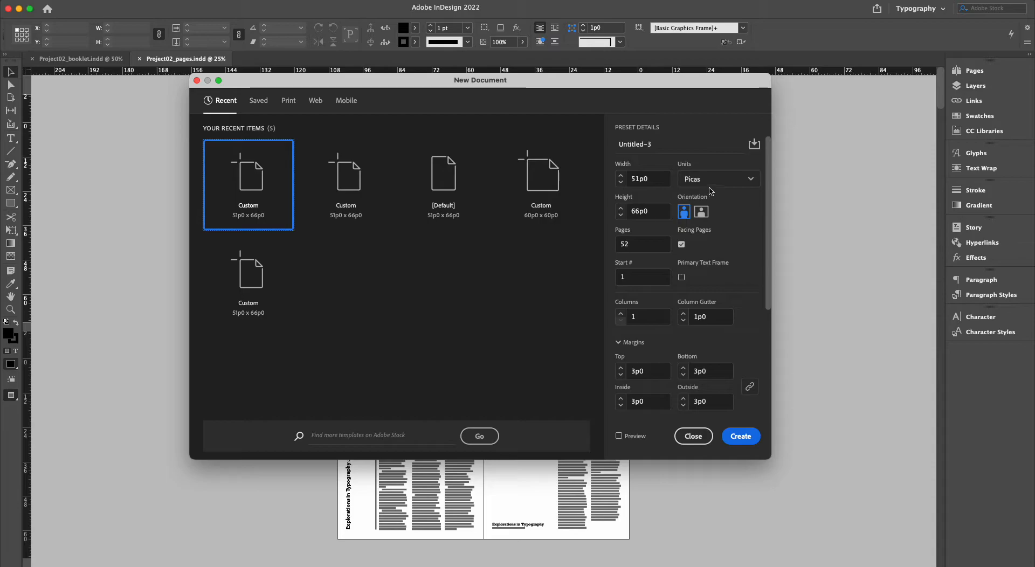
Create a 52-page, 8.5 × 11 in portrait document in inches with facing pages, 0.5 in margins and 0.125 in bleed
{"action": "left_click", "coordinate": [702, 236]}
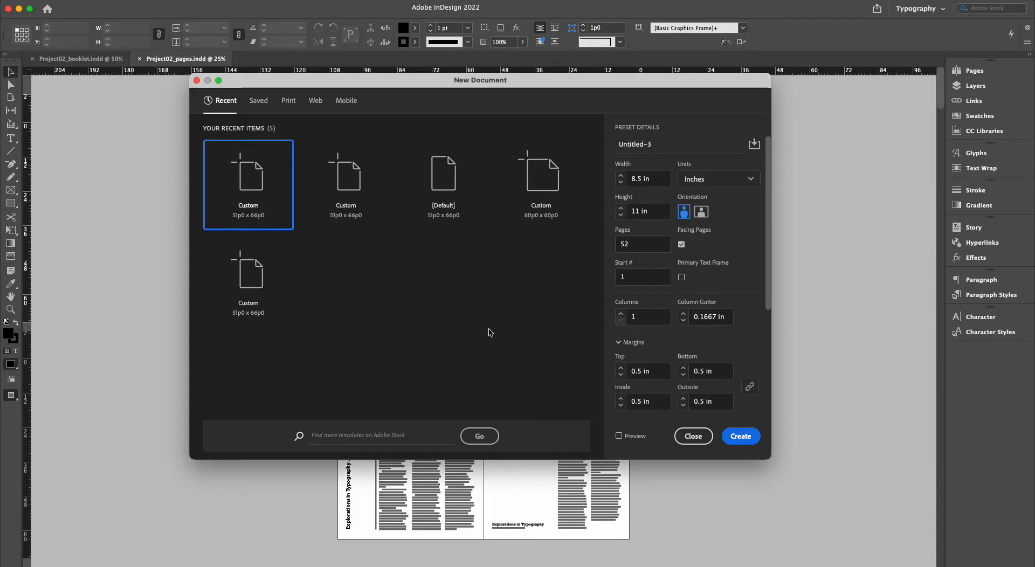
{"action": "left_click", "coordinate": [682, 246]}
{"action": "left_click", "coordinate": [682, 246]}
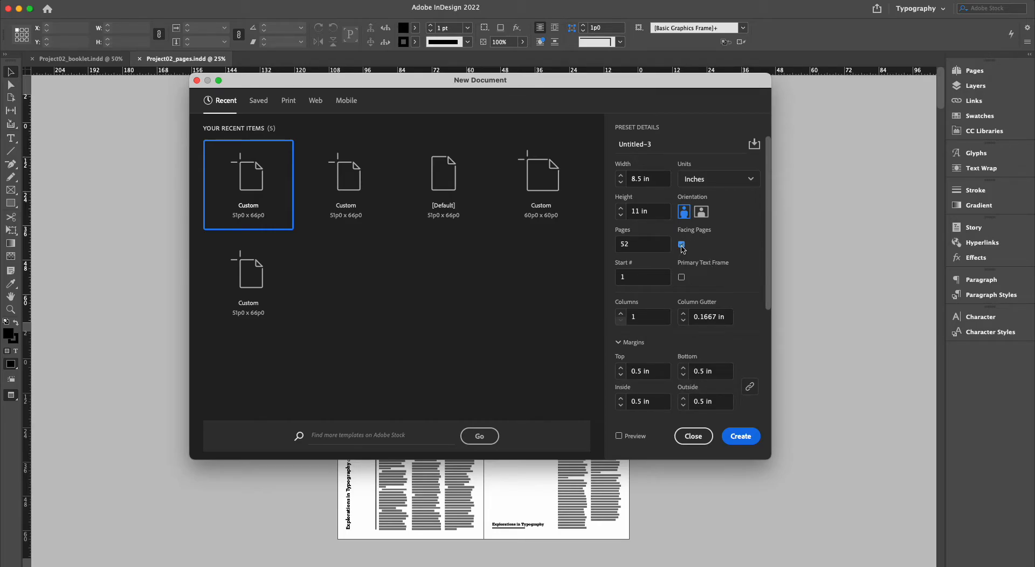
{"action": "double_click", "coordinate": [638, 243]}
{"action": "scroll", "coordinate": [666, 313], "scroll_direction": "down", "scroll_amount": 3}
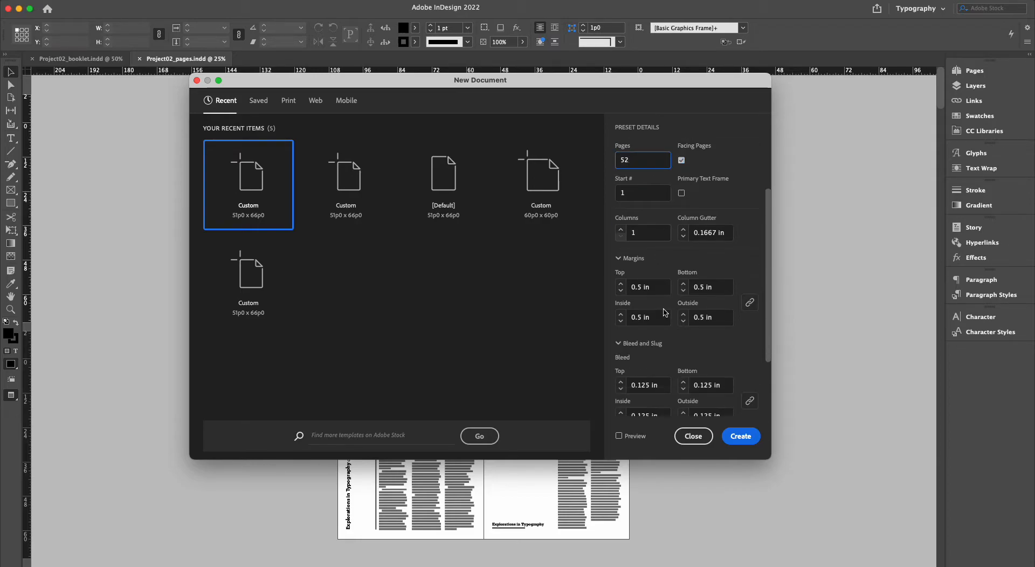
{"action": "scroll", "coordinate": [665, 313], "scroll_direction": "down", "scroll_amount": 3}
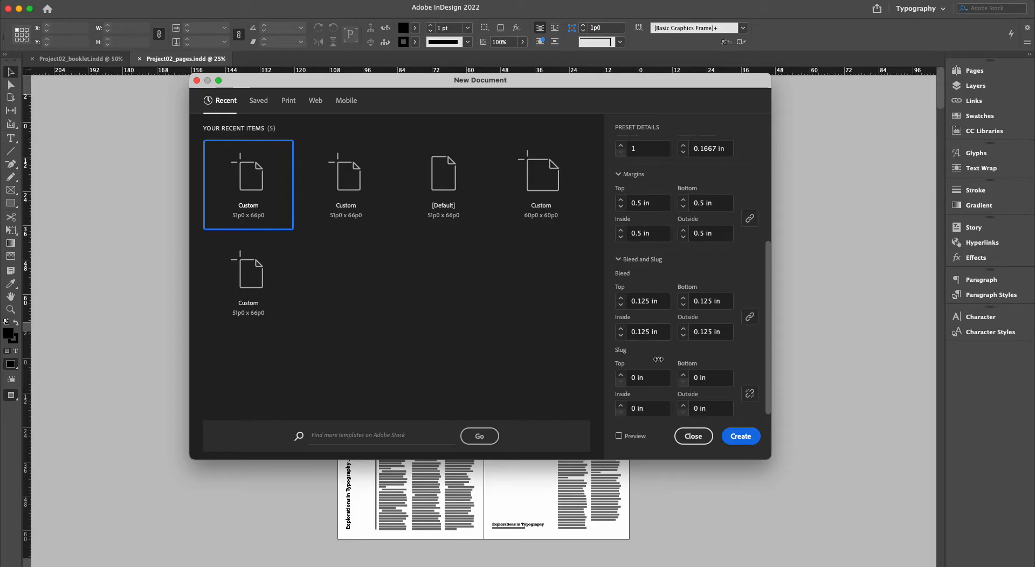
{"action": "scroll", "coordinate": [658, 359], "scroll_direction": "up", "scroll_amount": 5}
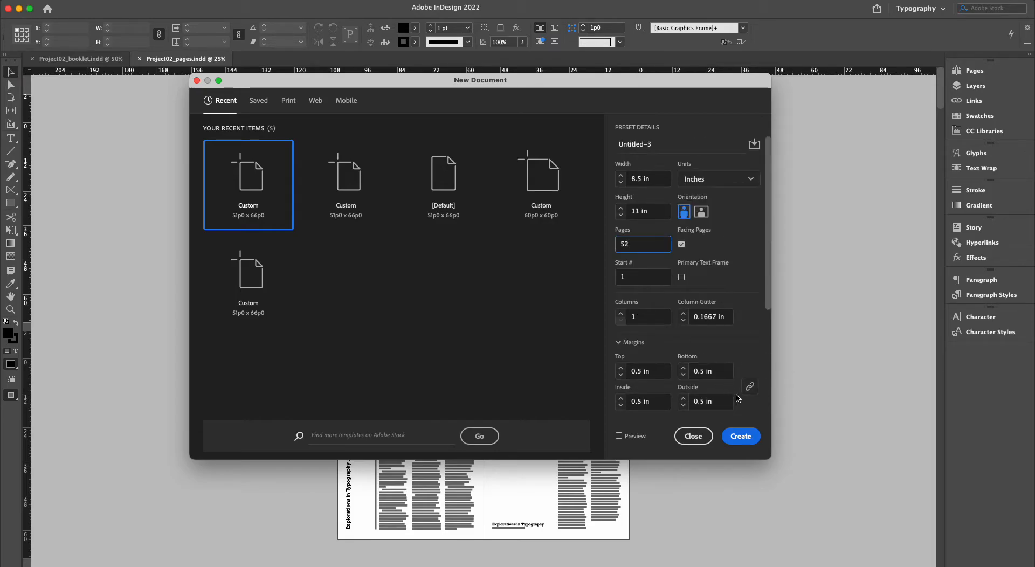
{"action": "left_click", "coordinate": [740, 436]}
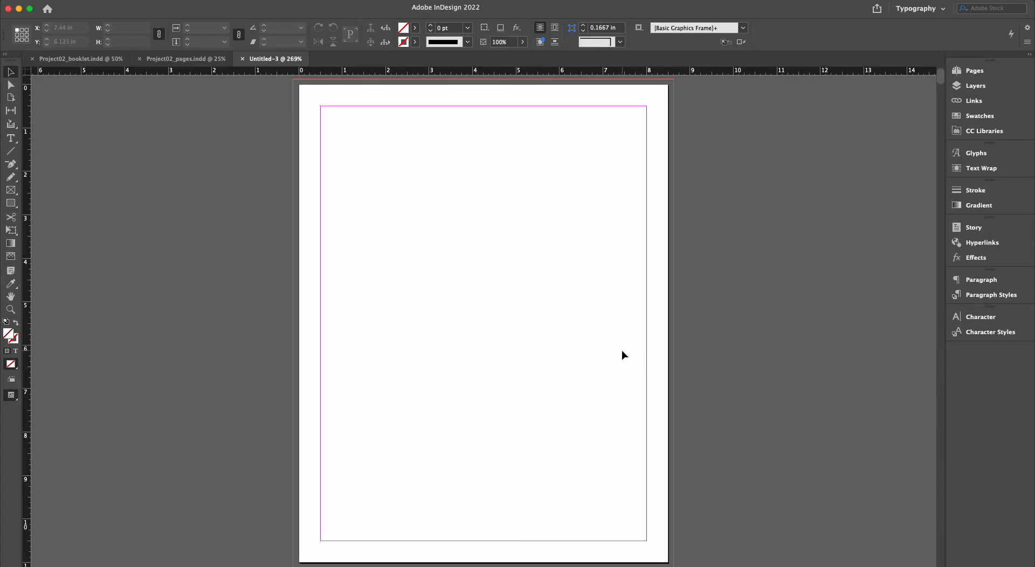
Open the A-Parent spread for editing
{"action": "key", "text": "super+minus"}
{"action": "key", "text": "super+minus"}
{"action": "key", "text": "super+minus"}
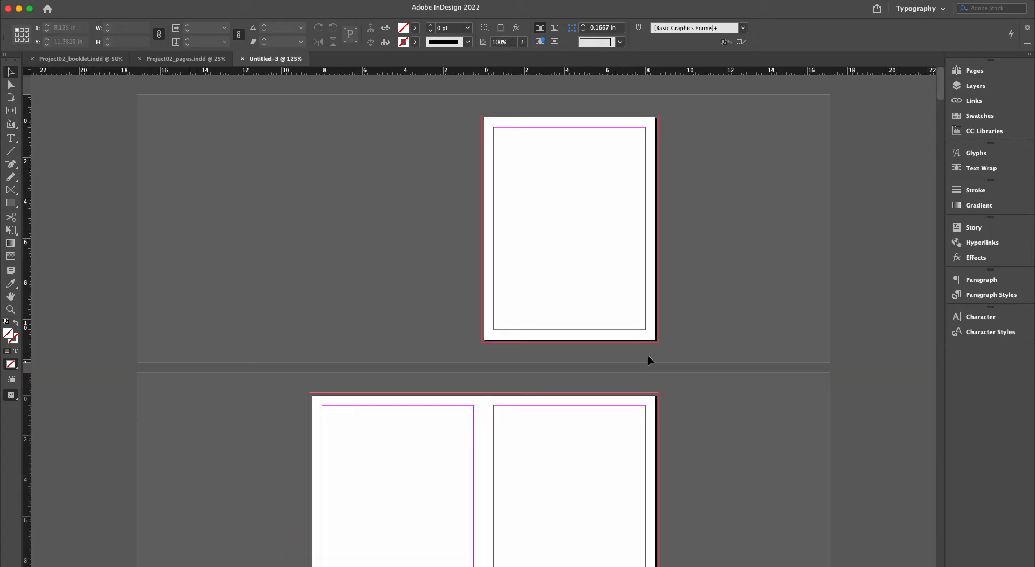
{"action": "scroll", "coordinate": [671, 374], "scroll_direction": "down", "scroll_amount": 15}
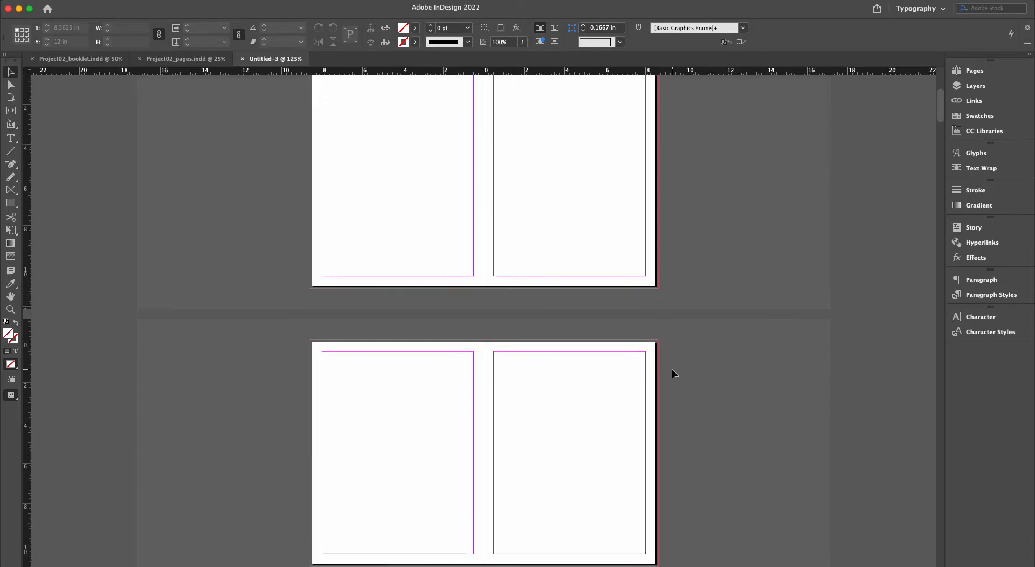
{"action": "scroll", "coordinate": [672, 369], "scroll_direction": "up", "scroll_amount": 10}
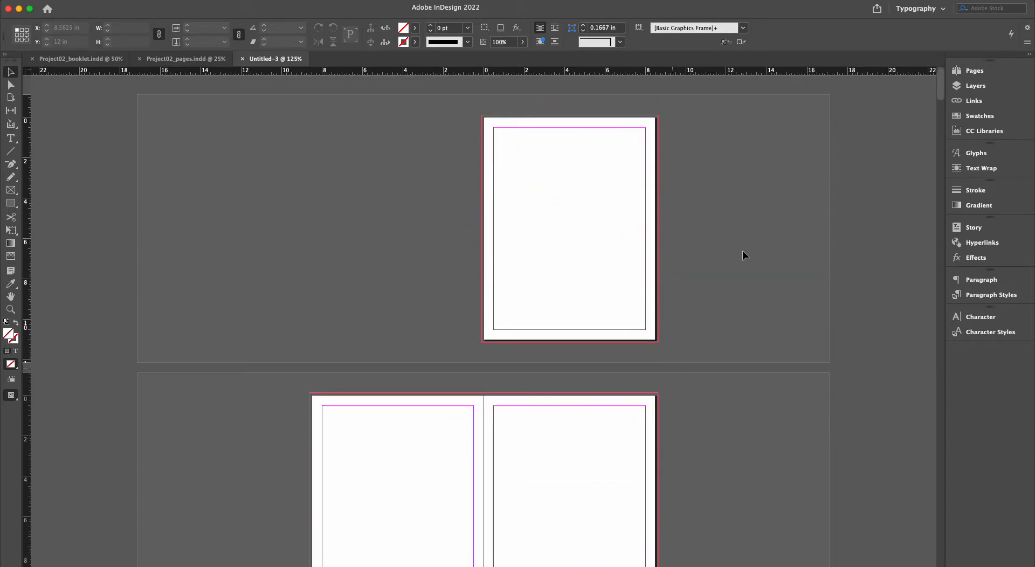
{"action": "left_click", "coordinate": [975, 71]}
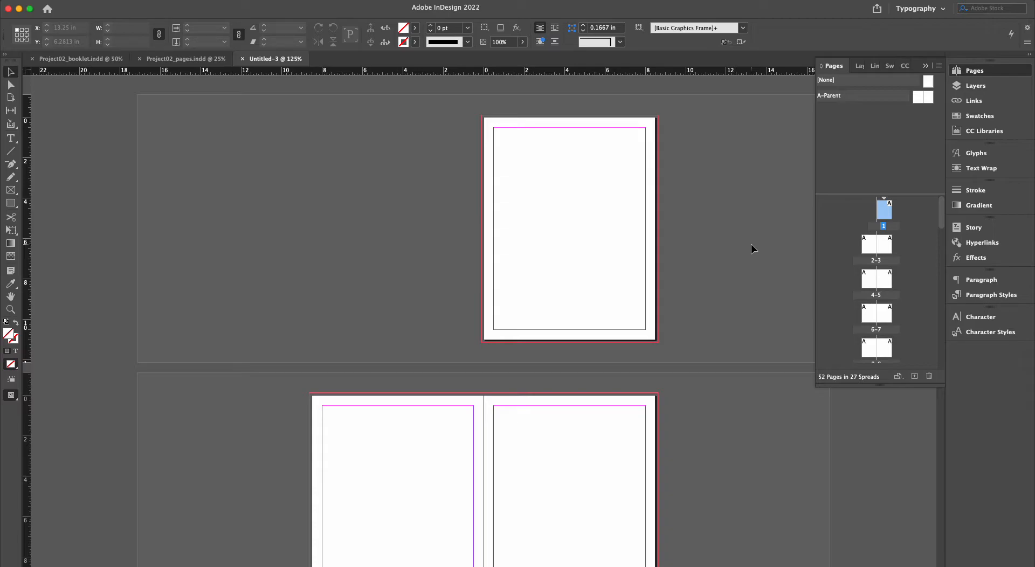
{"action": "left_click", "coordinate": [864, 157]}
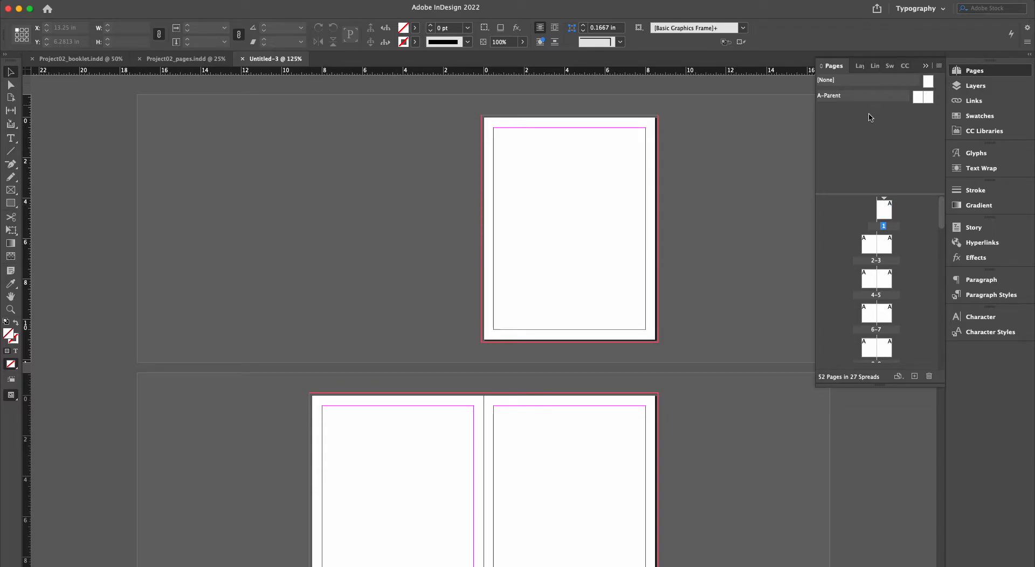
{"action": "double_click", "coordinate": [917, 96]}
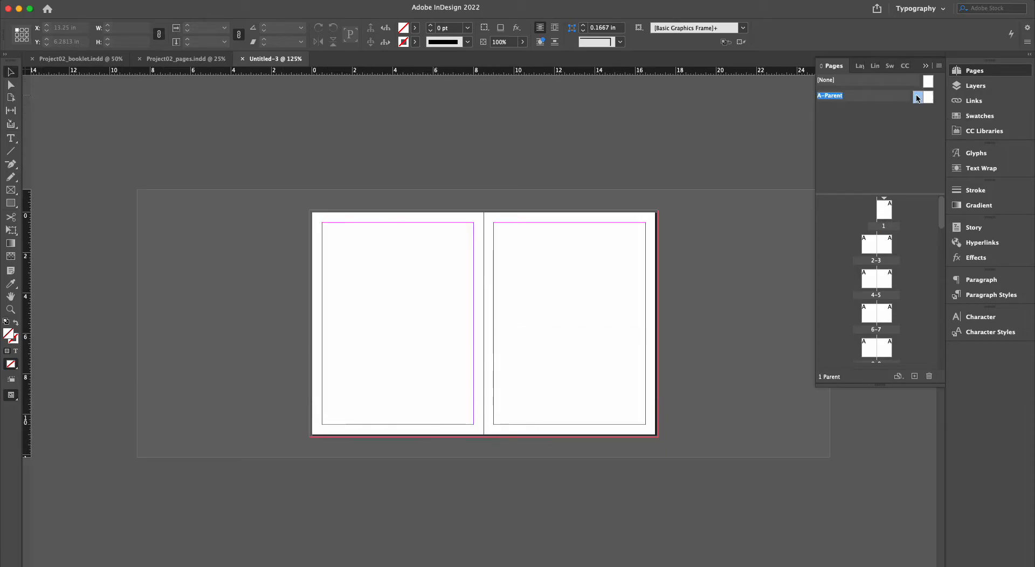
Draw a text frame about 7.5 × 1.02 in along the left parent page's top margin and insert a Current Page Number marker
{"action": "key", "text": "super+equal"}
{"action": "key", "text": "super+equal"}
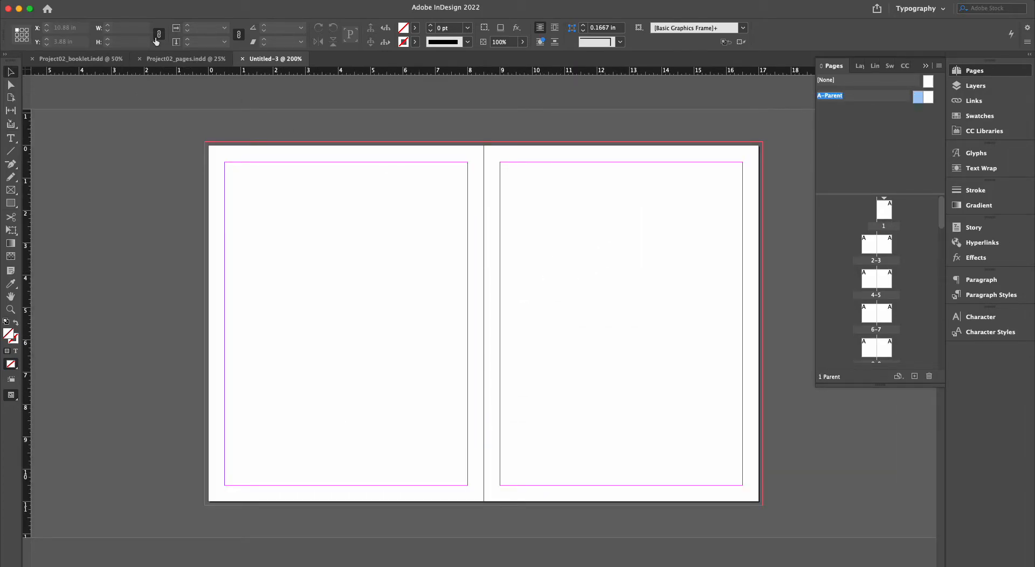
{"action": "left_click", "coordinate": [11, 138]}
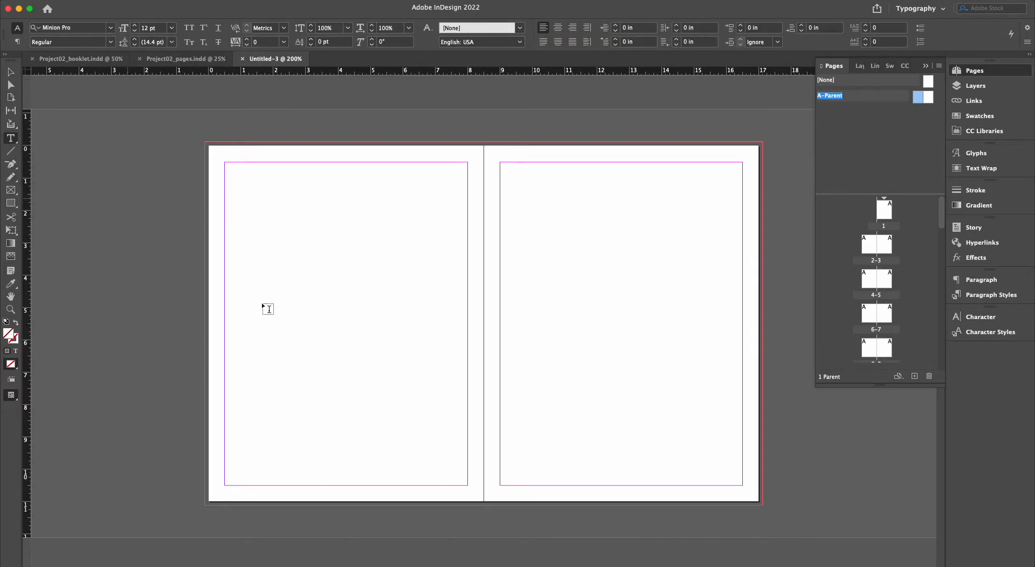
{"action": "left_click_drag", "start_coordinate": [225, 162], "coordinate": [469, 194]}
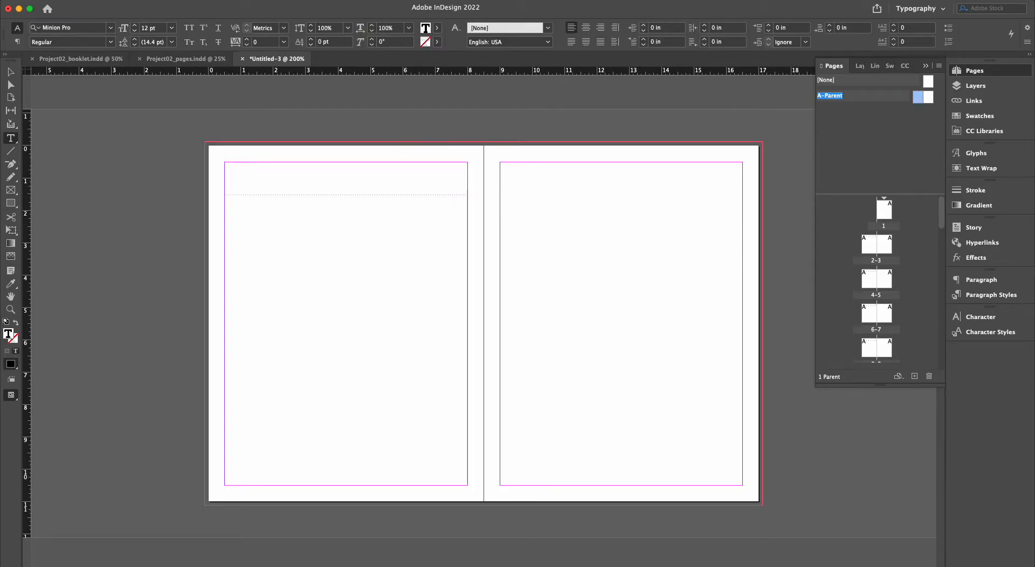
{"action": "left_click", "coordinate": [146, 1]}
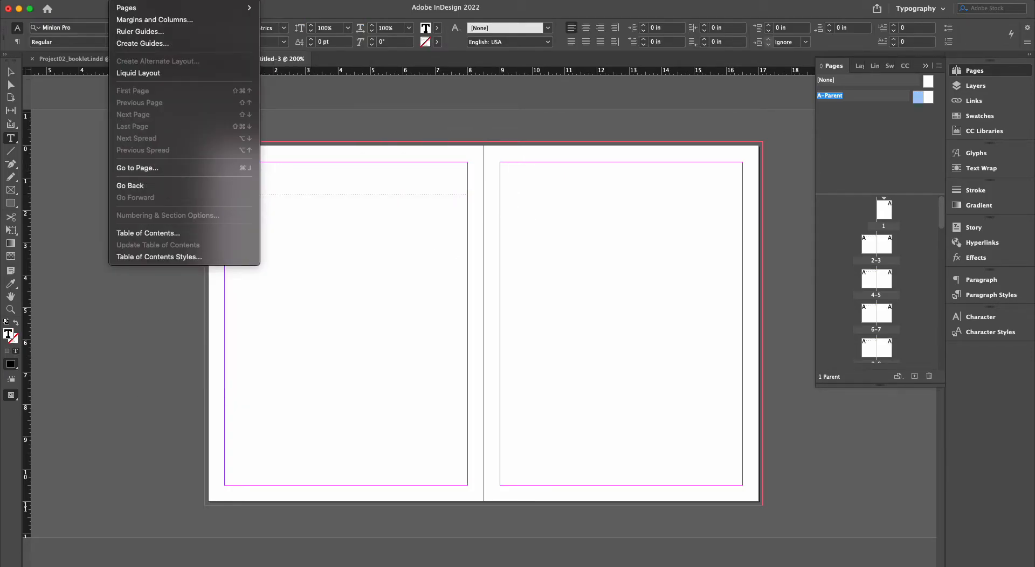
{"action": "mouse_move", "coordinate": [156, 0]}
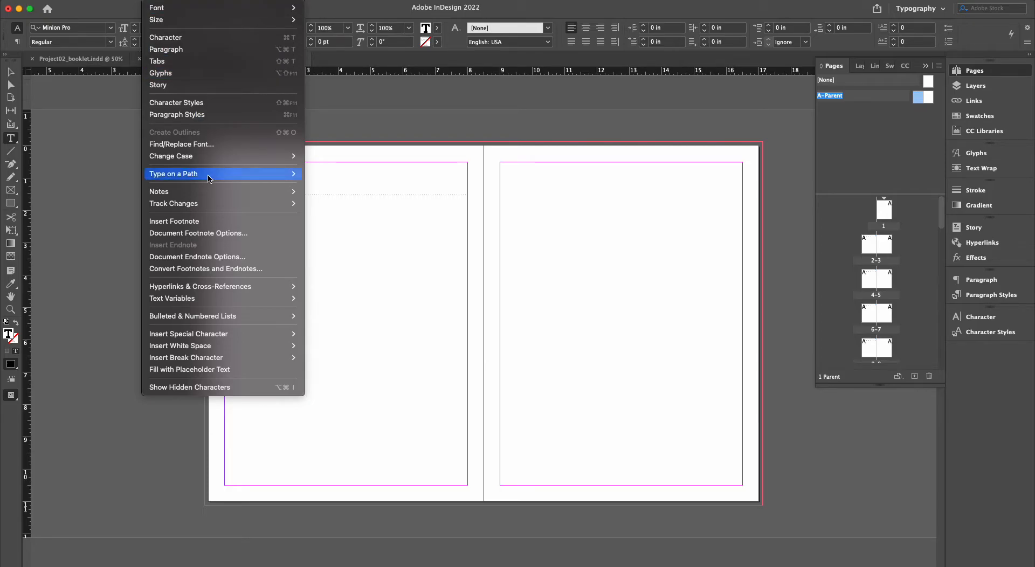
{"action": "mouse_move", "coordinate": [237, 337]}
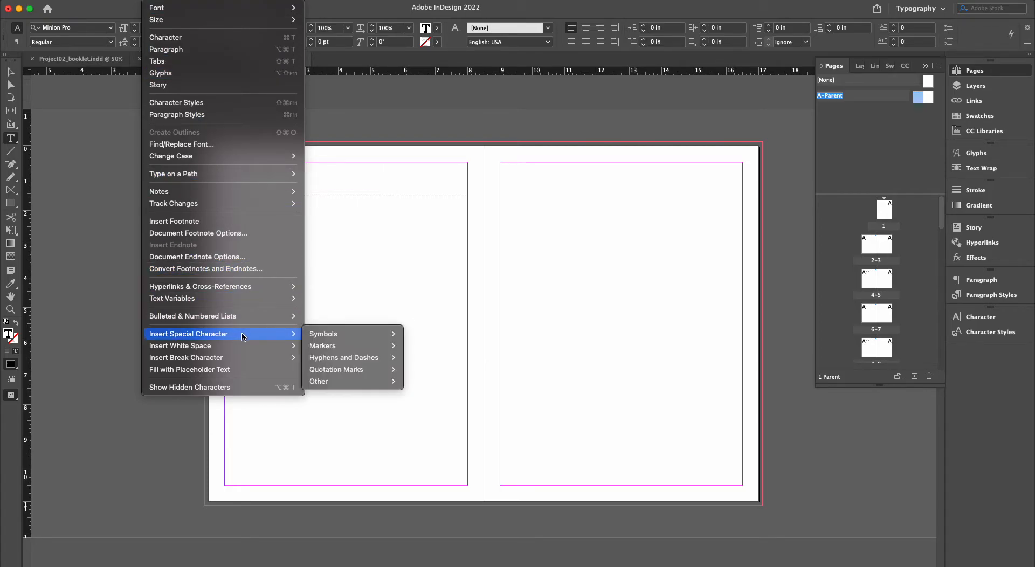
{"action": "mouse_move", "coordinate": [323, 346]}
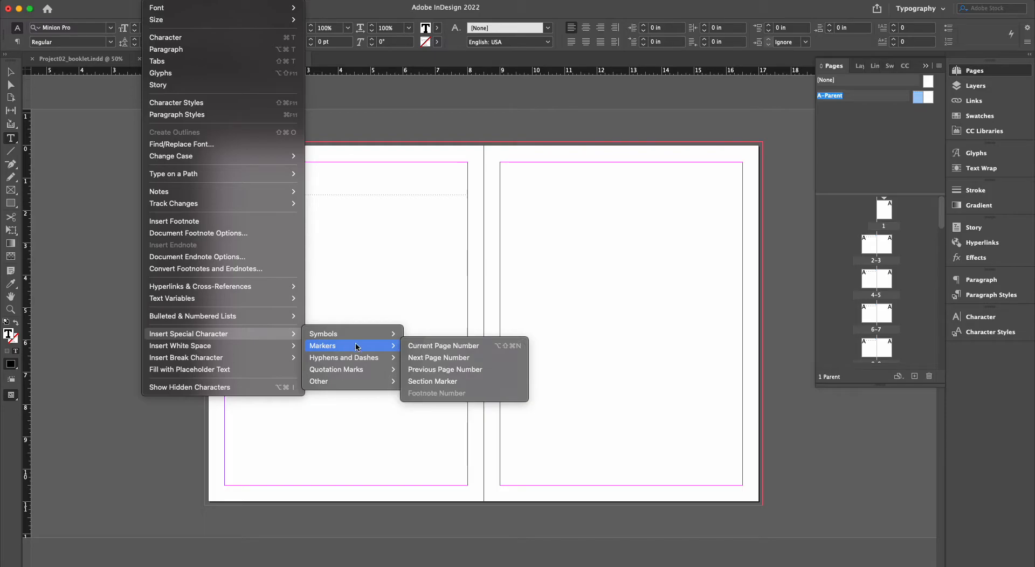
{"action": "left_click", "coordinate": [421, 347]}
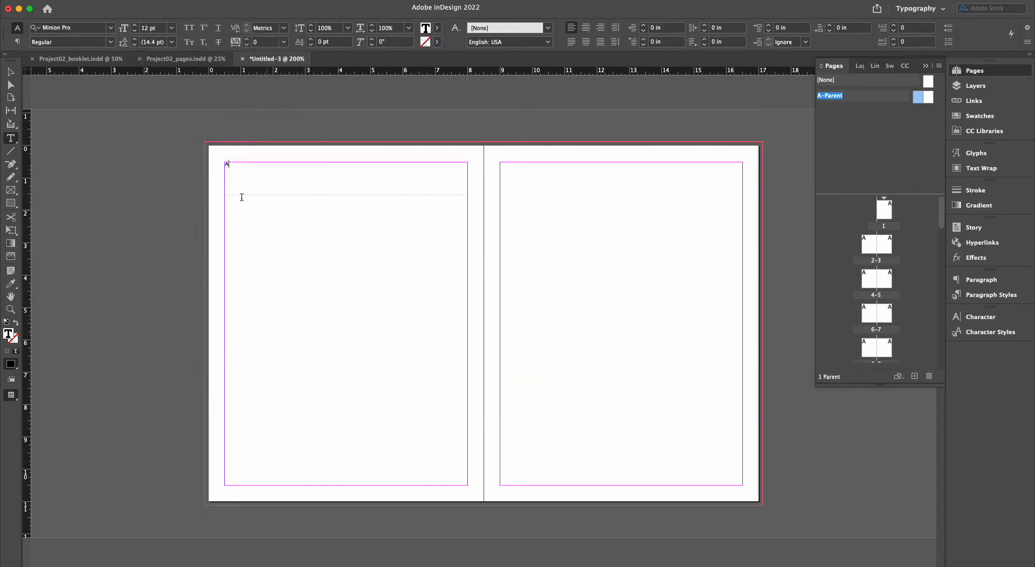
Set the page number marker's font to Baskerville SemiBold
{"action": "key", "text": "super+equal"}
{"action": "key", "text": "super+equal"}
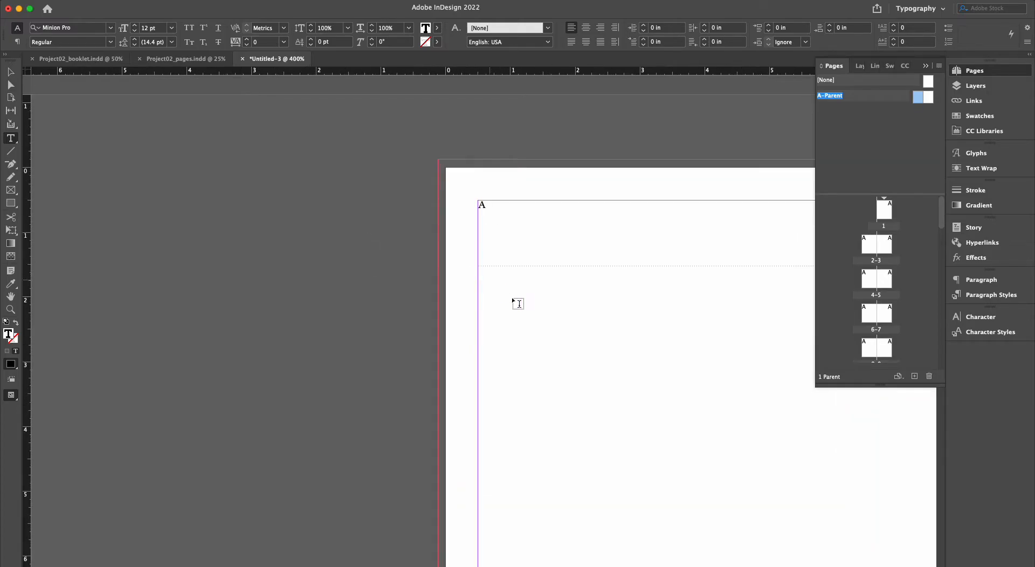
{"action": "scroll", "coordinate": [518, 303], "scroll_direction": "right", "scroll_amount": 4}
{"action": "scroll", "coordinate": [518, 304], "scroll_direction": "down", "scroll_amount": 1}
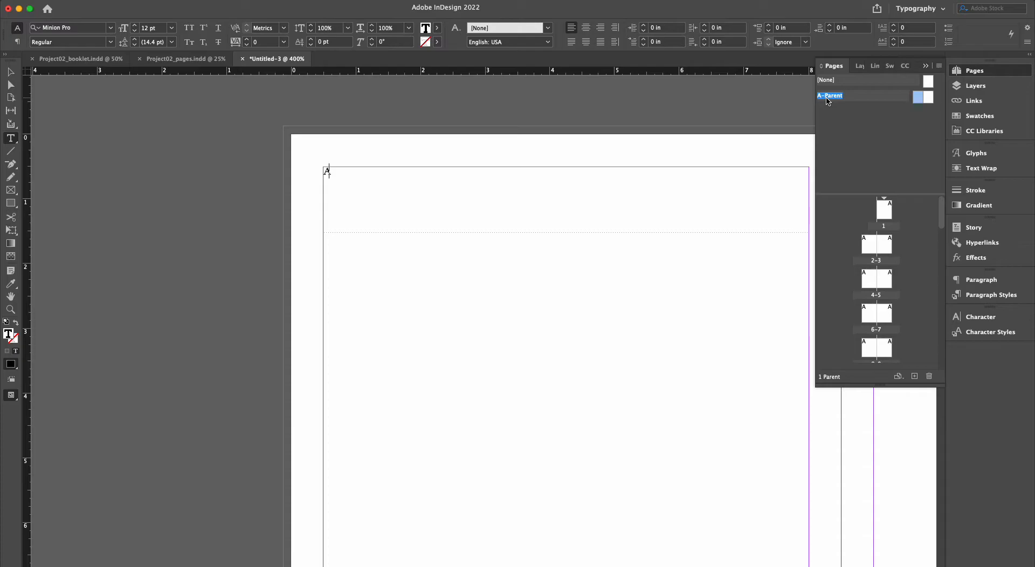
{"action": "key", "text": "super+a"}
{"action": "left_click", "coordinate": [79, 30]}
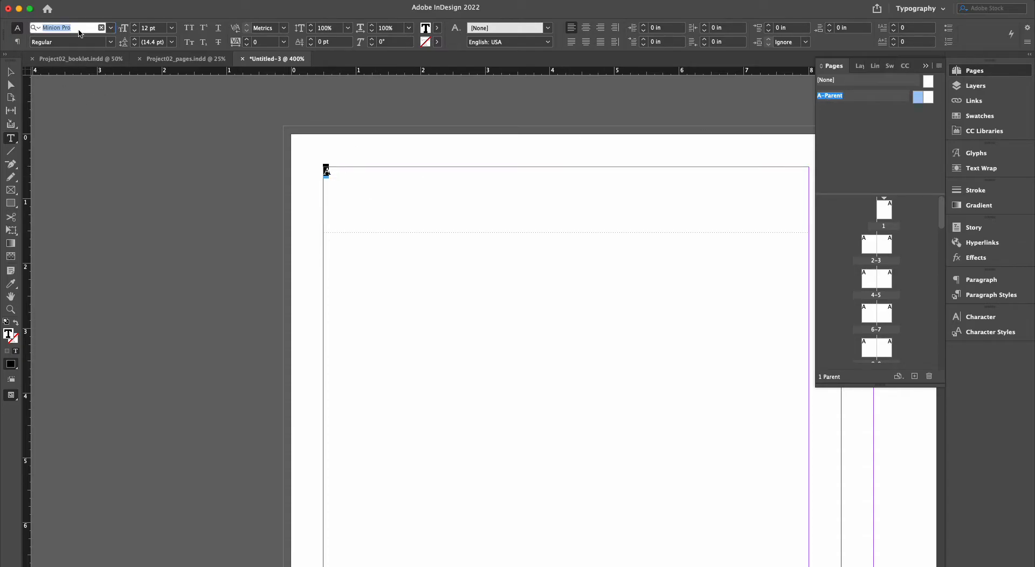
{"action": "type", "text": "basker"}
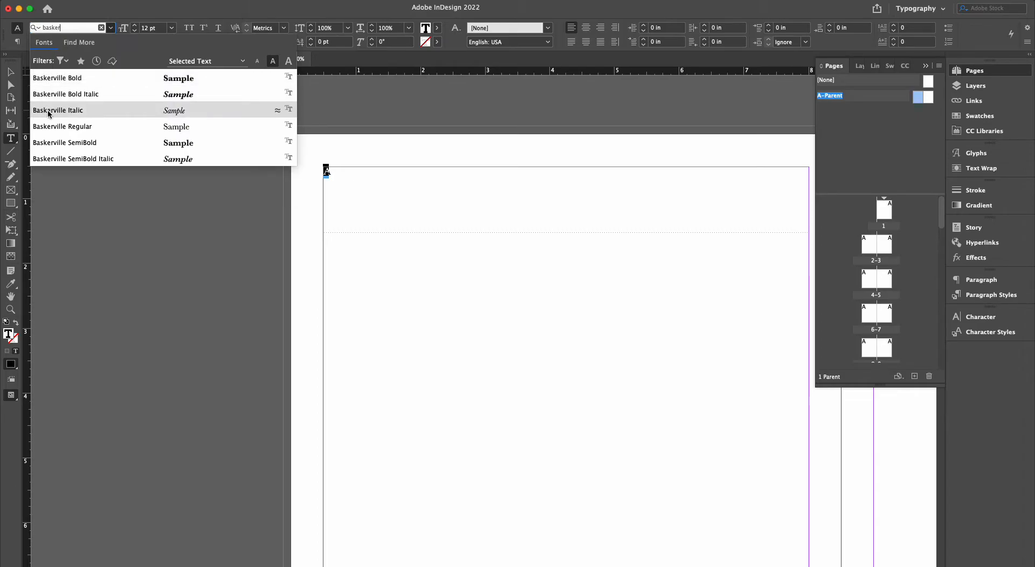
{"action": "left_click", "coordinate": [55, 139]}
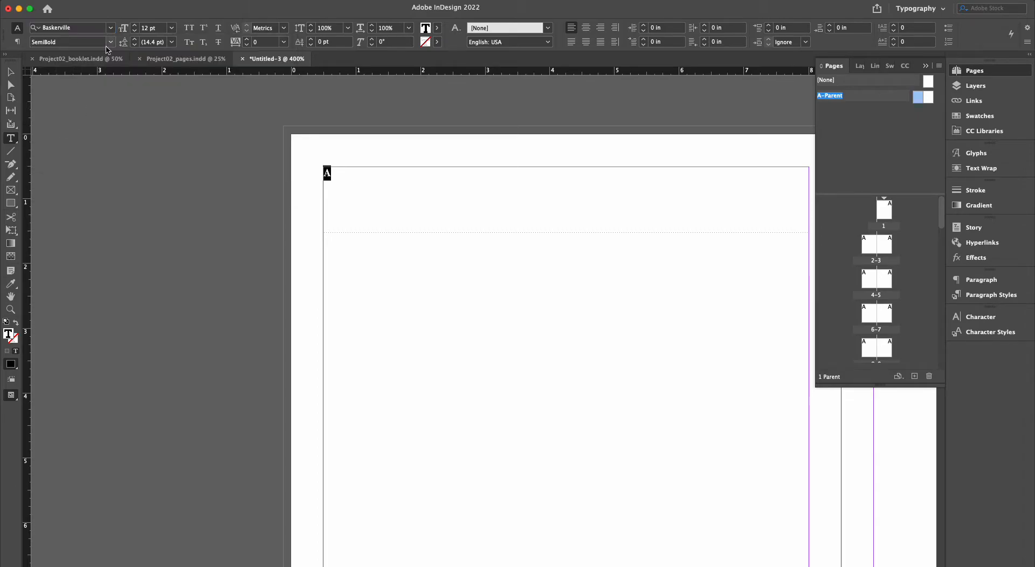
Shrink the page number frame's height to fit its text
{"action": "left_click", "coordinate": [10, 72]}
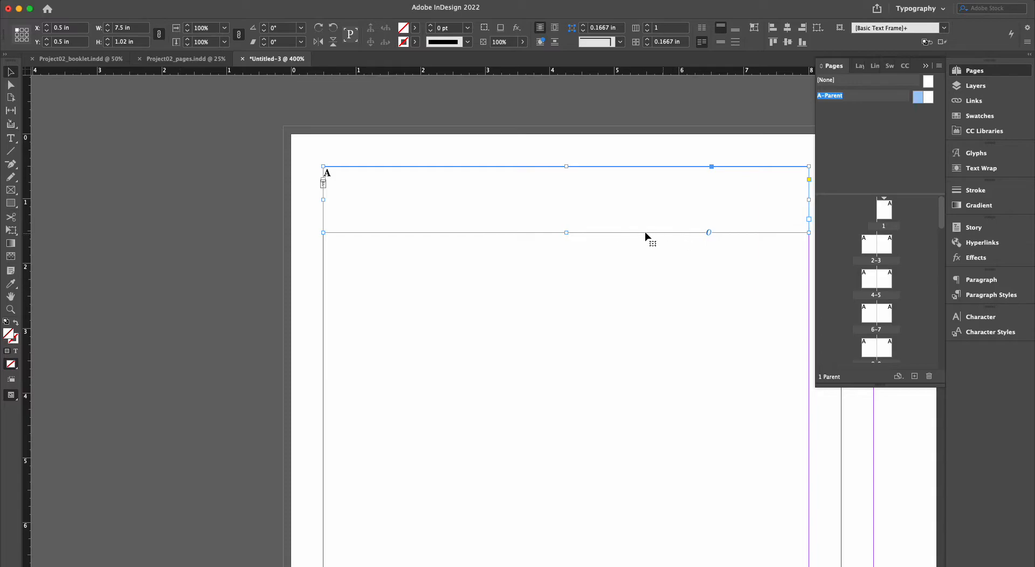
{"action": "key", "text": "super+minus"}
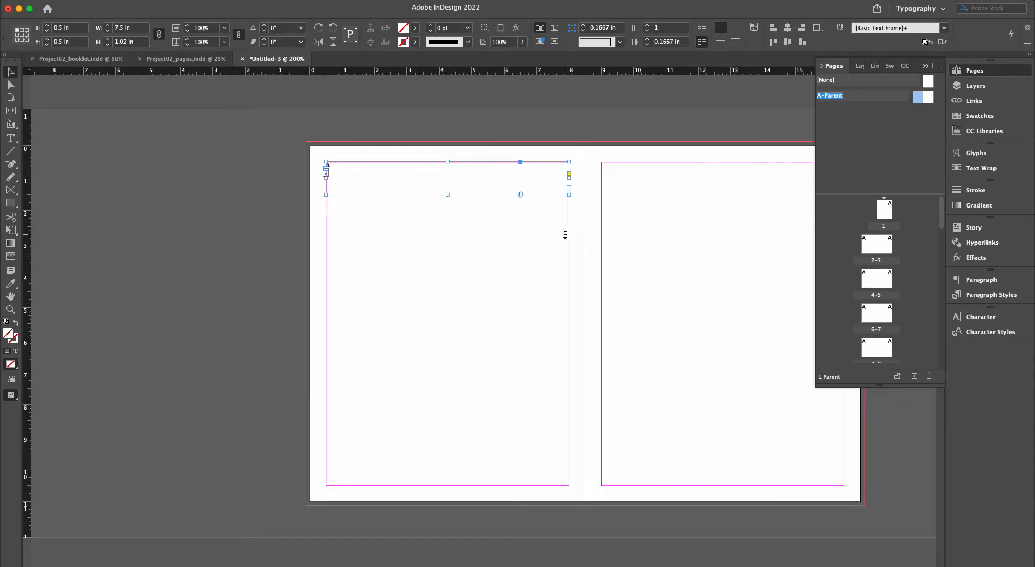
{"action": "double_click", "coordinate": [448, 195]}
Duplicate the page number frame onto the right parent page at X 9 in and right-align its text
{"action": "scroll", "coordinate": [378, 195], "scroll_direction": "right", "scroll_amount": 5}
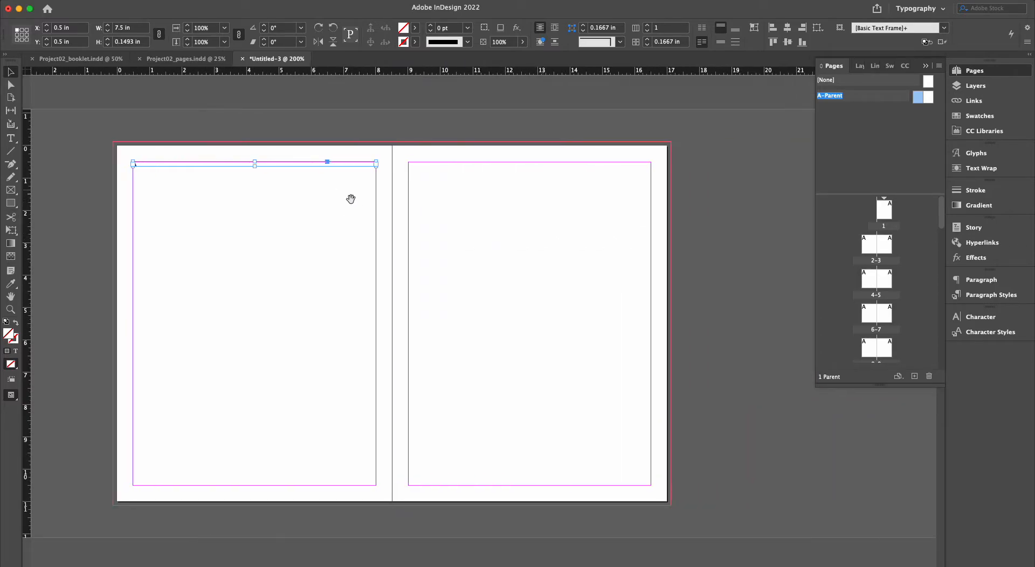
{"action": "left_click_drag", "start_coordinate": [289, 170], "coordinate": [558, 176]}
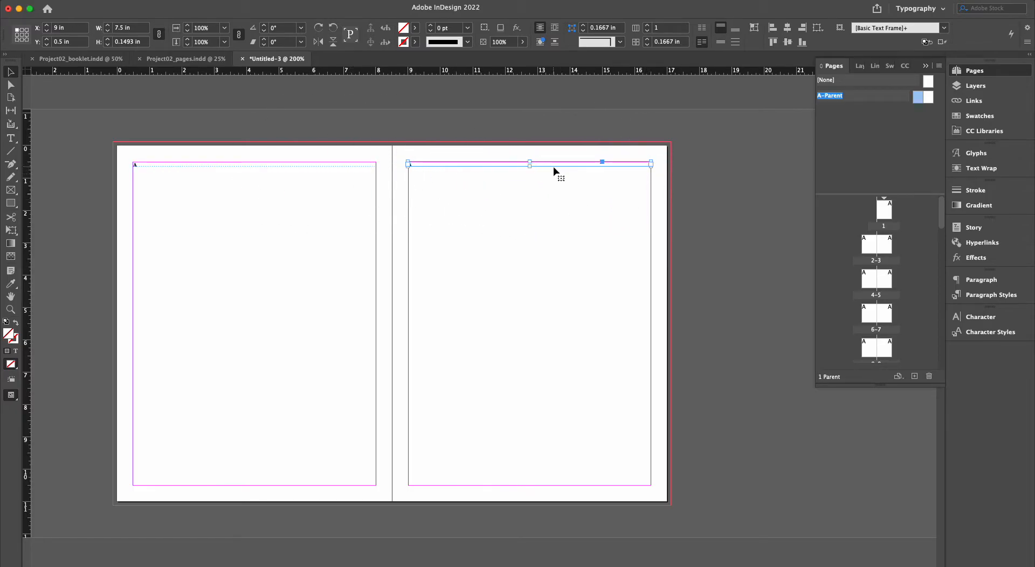
{"action": "key", "text": "Return"}
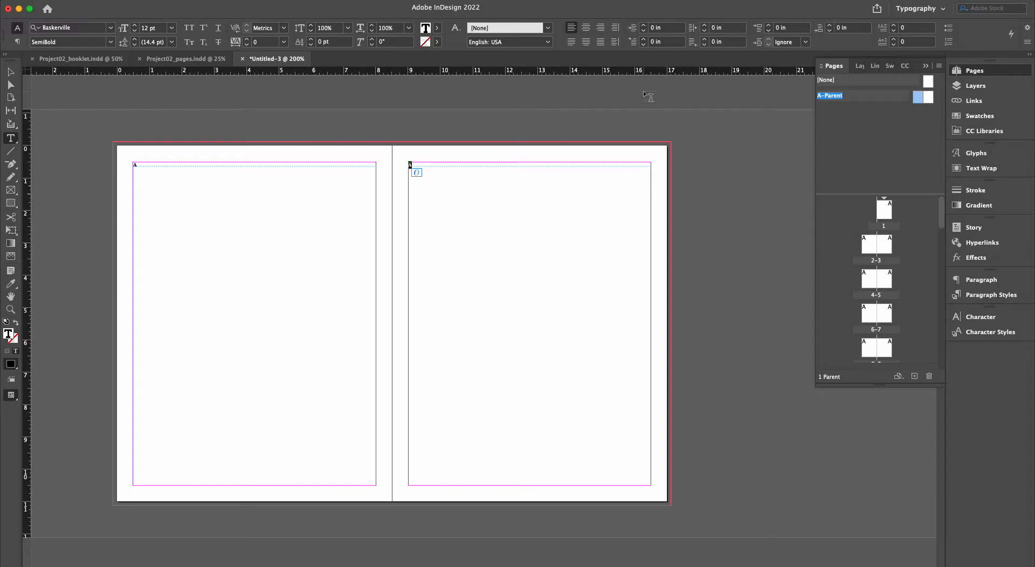
{"action": "left_click", "coordinate": [600, 27]}
{"action": "left_click", "coordinate": [10, 72]}
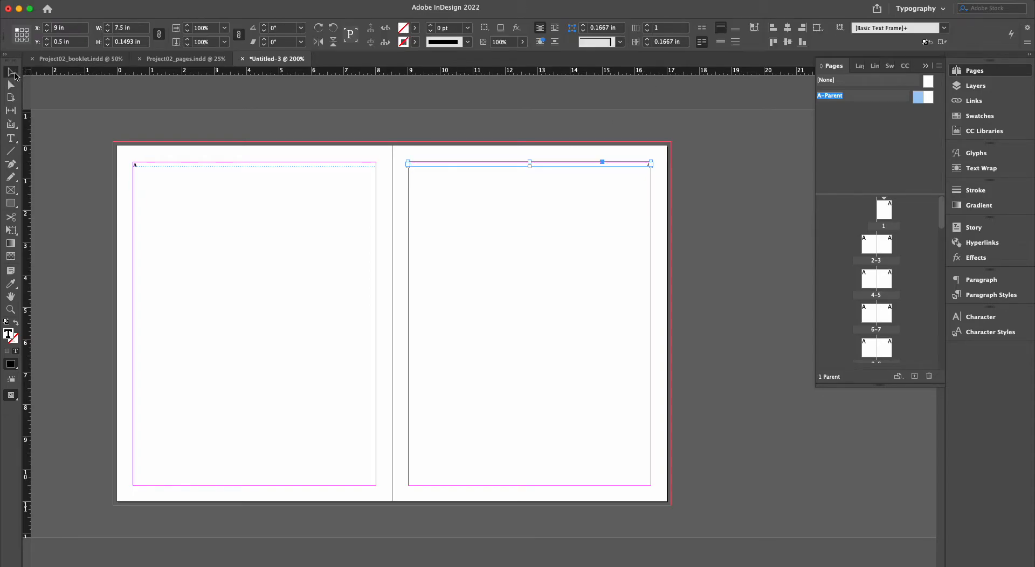
Move both page number frames up to Y 0.3507 in, just above the top margin, and preview the spread without guides
{"action": "left_click", "coordinate": [137, 163], "text": "shift"}
{"action": "left_click", "coordinate": [185, 205]}
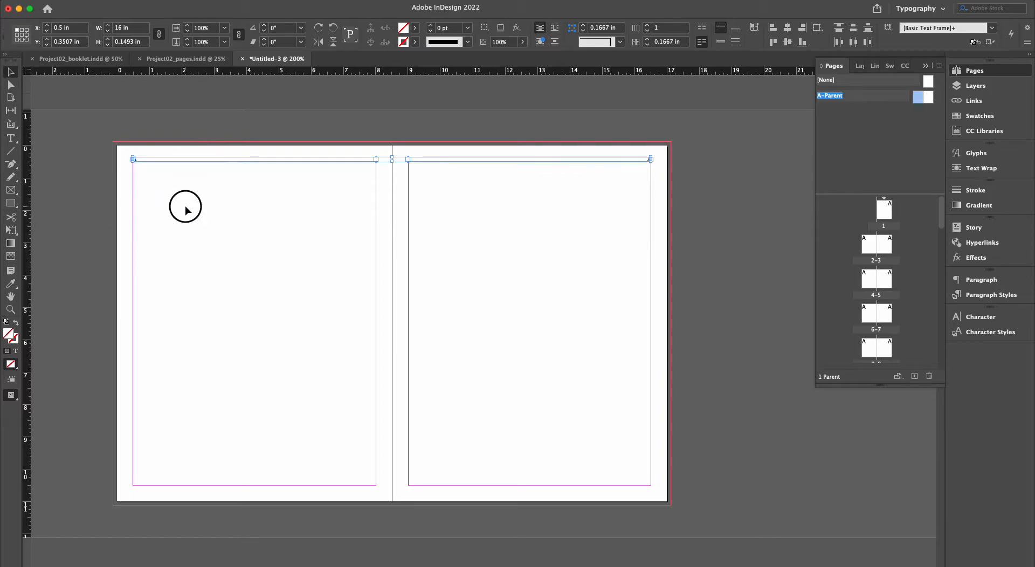
{"action": "key", "text": "w"}
{"action": "scroll", "coordinate": [196, 232], "scroll_direction": "left", "scroll_amount": 2}
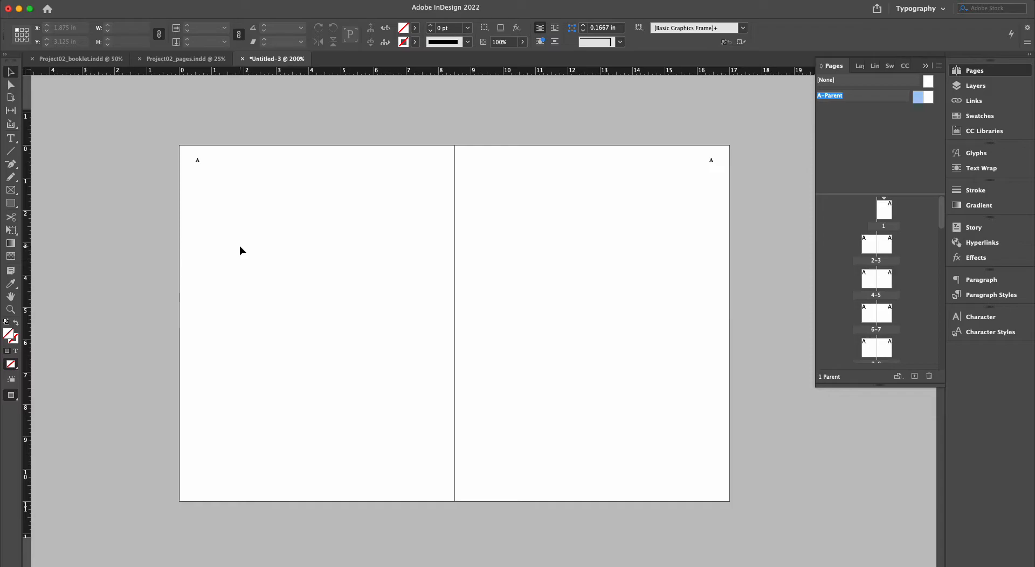
Go to pages 2-3 and check the automatic page numbers on the document spreads
{"action": "left_click", "coordinate": [897, 115]}
{"action": "left_click", "coordinate": [864, 252], "text": "alt"}
{"action": "double_click", "coordinate": [868, 241]}
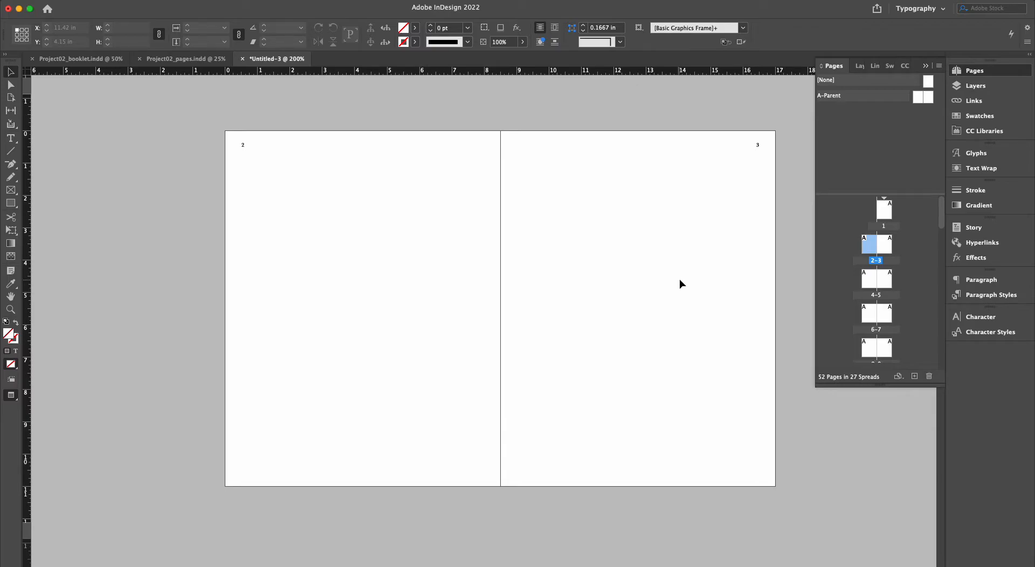
{"action": "scroll", "coordinate": [646, 264], "scroll_direction": "down", "scroll_amount": 5}
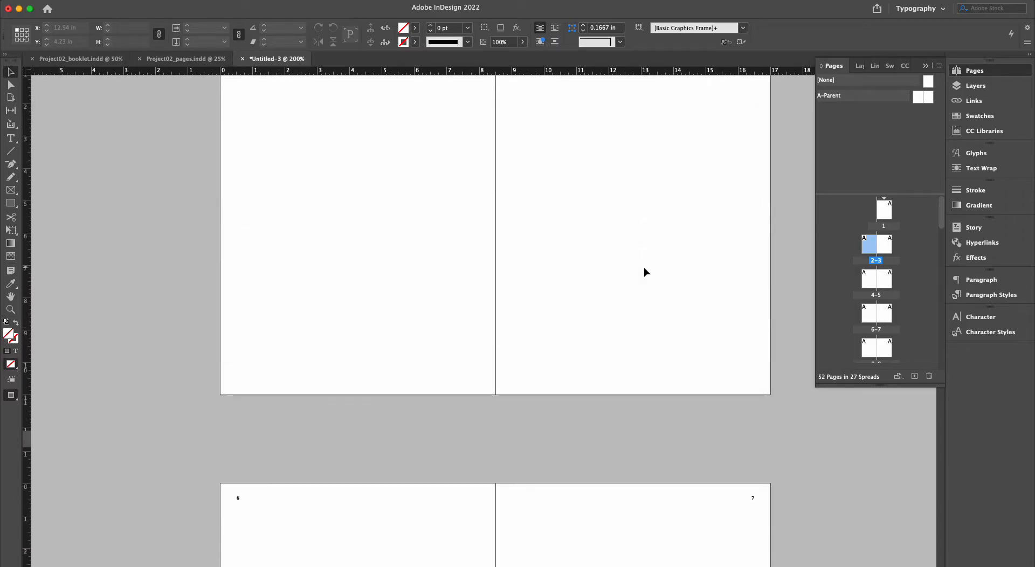
Review the automatic page numbers across the first page and the spreads up to pages 6-7
{"action": "scroll", "coordinate": [643, 267], "scroll_direction": "down", "scroll_amount": 3}
{"action": "scroll", "coordinate": [635, 279], "scroll_direction": "up", "scroll_amount": 6}
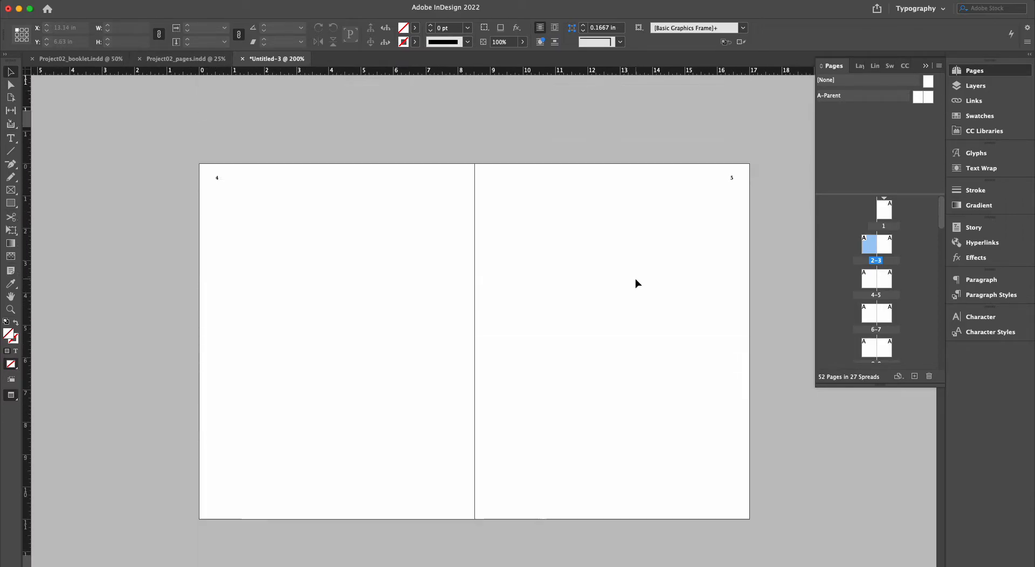
{"action": "scroll", "coordinate": [636, 279], "scroll_direction": "up", "scroll_amount": 8}
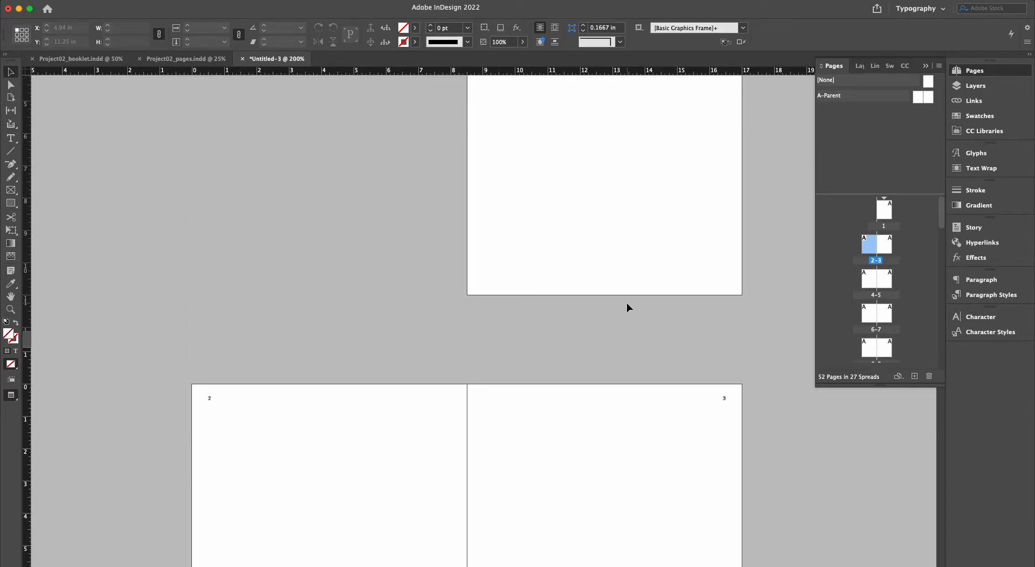
{"action": "scroll", "coordinate": [621, 362], "scroll_direction": "down", "scroll_amount": 2}
{"action": "scroll", "coordinate": [620, 362], "scroll_direction": "down", "scroll_amount": 3}
{"action": "scroll", "coordinate": [624, 375], "scroll_direction": "down", "scroll_amount": 2}
{"action": "left_click", "coordinate": [912, 245]}
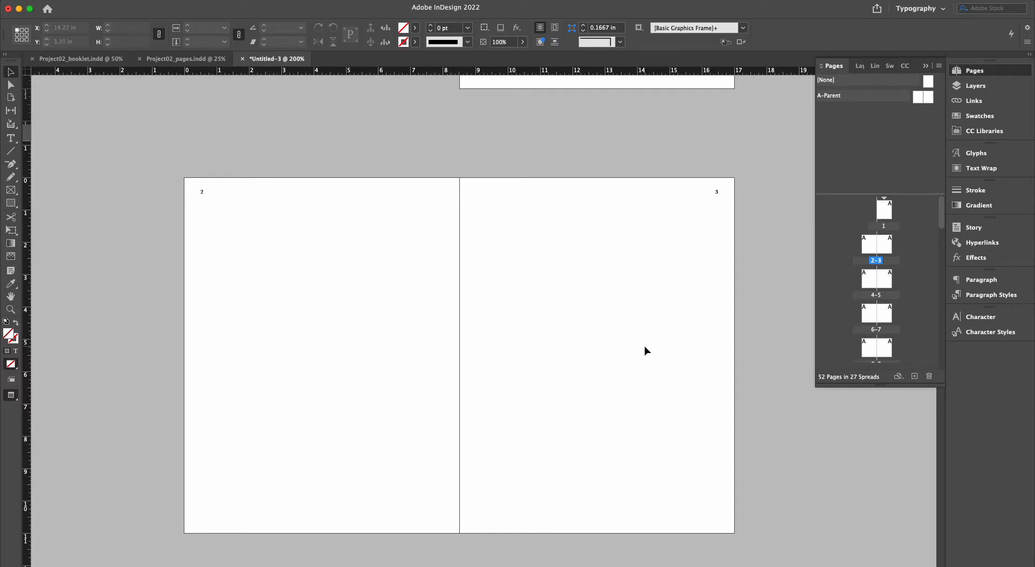
{"action": "scroll", "coordinate": [645, 345], "scroll_direction": "up", "scroll_amount": 1}
{"action": "scroll", "coordinate": [617, 348], "scroll_direction": "up", "scroll_amount": 1}
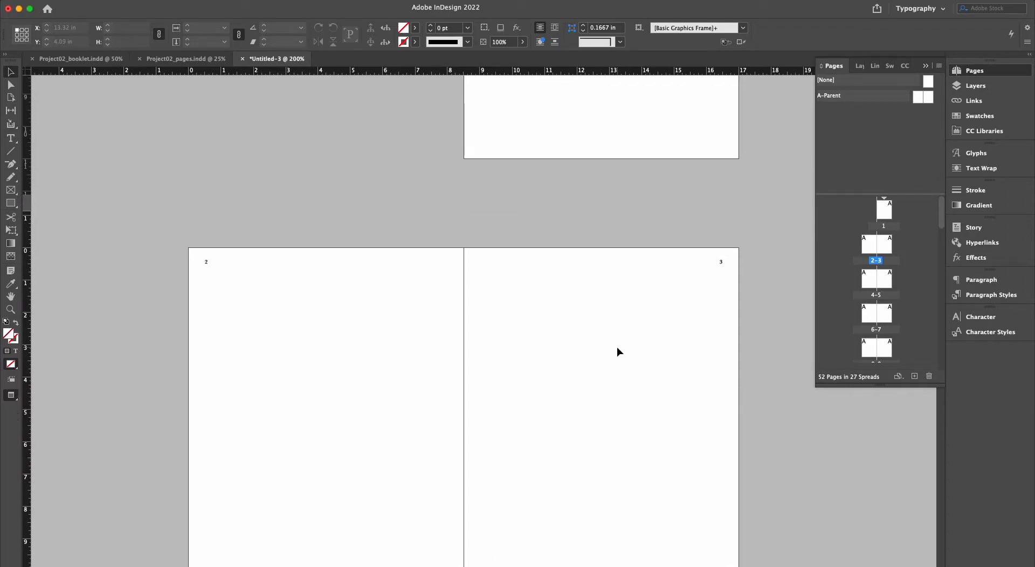
{"action": "scroll", "coordinate": [617, 348], "scroll_direction": "down", "scroll_amount": 2}
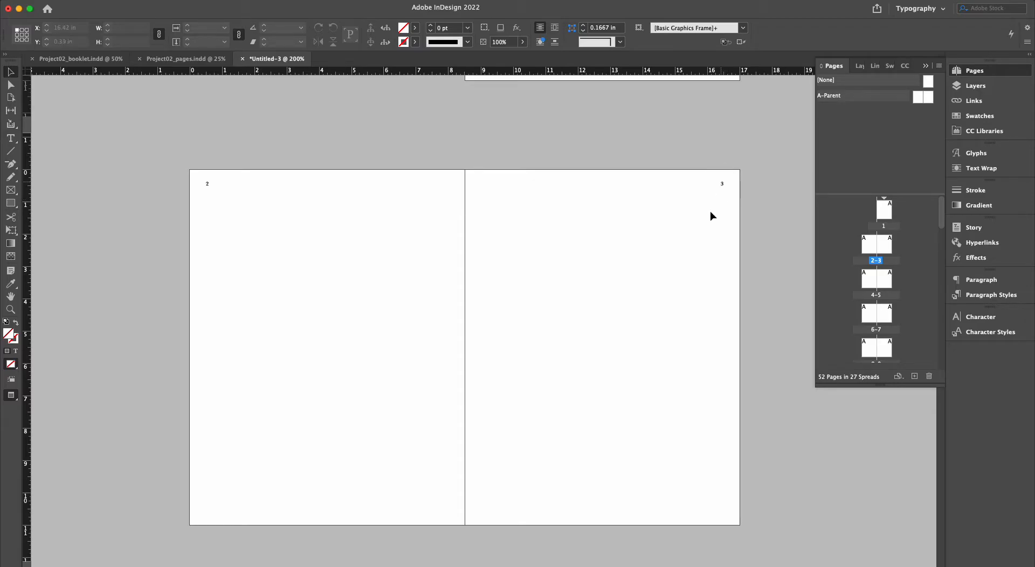
Try starting a new section on page 3 with its page numbering starting at 1
{"action": "left_click", "coordinate": [886, 246]}
{"action": "right_click", "coordinate": [887, 247]}
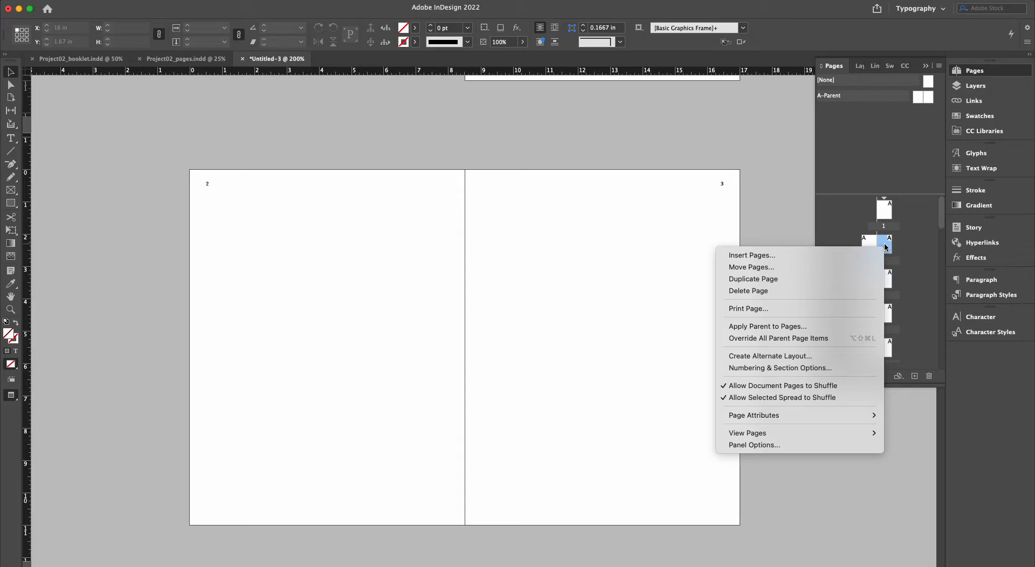
{"action": "left_click", "coordinate": [792, 368]}
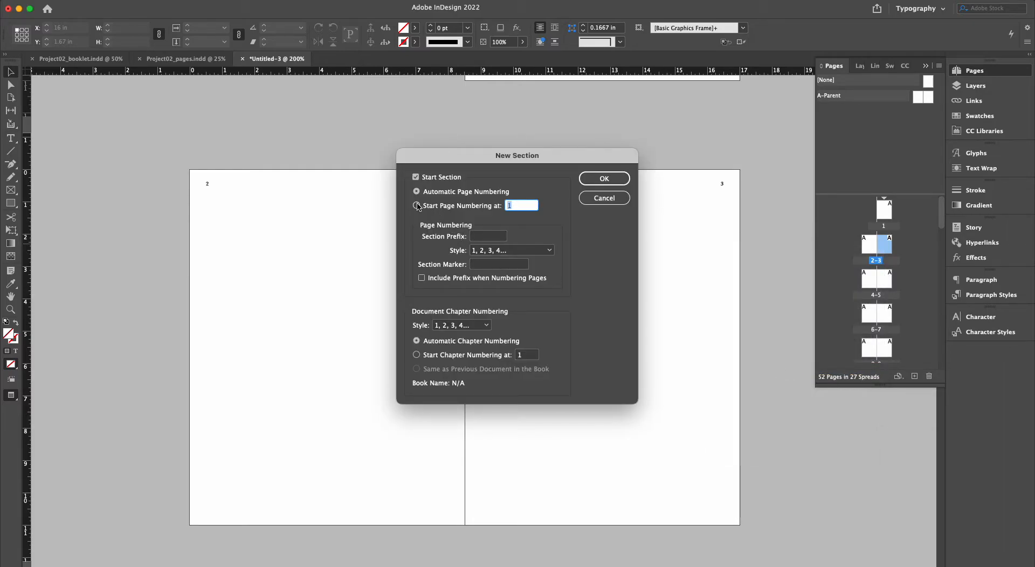
{"action": "left_click", "coordinate": [606, 182]}
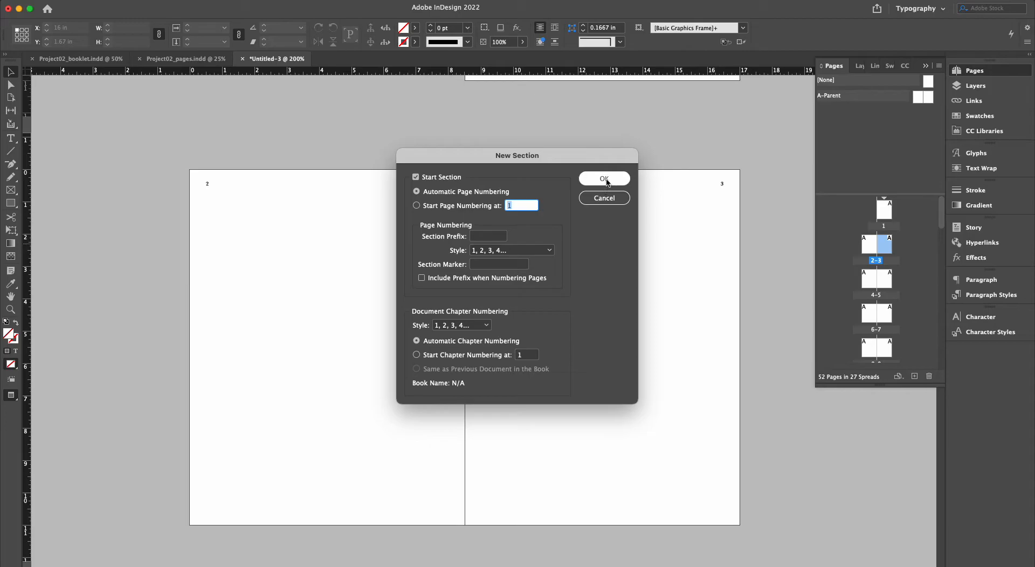
{"action": "left_click", "coordinate": [417, 206]}
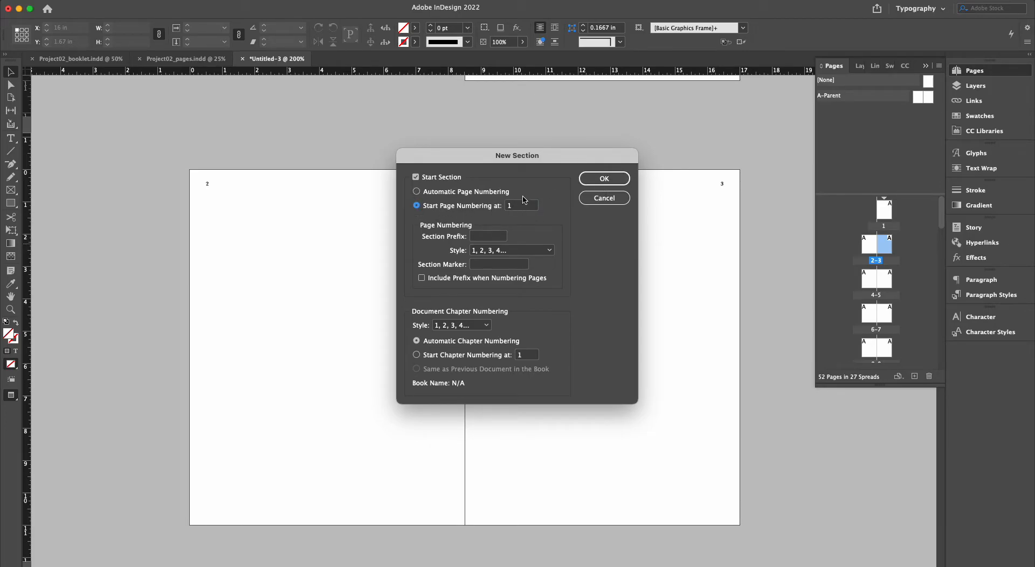
{"action": "left_click", "coordinate": [604, 178]}
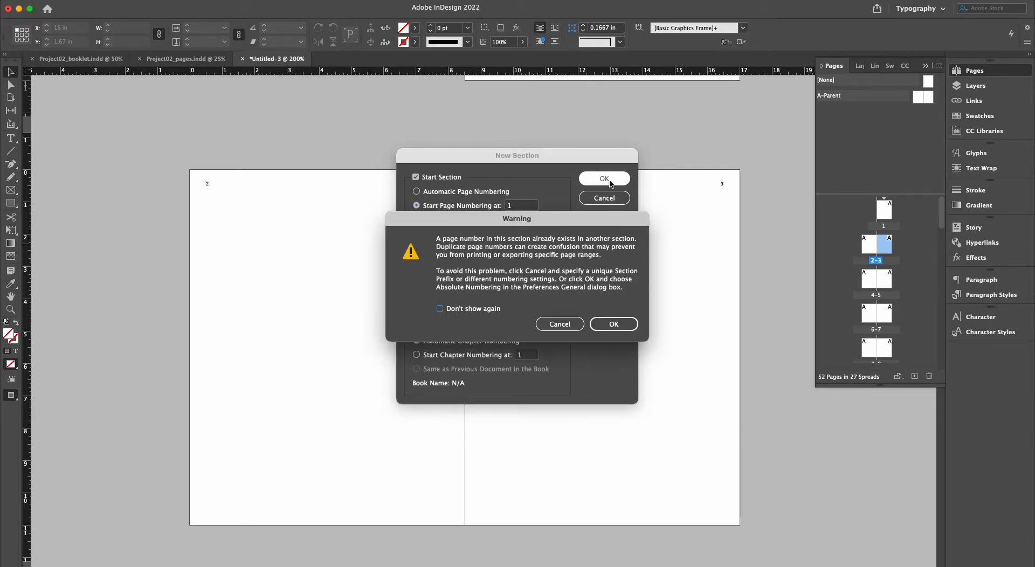
{"action": "left_click", "coordinate": [612, 323]}
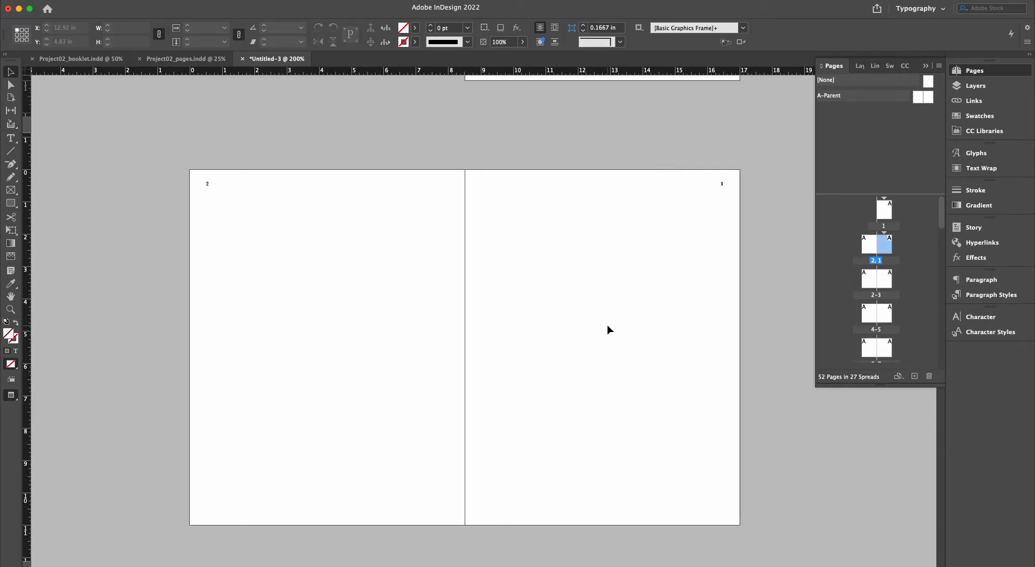
{"action": "scroll", "coordinate": [640, 280], "scroll_direction": "down", "scroll_amount": 1}
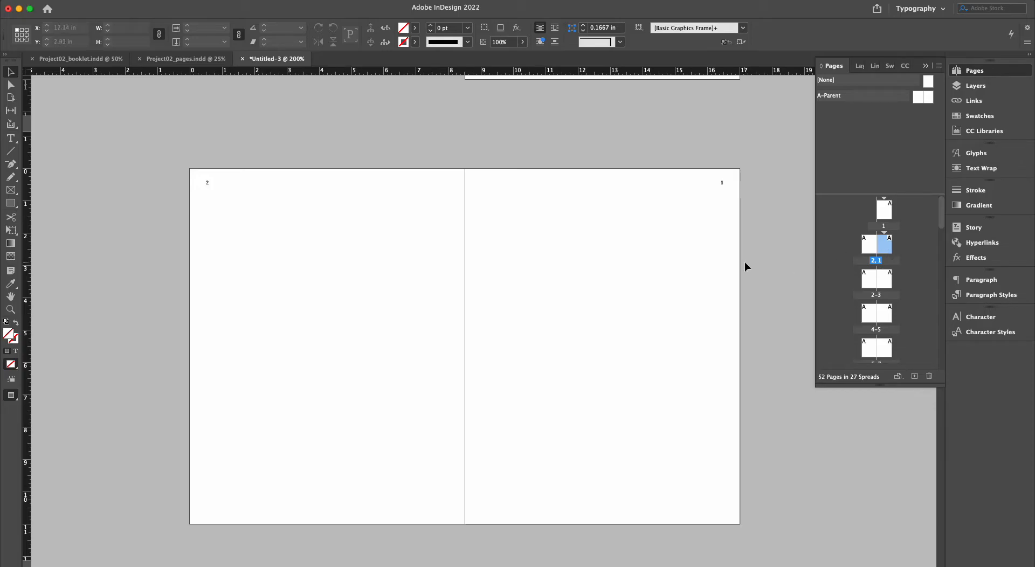
{"action": "scroll", "coordinate": [652, 292], "scroll_direction": "up", "scroll_amount": 1}
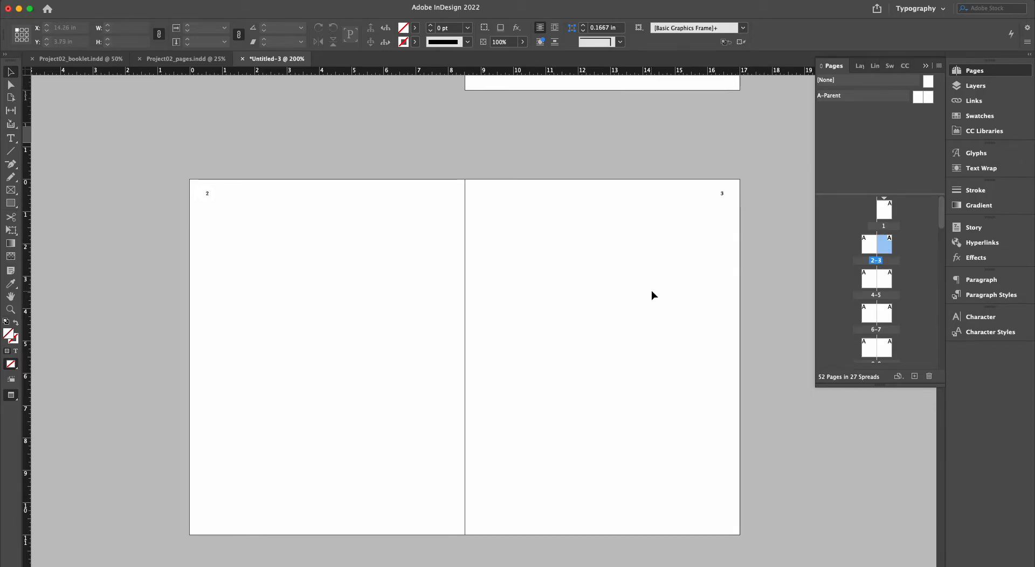
{"action": "scroll", "coordinate": [651, 296], "scroll_direction": "up", "scroll_amount": 1}
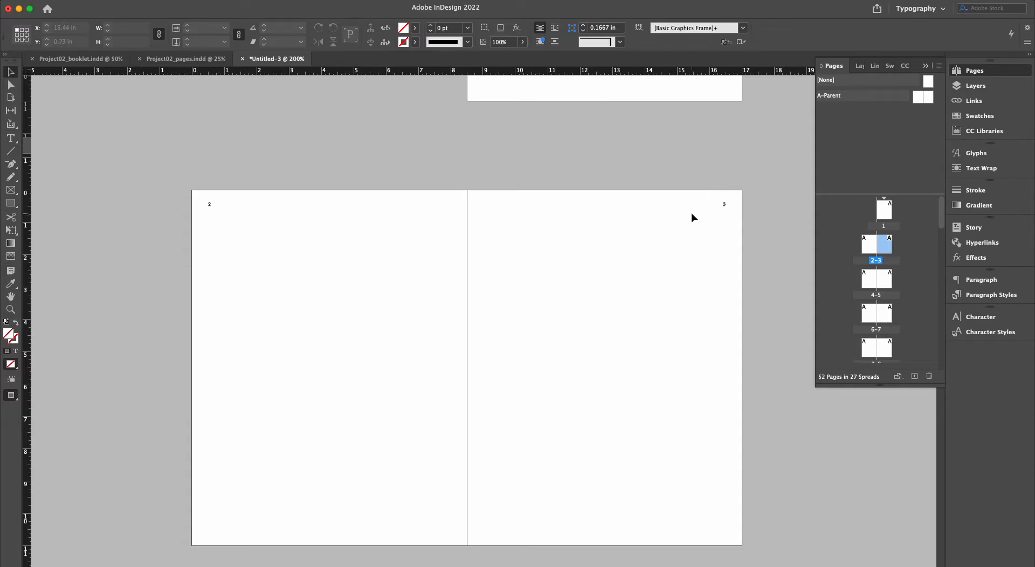
Start a new section on the right-hand page of spread 2-3, with page numbering starting at 1
{"action": "left_click", "coordinate": [906, 242]}
{"action": "left_click", "coordinate": [883, 246]}
{"action": "right_click", "coordinate": [883, 246]}
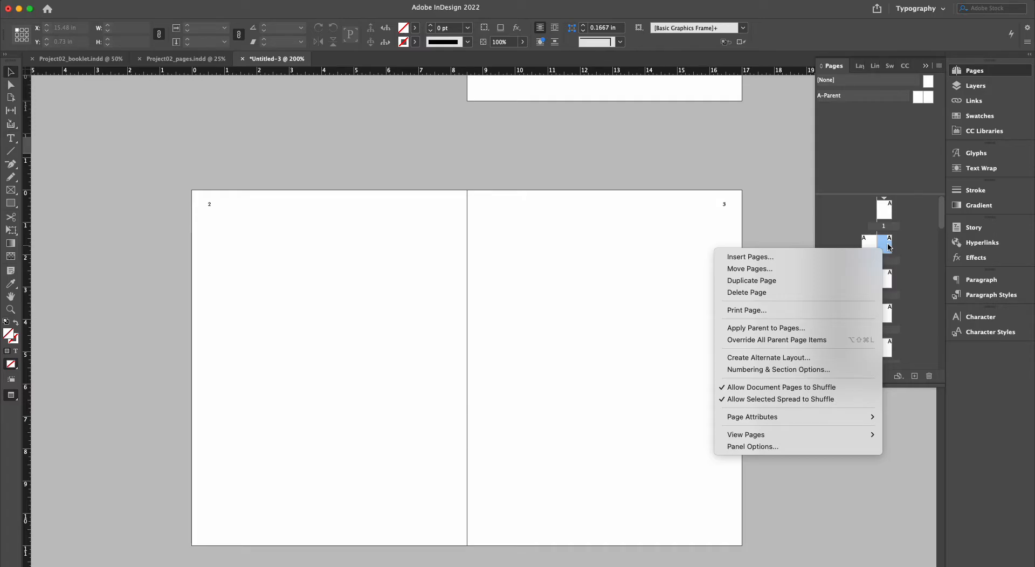
{"action": "left_click", "coordinate": [793, 370]}
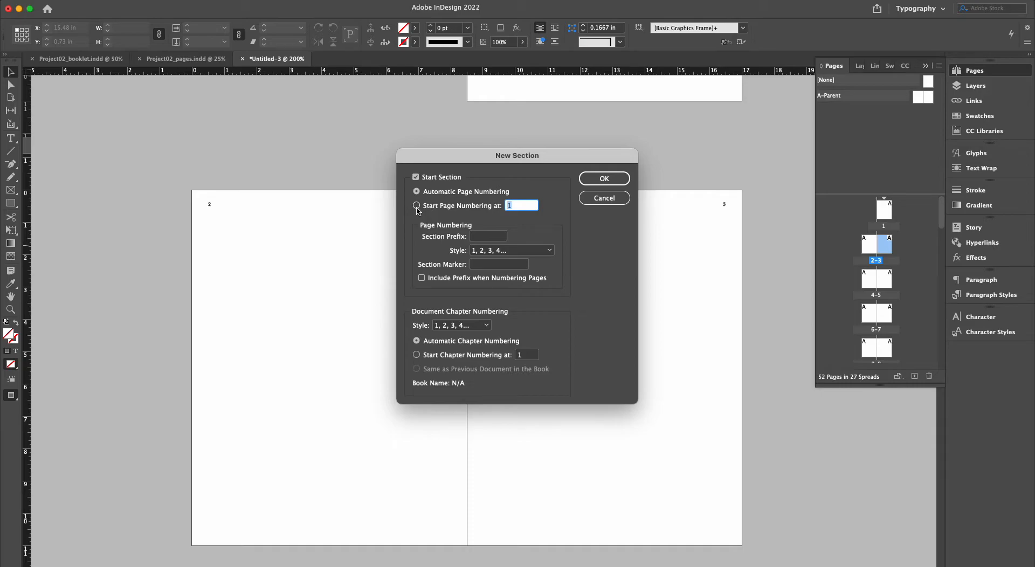
{"action": "left_click", "coordinate": [417, 206]}
{"action": "left_click", "coordinate": [604, 179]}
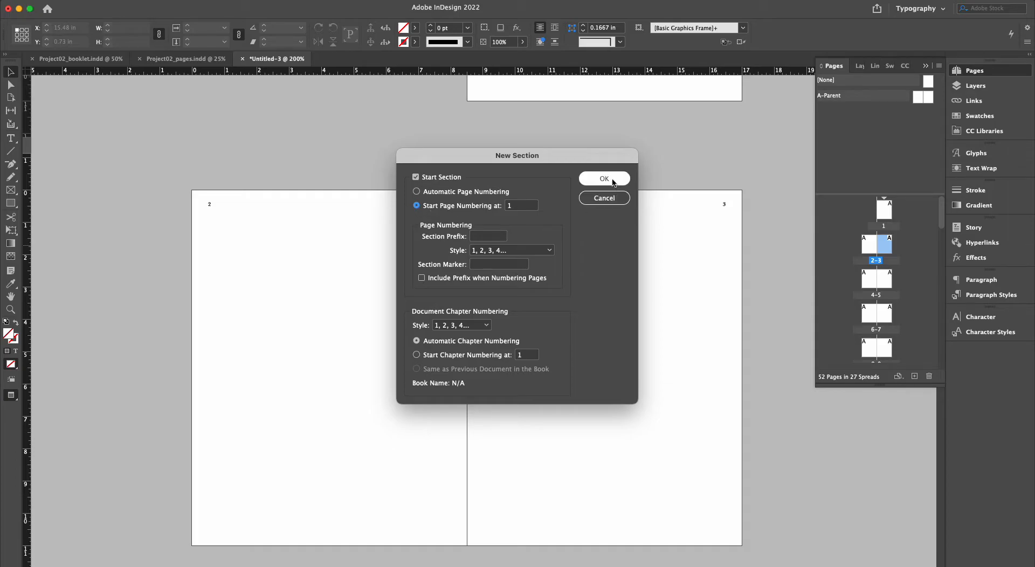
{"action": "left_click", "coordinate": [603, 326]}
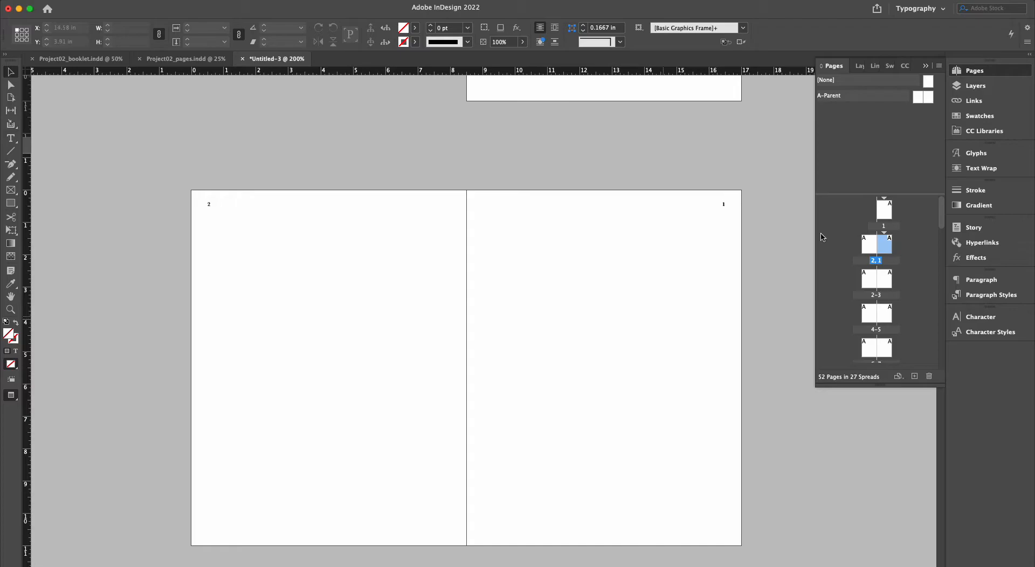
{"action": "left_click", "coordinate": [856, 239]}
Apply the [None] parent to the cover page and to page 2, the inside cover, to remove their page numbers
{"action": "scroll", "coordinate": [673, 275], "scroll_direction": "down", "scroll_amount": 3}
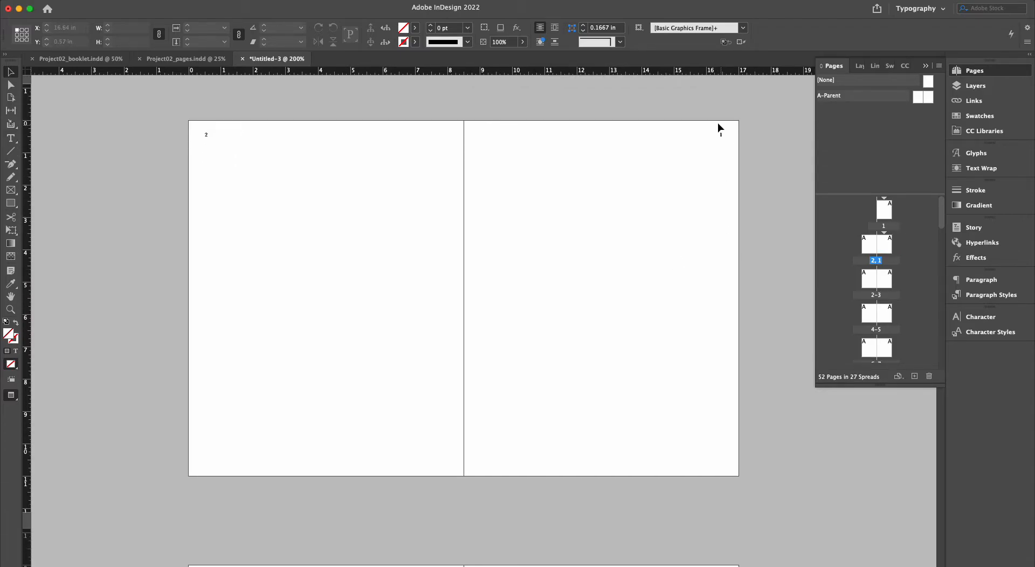
{"action": "scroll", "coordinate": [661, 248], "scroll_direction": "up", "scroll_amount": 5}
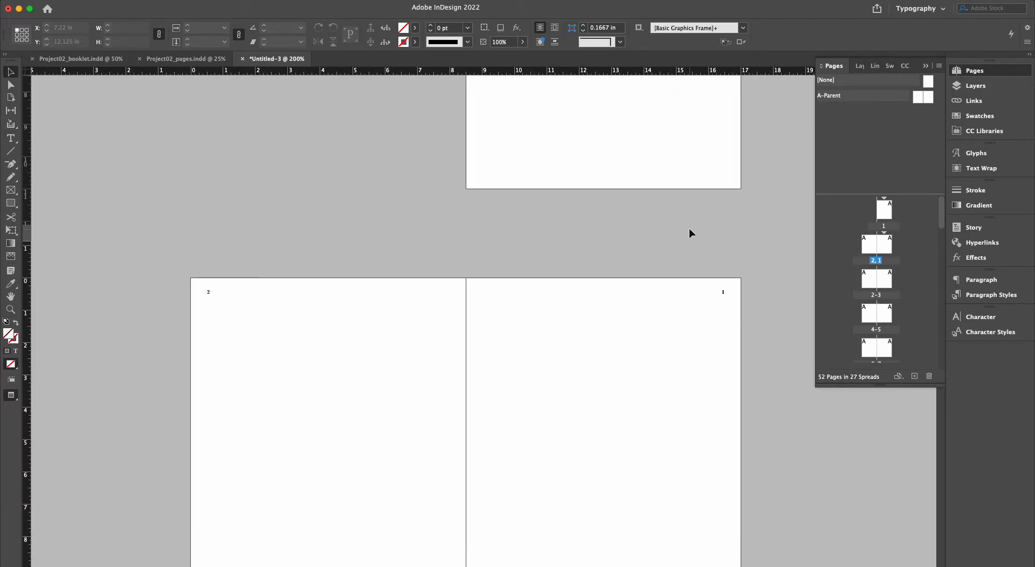
{"action": "scroll", "coordinate": [689, 232], "scroll_direction": "up", "scroll_amount": 3}
{"action": "mouse_move", "coordinate": [929, 80]}
{"action": "left_mouse_down"}
{"action": "mouse_move", "coordinate": [878, 185]}
{"action": "mouse_move", "coordinate": [884, 211]}
{"action": "left_mouse_up"}
{"action": "mouse_move", "coordinate": [929, 81]}
{"action": "left_mouse_down"}
{"action": "mouse_move", "coordinate": [859, 238]}
{"action": "mouse_move", "coordinate": [871, 243]}
{"action": "left_mouse_up"}
{"action": "scroll", "coordinate": [731, 326], "scroll_direction": "up", "scroll_amount": 5}
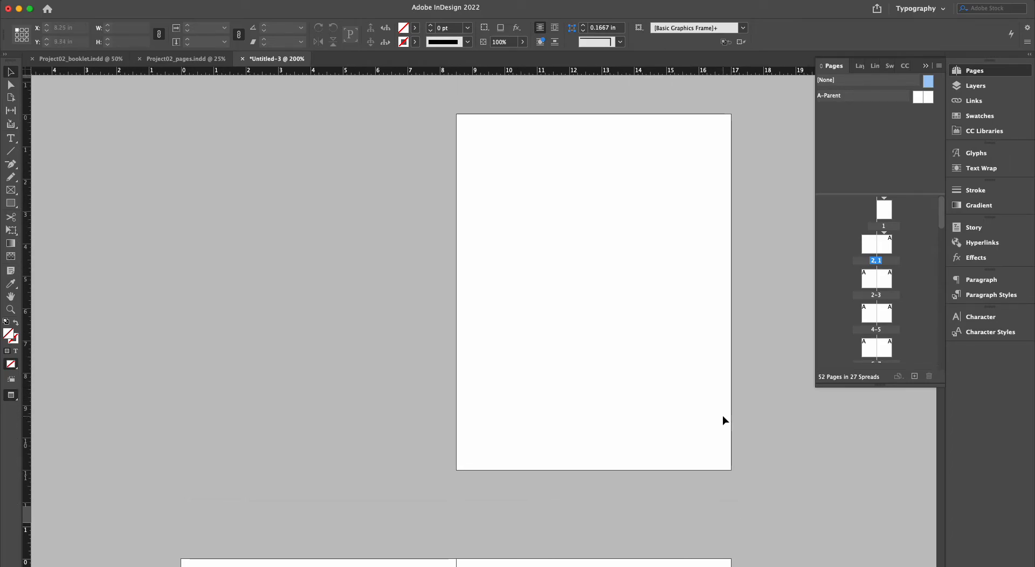
{"action": "scroll", "coordinate": [706, 435], "scroll_direction": "down", "scroll_amount": 2}
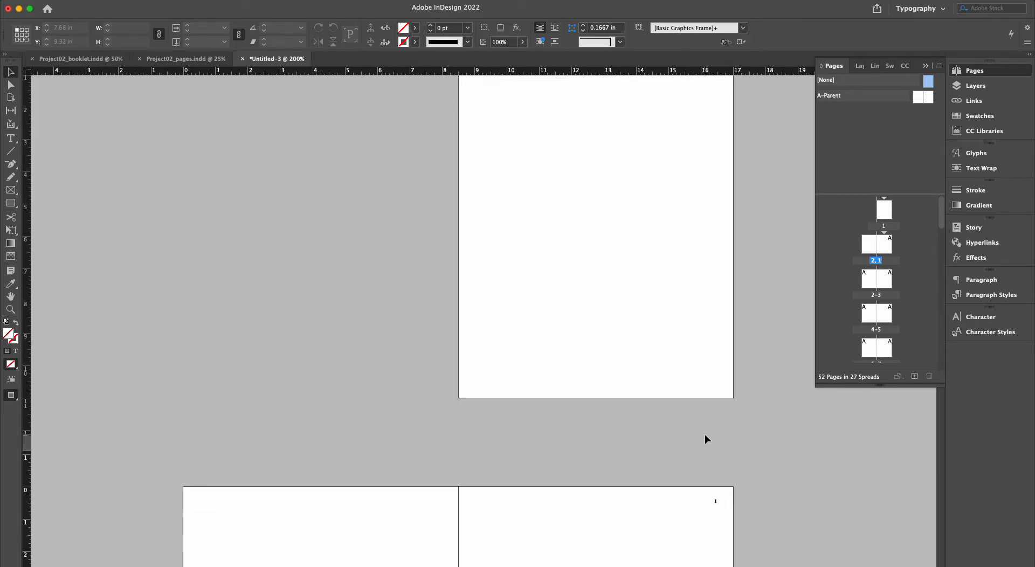
{"action": "scroll", "coordinate": [665, 427], "scroll_direction": "down", "scroll_amount": 8}
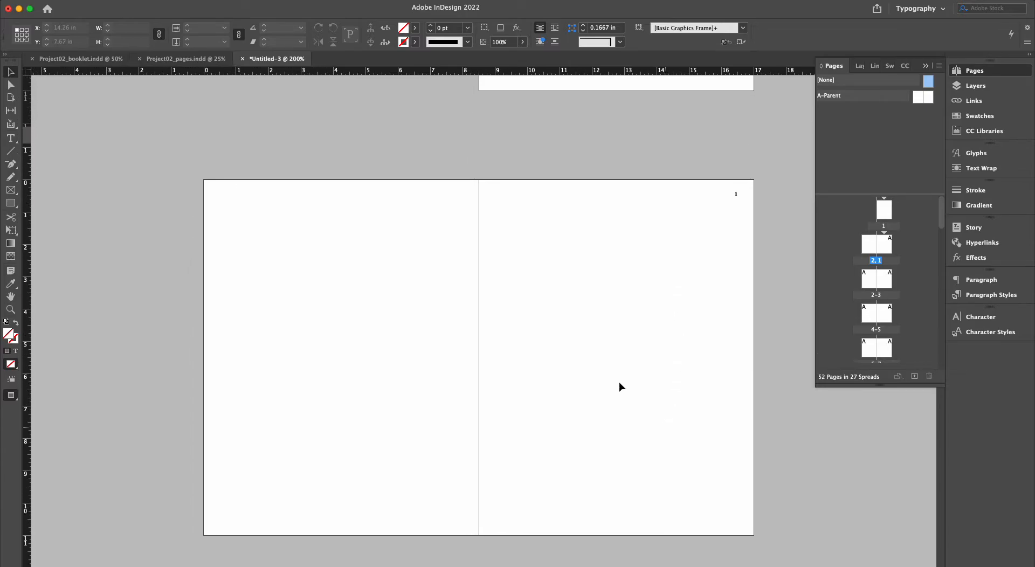
Apply the [None] parent to the document's last page, page 50
{"action": "scroll", "coordinate": [908, 306], "scroll_direction": "down", "scroll_amount": 10}
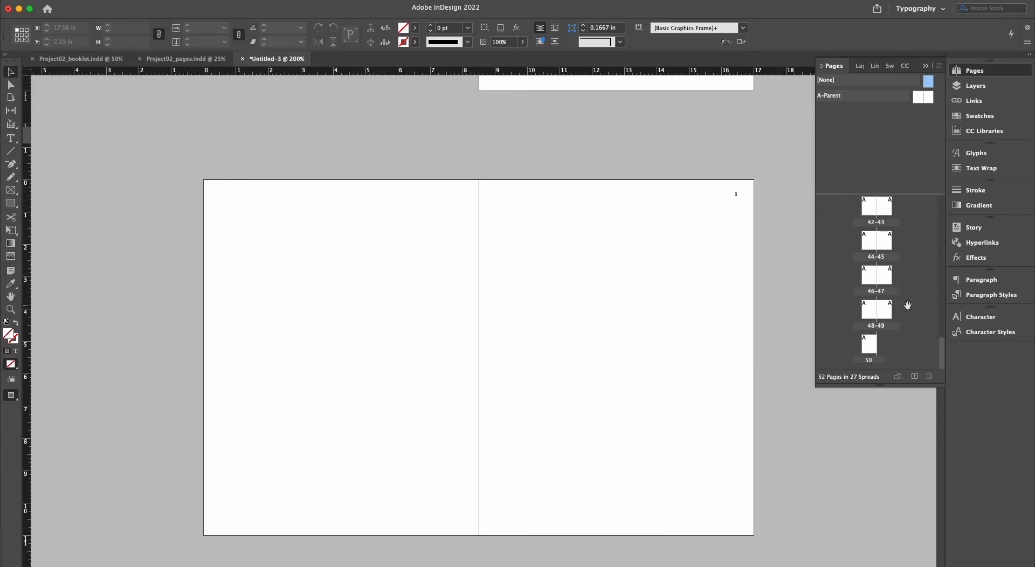
{"action": "double_click", "coordinate": [870, 344]}
{"action": "left_click", "coordinate": [929, 81], "text": "alt"}
{"action": "left_click_drag", "start_coordinate": [931, 82], "coordinate": [868, 343]}
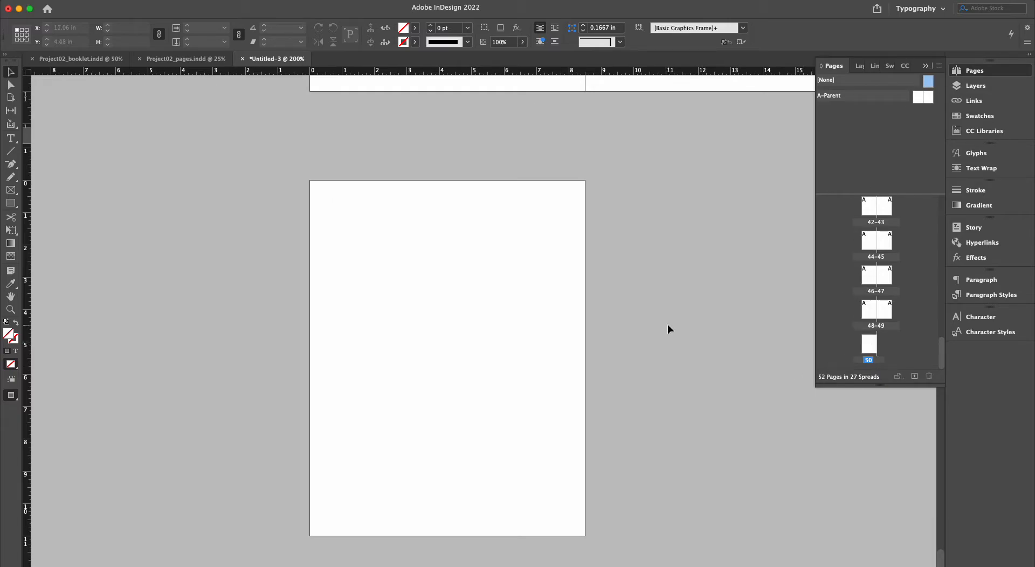
Apply the [None] parent to page 49, the inside back cover
{"action": "scroll", "coordinate": [668, 324], "scroll_direction": "up", "scroll_amount": 10}
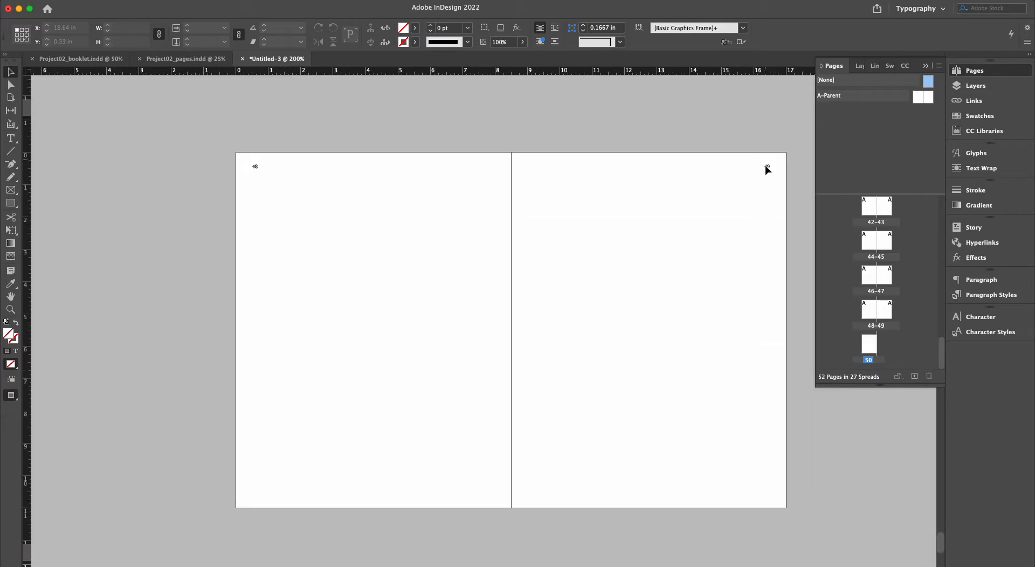
{"action": "scroll", "coordinate": [714, 244], "scroll_direction": "down", "scroll_amount": 3}
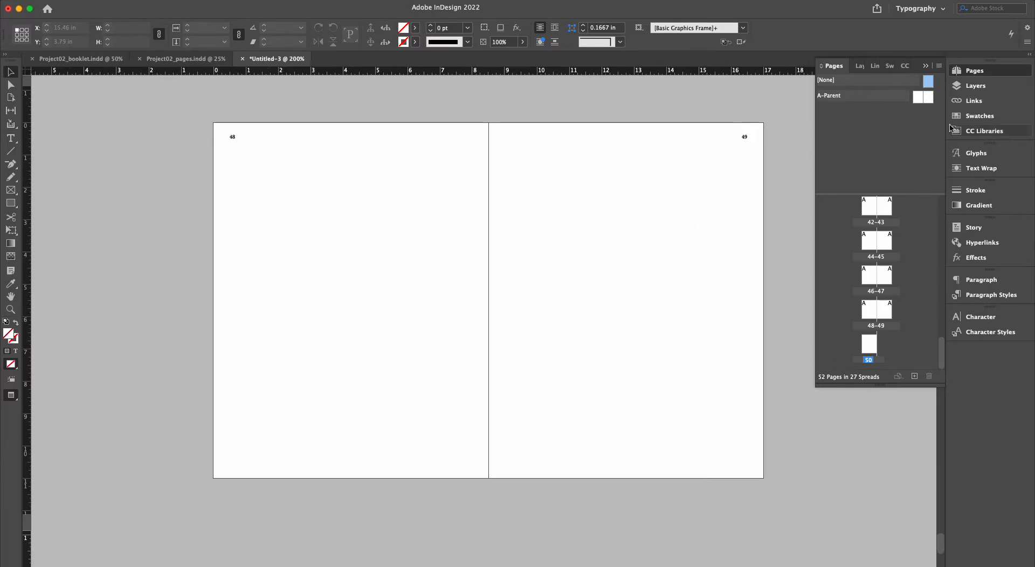
{"action": "left_click", "coordinate": [929, 83]}
{"action": "left_click_drag", "start_coordinate": [928, 83], "coordinate": [887, 318]}
{"action": "scroll", "coordinate": [618, 287], "scroll_direction": "up", "scroll_amount": 1}
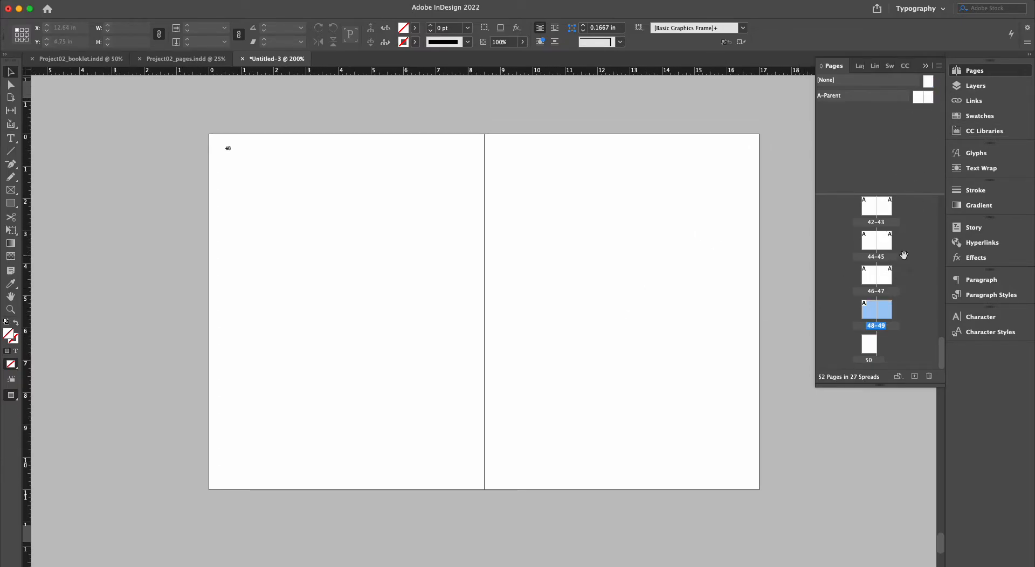
Return to the spread where the new section starts and check its page numbering
{"action": "scroll", "coordinate": [904, 255], "scroll_direction": "up", "scroll_amount": 15}
{"action": "double_click", "coordinate": [881, 247]}
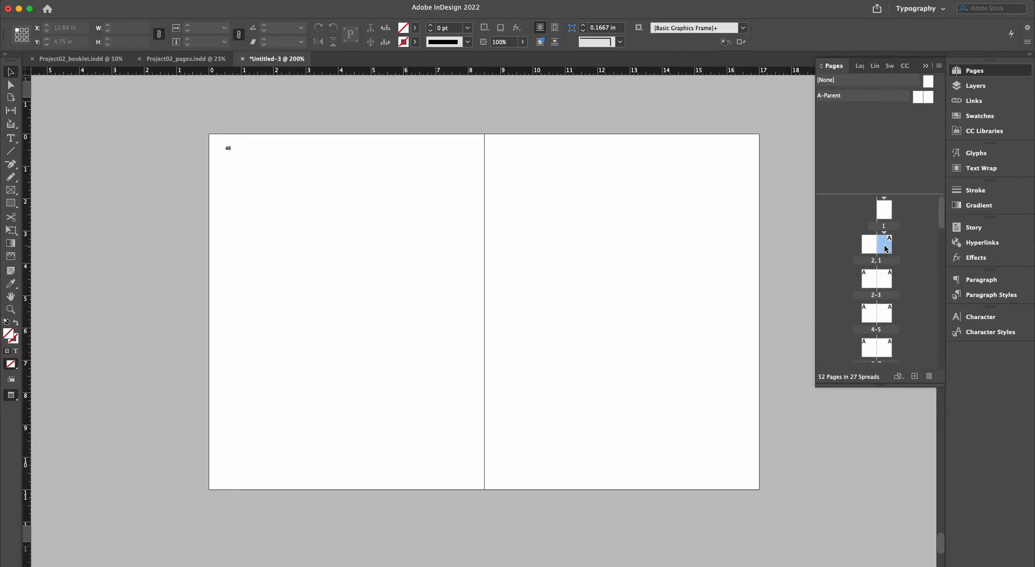
{"action": "scroll", "coordinate": [572, 281], "scroll_direction": "left", "scroll_amount": 5}
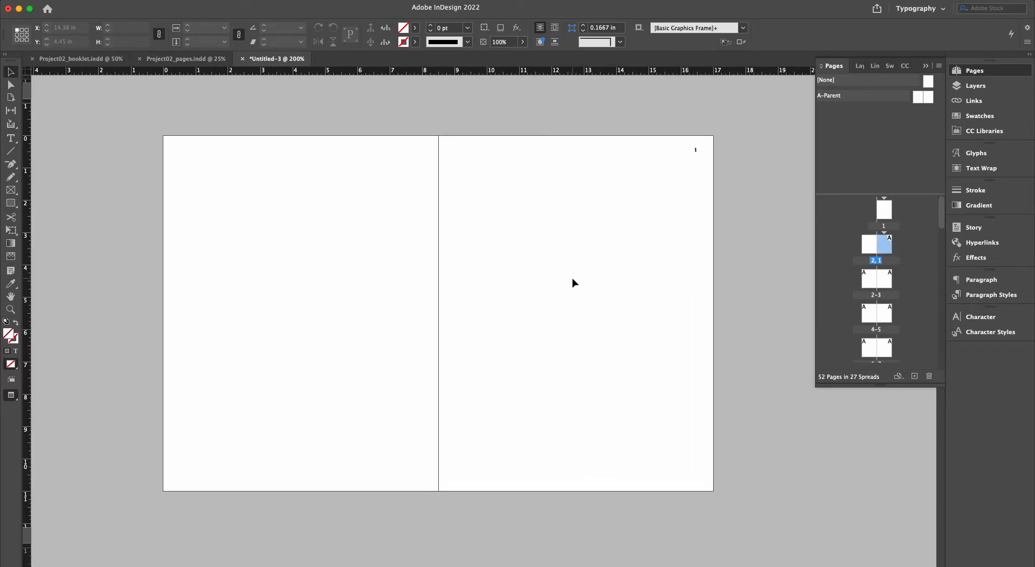
{"action": "scroll", "coordinate": [587, 279], "scroll_direction": "down", "scroll_amount": 1}
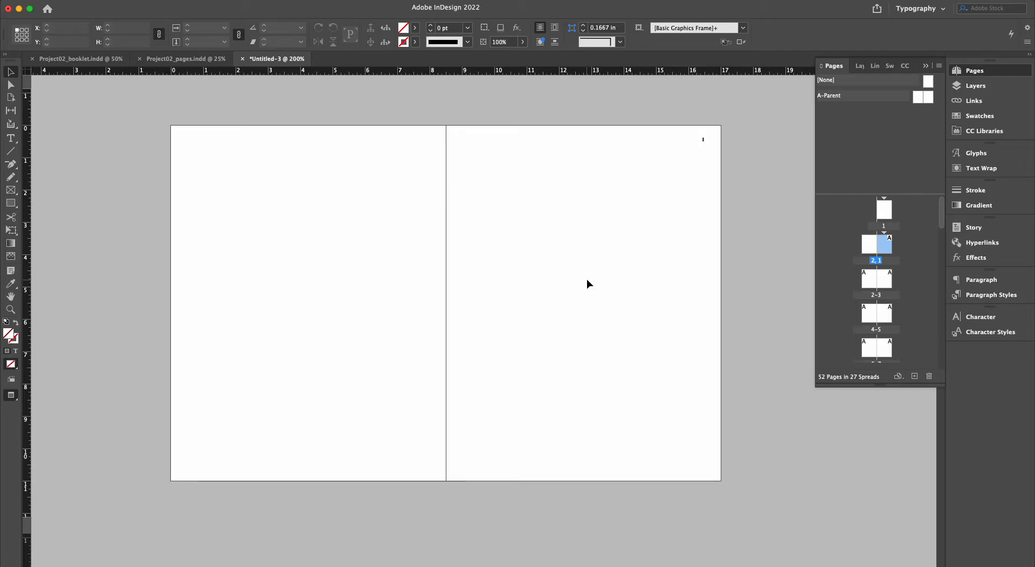
{"action": "scroll", "coordinate": [584, 303], "scroll_direction": "up", "scroll_amount": 1}
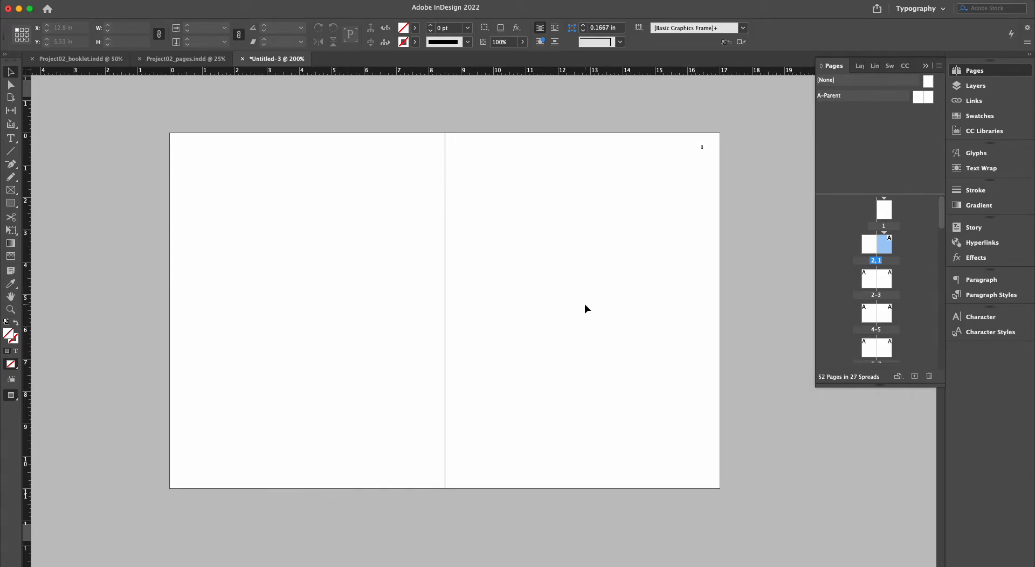
{"action": "scroll", "coordinate": [575, 306], "scroll_direction": "up", "scroll_amount": 1}
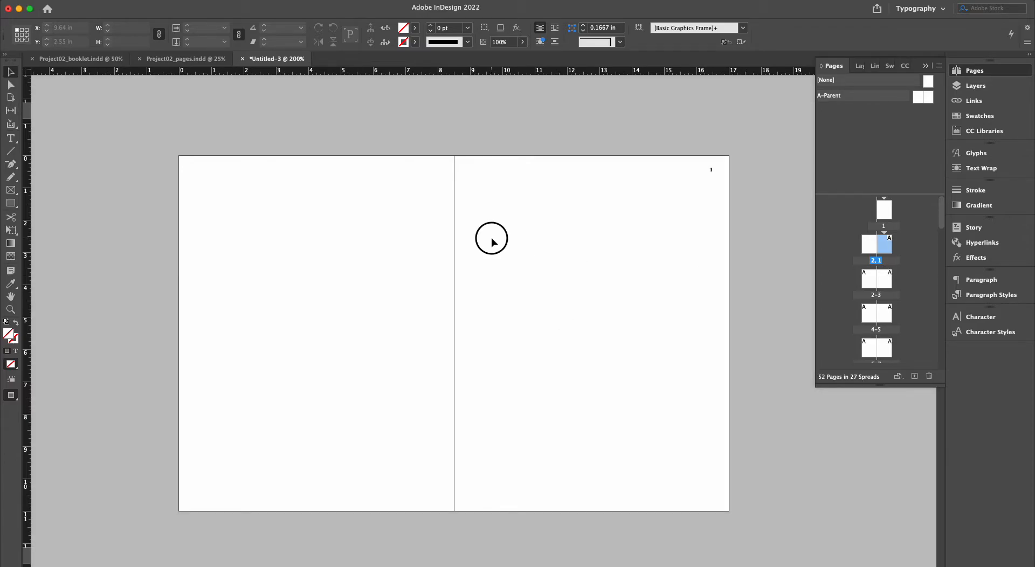
{"action": "scroll", "coordinate": [506, 264], "scroll_direction": "down", "scroll_amount": 2}
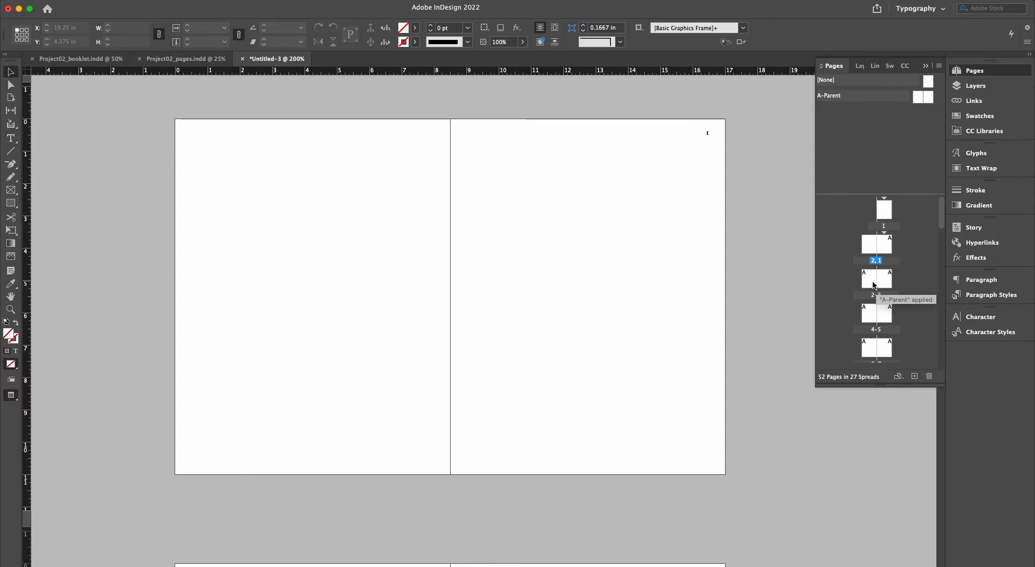
Switch to the Project02_pages.indd document
{"action": "left_click", "coordinate": [197, 59]}
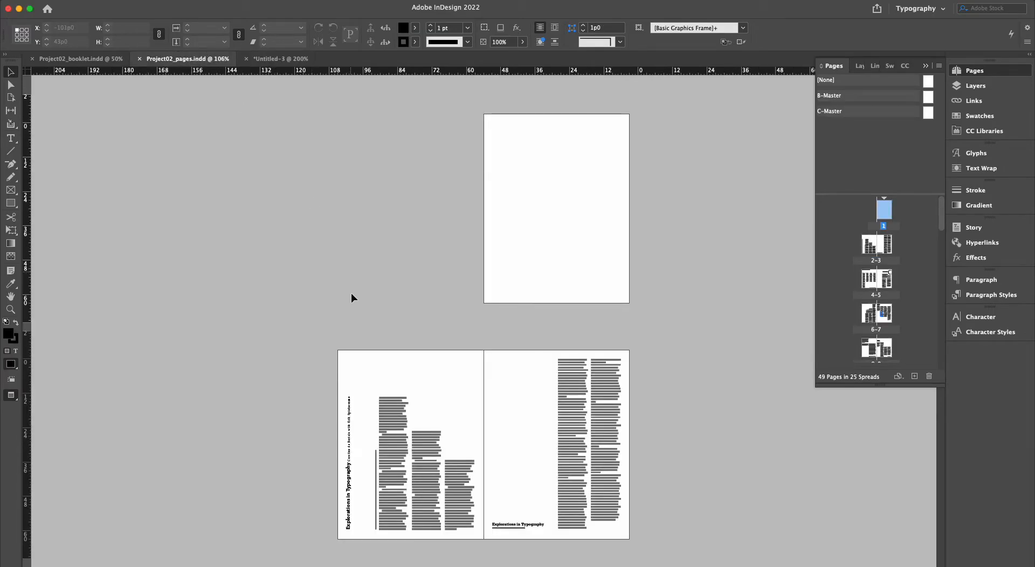
Look through the layouts of the document's spreads from the first page down to spread 46-47
{"action": "scroll", "coordinate": [356, 309], "scroll_direction": "down", "scroll_amount": 6}
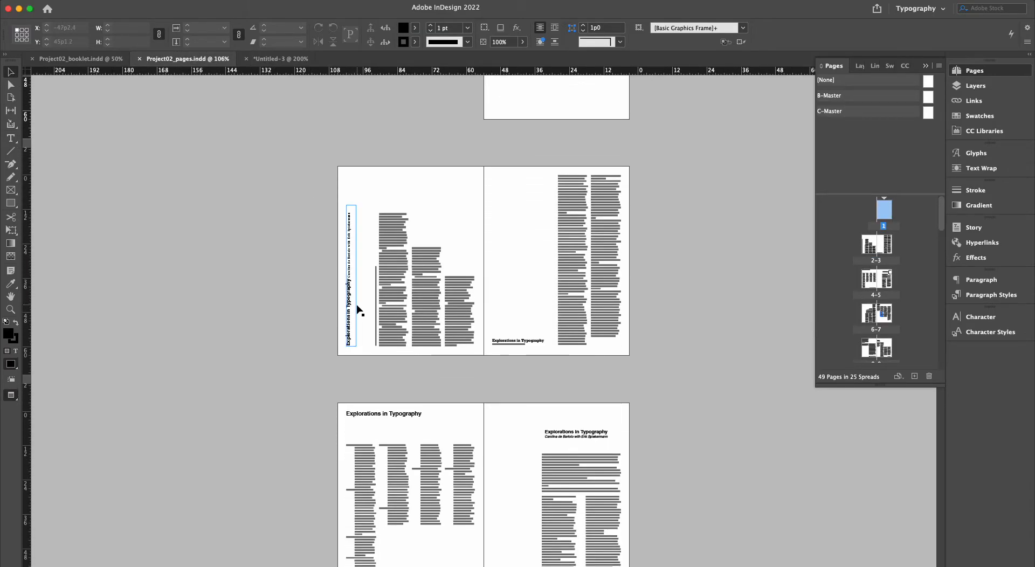
{"action": "key", "text": "super+equal"}
{"action": "scroll", "coordinate": [357, 311], "scroll_direction": "down", "scroll_amount": 4}
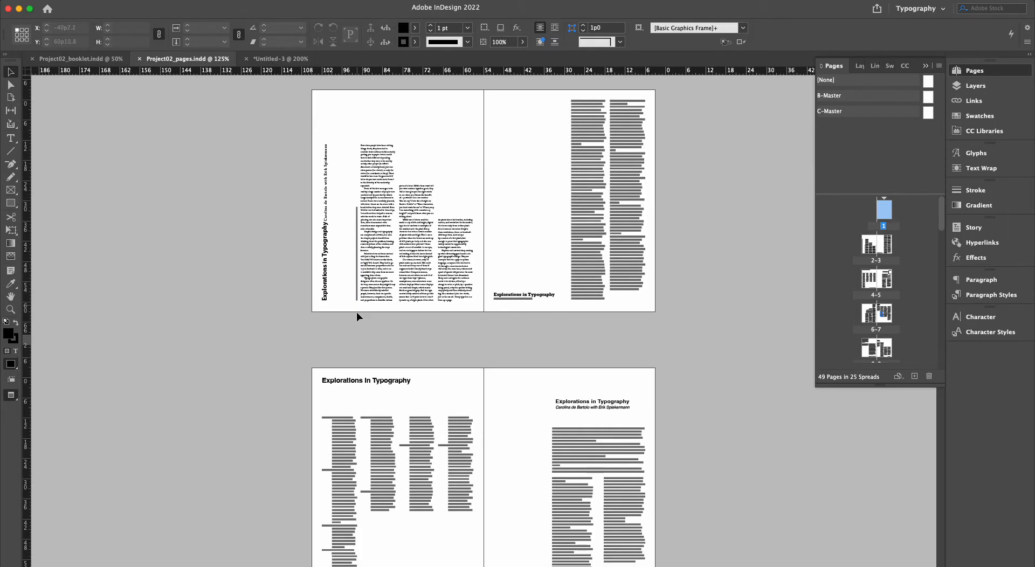
{"action": "scroll", "coordinate": [357, 312], "scroll_direction": "down", "scroll_amount": 20}
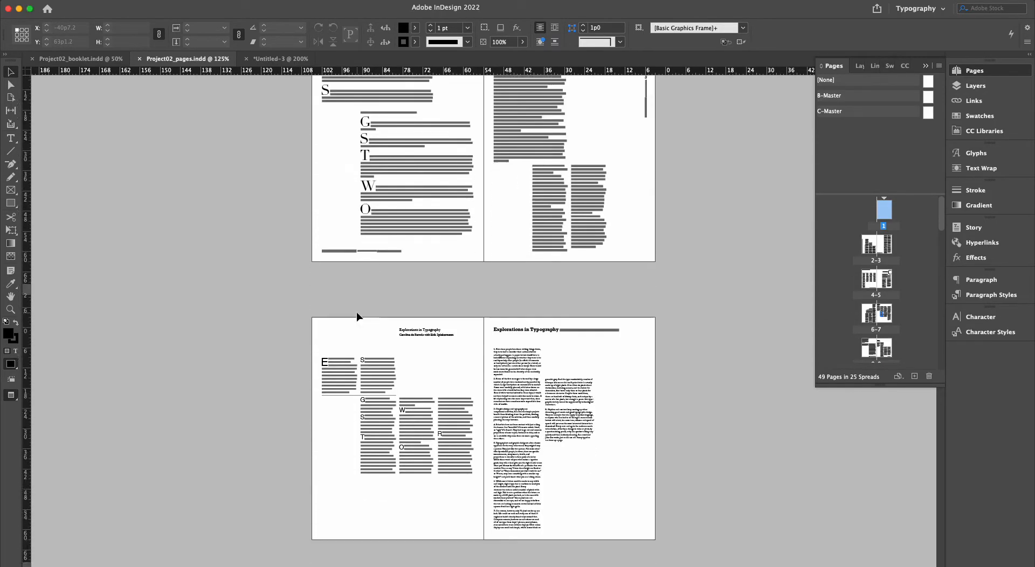
{"action": "scroll", "coordinate": [357, 312], "scroll_direction": "down", "scroll_amount": 20}
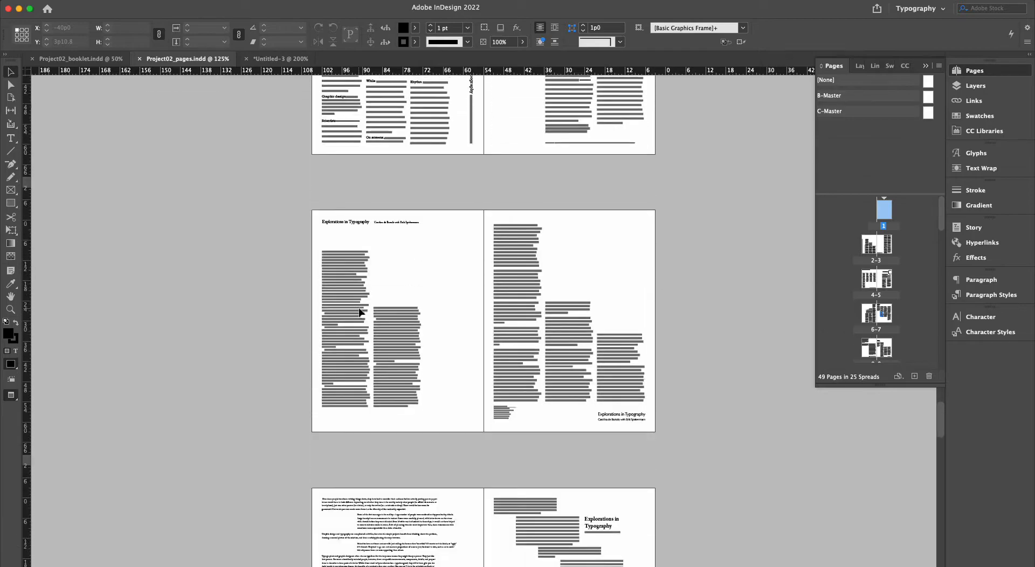
{"action": "scroll", "coordinate": [358, 307], "scroll_direction": "down", "scroll_amount": 15}
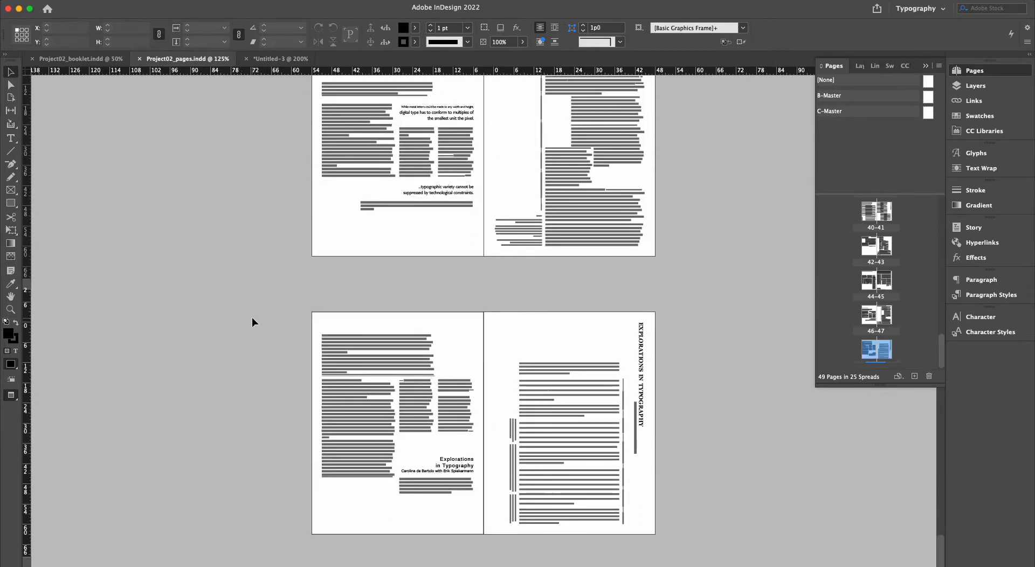
{"action": "left_click", "coordinate": [252, 277]}
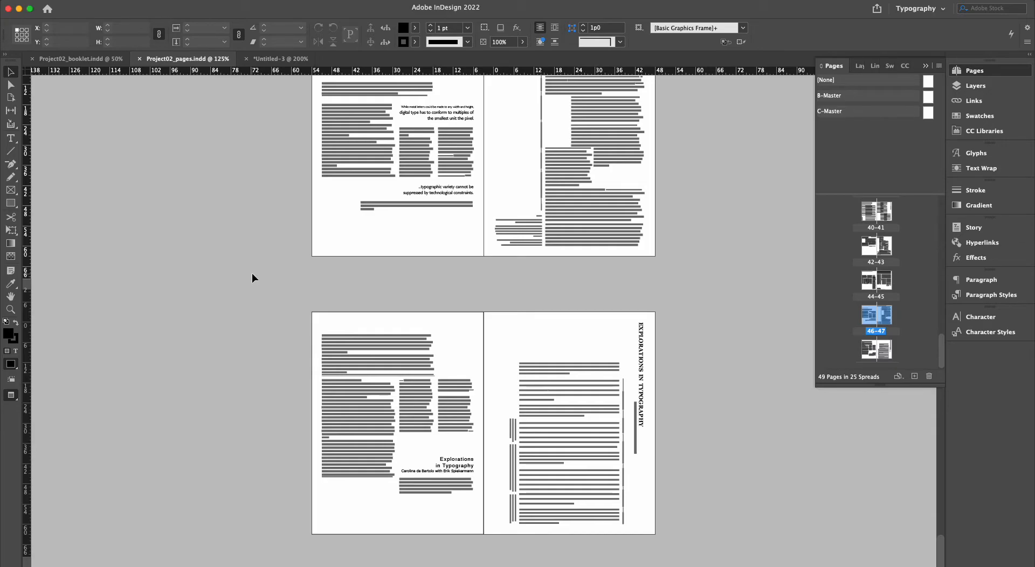
Start exporting the document as Adobe PDF (Print) named Project02_pages into the pages folder
{"action": "left_click", "coordinate": [81, 1]}
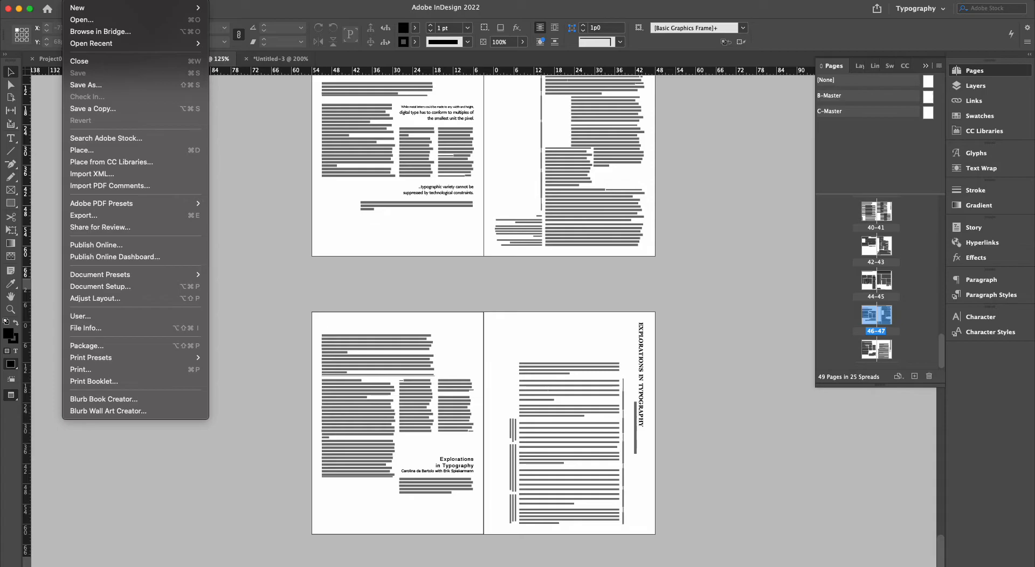
{"action": "left_click", "coordinate": [96, 220]}
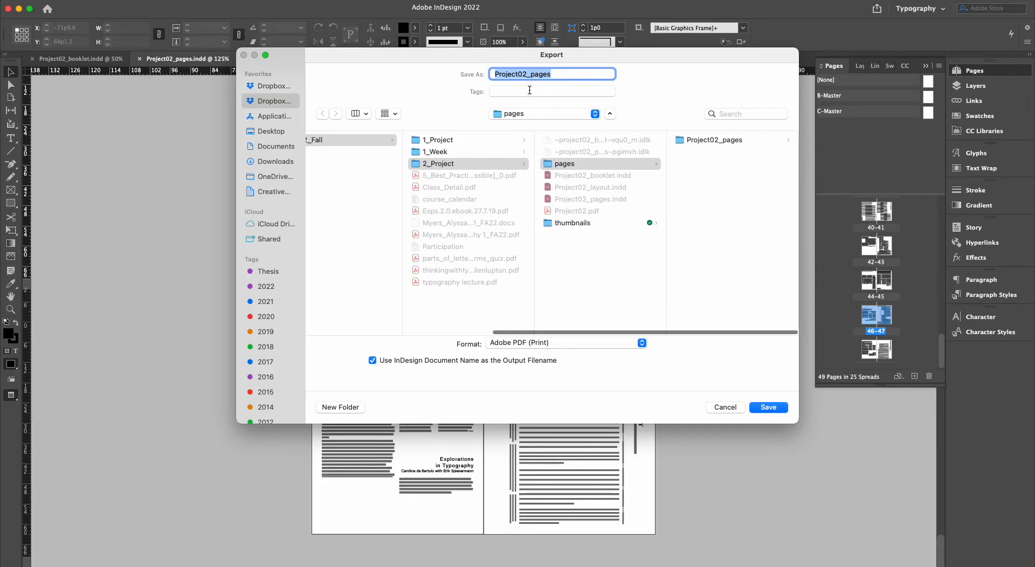
{"action": "left_click", "coordinate": [520, 115]}
{"action": "left_click", "coordinate": [726, 207]}
{"action": "left_click", "coordinate": [723, 140]}
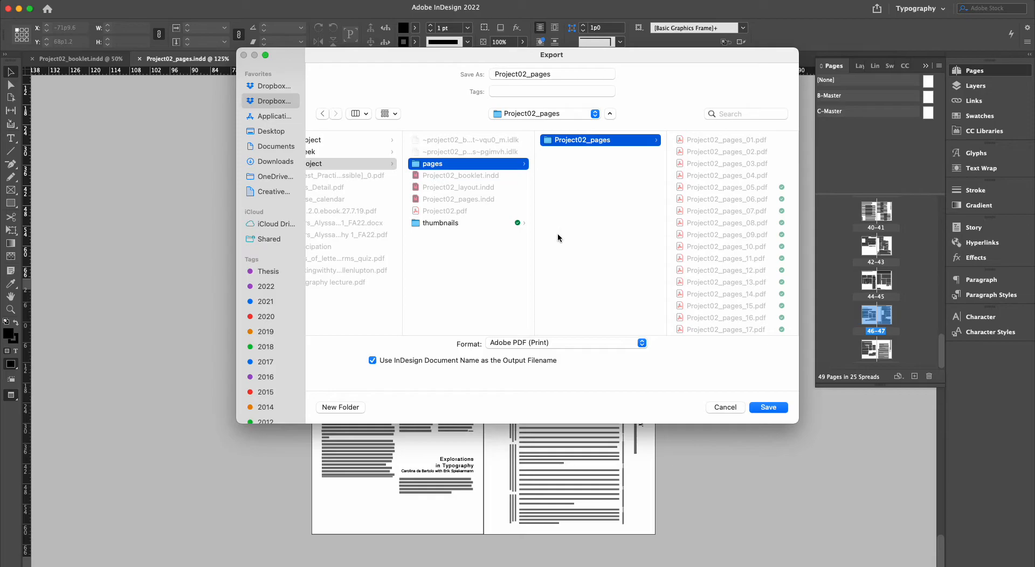
{"action": "left_click", "coordinate": [587, 301]}
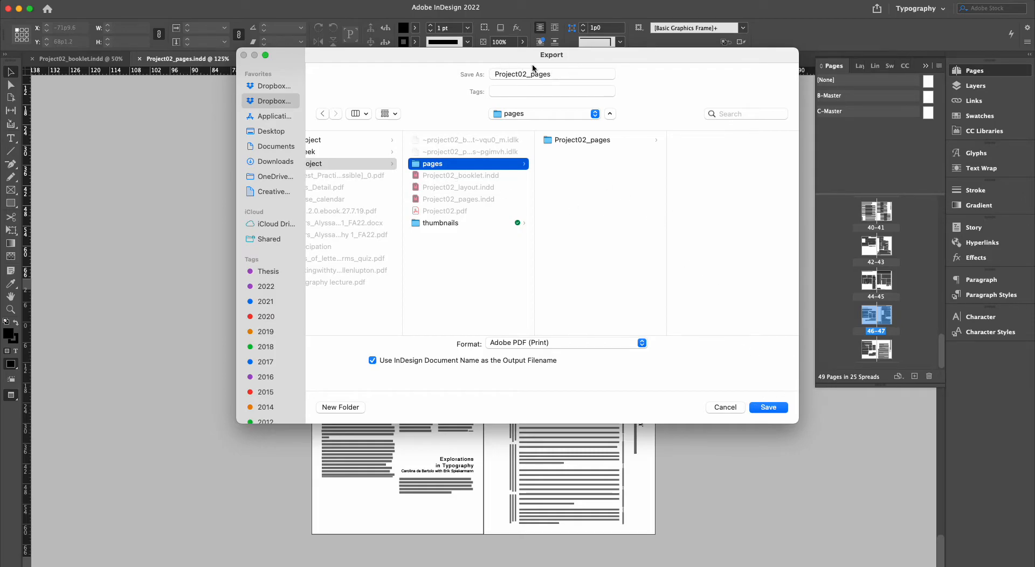
{"action": "left_click", "coordinate": [772, 408]}
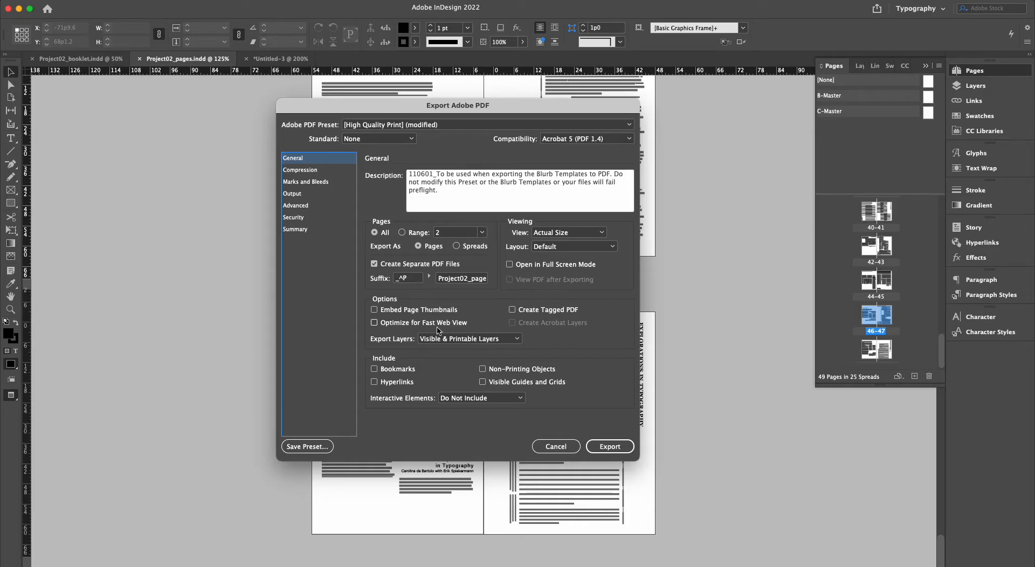
Review the compression and marks and bleeds settings, and export all pages as separate PDF files with suffix _^P
{"action": "left_click", "coordinate": [313, 170]}
{"action": "left_click", "coordinate": [307, 181]}
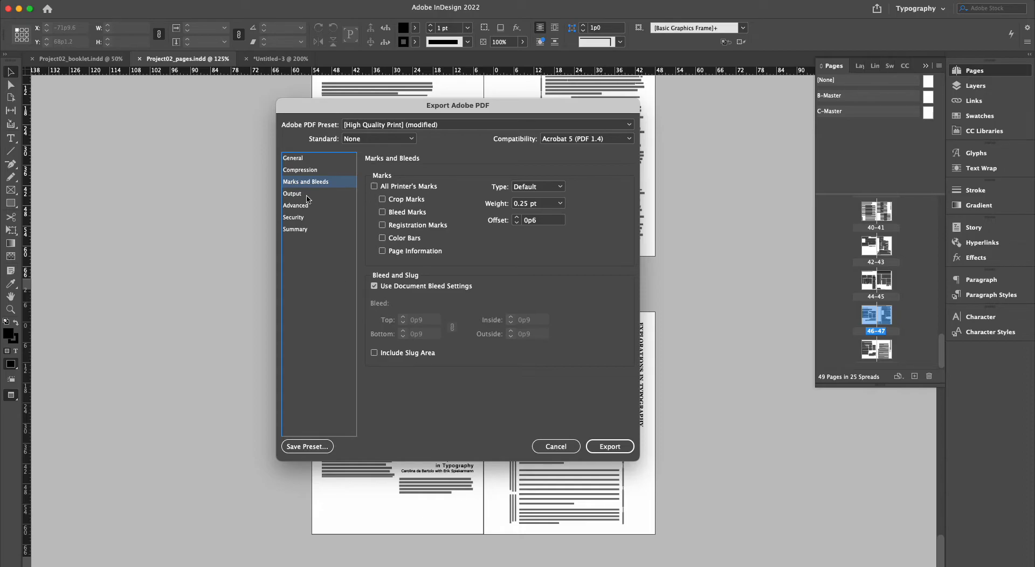
{"action": "left_click", "coordinate": [309, 160]}
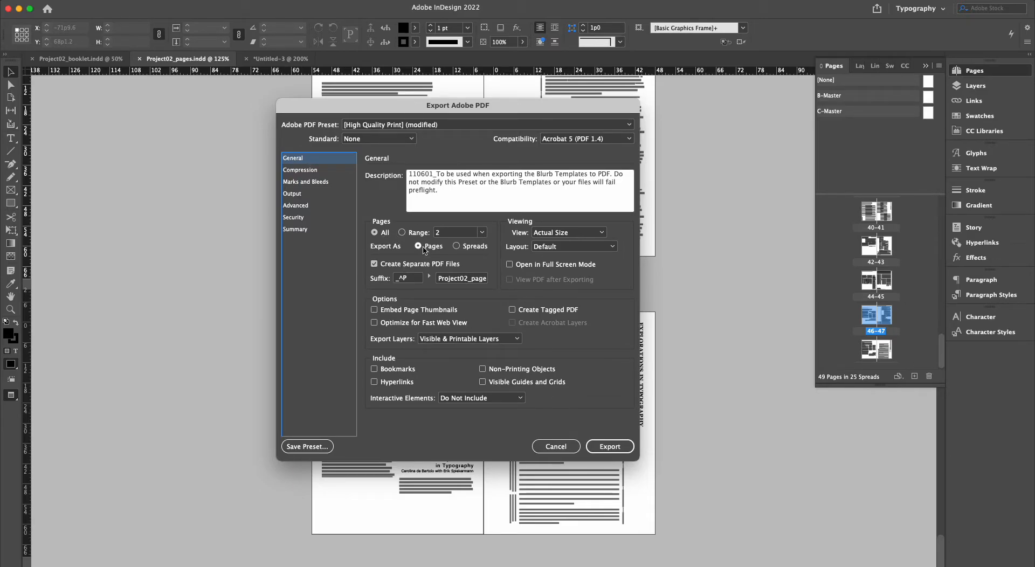
{"action": "left_click", "coordinate": [623, 449]}
Switch to Finder and open the newly exported Project02_pages(1) folder inside the pages folder
{"action": "key", "text": "super+Tab"}
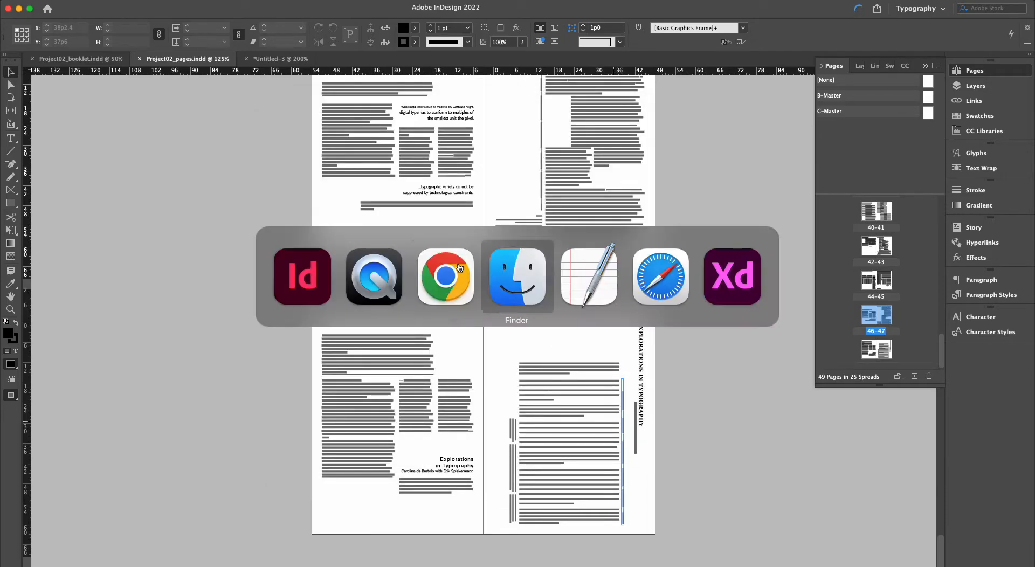
{"action": "left_click", "coordinate": [535, 274]}
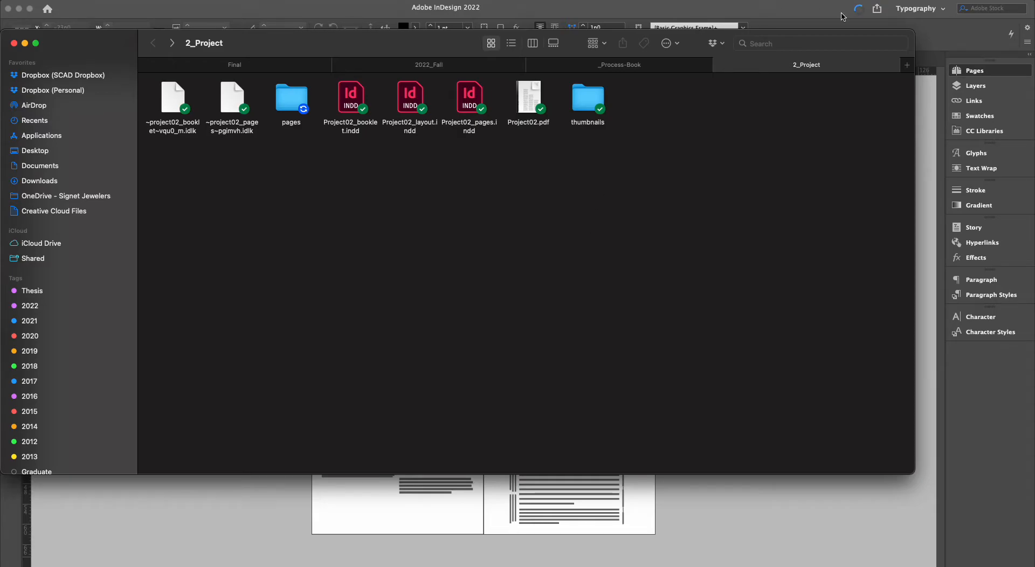
{"action": "left_click", "coordinate": [858, 10]}
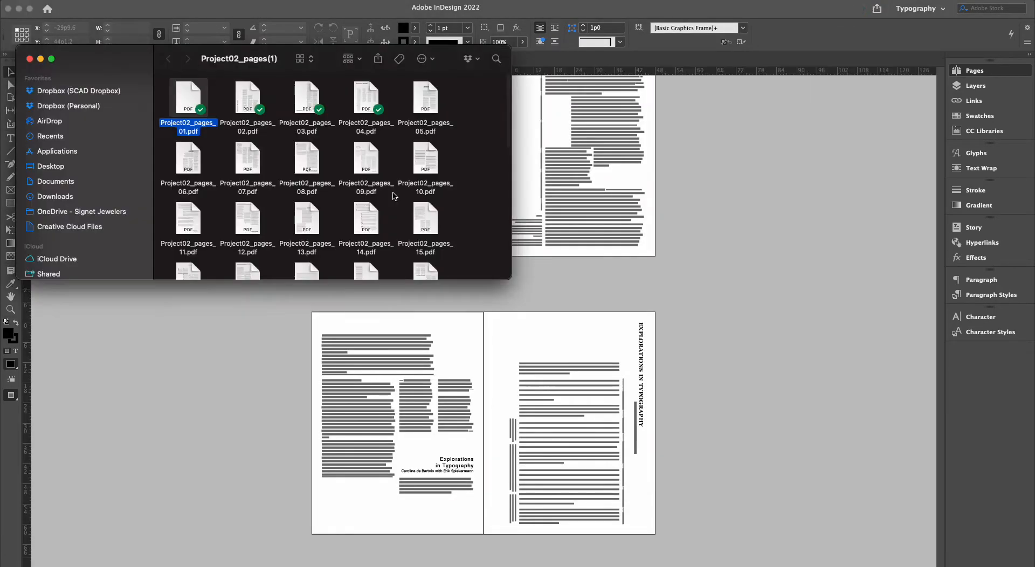
{"action": "left_click", "coordinate": [30, 59]}
{"action": "double_click", "coordinate": [294, 103]}
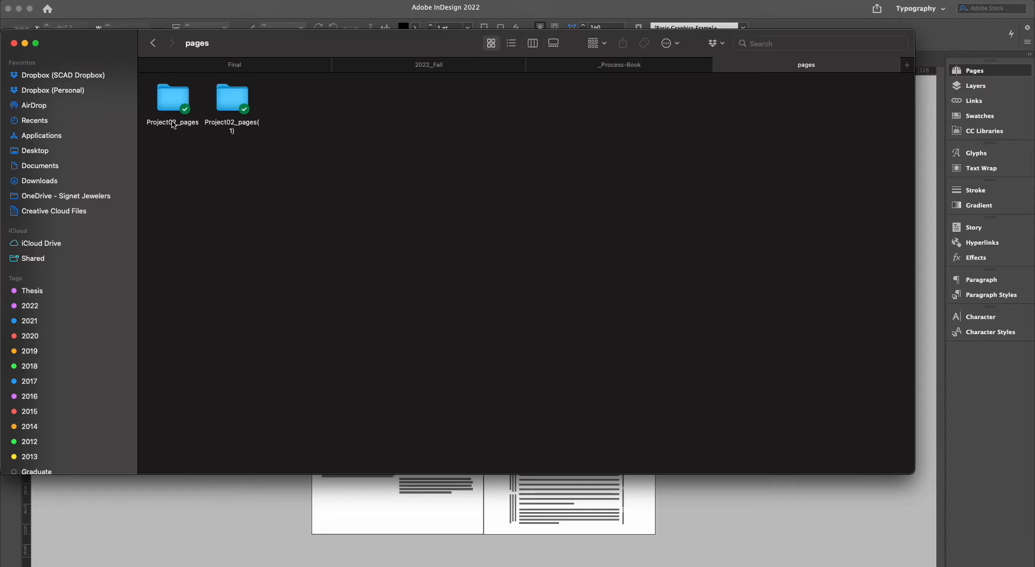
{"action": "left_click", "coordinate": [171, 125]}
{"action": "left_click", "coordinate": [237, 124]}
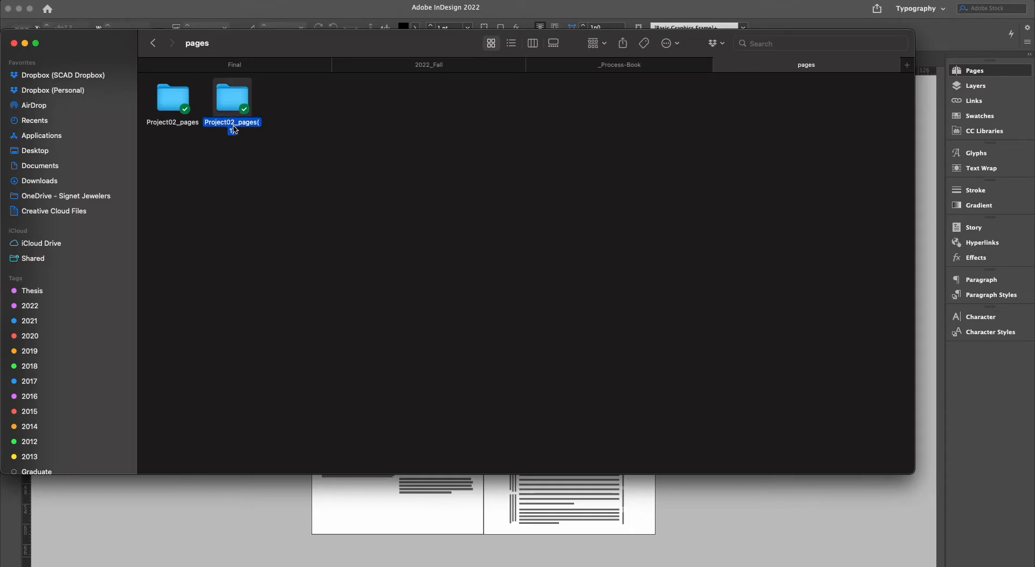
{"action": "double_click", "coordinate": [240, 102]}
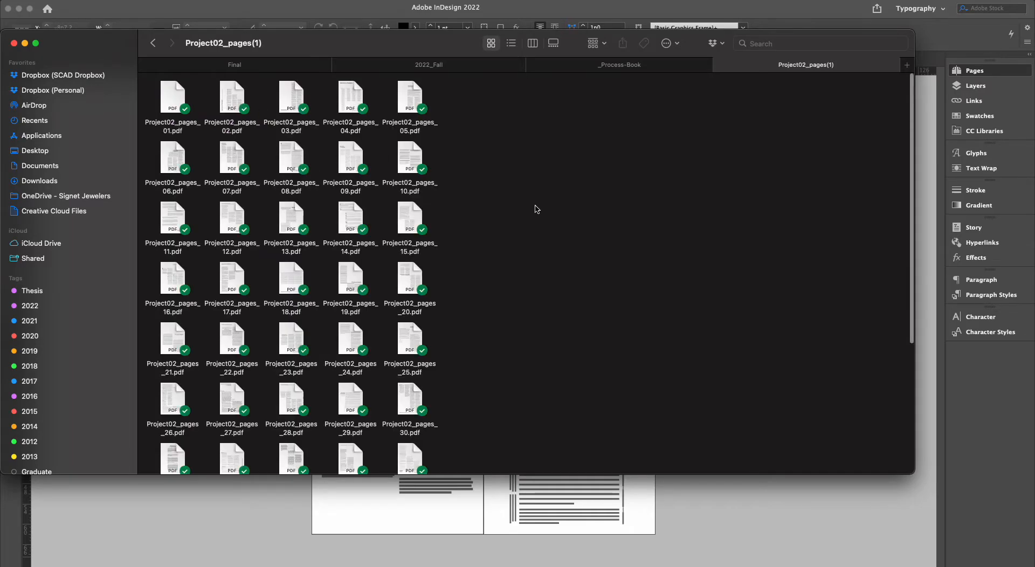
Look through the exported single-page PDFs and open Project02_pages_19.pdf for a check before closing it
{"action": "scroll", "coordinate": [468, 230], "scroll_direction": "down", "scroll_amount": 3}
{"action": "scroll", "coordinate": [439, 238], "scroll_direction": "down", "scroll_amount": 5}
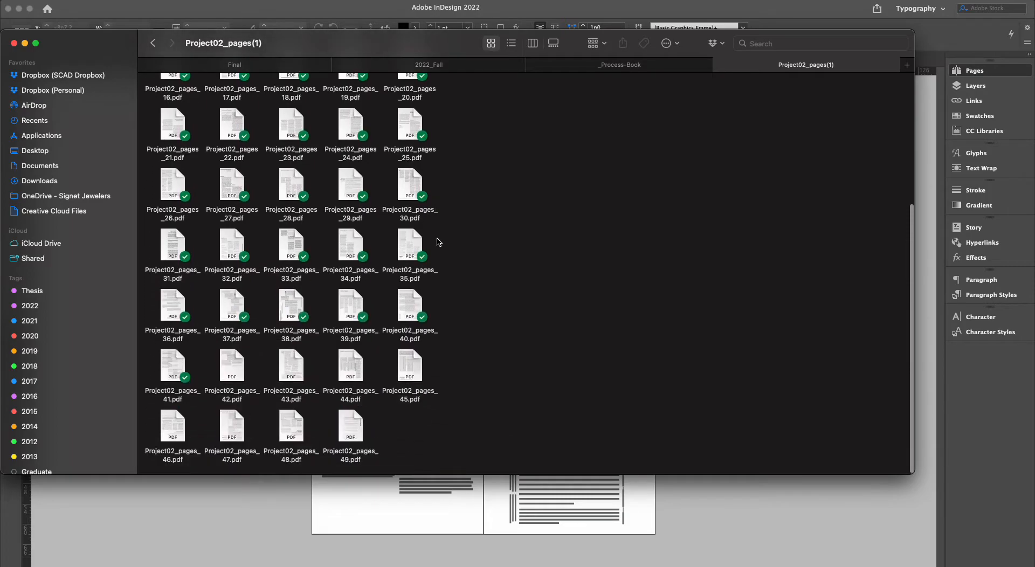
{"action": "scroll", "coordinate": [349, 223], "scroll_direction": "up", "scroll_amount": 6}
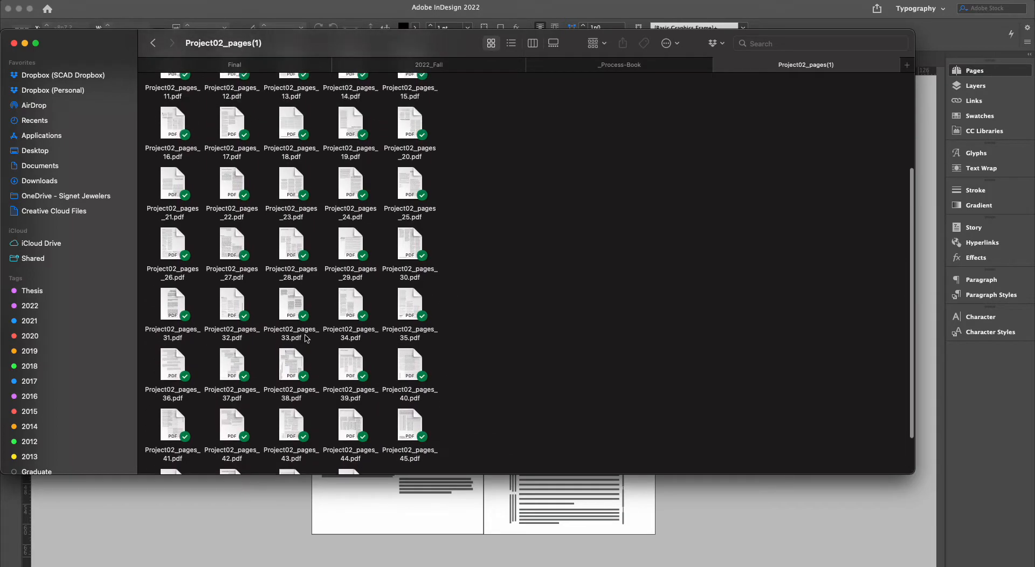
{"action": "double_click", "coordinate": [349, 223]}
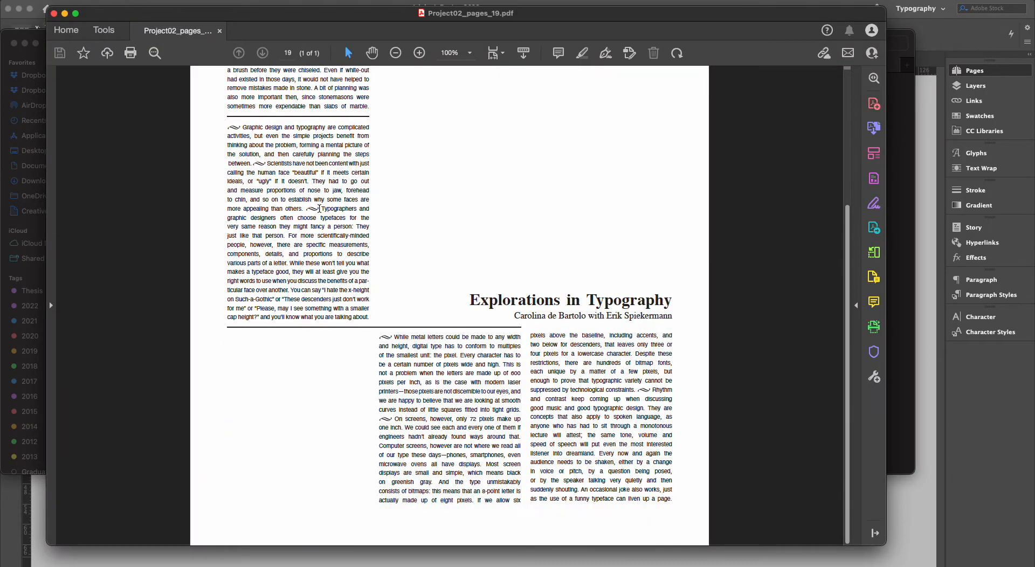
{"action": "left_click", "coordinate": [54, 14]}
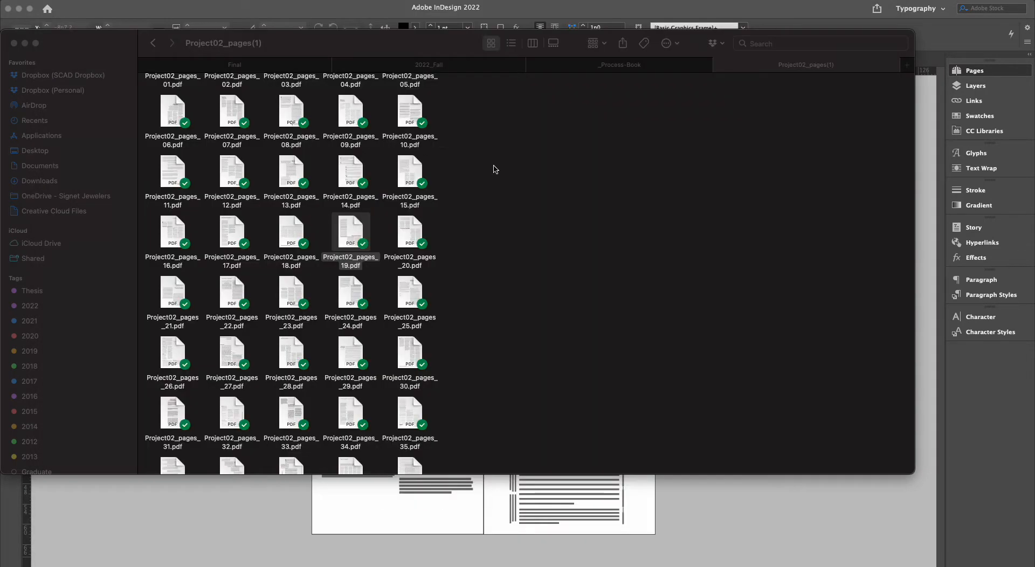
Return to InDesign, close the Background Tasks window and switch to the Untitled-3 document
{"action": "left_click", "coordinate": [217, 531]}
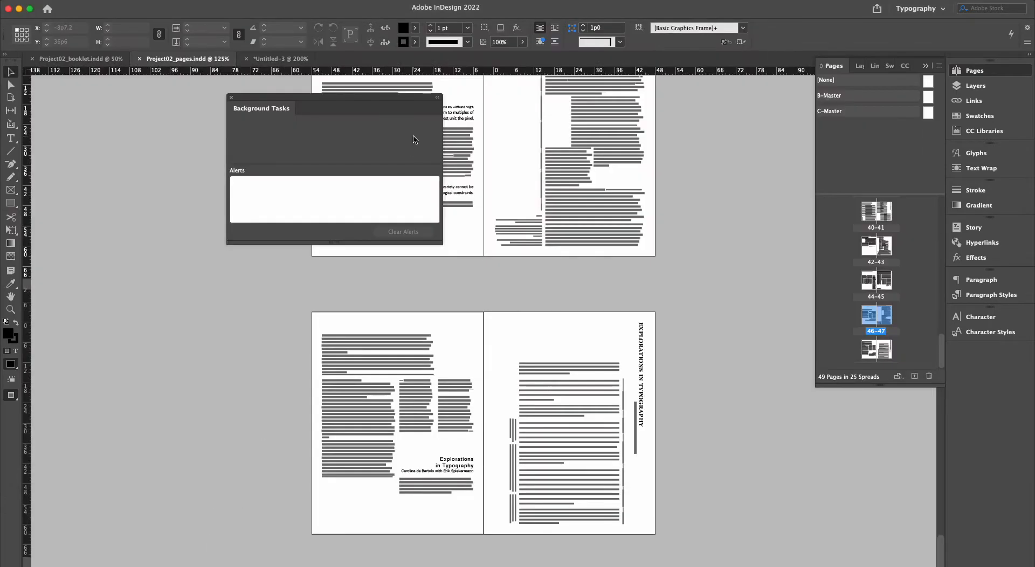
{"action": "left_click", "coordinate": [232, 98]}
{"action": "left_click", "coordinate": [283, 58]}
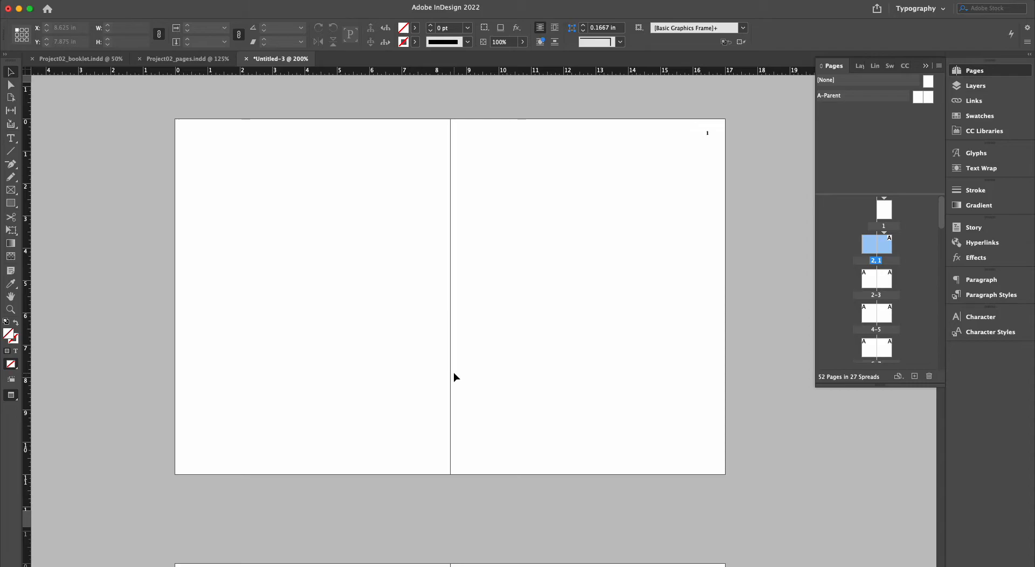
Go to spread 2-3 and turn off preview mode so its margins and guides are displayed
{"action": "scroll", "coordinate": [454, 373], "scroll_direction": "down", "scroll_amount": 8}
{"action": "scroll", "coordinate": [454, 372], "scroll_direction": "up", "scroll_amount": 8}
{"action": "scroll", "coordinate": [549, 258], "scroll_direction": "down", "scroll_amount": 1}
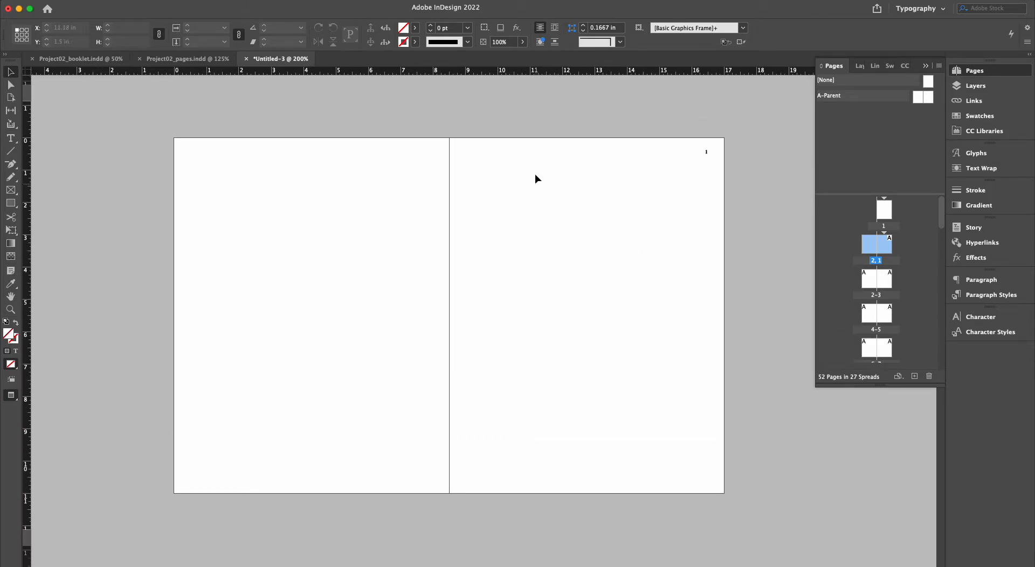
{"action": "scroll", "coordinate": [554, 428], "scroll_direction": "down", "scroll_amount": 8}
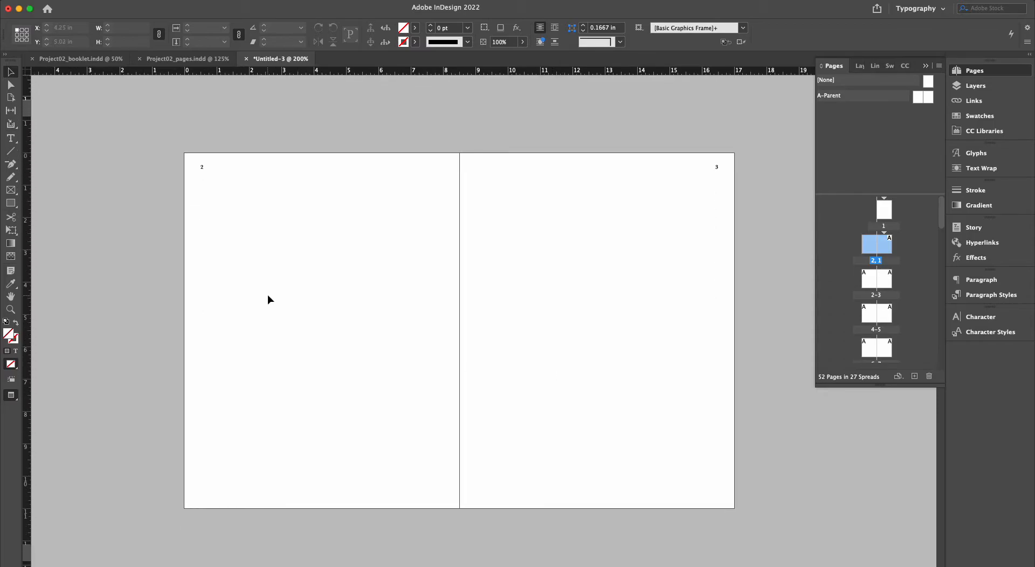
{"action": "left_click", "coordinate": [268, 296]}
{"action": "key", "text": "w"}
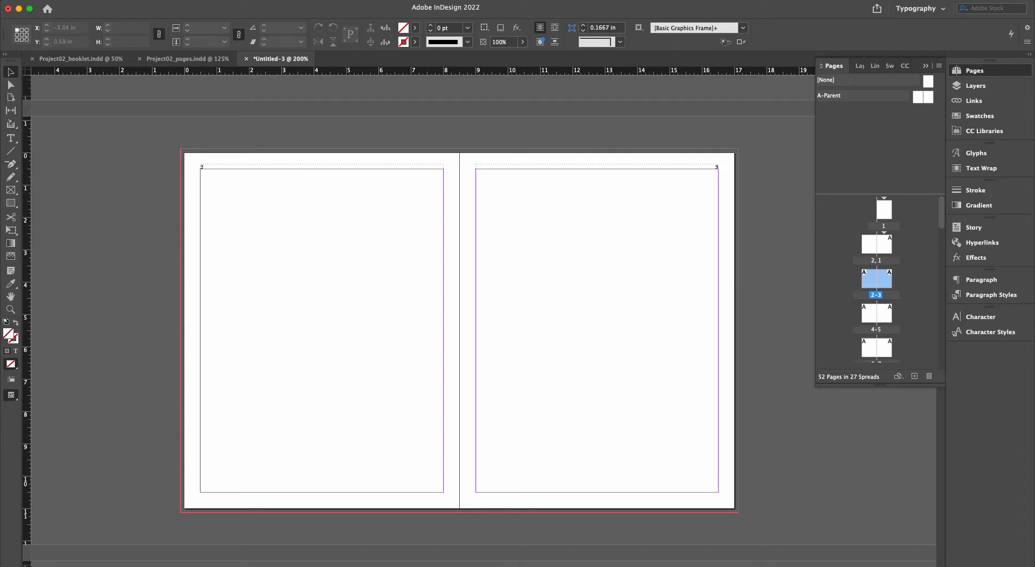
Start placing Project02_pages_02.pdf from the Project02_pages folder with import options shown
{"action": "left_click", "coordinate": [74, 1]}
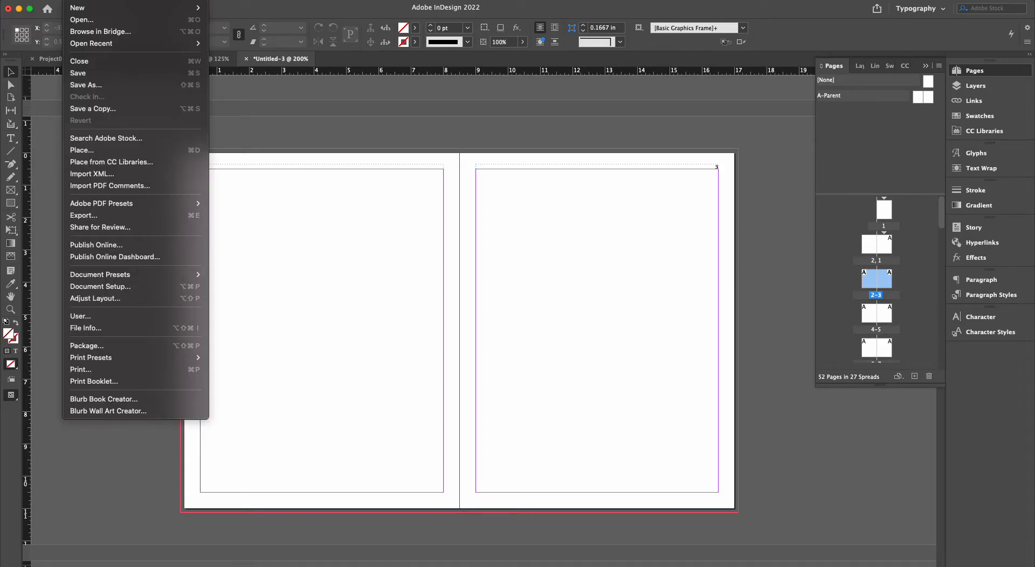
{"action": "left_click", "coordinate": [101, 150]}
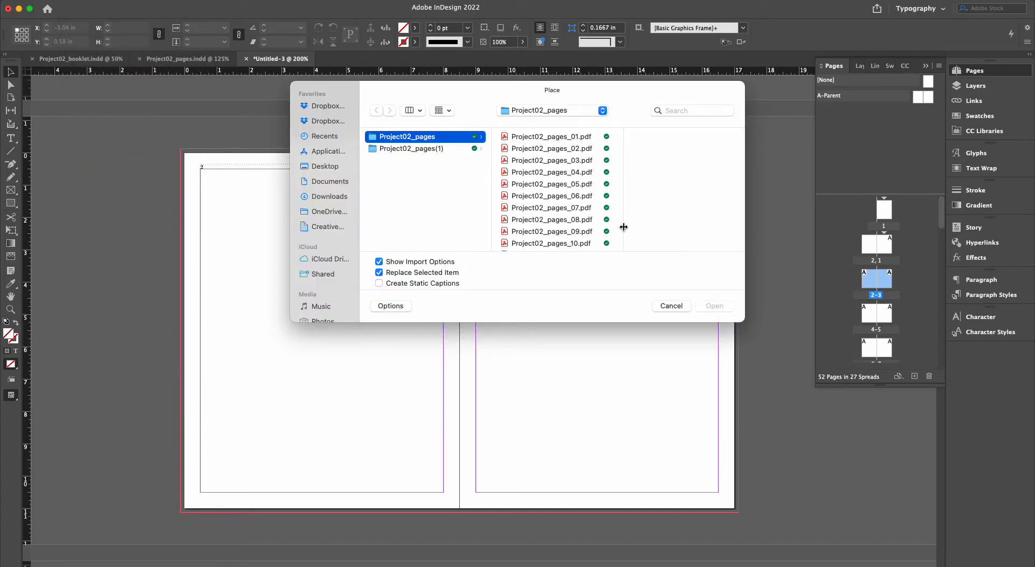
{"action": "left_click", "coordinate": [556, 138]}
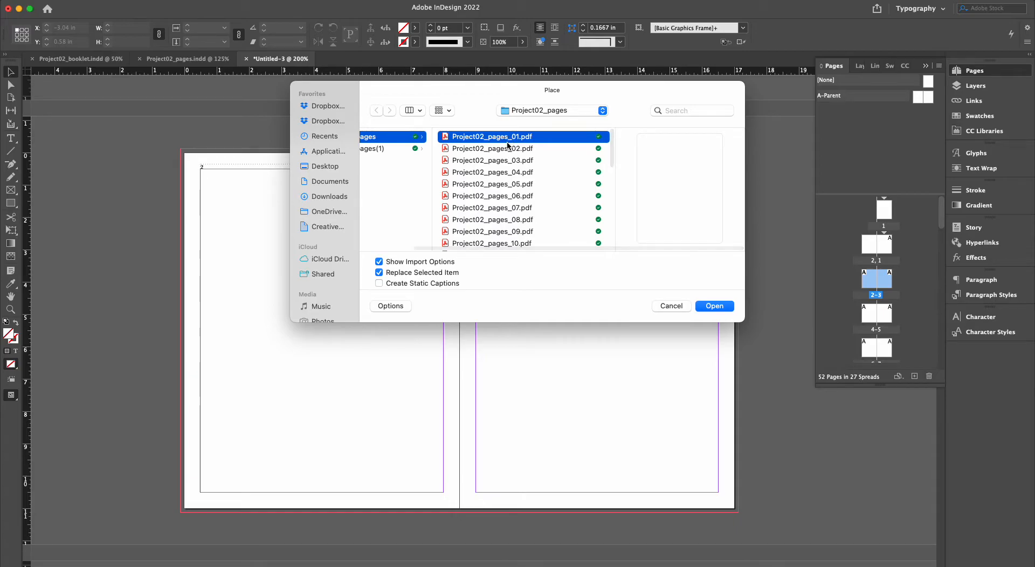
{"action": "left_click", "coordinate": [501, 150]}
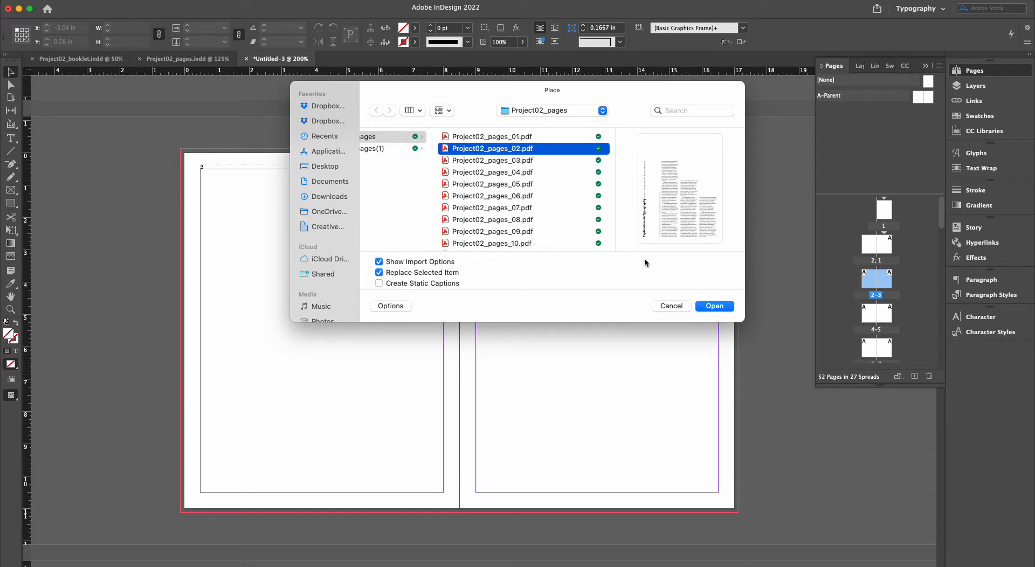
{"action": "left_click", "coordinate": [514, 162]}
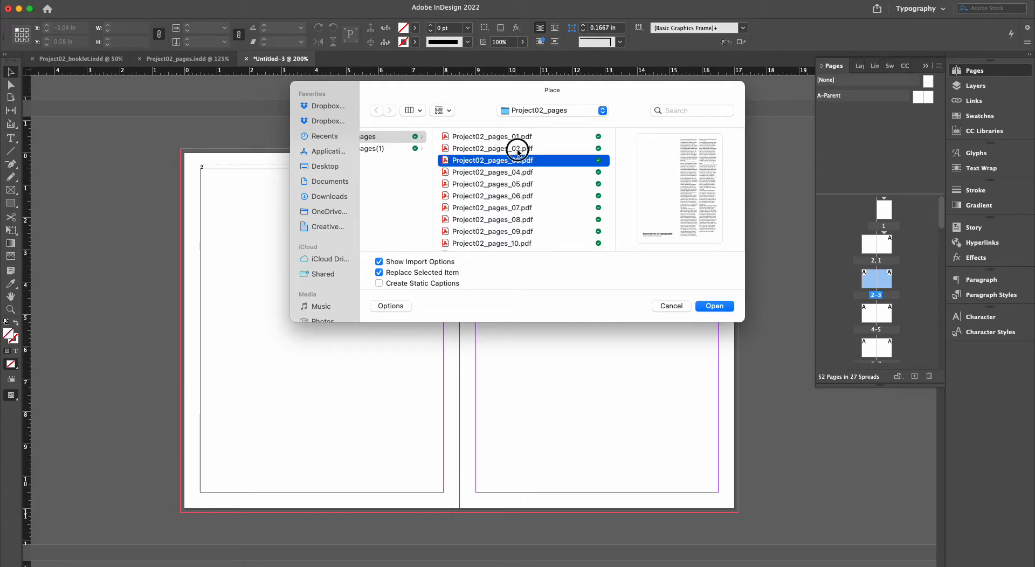
{"action": "left_click", "coordinate": [514, 151]}
{"action": "left_click", "coordinate": [506, 162]}
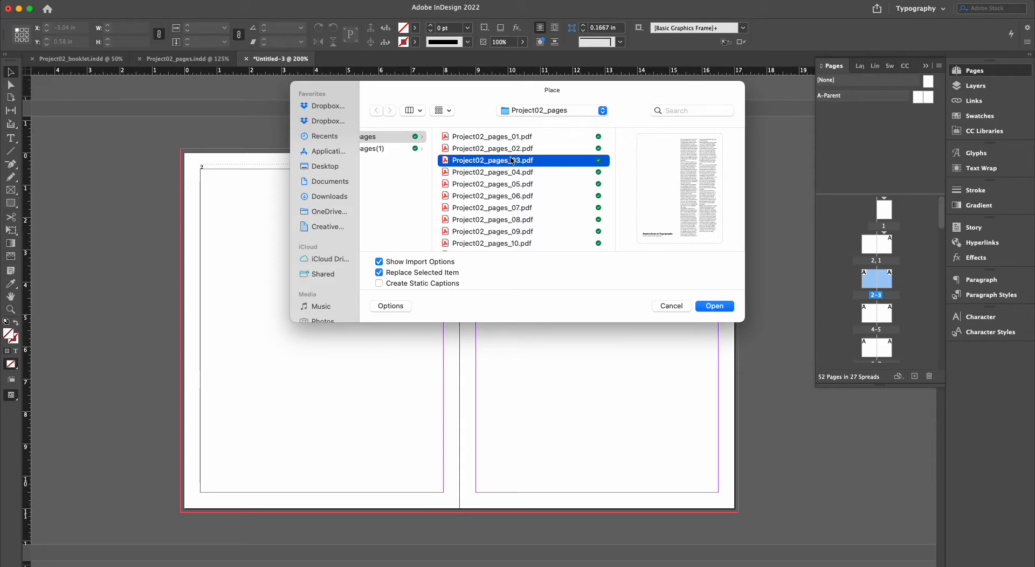
{"action": "left_click", "coordinate": [526, 149]}
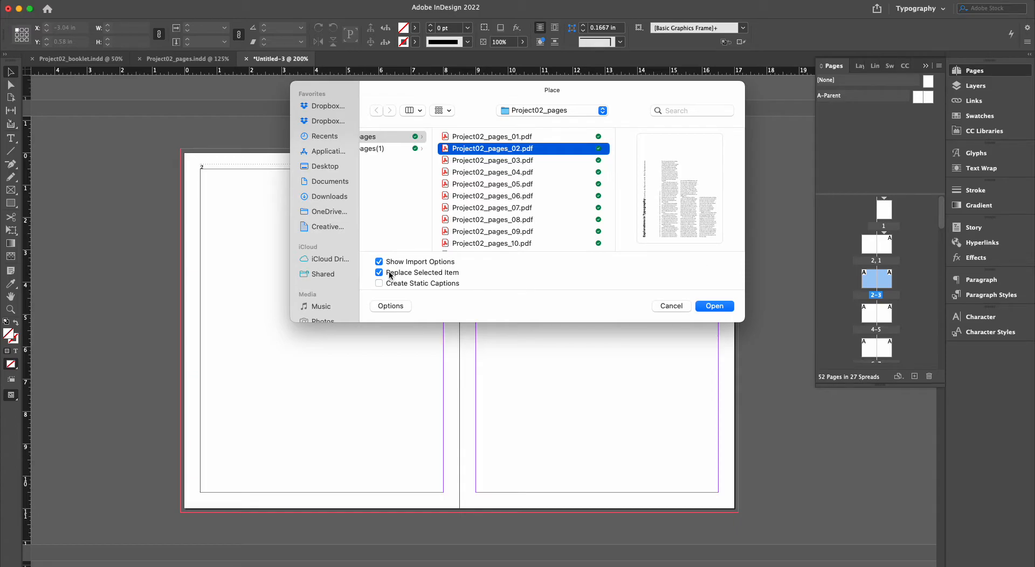
{"action": "left_click", "coordinate": [720, 305]}
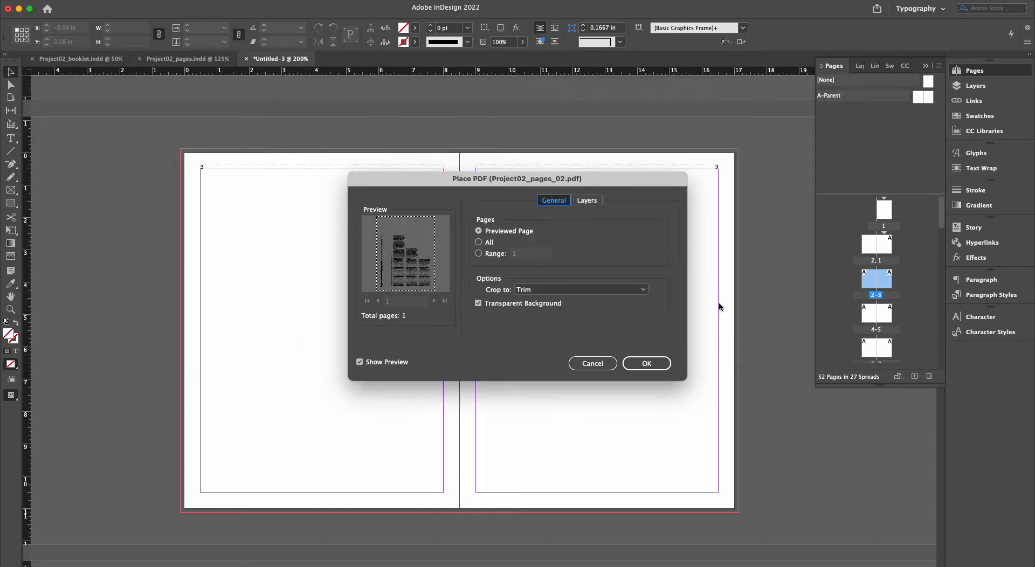
Set the PDF's crop to Bleed and place it on page 3, aligned with the bleed edges
{"action": "left_click", "coordinate": [542, 291]}
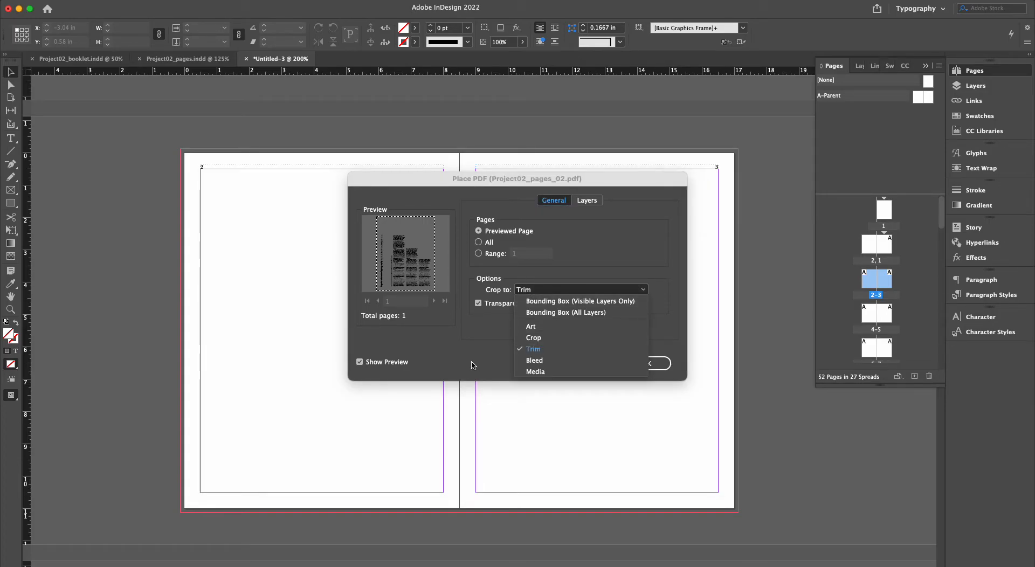
{"action": "left_click", "coordinate": [542, 362]}
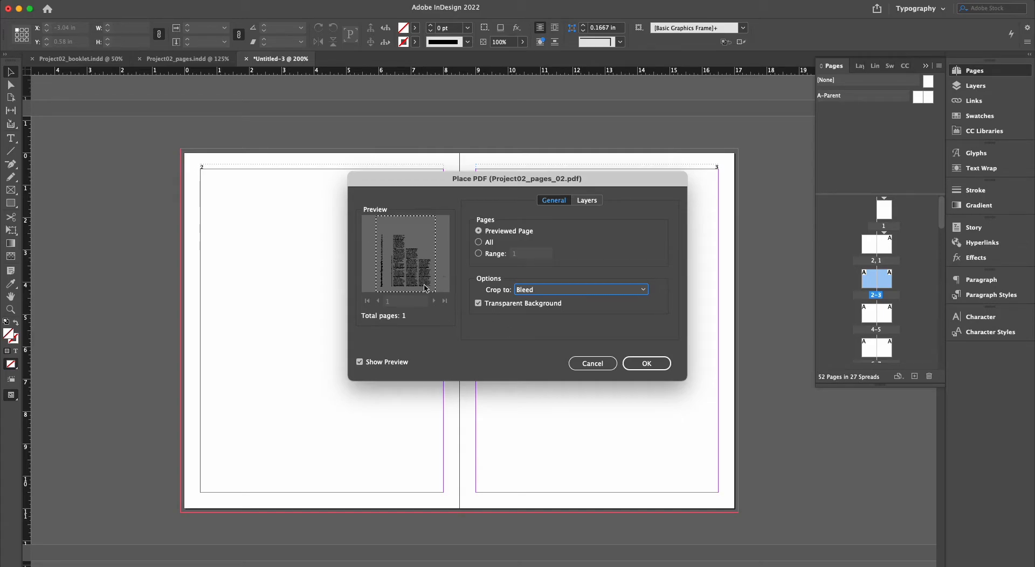
{"action": "left_click", "coordinate": [647, 364]}
{"action": "left_click", "coordinate": [506, 201]}
{"action": "left_click_drag", "start_coordinate": [526, 234], "coordinate": [476, 181]}
{"action": "left_click", "coordinate": [785, 380]}
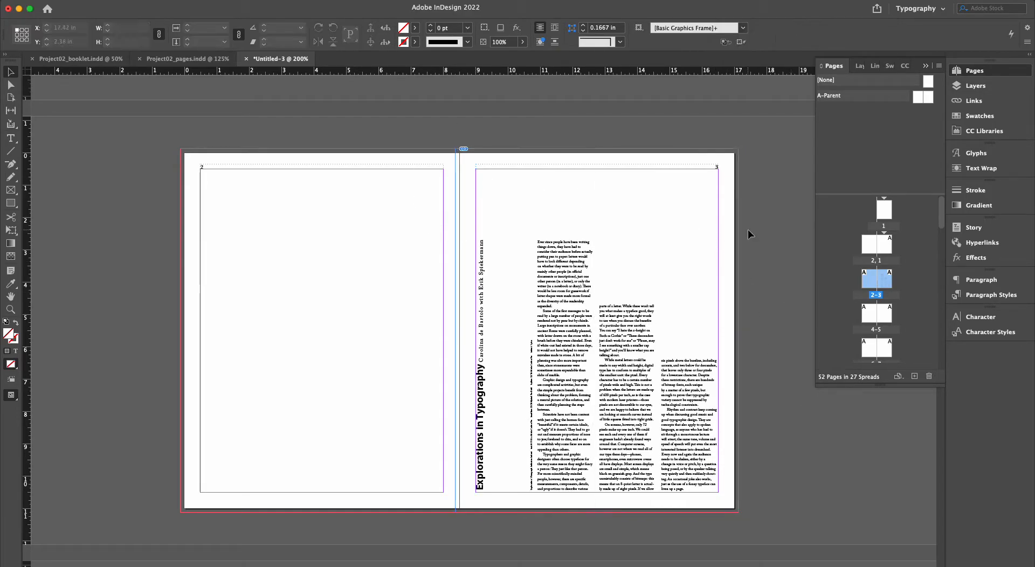
Select the placed PDF and examine how its frame meets the bleed at page 3's upper outer corner
{"action": "left_click", "coordinate": [710, 235]}
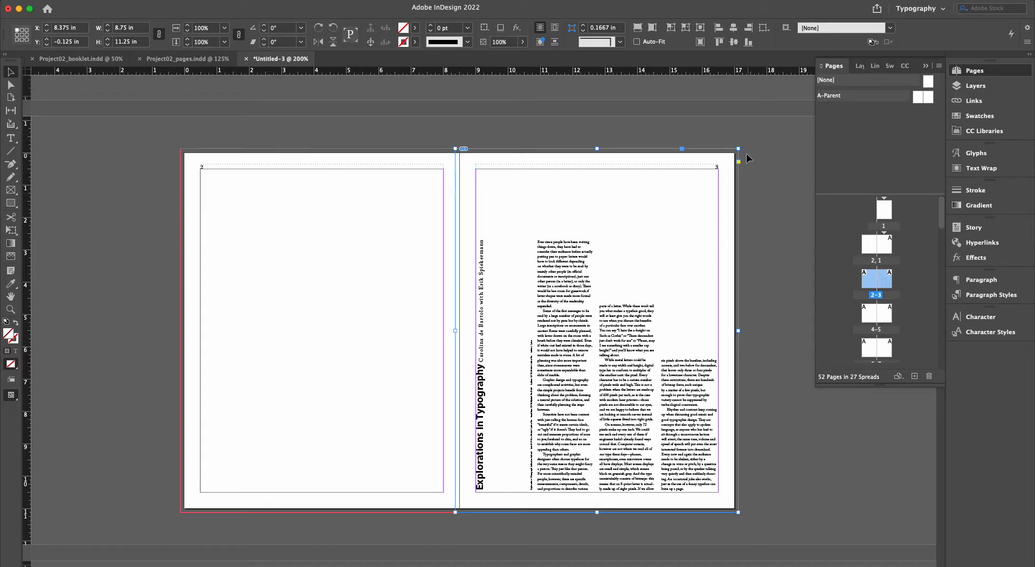
{"action": "key", "text": "z"}
{"action": "left_click_drag", "start_coordinate": [750, 156], "coordinate": [754, 218]}
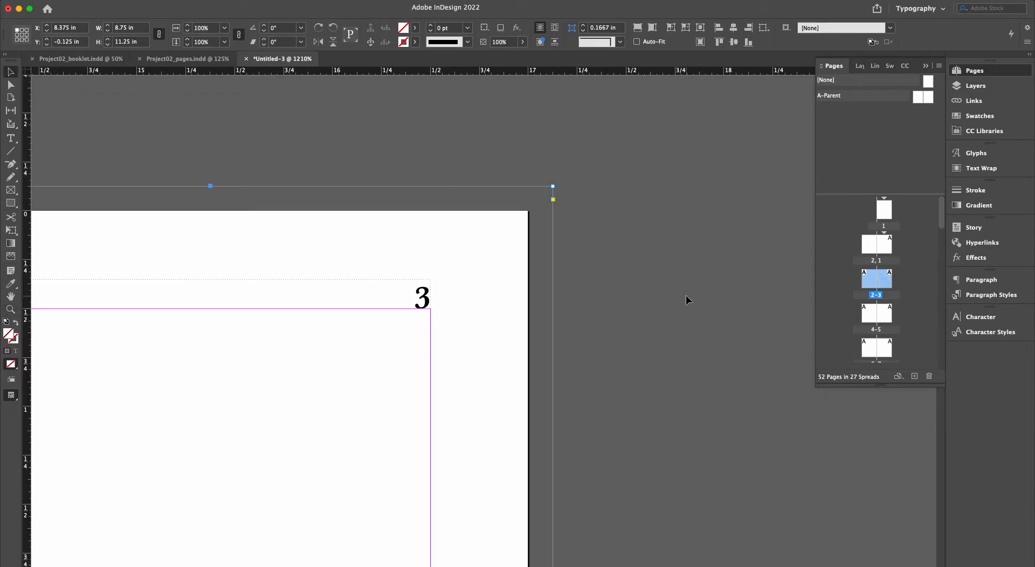
{"action": "key", "text": "v"}
{"action": "key", "text": "super+0"}
{"action": "key", "text": "super+minus"}
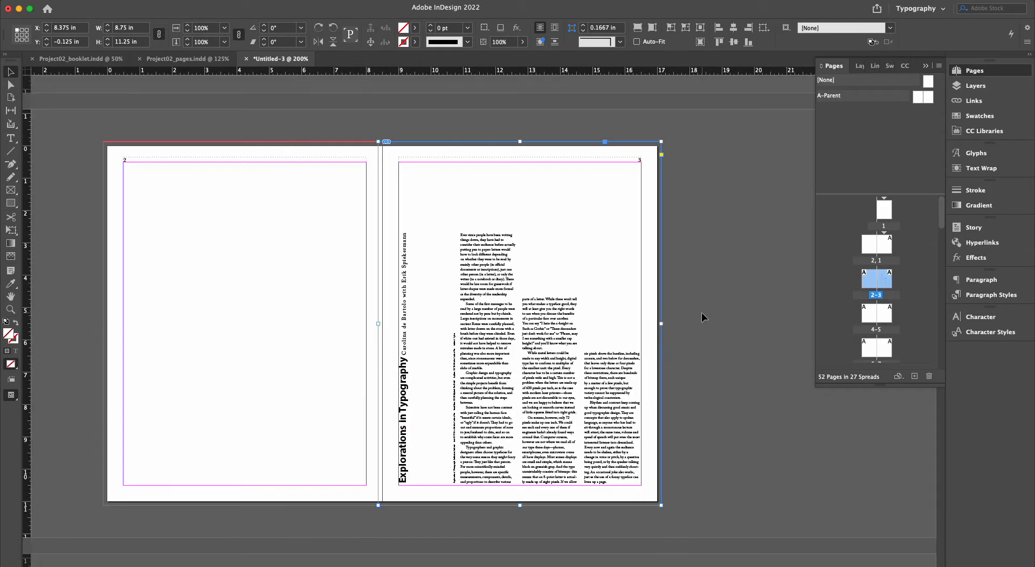
{"action": "left_click", "coordinate": [724, 316]}
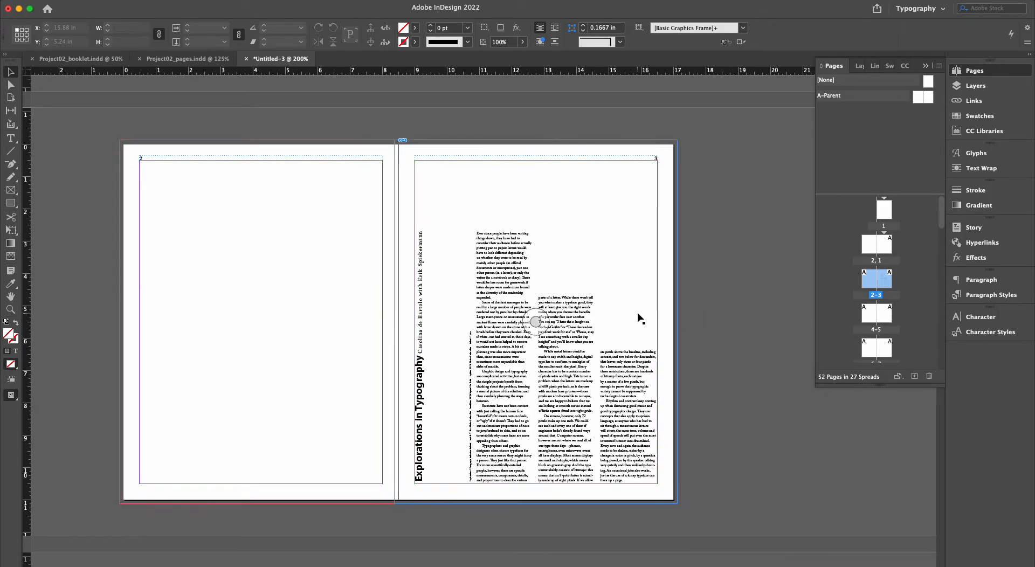
Preview spread 2-3 and examine the placed page's headline, vertical caption and body text up close
{"action": "scroll", "coordinate": [638, 317], "scroll_direction": "left", "scroll_amount": 1}
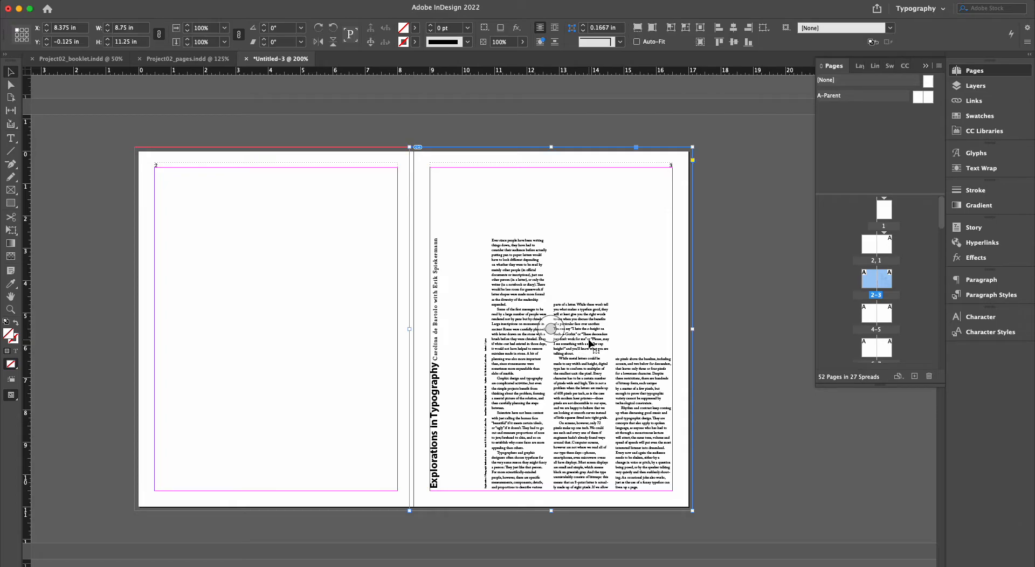
{"action": "key", "text": "w"}
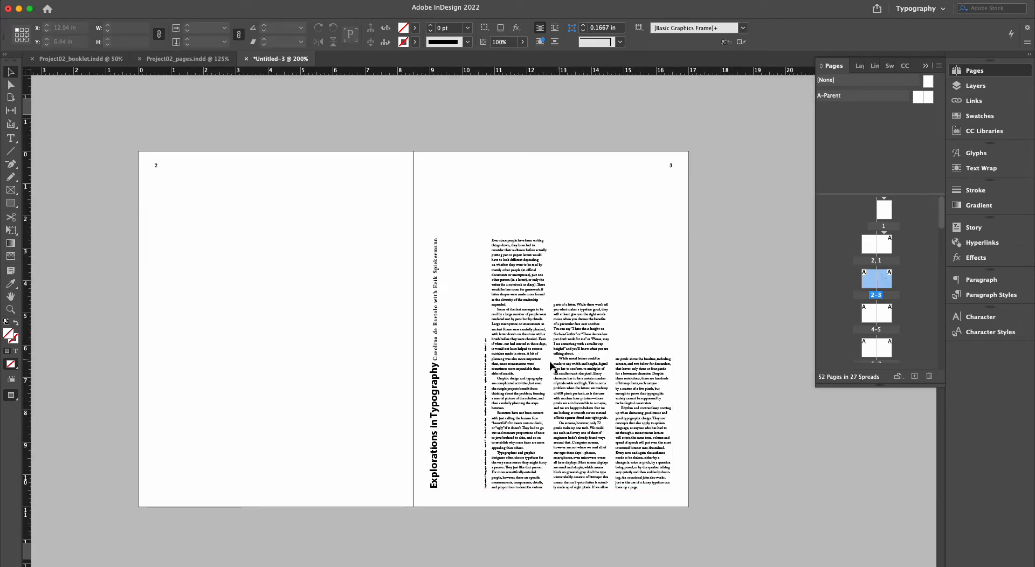
{"action": "key", "text": "z"}
{"action": "left_click_drag", "start_coordinate": [469, 322], "coordinate": [502, 506]}
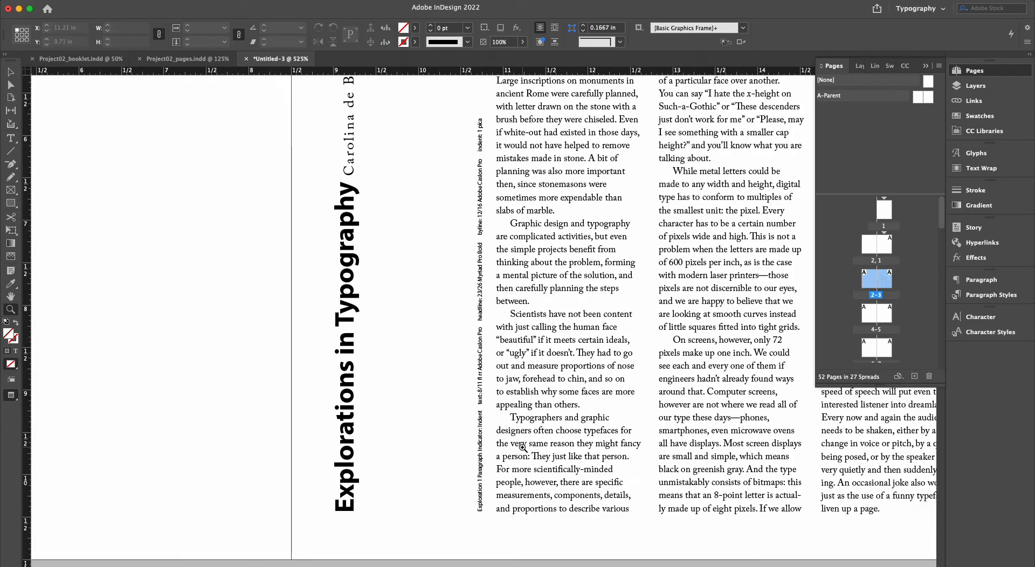
{"action": "left_click", "coordinate": [524, 451]}
{"action": "left_click", "coordinate": [525, 451]}
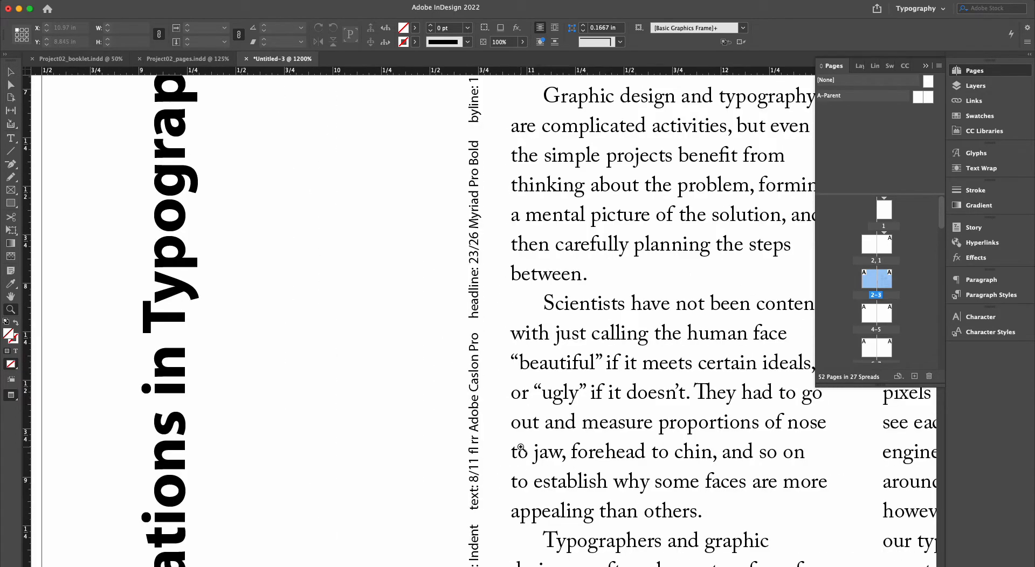
{"action": "scroll", "coordinate": [522, 448], "scroll_direction": "down", "scroll_amount": 10}
{"action": "scroll", "coordinate": [522, 445], "scroll_direction": "up", "scroll_amount": 9}
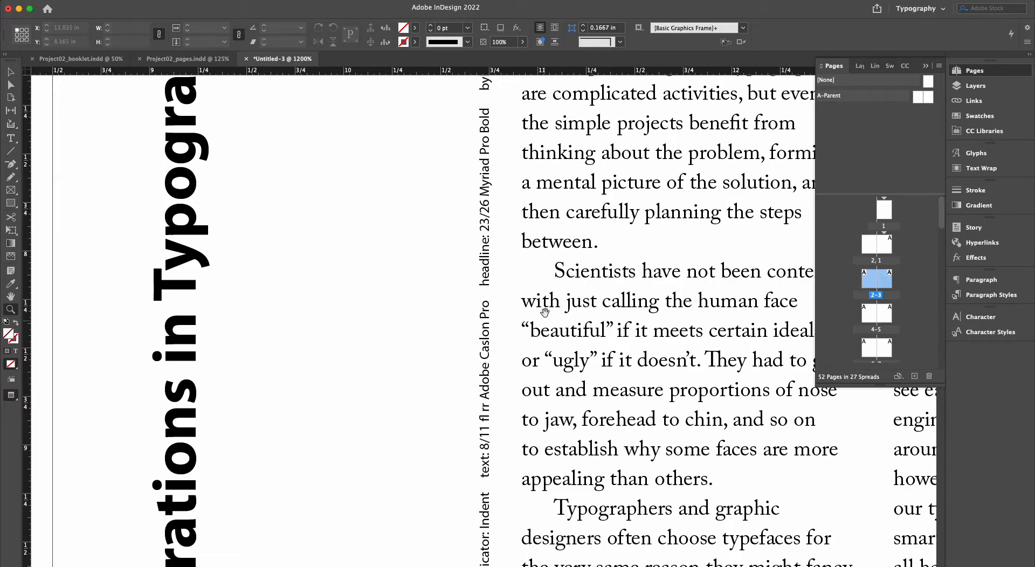
{"action": "scroll", "coordinate": [545, 291], "scroll_direction": "down", "scroll_amount": 3}
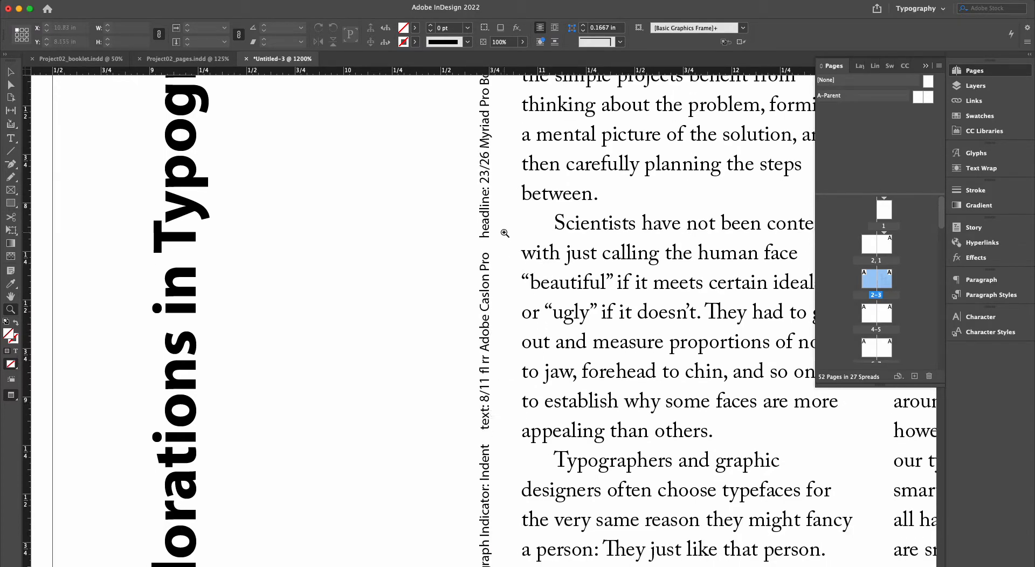
{"action": "scroll", "coordinate": [510, 221], "scroll_direction": "up", "scroll_amount": 5}
{"action": "scroll", "coordinate": [525, 179], "scroll_direction": "up", "scroll_amount": 20}
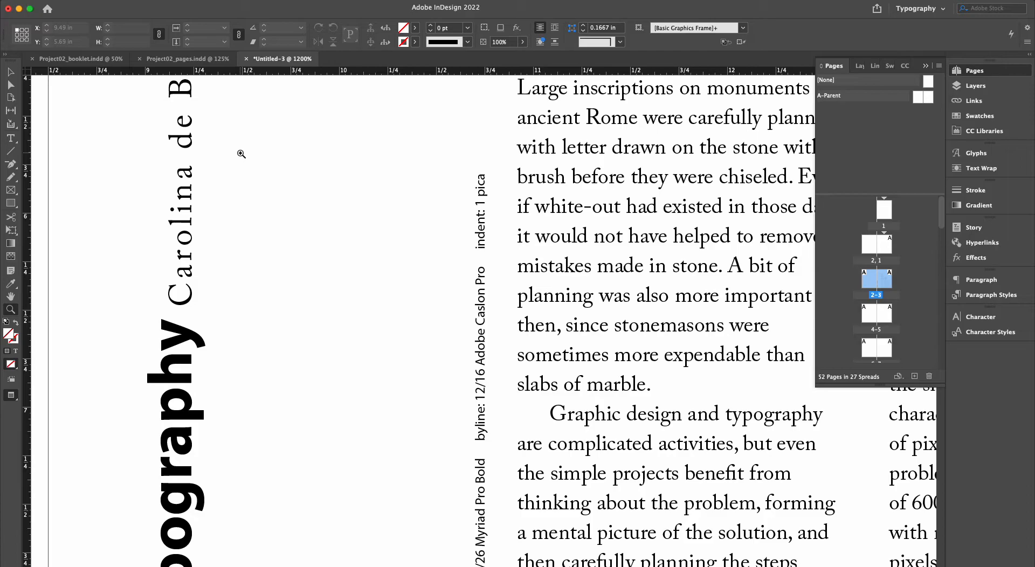
{"action": "scroll", "coordinate": [241, 154], "scroll_direction": "down", "scroll_amount": 5}
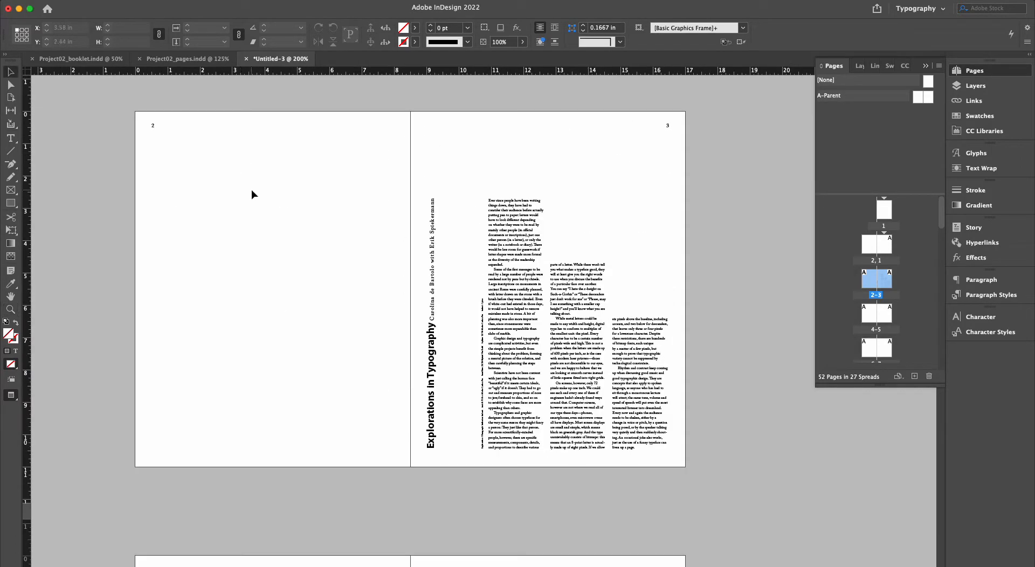
Turn off preview mode and start placing Project02_pages_03.pdf with import options shown
{"action": "key", "text": "space"}
{"action": "left_click_drag", "start_coordinate": [185, 190], "coordinate": [203, 197]}
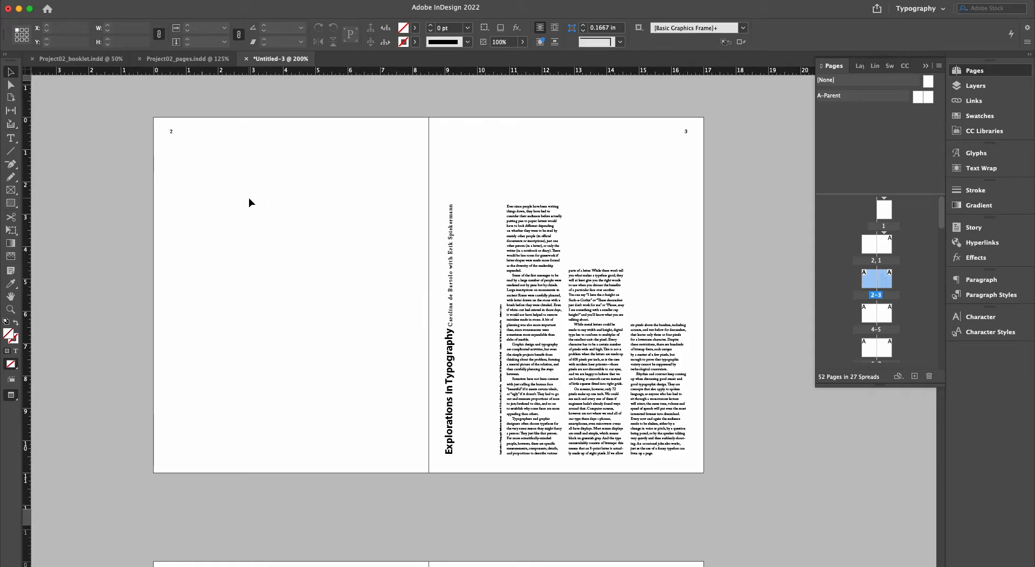
{"action": "key", "text": "w"}
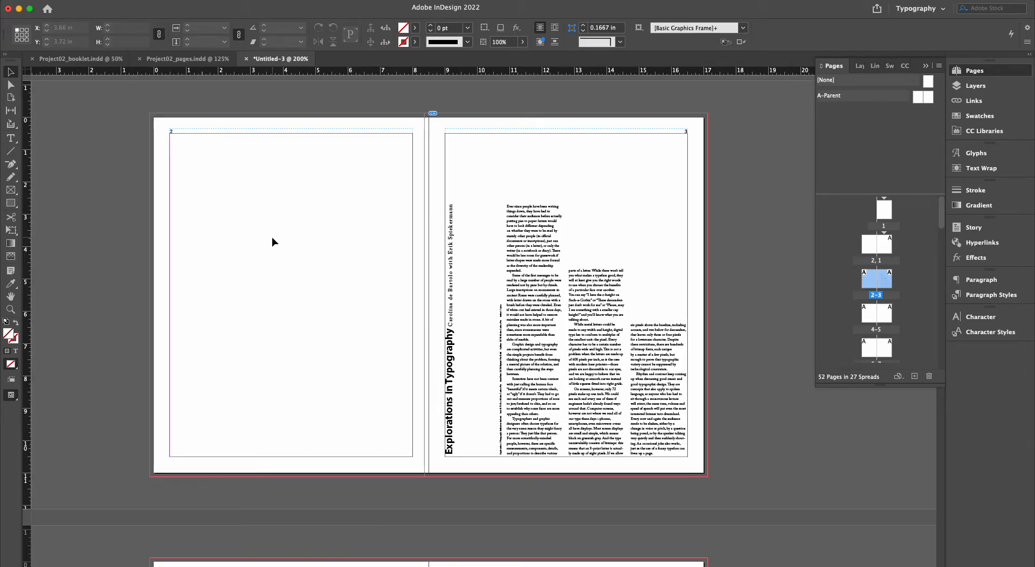
{"action": "left_click_drag", "start_coordinate": [273, 238], "coordinate": [336, 237]}
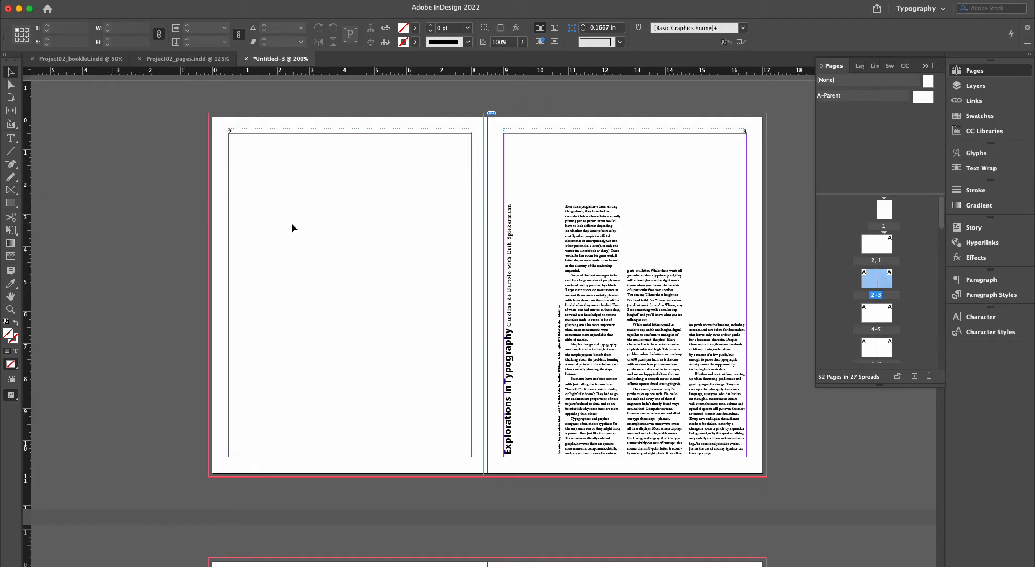
{"action": "key", "text": "super+d"}
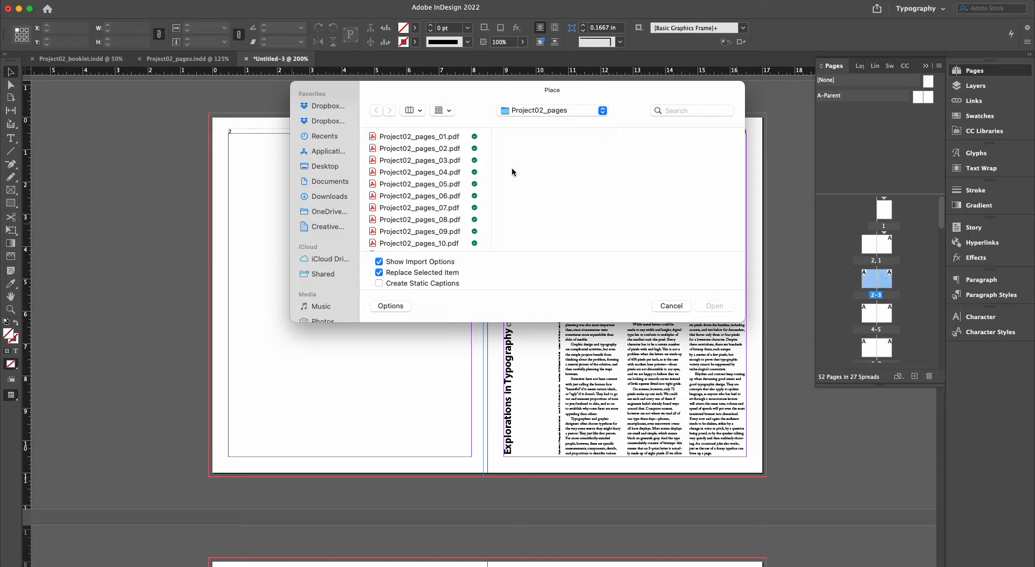
{"action": "left_click", "coordinate": [445, 151]}
{"action": "left_click", "coordinate": [440, 161]}
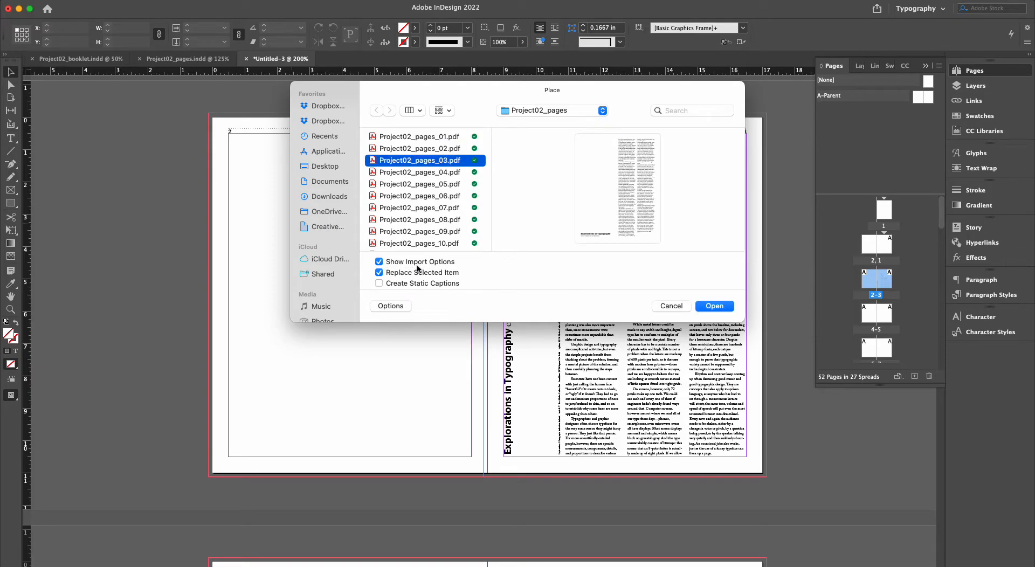
{"action": "left_click", "coordinate": [715, 306]}
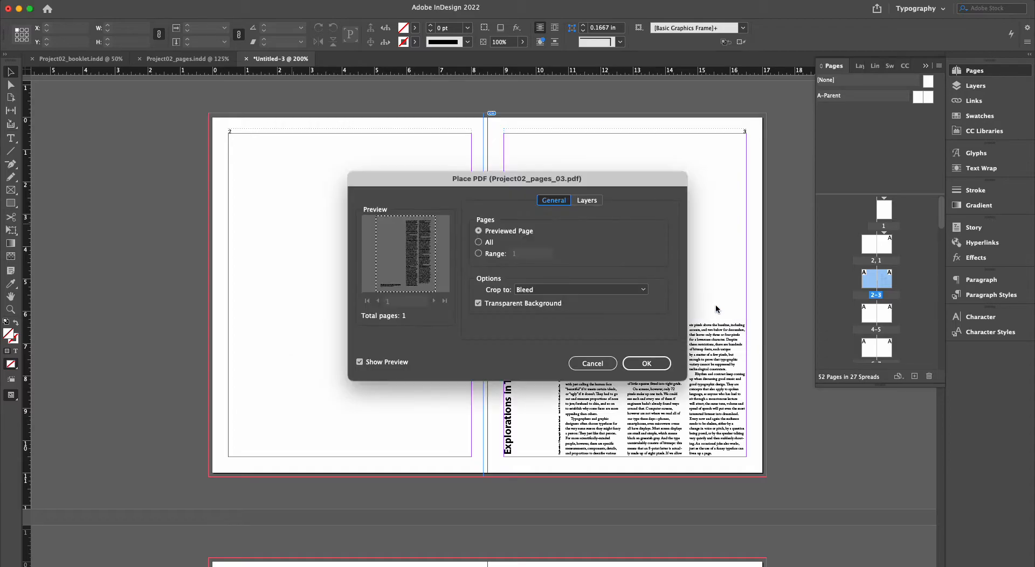
Set the PDF's crop to Trim and place it at full size on page 2, starting at the inner edge of the outside margin
{"action": "left_click", "coordinate": [534, 290]}
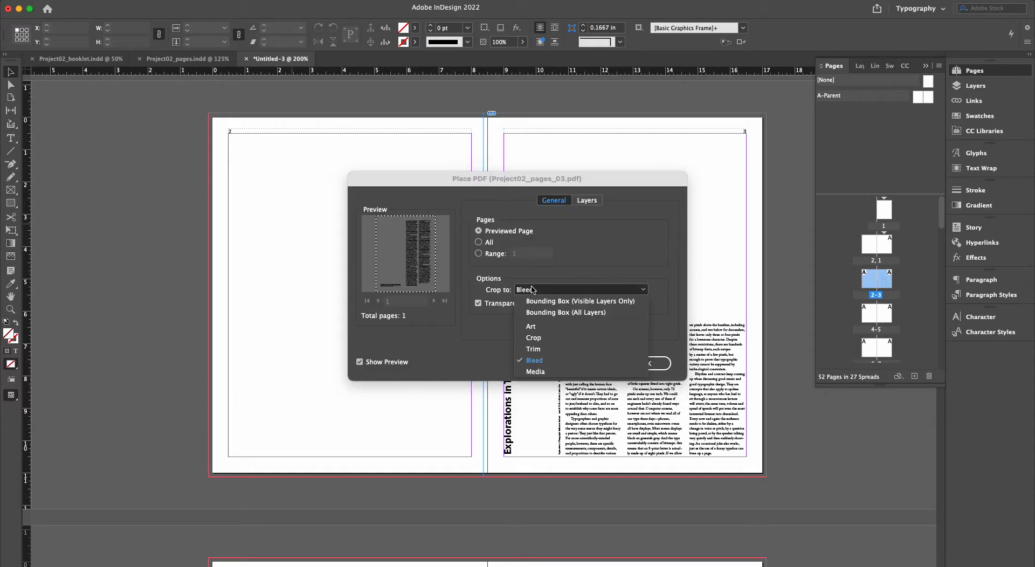
{"action": "left_click", "coordinate": [547, 349]}
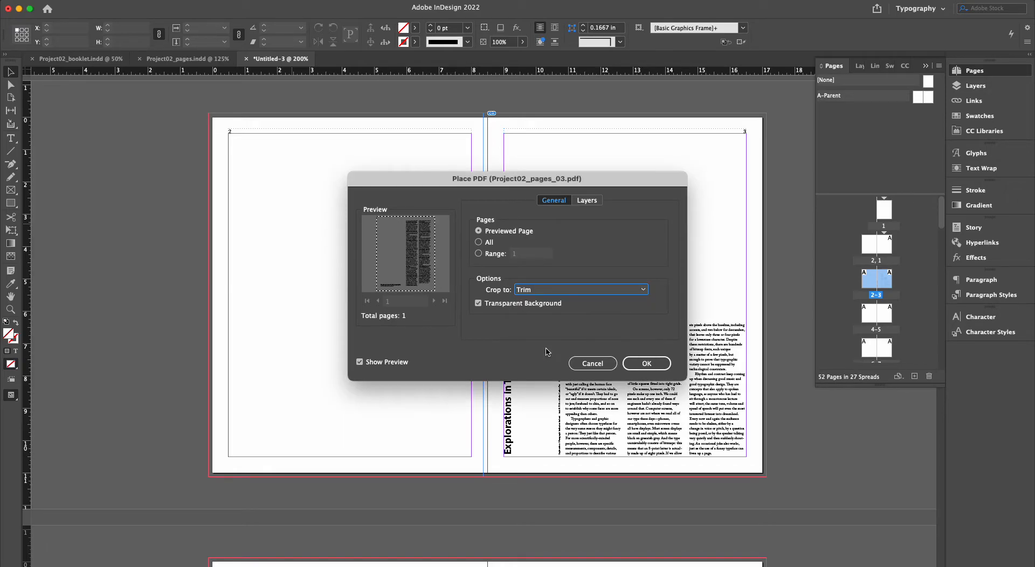
{"action": "left_click", "coordinate": [650, 364]}
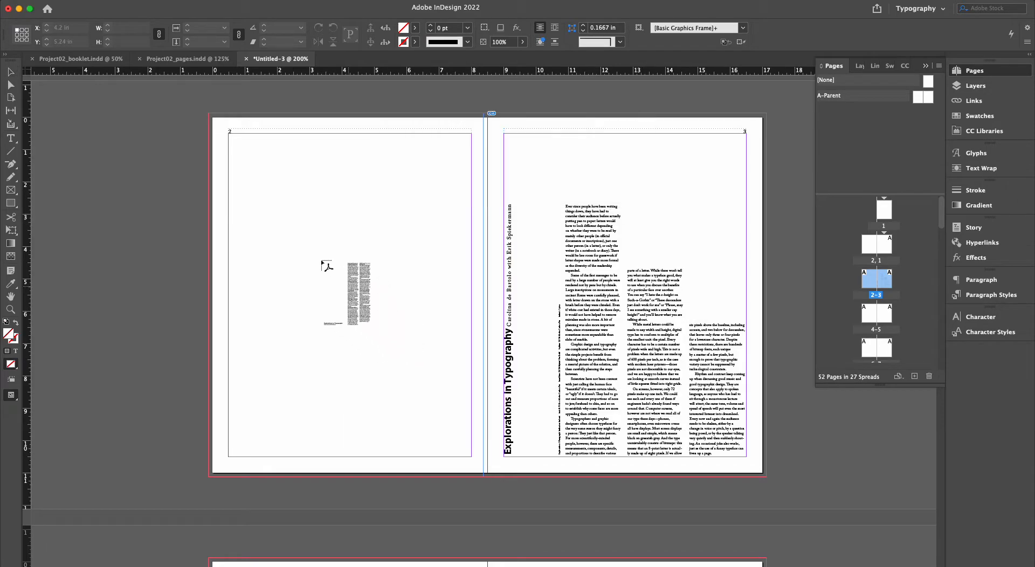
{"action": "left_click", "coordinate": [308, 250]}
{"action": "left_click_drag", "start_coordinate": [459, 321], "coordinate": [379, 222]}
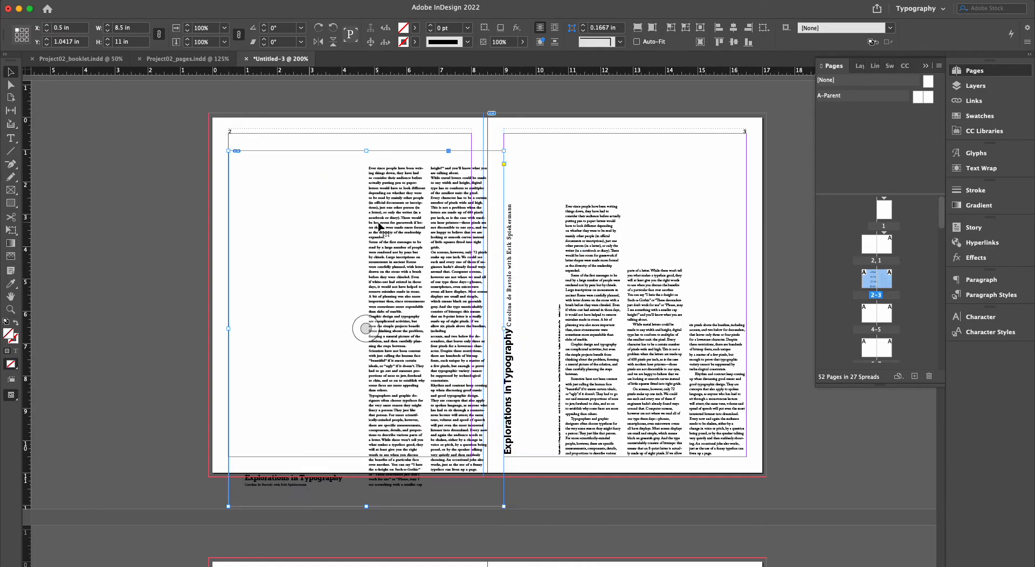
Scale the placed PDF to 50% and move it within page 2's margins to about X 1.1 in, Y 2.25 in
{"action": "left_click", "coordinate": [204, 27]}
{"action": "type", "text": "50"}
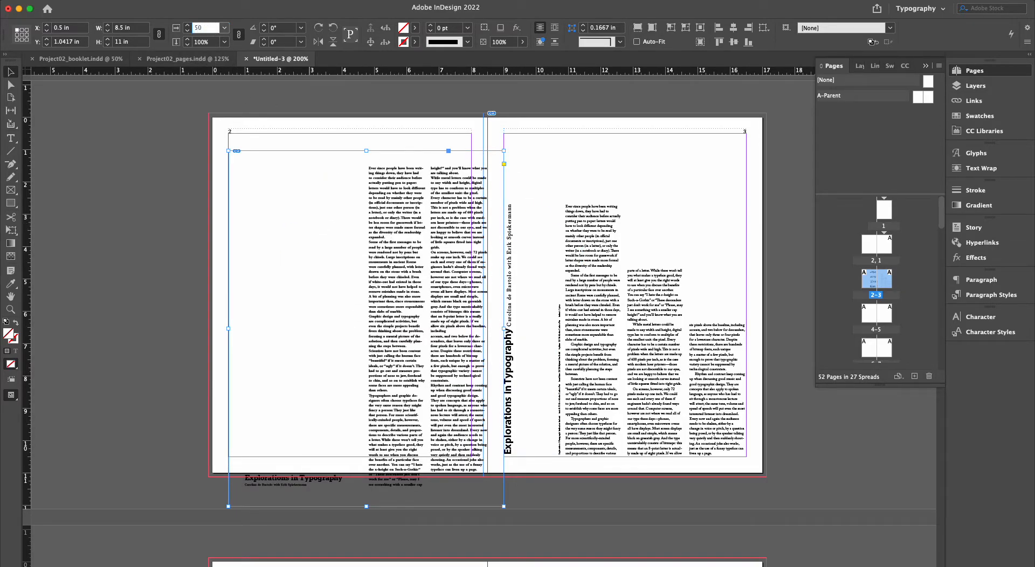
{"action": "key", "text": "Return"}
{"action": "left_click_drag", "start_coordinate": [345, 226], "coordinate": [364, 263]}
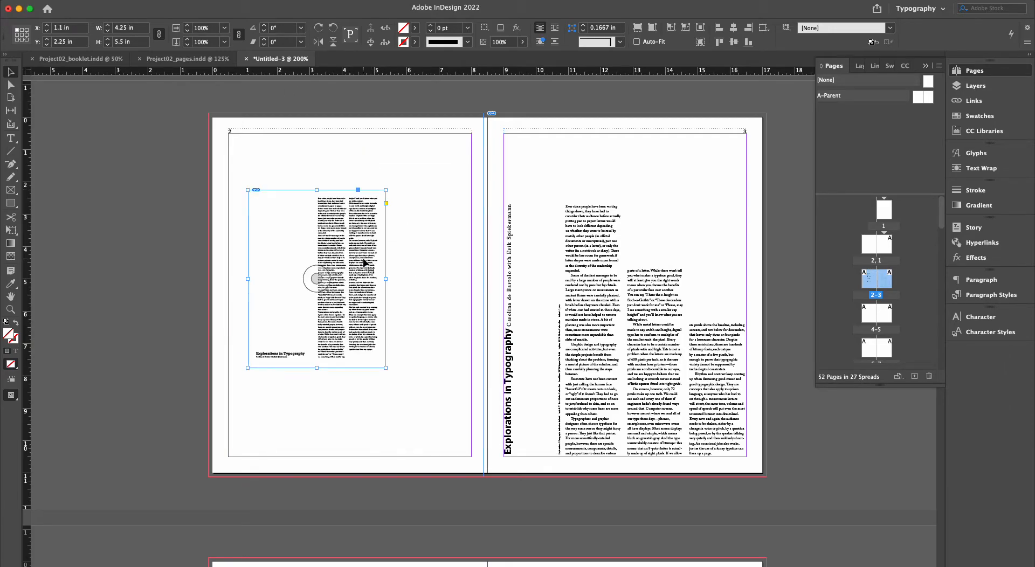
Give the placed PDF's frame on page 2 a Paper fill and a Black stroke
{"action": "left_click", "coordinate": [987, 117]}
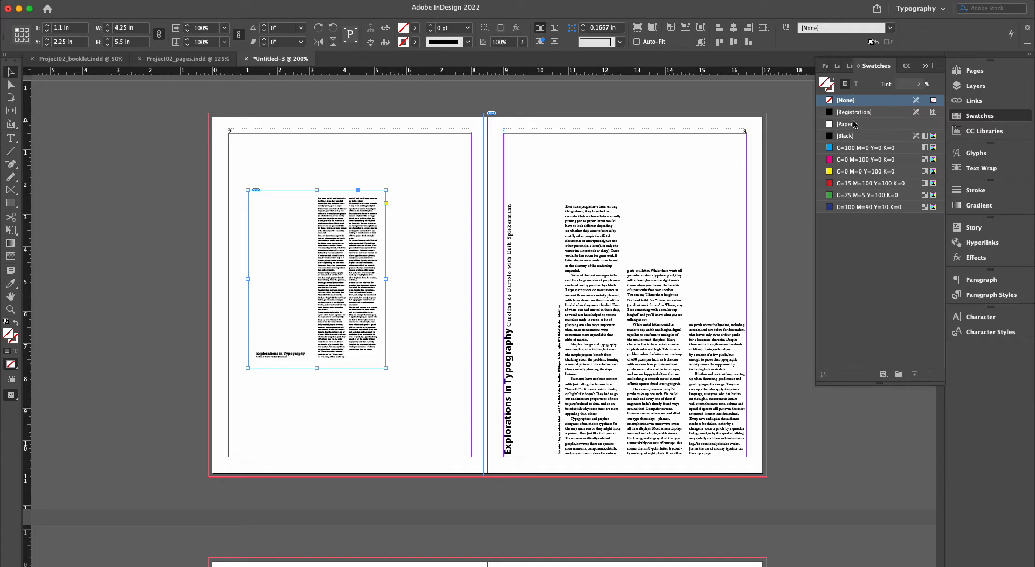
{"action": "left_click", "coordinate": [854, 125]}
{"action": "left_click", "coordinate": [834, 89]}
{"action": "left_click", "coordinate": [856, 136]}
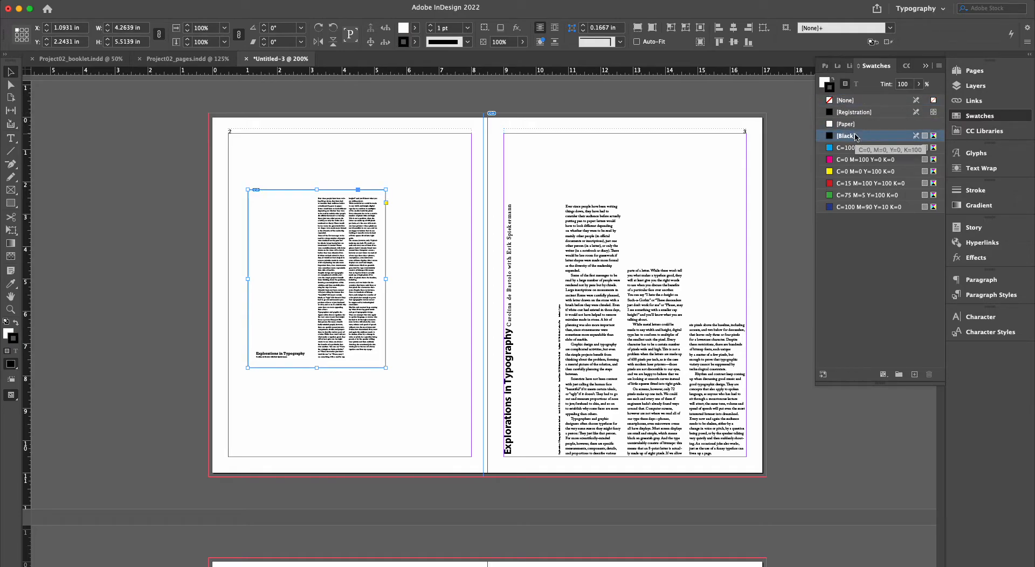
{"action": "left_click", "coordinate": [925, 65]}
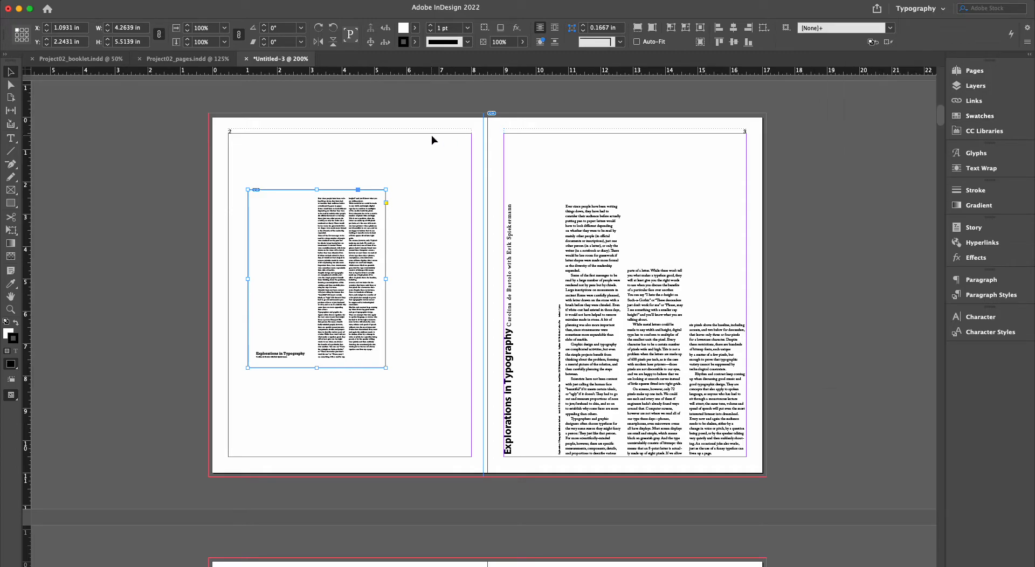
Move the framed PDF into the lower outer corner of page 2's margins and preview the spread
{"action": "left_click", "coordinate": [410, 145]}
{"action": "key", "text": "w"}
{"action": "key", "text": "w"}
{"action": "left_click_drag", "start_coordinate": [363, 229], "coordinate": [342, 318]}
{"action": "left_click", "coordinate": [398, 266]}
{"action": "key", "text": "w"}
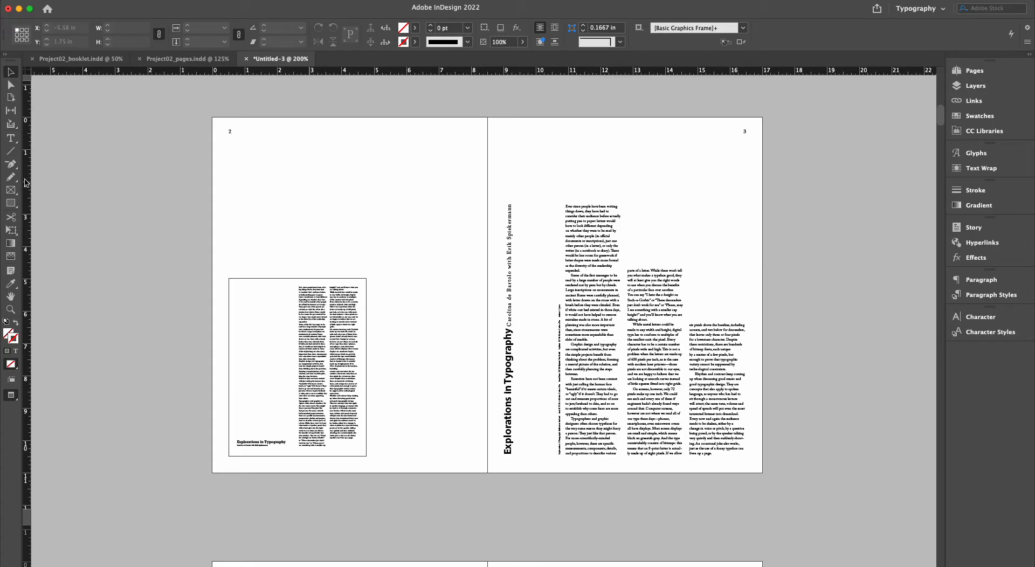
Create an 8.5 by 11 in rectangle starting on page 2, with a Paper fill and a Black stroke
{"action": "left_click", "coordinate": [11, 204]}
{"action": "left_click", "coordinate": [325, 174]}
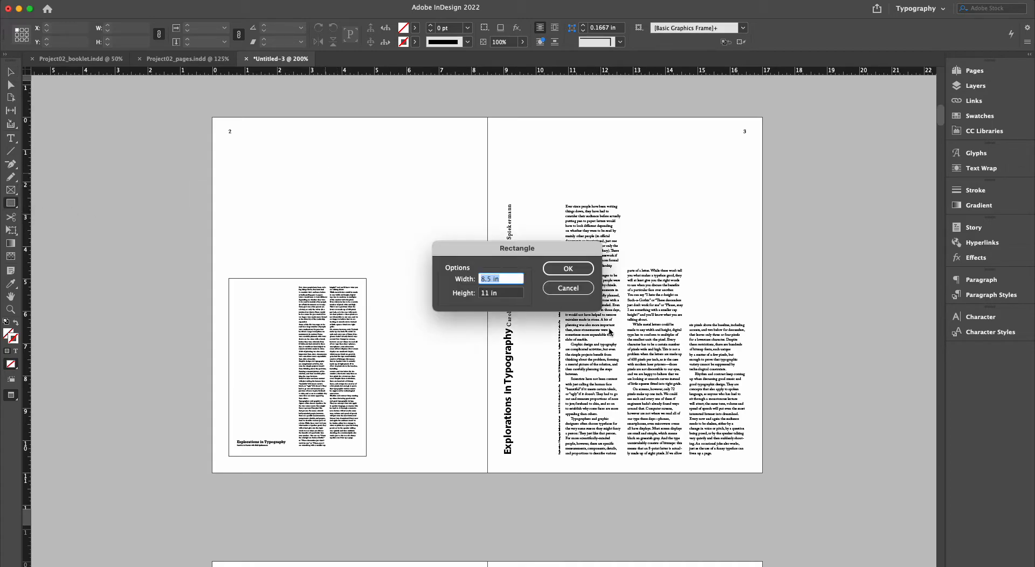
{"action": "left_click", "coordinate": [579, 271]}
{"action": "key", "text": "v"}
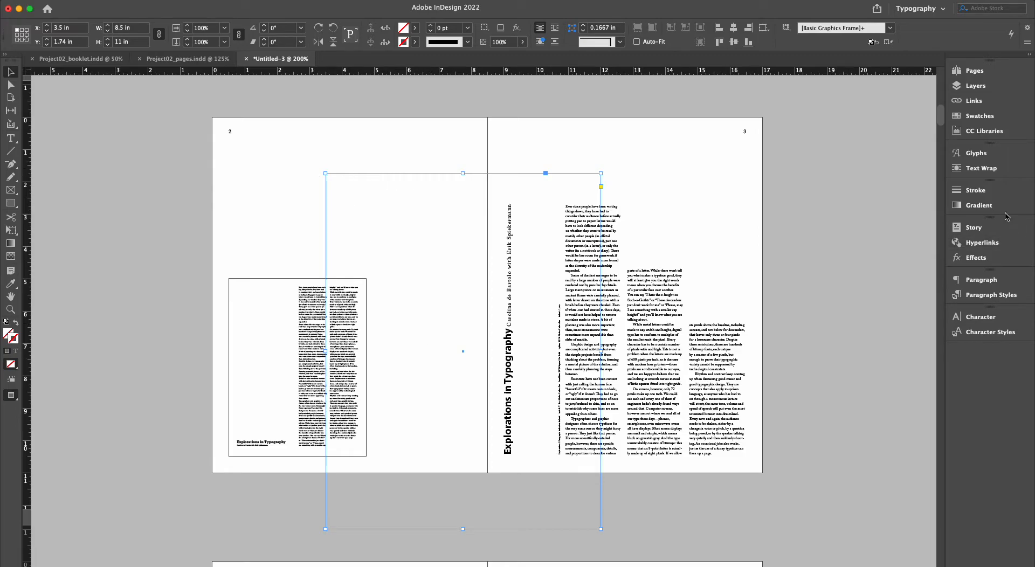
{"action": "left_click", "coordinate": [996, 119]}
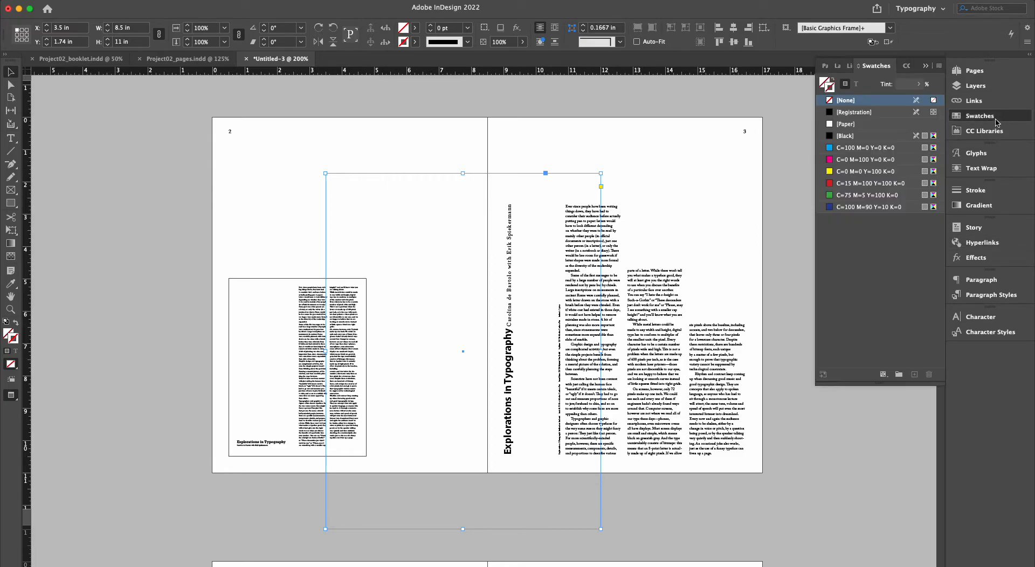
{"action": "left_click", "coordinate": [858, 124]}
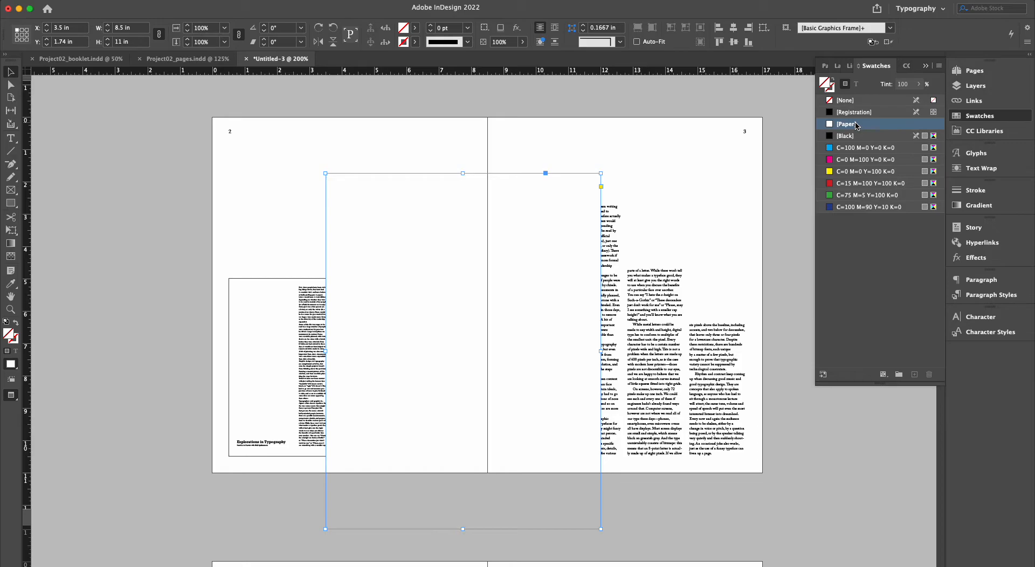
{"action": "left_click", "coordinate": [831, 88]}
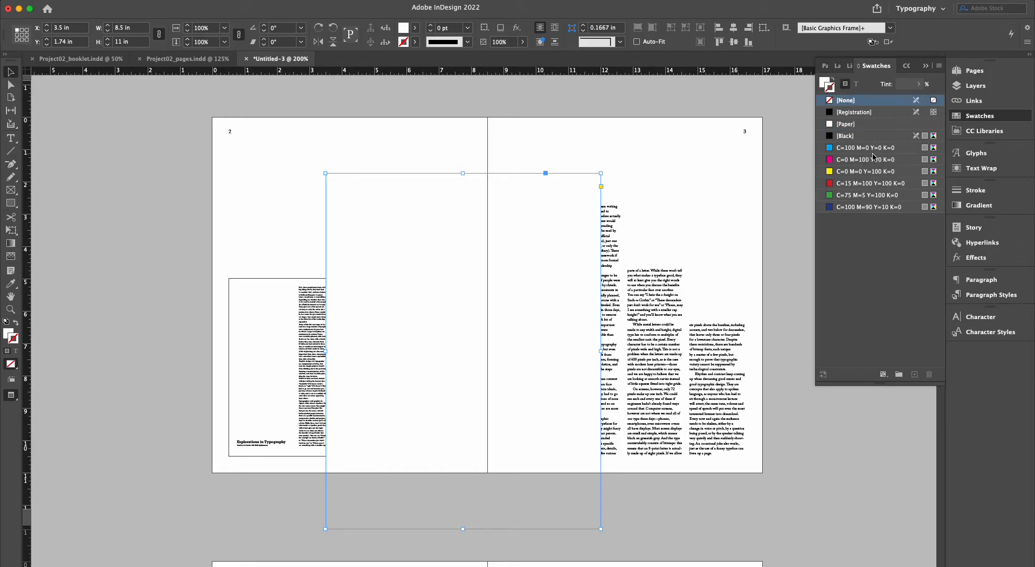
{"action": "left_click", "coordinate": [851, 135]}
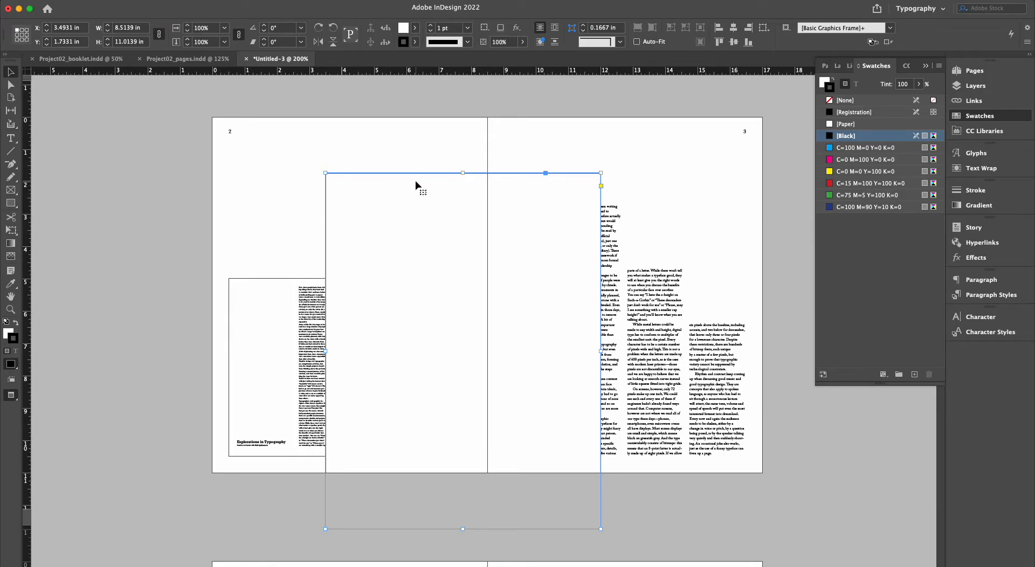
Move the rectangle to about X 1.58 in, Y 0.72 in on page 2 and scale it to 25%
{"action": "left_click_drag", "start_coordinate": [416, 185], "coordinate": [355, 153]}
{"action": "left_click", "coordinate": [204, 28]}
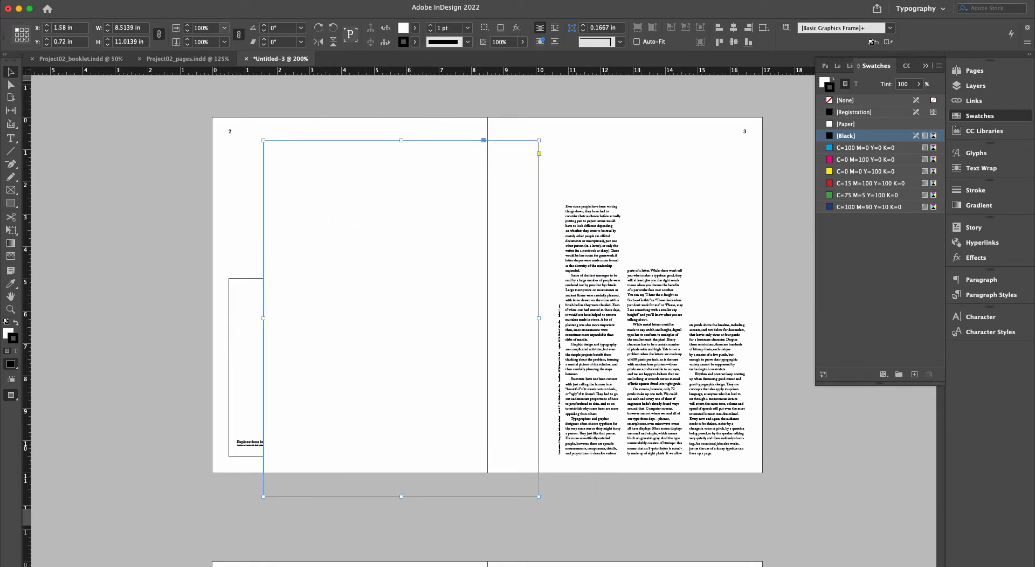
{"action": "type", "text": "25"}
{"action": "key", "text": "Return"}
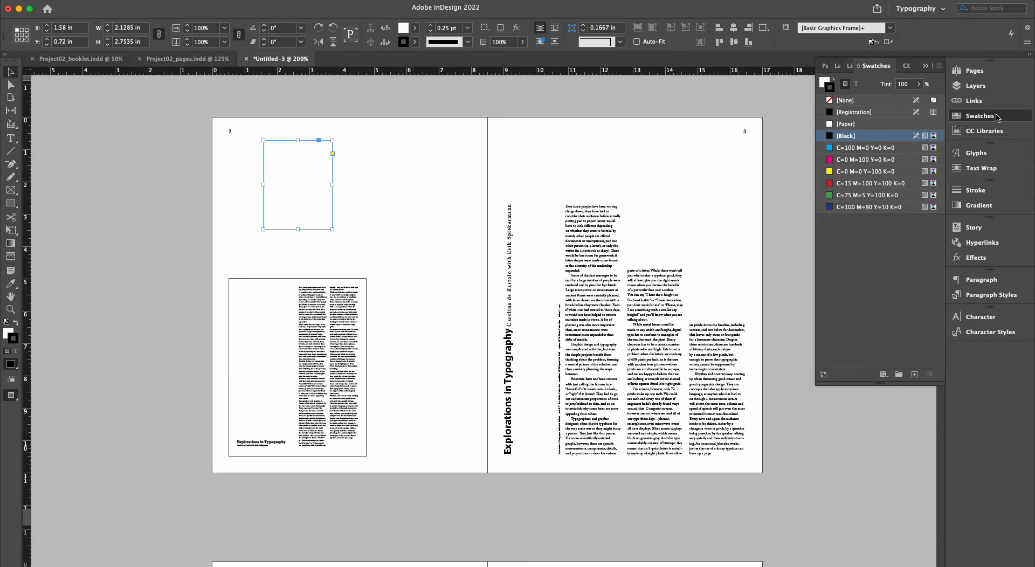
Set the small rectangle's stroke weight to 1 pt and place it beside the PDF frame, top-aligned, at about X 5 in, Y 4.98 in
{"action": "left_click", "coordinate": [975, 190]}
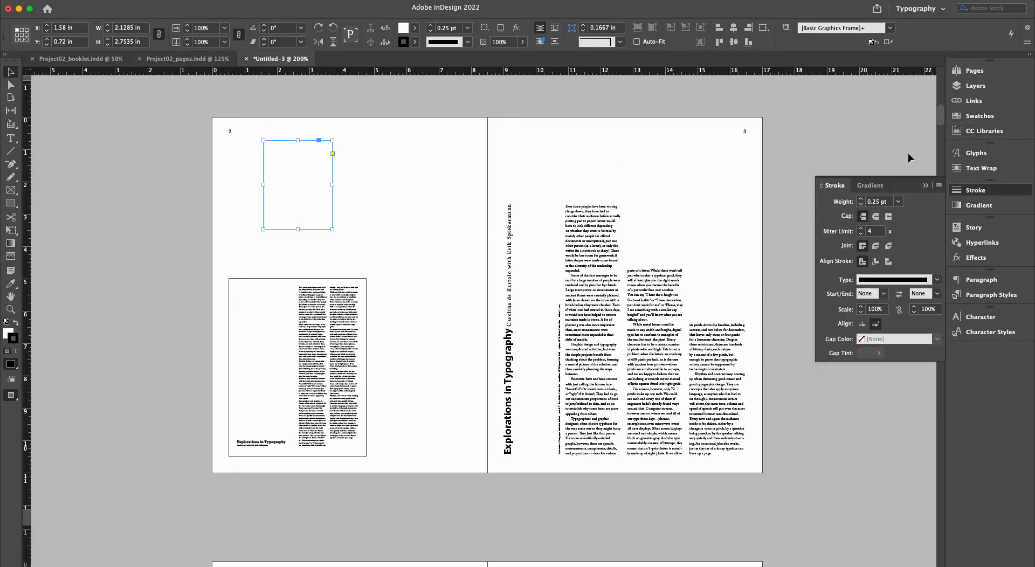
{"action": "left_click", "coordinate": [861, 199]}
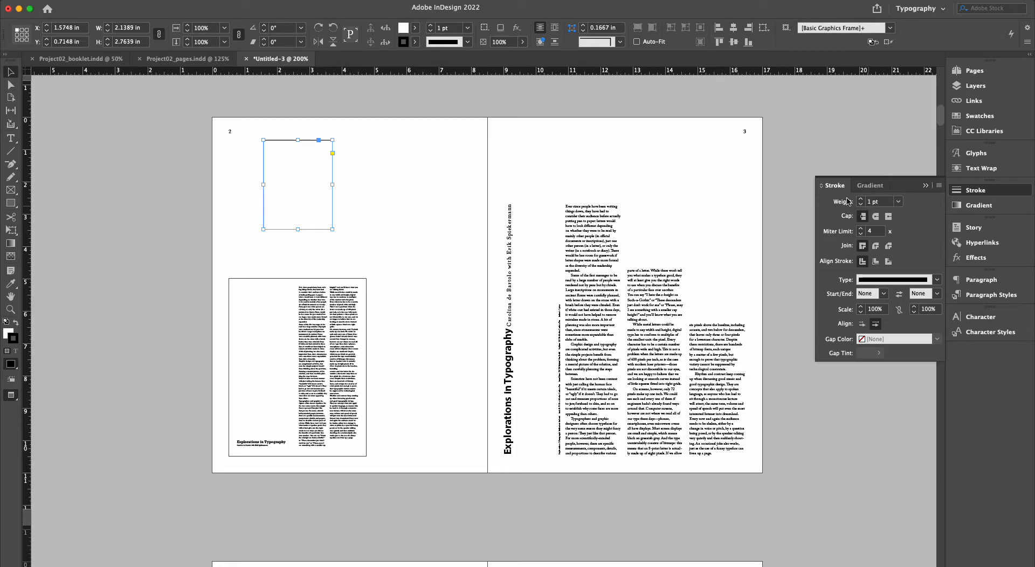
{"action": "left_click_drag", "start_coordinate": [329, 186], "coordinate": [436, 236]}
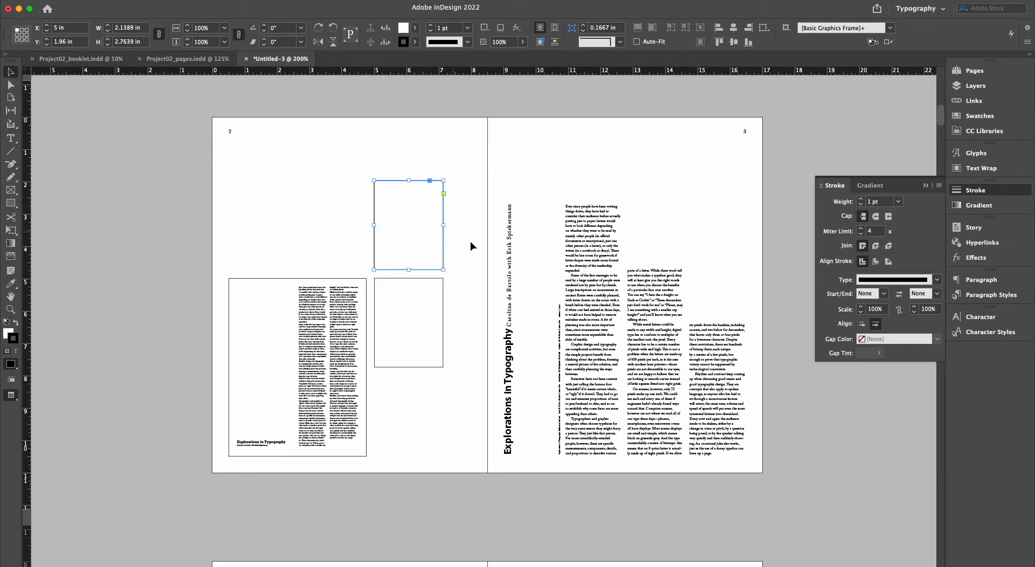
{"action": "key", "text": "Delete"}
{"action": "left_click", "coordinate": [430, 300]}
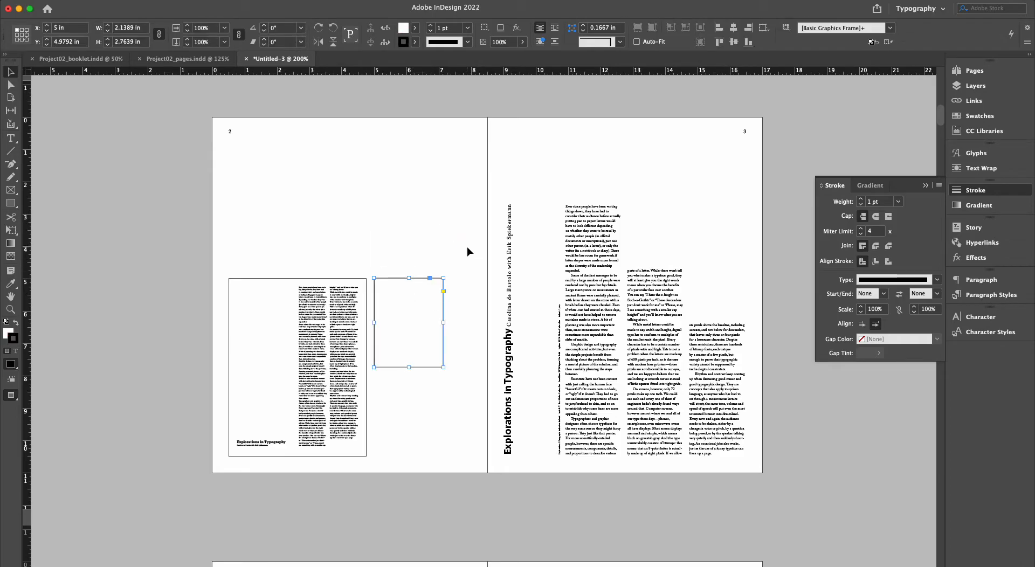
{"action": "left_click_drag", "start_coordinate": [387, 320], "coordinate": [401, 206]}
{"action": "key", "text": "Delete"}
Copy and paste the small rectangle, and position the copy directly above the original at about X 5 in, Y 1.94 in
{"action": "right_click", "coordinate": [387, 298]}
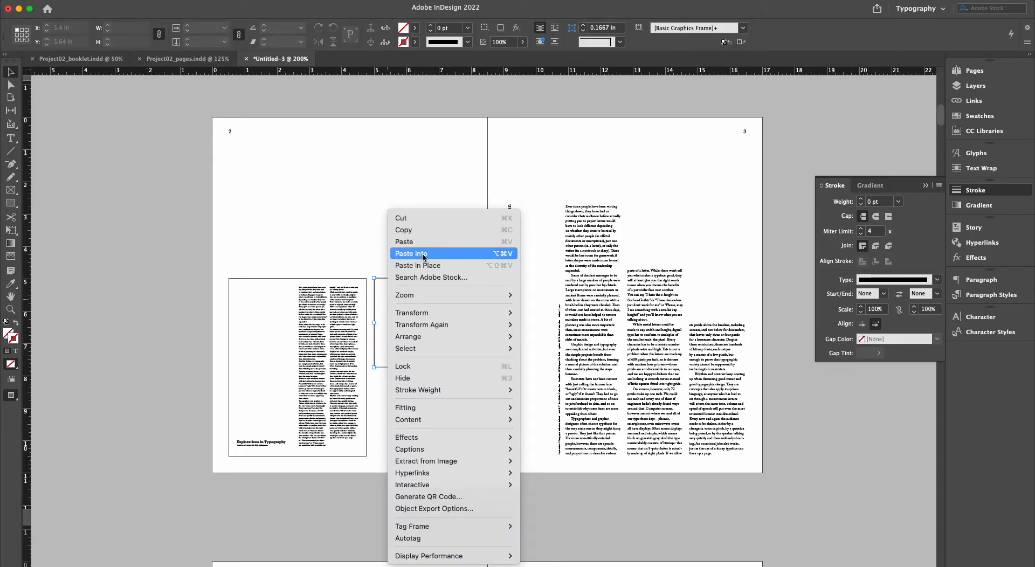
{"action": "left_click", "coordinate": [418, 231]}
{"action": "right_click", "coordinate": [400, 218]}
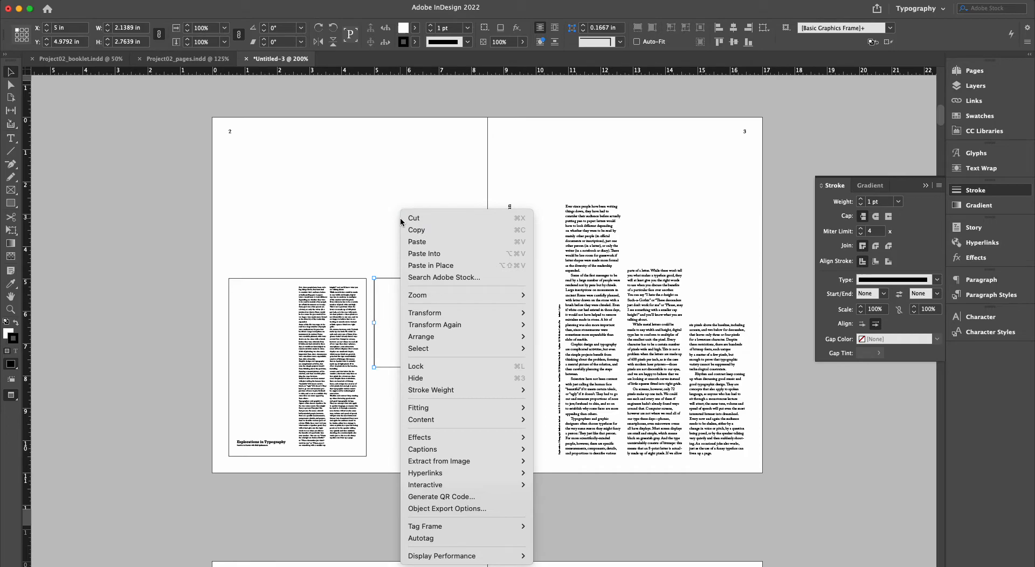
{"action": "left_click", "coordinate": [415, 242]}
{"action": "left_click_drag", "start_coordinate": [453, 268], "coordinate": [389, 202]}
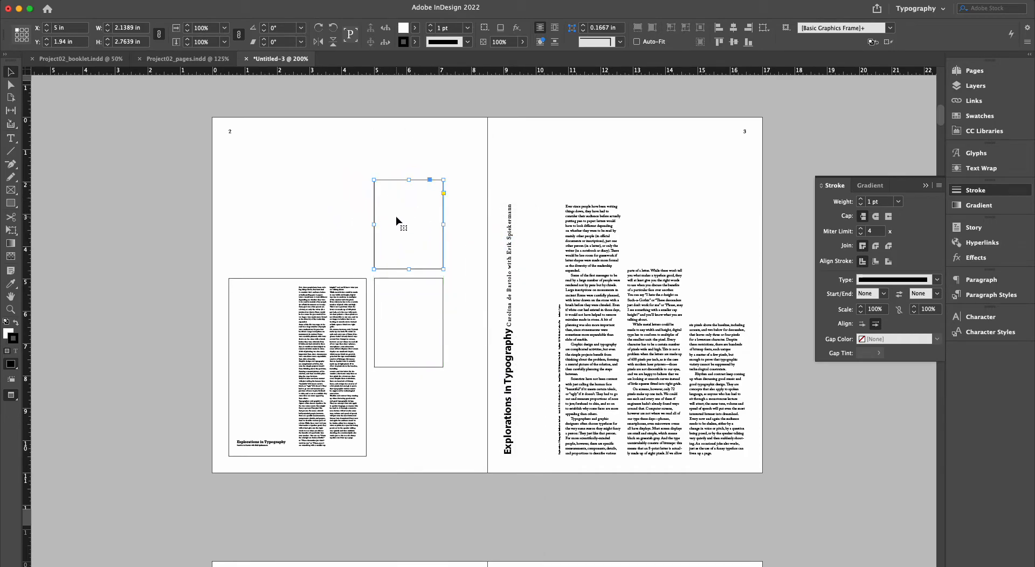
{"action": "left_click_drag", "start_coordinate": [430, 243], "coordinate": [430, 245]}
Draw a square of about 0.24 in spanning the gap between the PDF frame and the lower rectangle, and fill it with Black
{"action": "left_click", "coordinate": [437, 283]}
{"action": "key", "text": "super+space"}
{"action": "left_click_drag", "start_coordinate": [354, 258], "coordinate": [407, 189]}
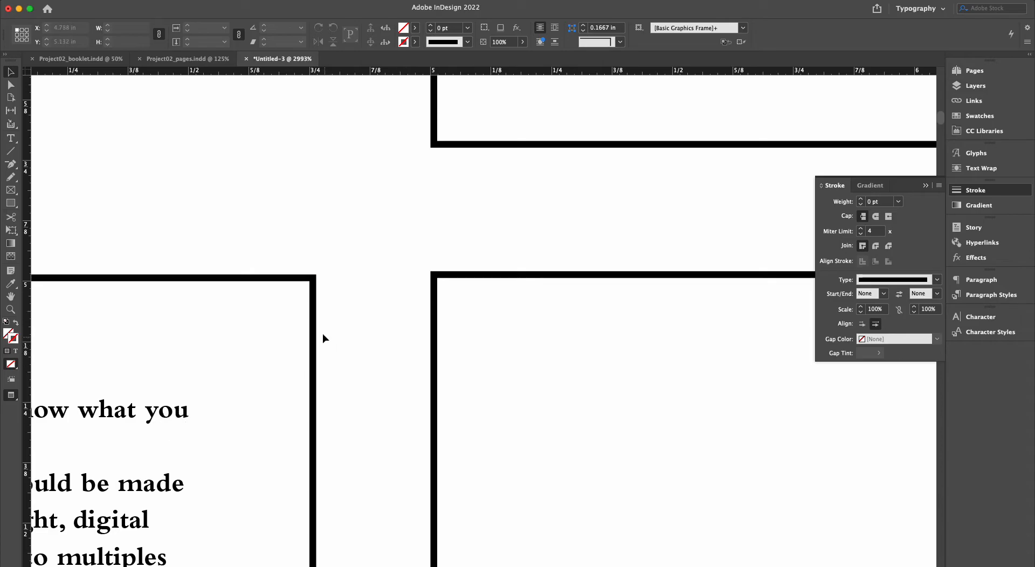
{"action": "left_click", "coordinate": [17, 204]}
{"action": "left_click_drag", "start_coordinate": [316, 280], "coordinate": [431, 418]}
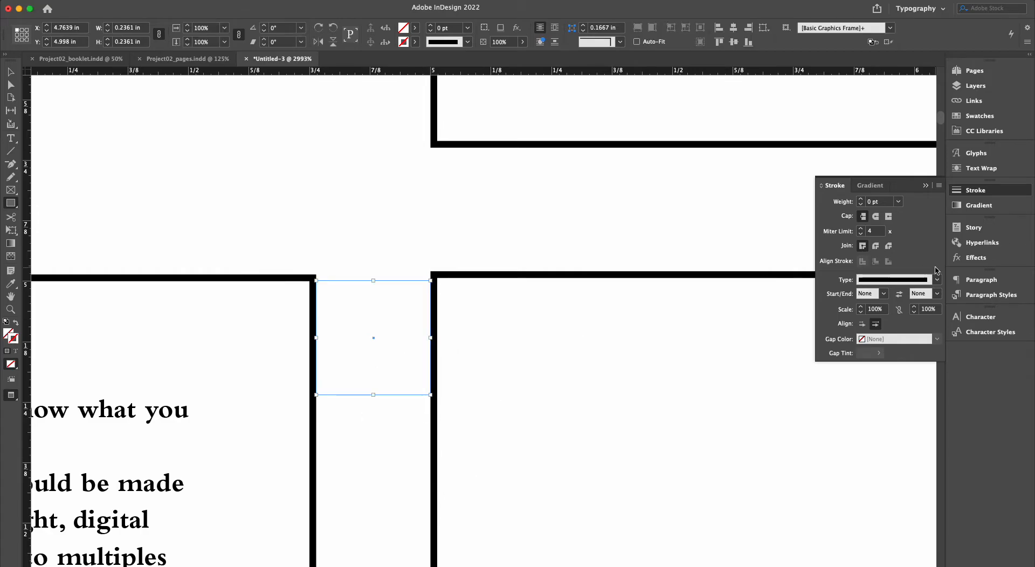
{"action": "left_click", "coordinate": [980, 117]}
{"action": "left_click", "coordinate": [850, 140]}
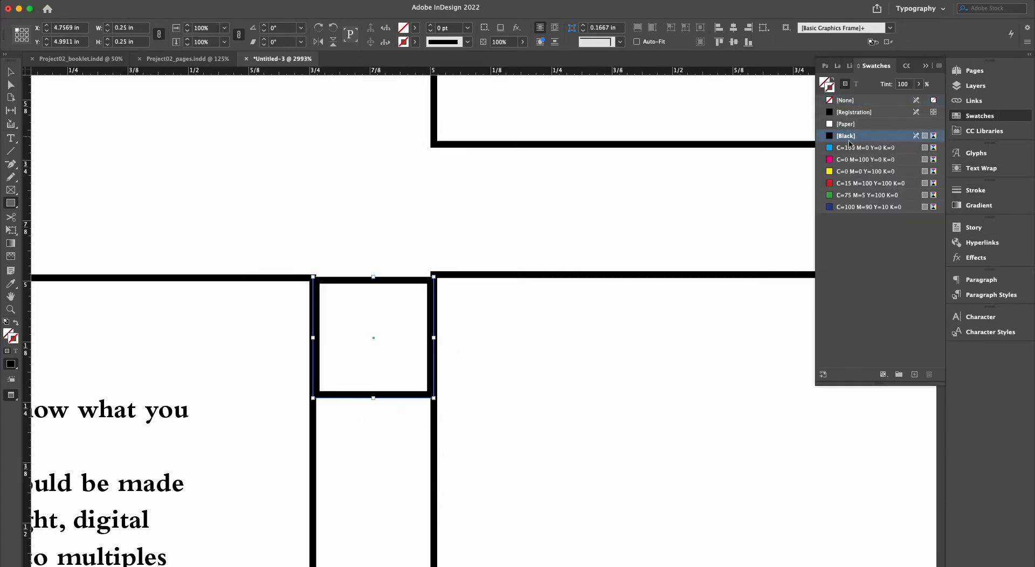
{"action": "left_click", "coordinate": [835, 81]}
{"action": "left_click", "coordinate": [926, 66]}
Use the black square as a spacer to lower the upper rectangle to about Y 1.98 in, matching the gap, and delete the square
{"action": "key", "text": "v"}
{"action": "left_click_drag", "start_coordinate": [400, 329], "coordinate": [507, 206]}
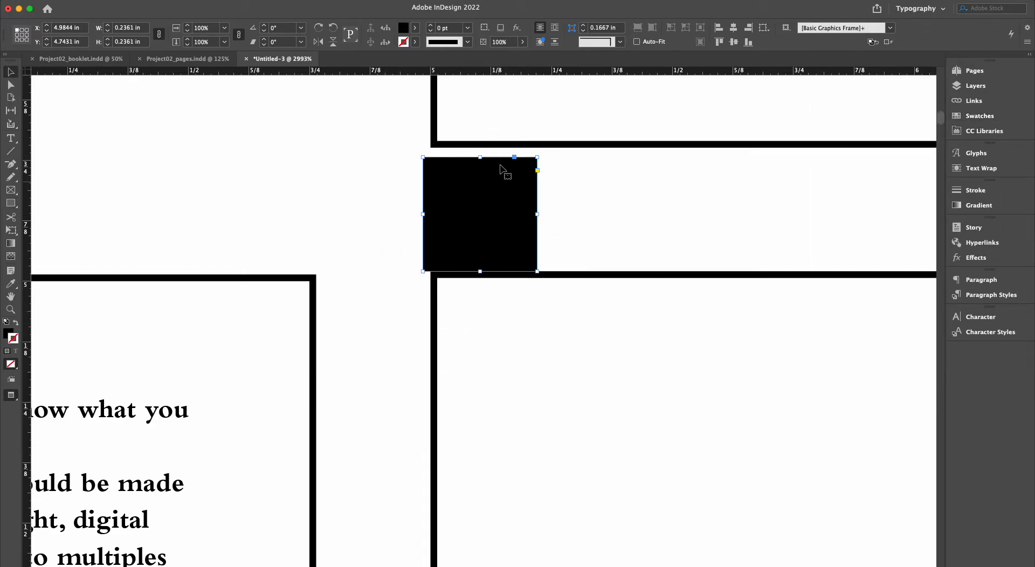
{"action": "left_click_drag", "start_coordinate": [511, 156], "coordinate": [504, 162]}
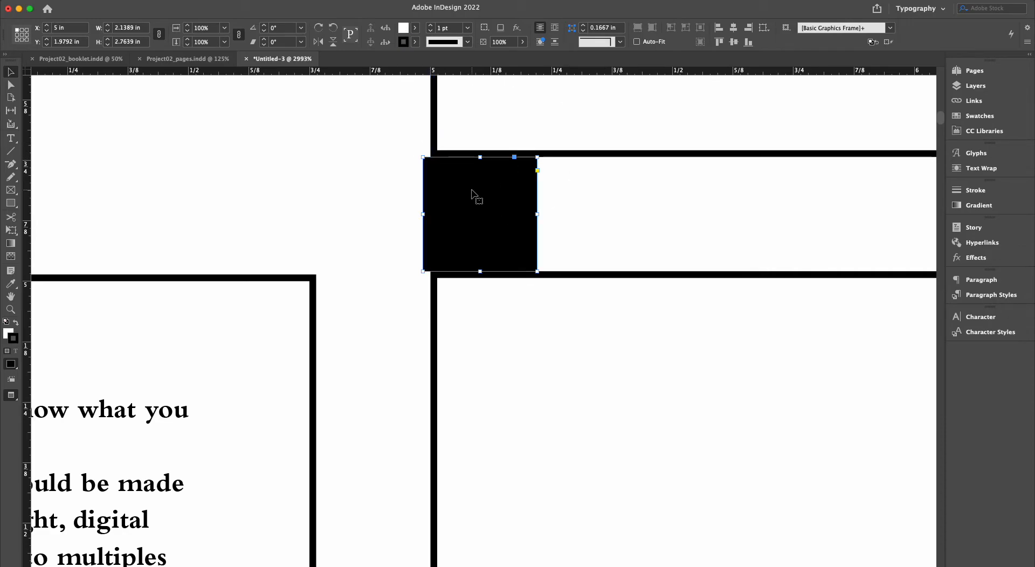
{"action": "key", "text": "Delete"}
Examine the spacing of the framed PDF and the two small rectangles within the whole spread 2-3
{"action": "key", "text": "super+minus"}
{"action": "key", "text": "super+minus"}
{"action": "key", "text": "super+minus"}
{"action": "key", "text": "super+minus"}
{"action": "key", "text": "super+minus"}
{"action": "key", "text": "super+minus"}
{"action": "key", "text": "super+minus"}
{"action": "key", "text": "super+minus"}
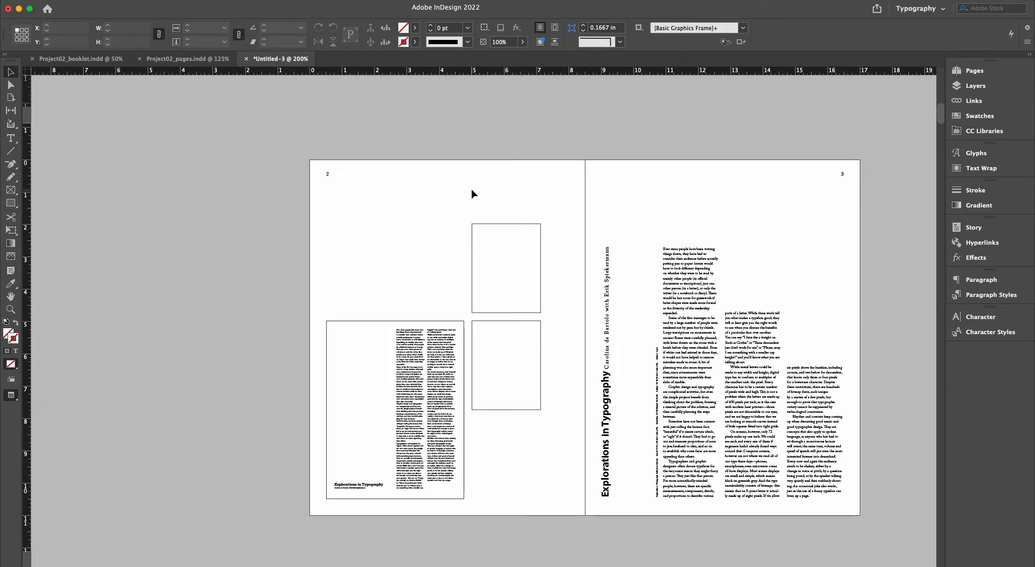
{"action": "left_click_drag", "start_coordinate": [539, 372], "coordinate": [482, 324]}
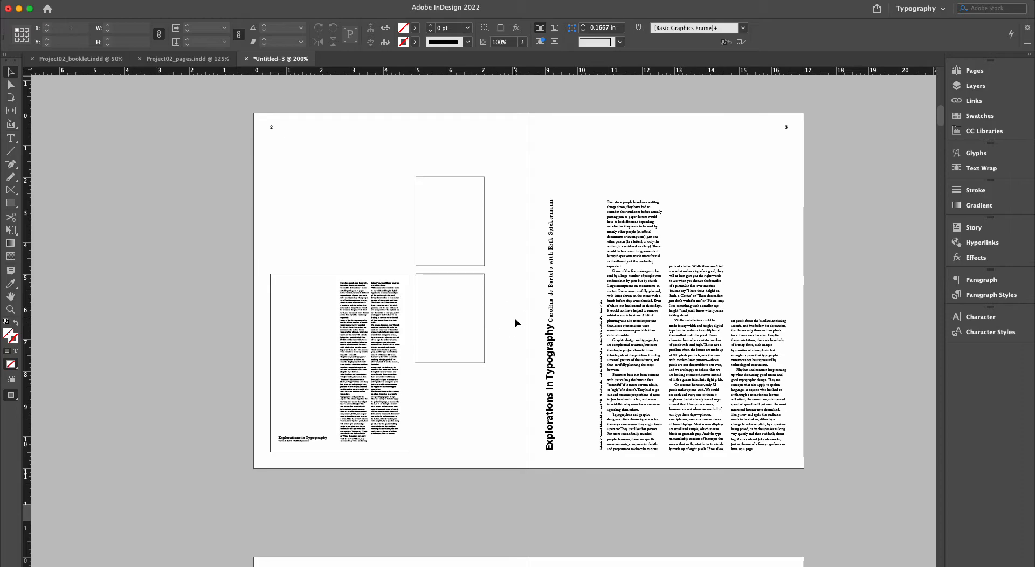
{"action": "scroll", "coordinate": [445, 368], "scroll_direction": "right", "scroll_amount": 2}
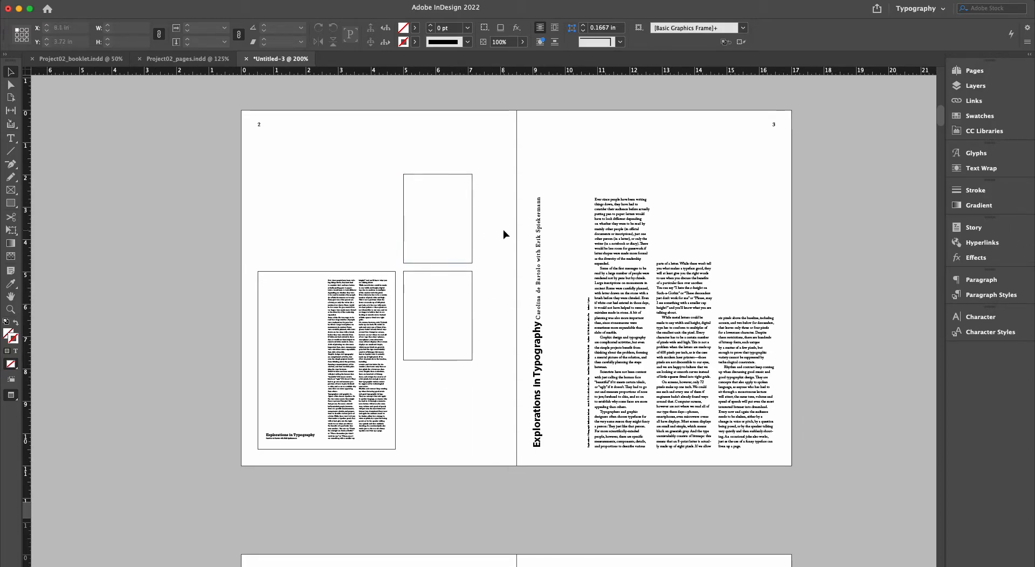
{"action": "scroll", "coordinate": [509, 227], "scroll_direction": "right", "scroll_amount": 1}
Switch to Finder, look through the thumbnails folder inside 2_Project, and return to InDesign
{"action": "key", "text": "super+Tab"}
{"action": "key", "text": "super+Tab"}
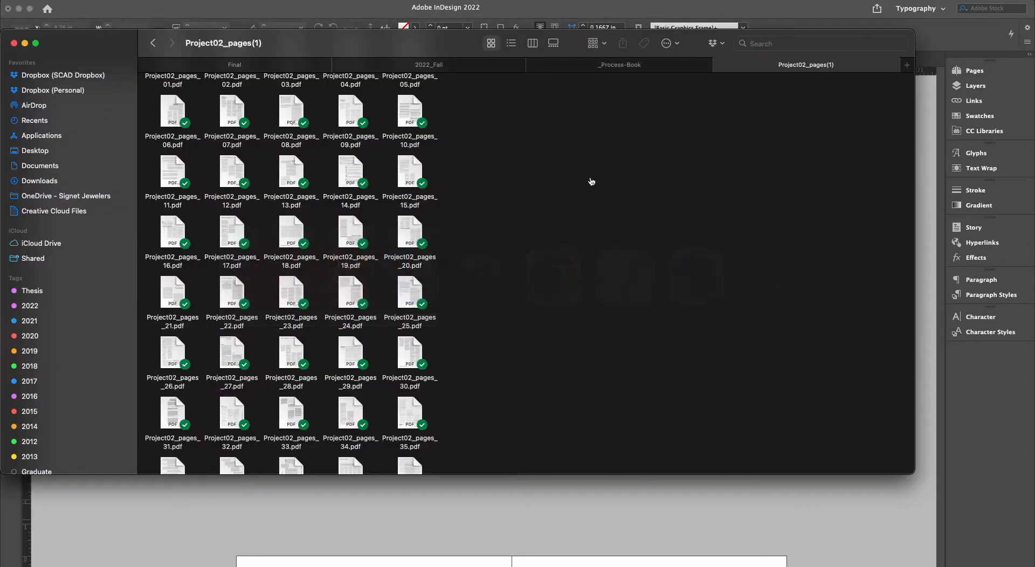
{"action": "left_click", "coordinate": [443, 65]}
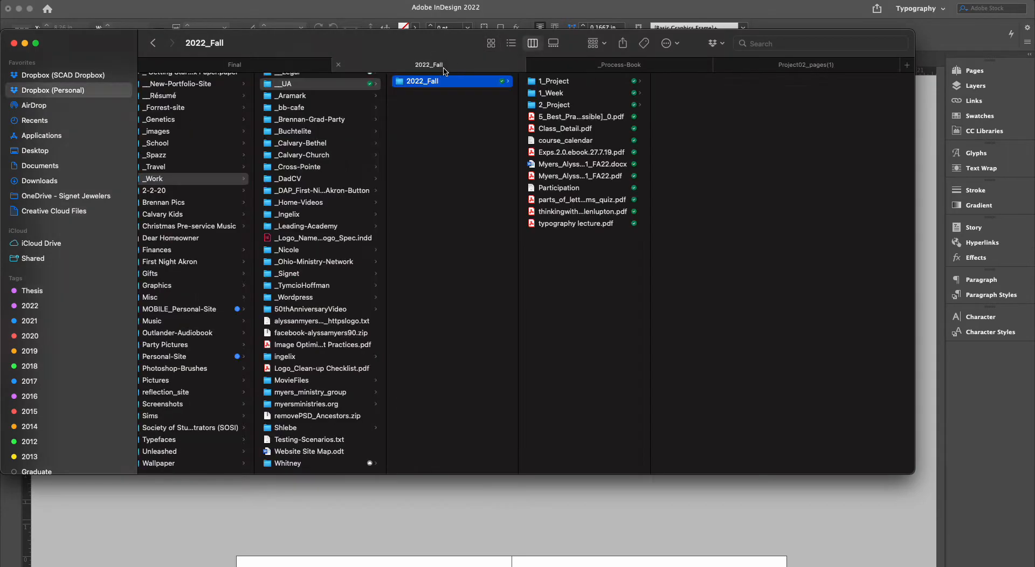
{"action": "left_click", "coordinate": [792, 62]}
{"action": "scroll", "coordinate": [410, 118], "scroll_direction": "down", "scroll_amount": 2}
{"action": "key", "text": "super+Up"}
{"action": "left_click", "coordinate": [153, 43]}
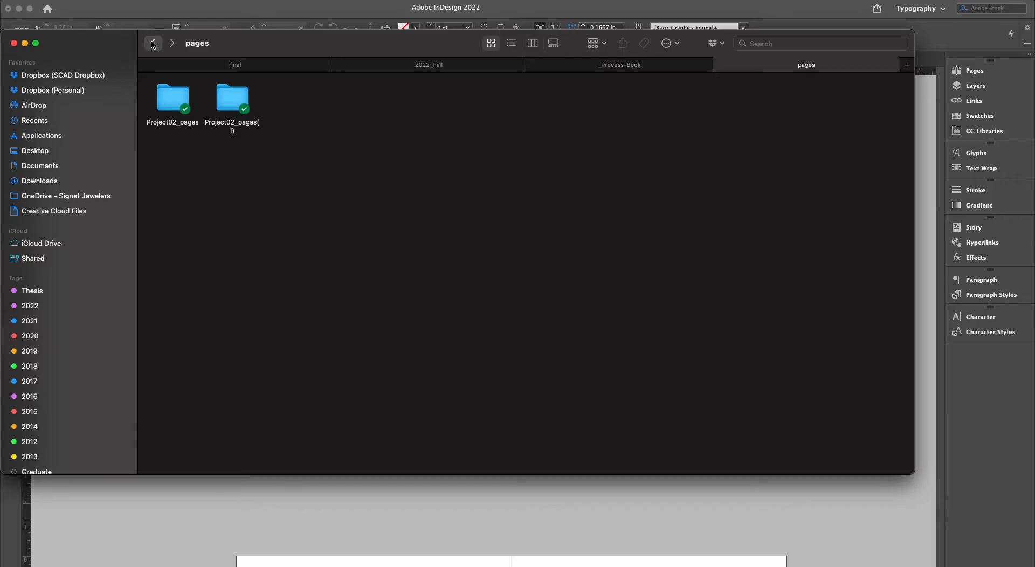
{"action": "double_click", "coordinate": [287, 97]}
{"action": "left_click", "coordinate": [153, 43]}
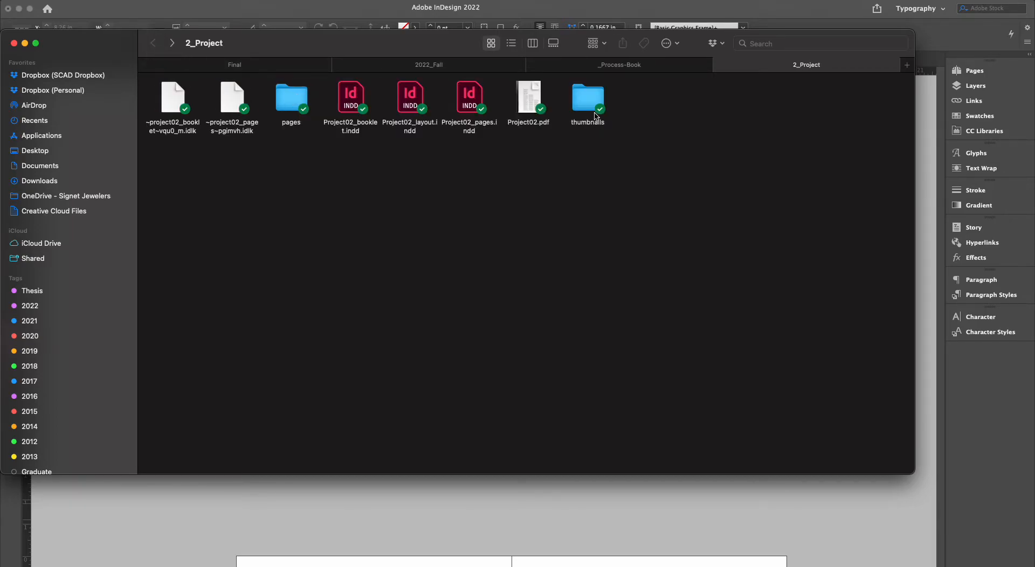
{"action": "double_click", "coordinate": [594, 112]}
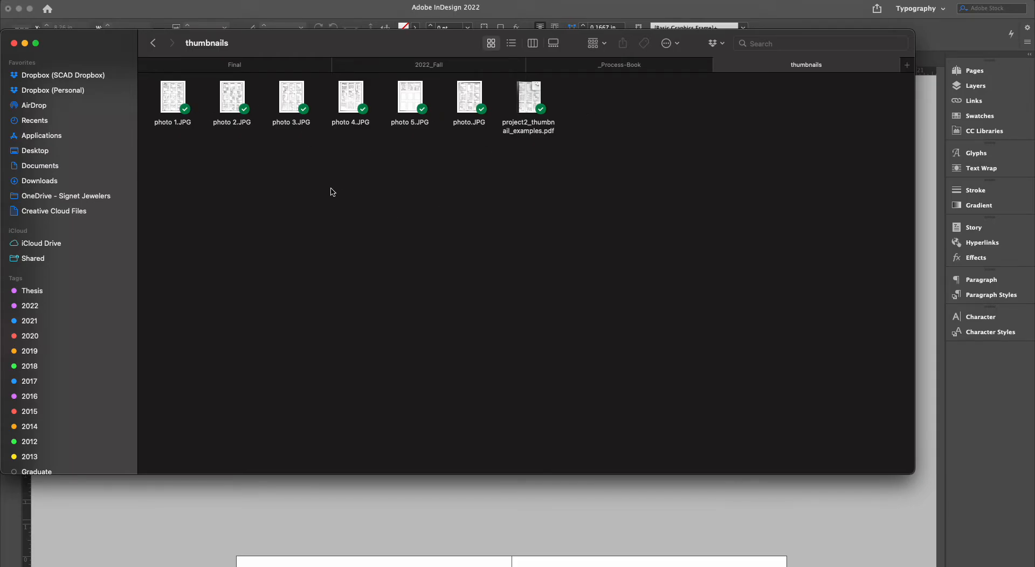
{"action": "key", "text": "super+Tab"}
{"action": "left_click", "coordinate": [468, 195]}
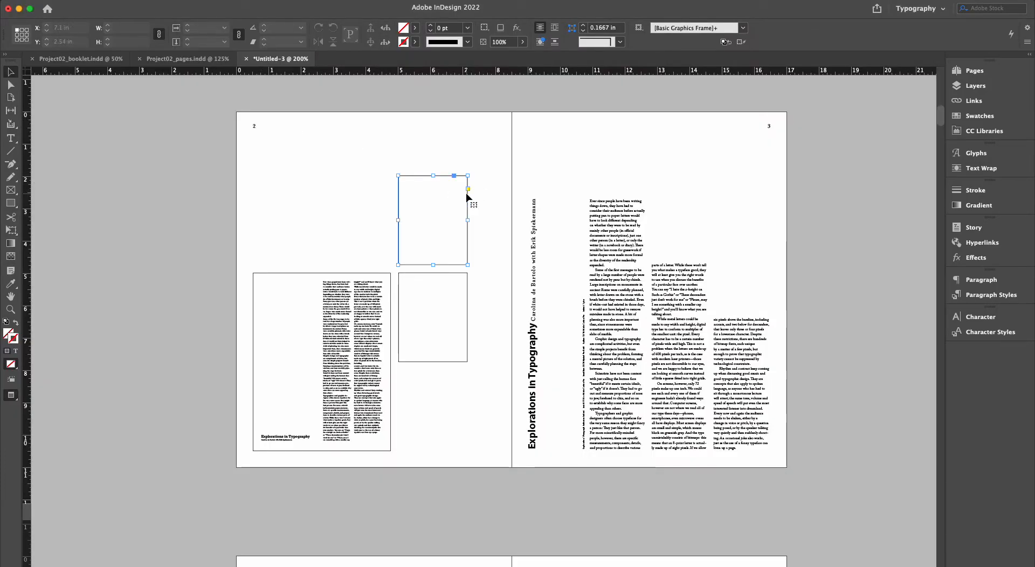
{"action": "key", "text": "super+d"}
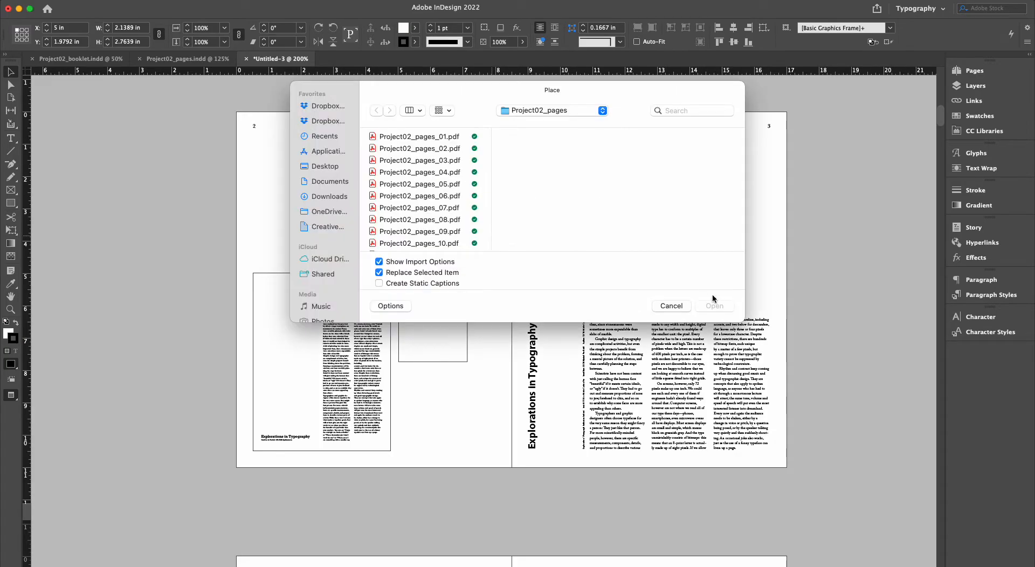
{"action": "left_click", "coordinate": [671, 306]}
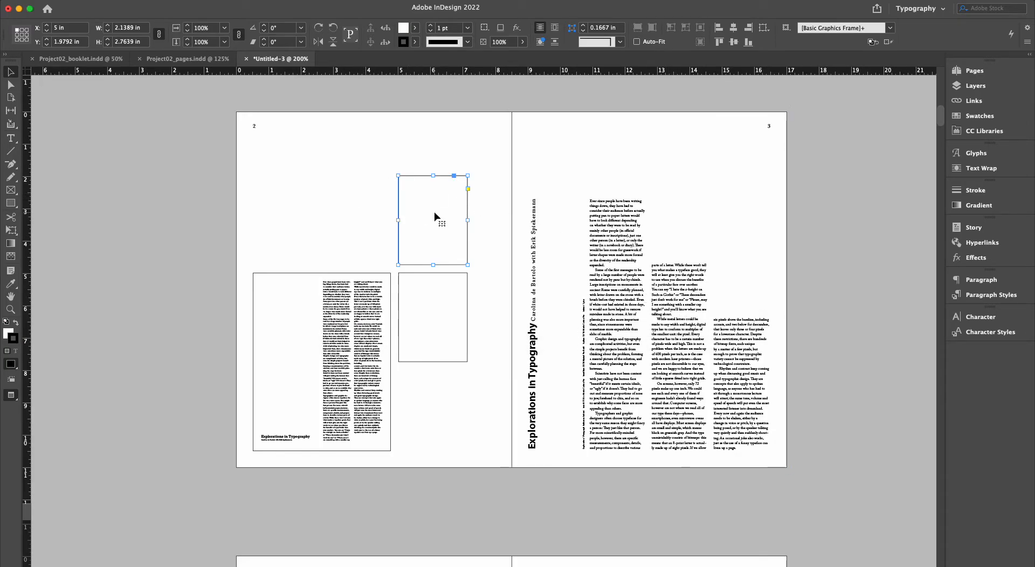
Place photo 1.JPG from the thumbnails folder of 2_Project into the upper rectangle, with Show Import Options turned off
{"action": "key", "text": "super+d"}
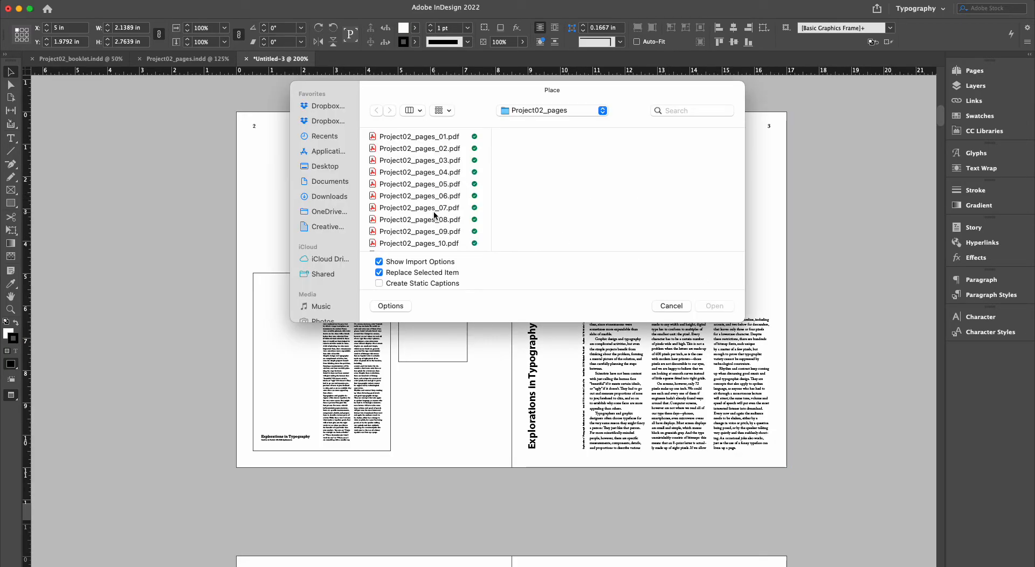
{"action": "left_click", "coordinate": [527, 112]}
{"action": "left_click", "coordinate": [533, 133]}
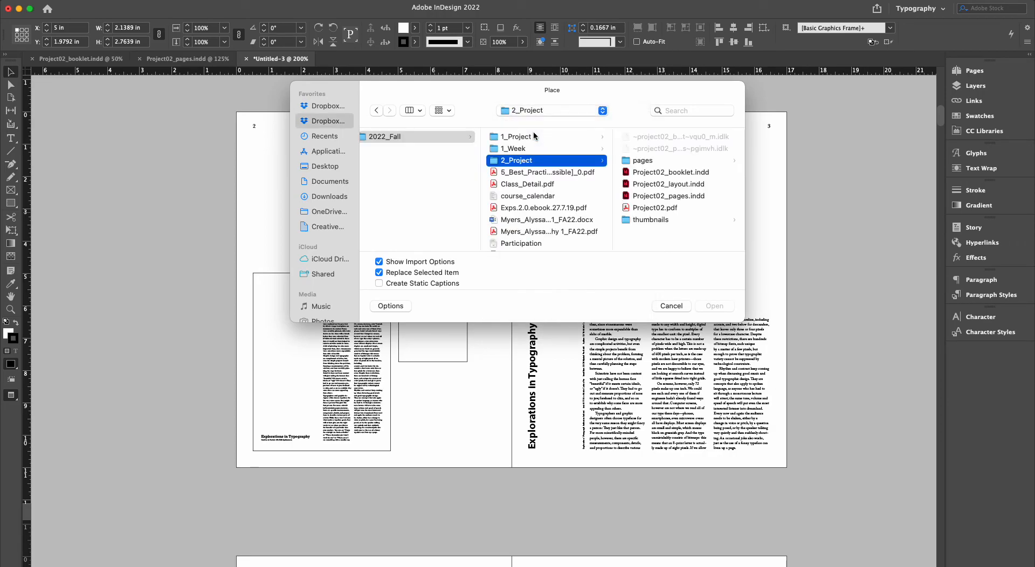
{"action": "left_click", "coordinate": [644, 220]}
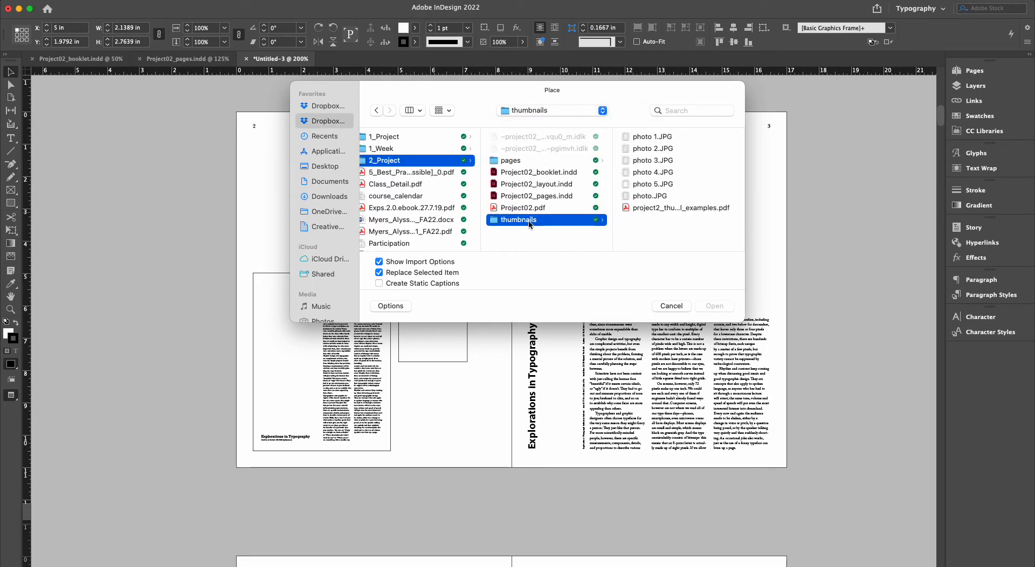
{"action": "left_click", "coordinate": [647, 136]}
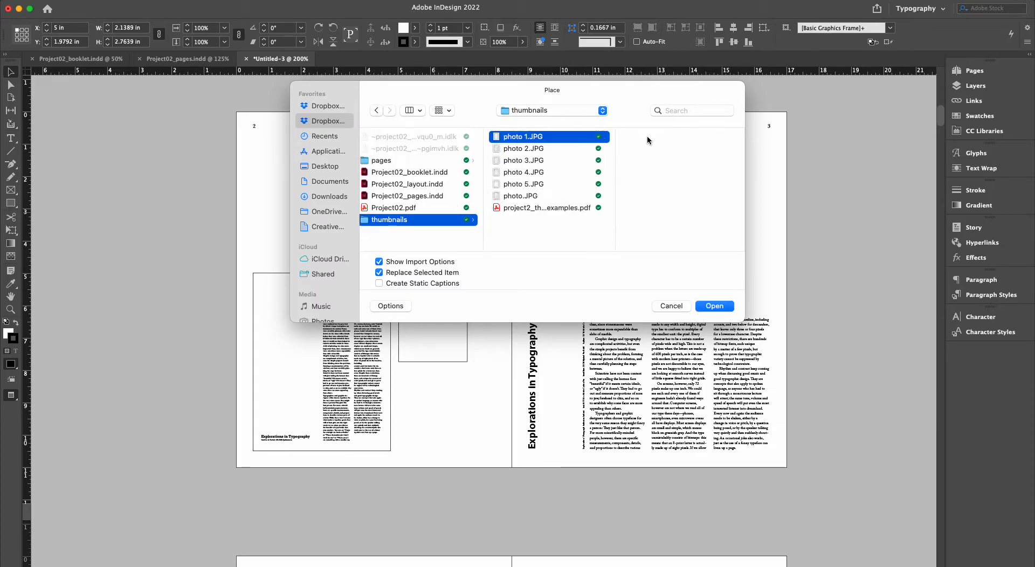
{"action": "left_click", "coordinate": [379, 261]}
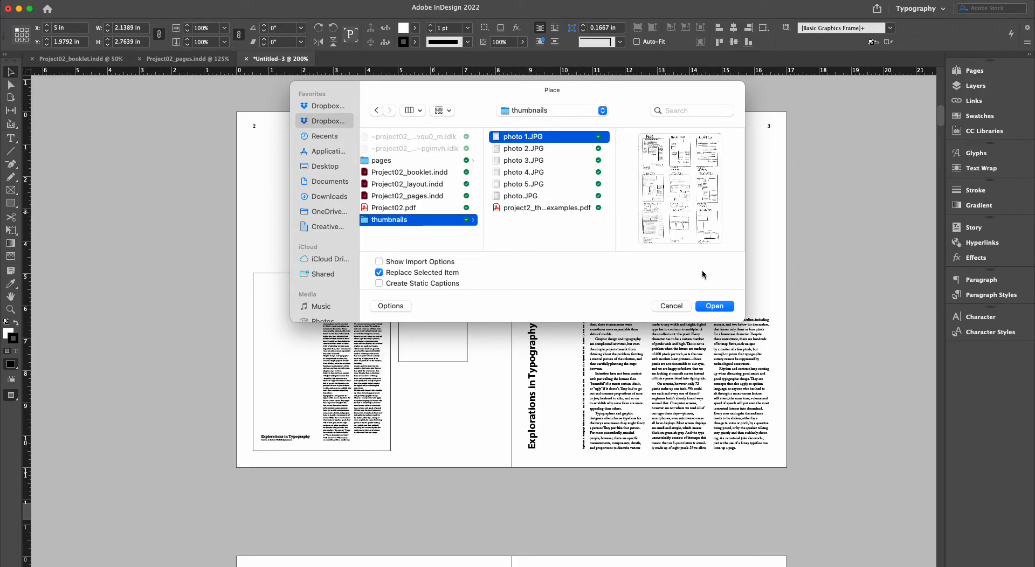
{"action": "left_click", "coordinate": [715, 306]}
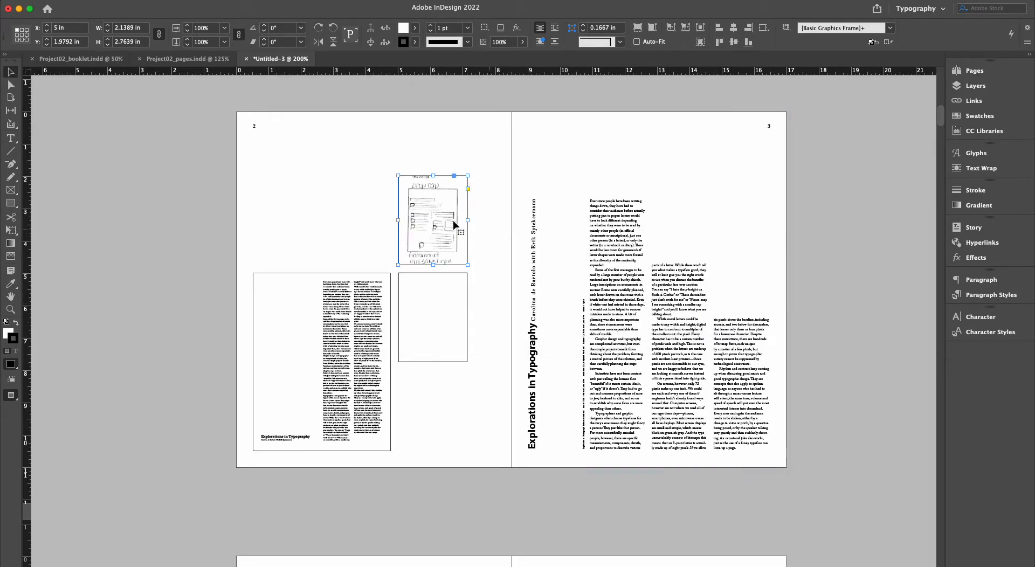
Shift photo 1.JPG inside the upper frame to its first sketch, and delete the image from the frame
{"action": "left_click", "coordinate": [443, 221]}
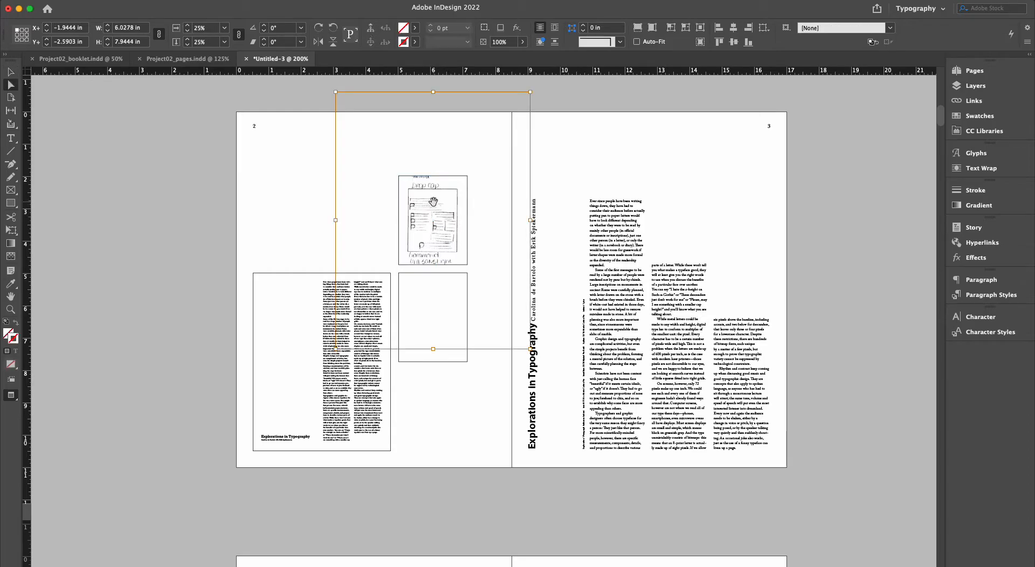
{"action": "mouse_move", "coordinate": [430, 196]}
{"action": "left_mouse_down"}
{"action": "mouse_move", "coordinate": [464, 248]}
{"action": "mouse_move", "coordinate": [452, 237]}
{"action": "left_mouse_up"}
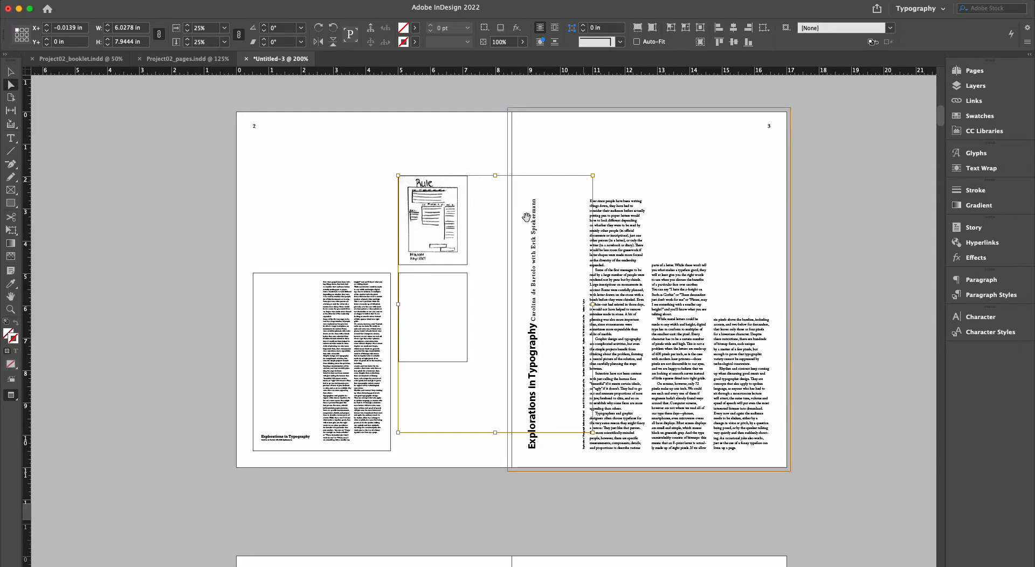
{"action": "key", "text": "Delete"}
Switch to Finder, check the sketches in photo 2, photo 3, photo 4 and photo.JPG for the Indent thumbnails, and return to InDesign
{"action": "key", "text": "super+Tab"}
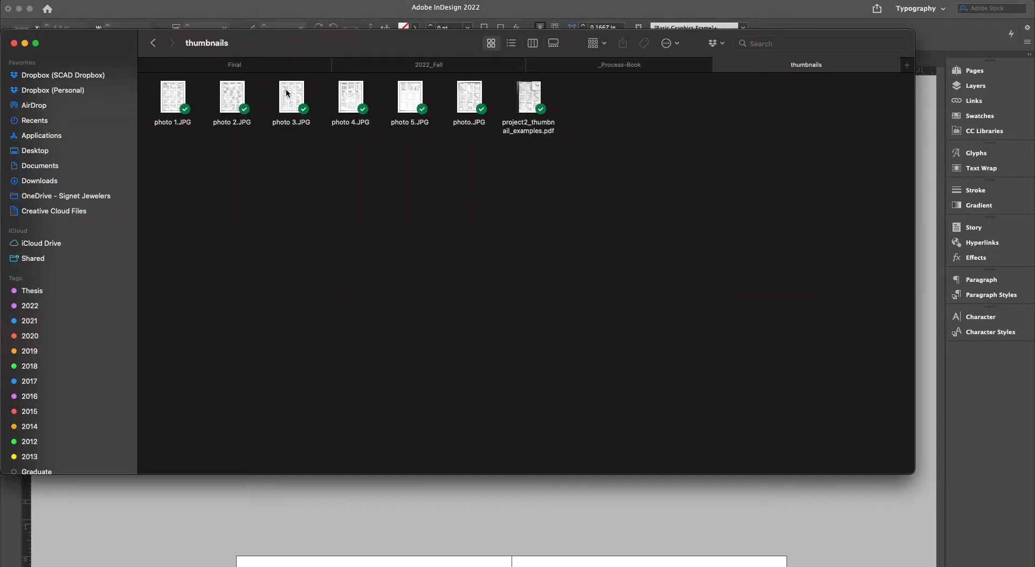
{"action": "double_click", "coordinate": [224, 93]}
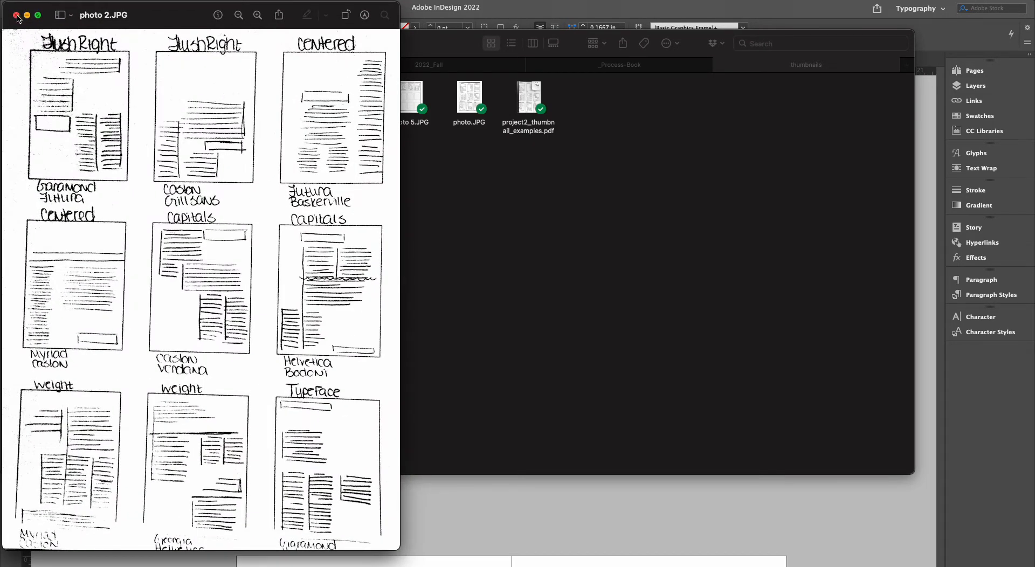
{"action": "left_click", "coordinate": [16, 15]}
{"action": "double_click", "coordinate": [294, 97]}
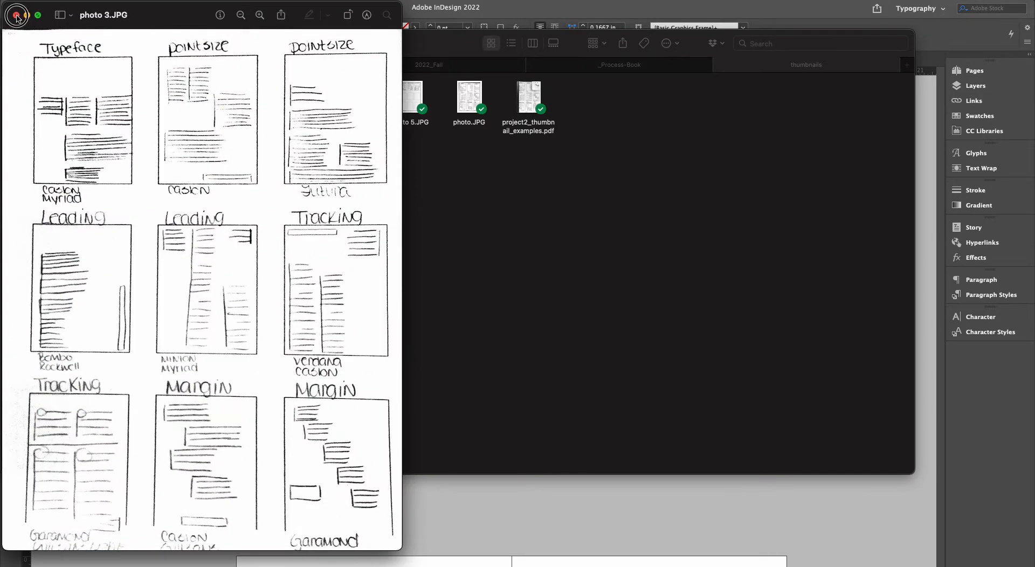
{"action": "left_click", "coordinate": [16, 15]}
{"action": "double_click", "coordinate": [346, 97]}
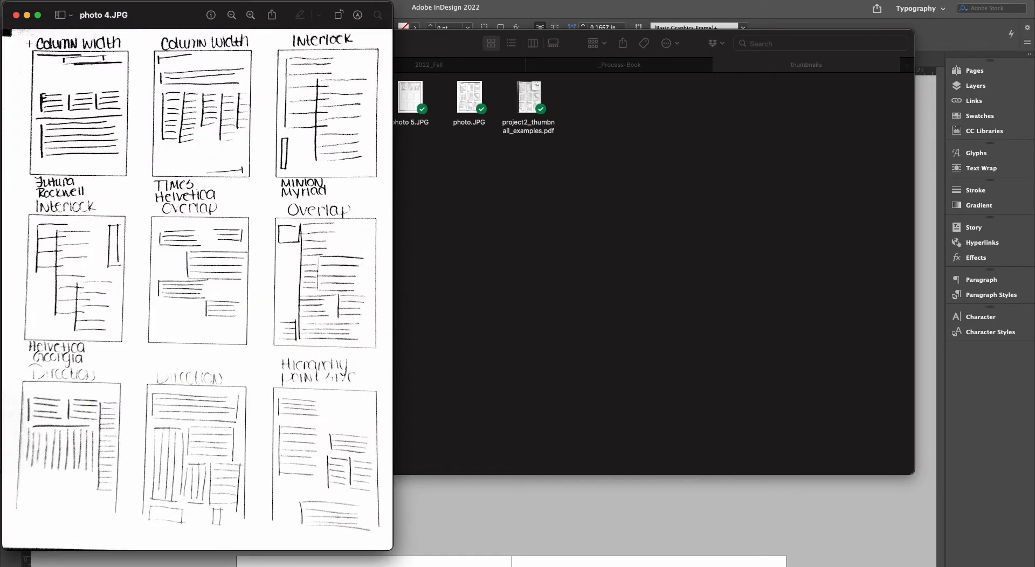
{"action": "left_click", "coordinate": [16, 15]}
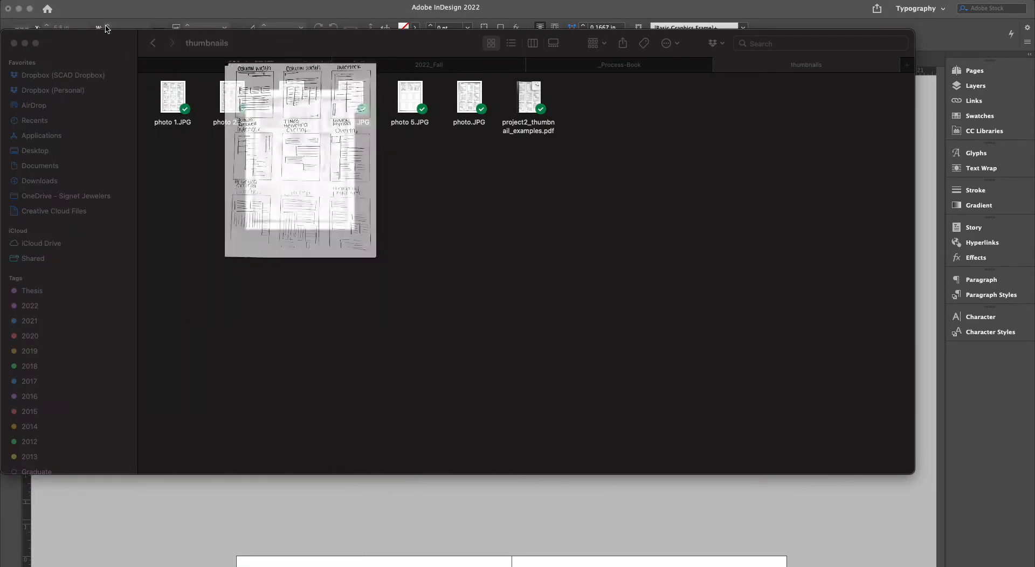
{"action": "double_click", "coordinate": [480, 95]}
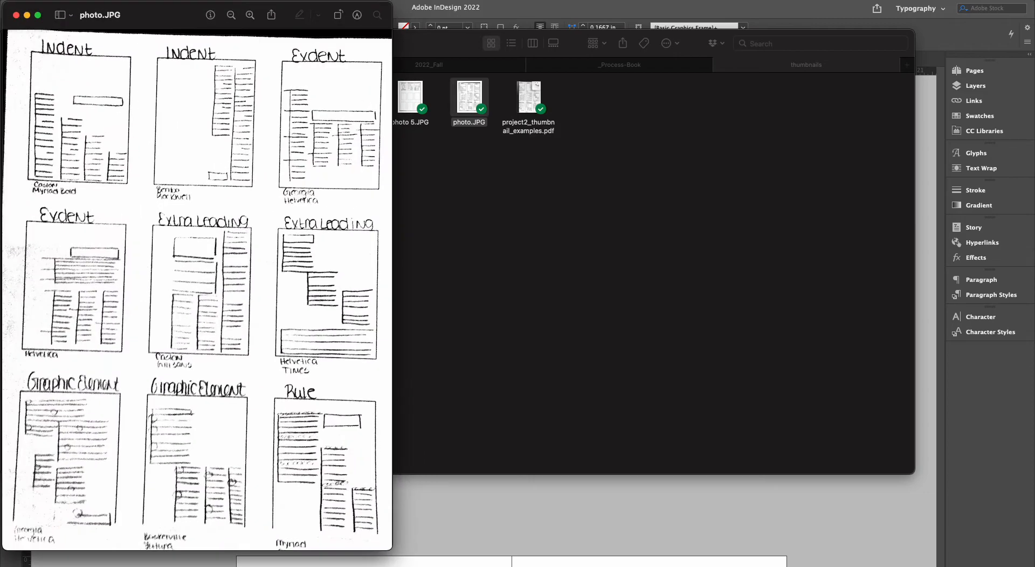
{"action": "left_click", "coordinate": [16, 15]}
{"action": "key", "text": "super+Tab"}
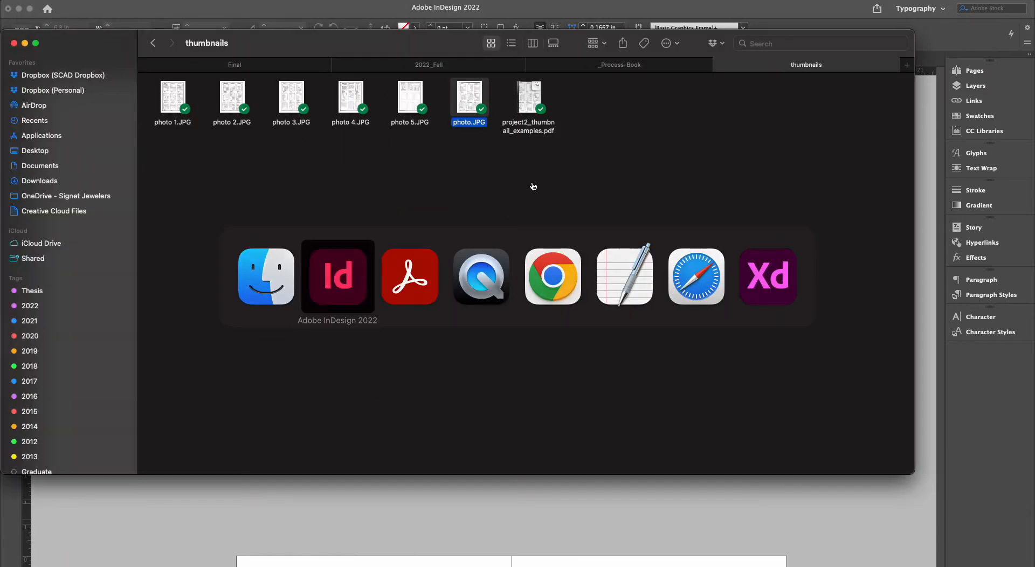
Place photo.JPG into the empty upper rectangle and shift the image so the first Indent sketch shows in the frame
{"action": "left_click", "coordinate": [439, 213]}
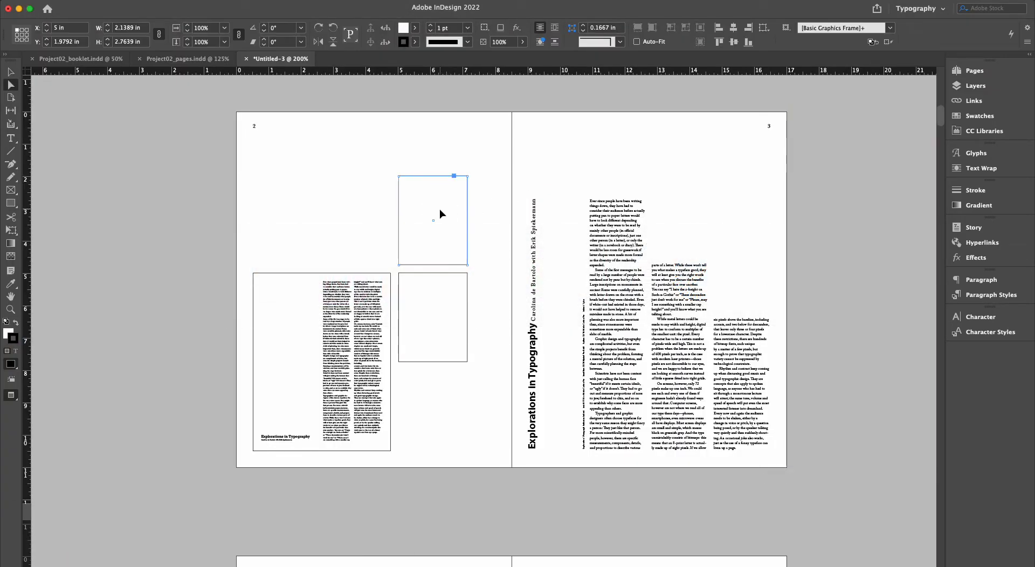
{"action": "key", "text": "super+d"}
{"action": "double_click", "coordinate": [400, 196]}
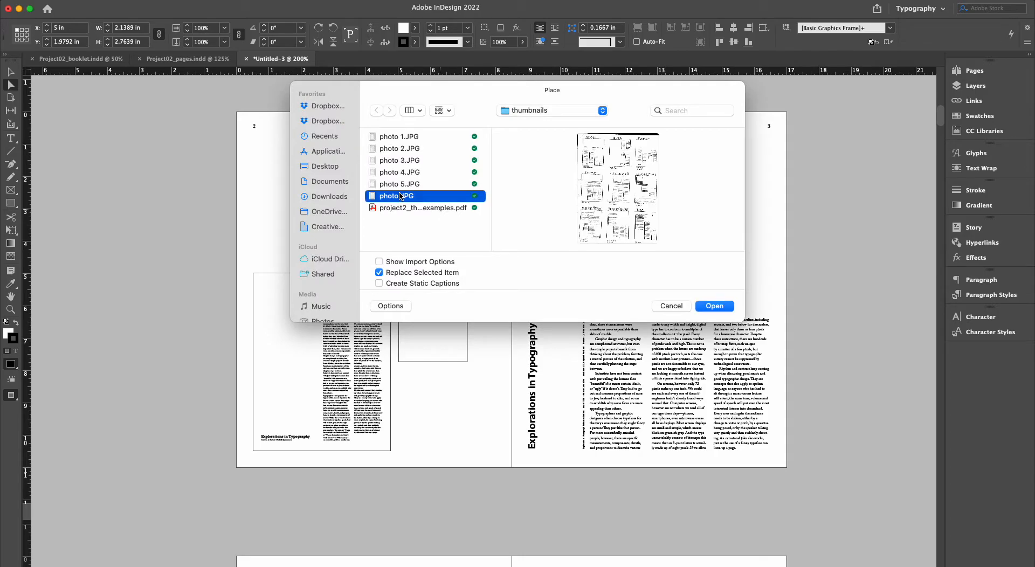
{"action": "left_click_drag", "start_coordinate": [454, 234], "coordinate": [490, 286]}
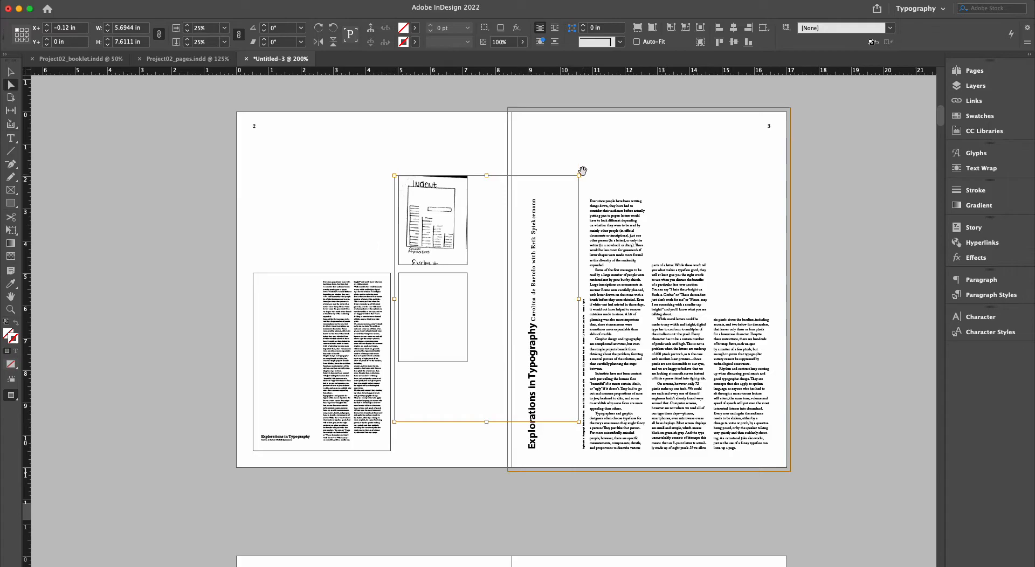
Scale the placed photo proportionally to about 40.23% and position it so the first Indent sketch fills the upper frame
{"action": "left_click_drag", "start_coordinate": [579, 176], "coordinate": [609, 153]}
{"action": "left_click_drag", "start_coordinate": [434, 223], "coordinate": [449, 237]}
{"action": "left_click_drag", "start_coordinate": [624, 154], "coordinate": [640, 129]}
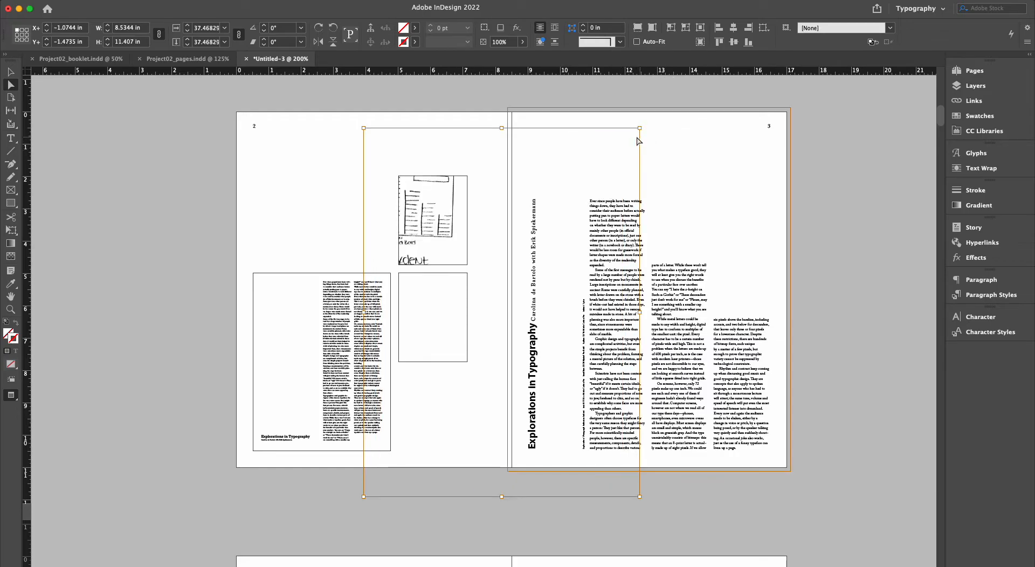
{"action": "left_click_drag", "start_coordinate": [430, 197], "coordinate": [451, 212]}
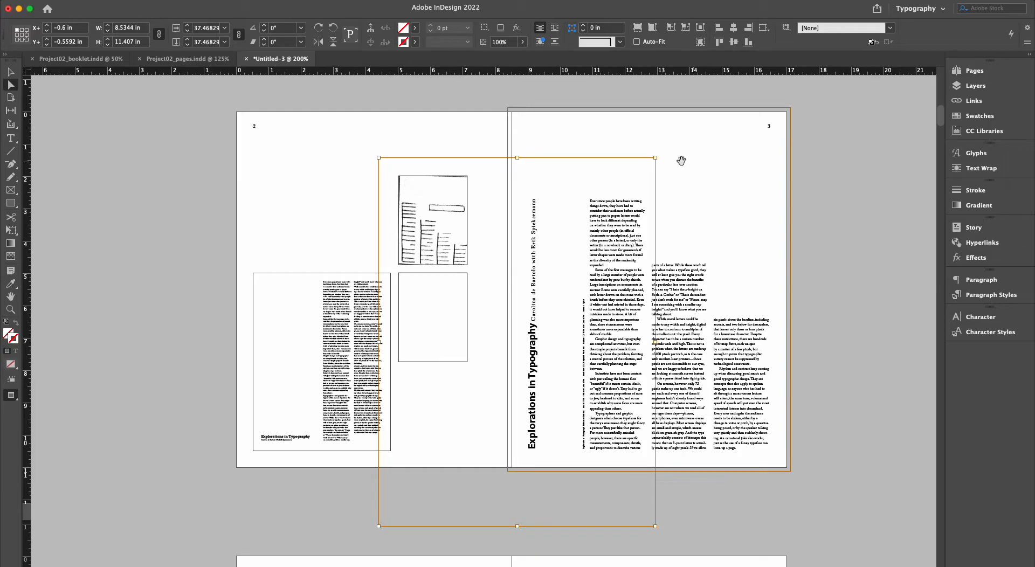
{"action": "left_click_drag", "start_coordinate": [656, 158], "coordinate": [670, 147]}
{"action": "key", "text": "super+z"}
{"action": "left_click", "coordinate": [457, 134]}
{"action": "left_click", "coordinate": [453, 189]}
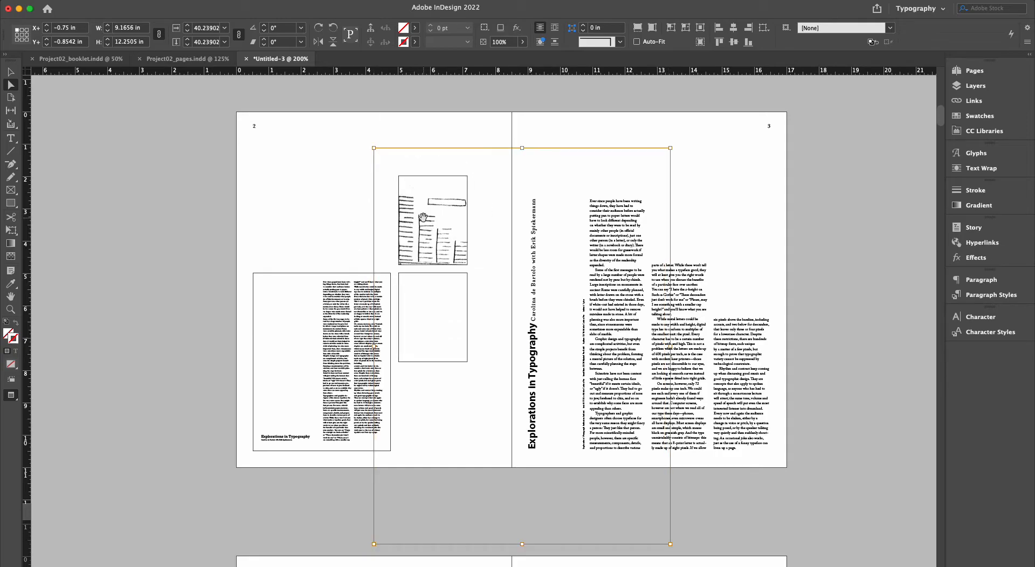
Copy the scaled photo from the upper frame and paste it into the lower small rectangle
{"action": "left_click", "coordinate": [335, 220]}
{"action": "left_click", "coordinate": [437, 236]}
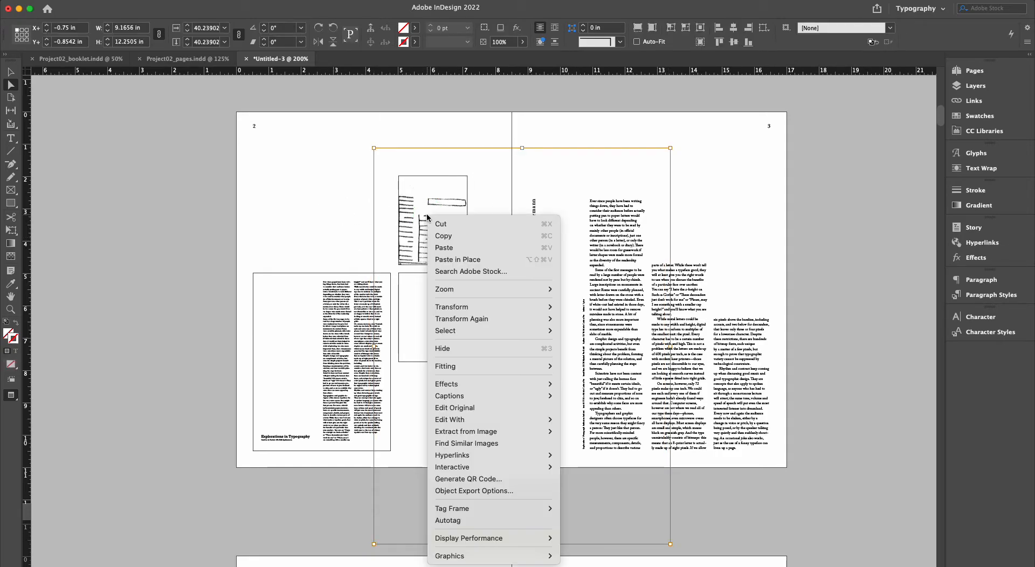
{"action": "left_click", "coordinate": [447, 235]}
{"action": "left_click", "coordinate": [447, 292]}
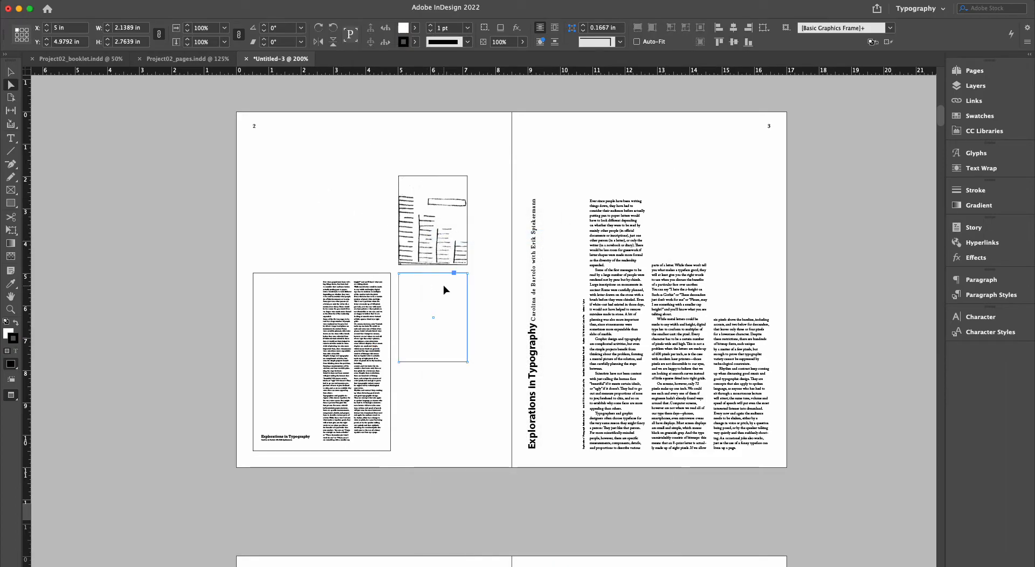
{"action": "right_click", "coordinate": [443, 284]}
{"action": "left_click", "coordinate": [494, 253]}
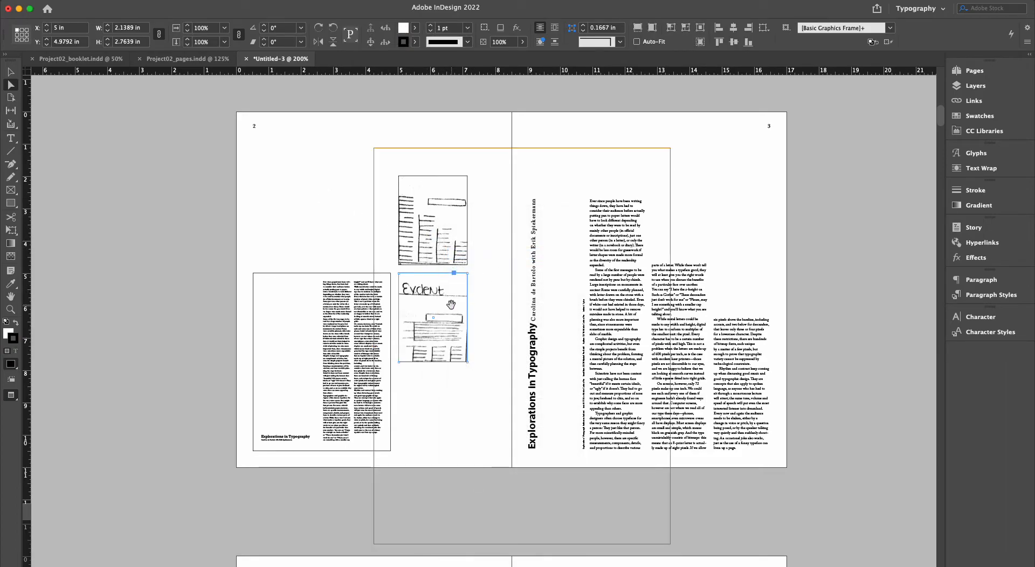
Shift the pasted photo within the lower frame until the second Indent sketch shows, and deselect it
{"action": "mouse_move", "coordinate": [446, 251]}
{"action": "left_mouse_down"}
{"action": "mouse_move", "coordinate": [446, 351]}
{"action": "mouse_move", "coordinate": [396, 333]}
{"action": "left_mouse_up"}
{"action": "mouse_move", "coordinate": [444, 327]}
{"action": "left_mouse_down"}
{"action": "mouse_move", "coordinate": [418, 327]}
{"action": "mouse_move", "coordinate": [443, 329]}
{"action": "left_mouse_up"}
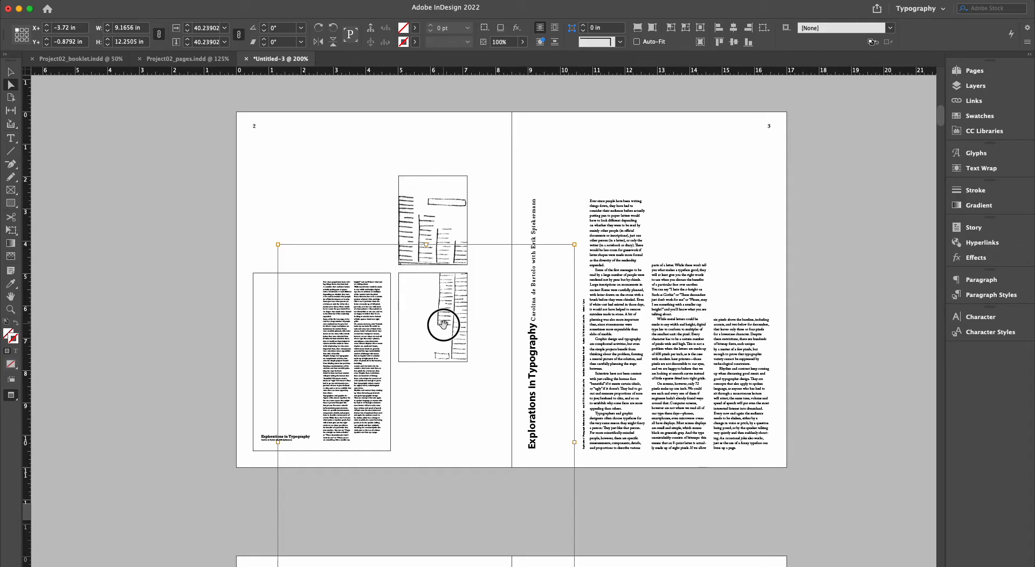
{"action": "left_click", "coordinate": [377, 162]}
{"action": "key", "text": "v"}
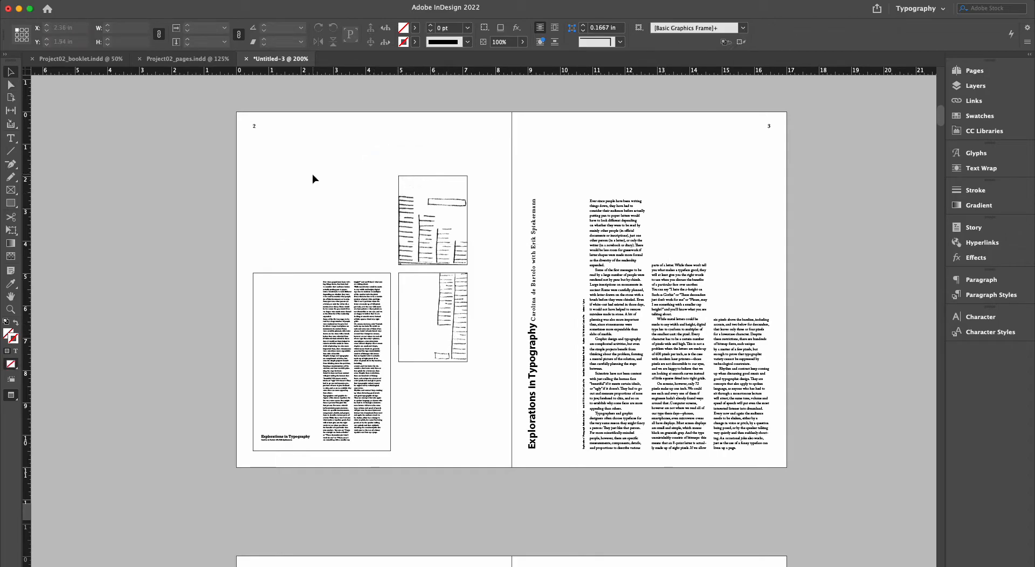
Show the guides, draw a text frame above the framed PDF on page 2, and enter "Exploration 1" and "Paragraph Indicator: Indent" on two lines
{"action": "left_click_drag", "start_coordinate": [312, 174], "coordinate": [286, 174]}
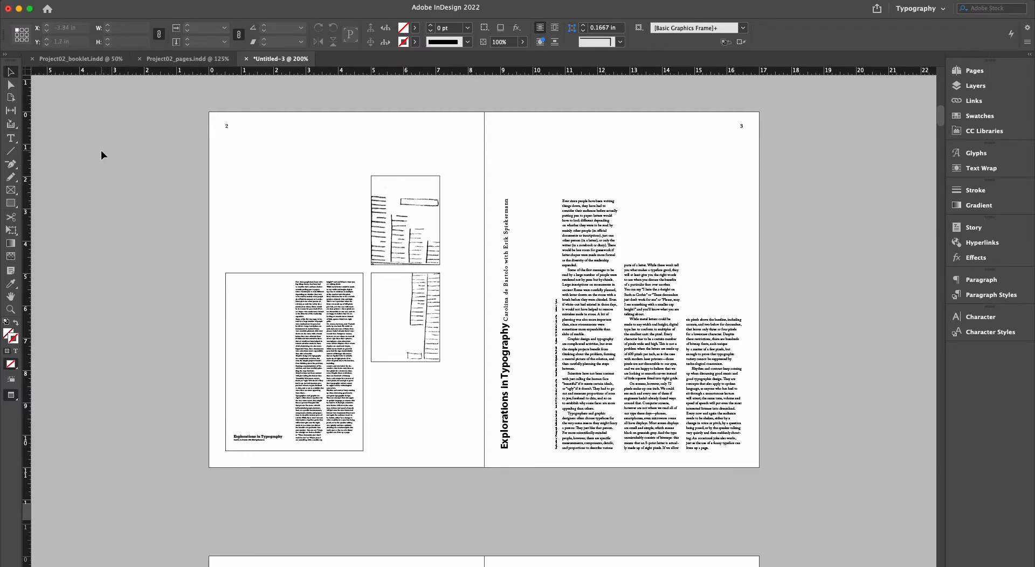
{"action": "key", "text": "t"}
{"action": "key", "text": "w"}
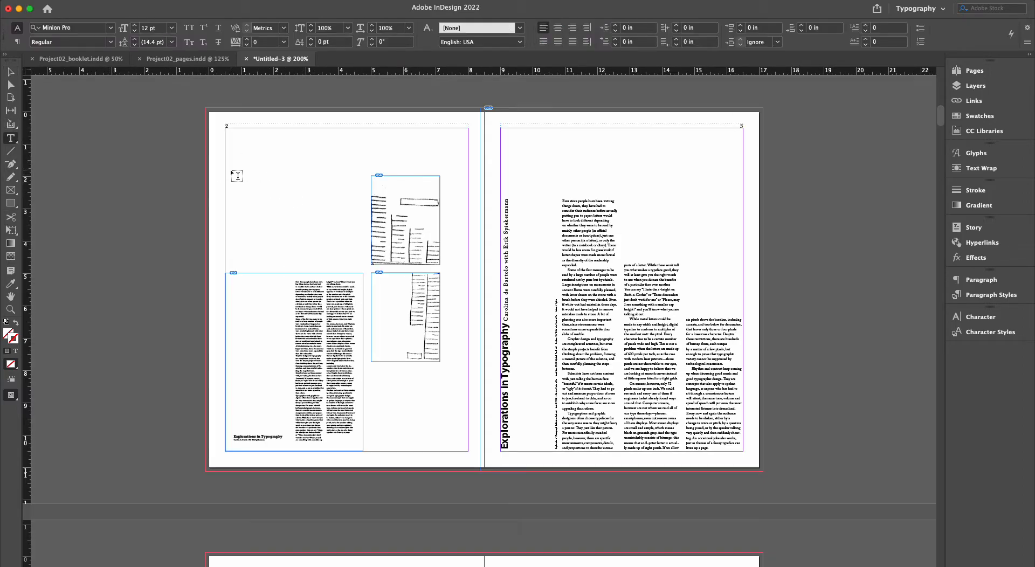
{"action": "left_click_drag", "start_coordinate": [226, 178], "coordinate": [359, 204]}
{"action": "type", "text": "Explor"}
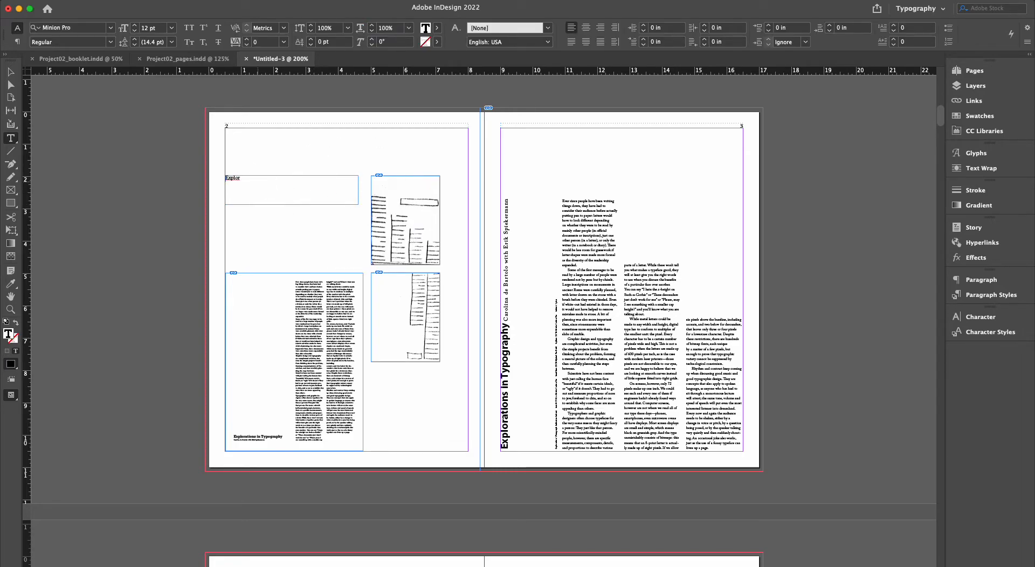
{"action": "type", "text": "ation 1"}
{"action": "key", "text": "Return"}
{"action": "type", "text": "Paragraph Indic"}
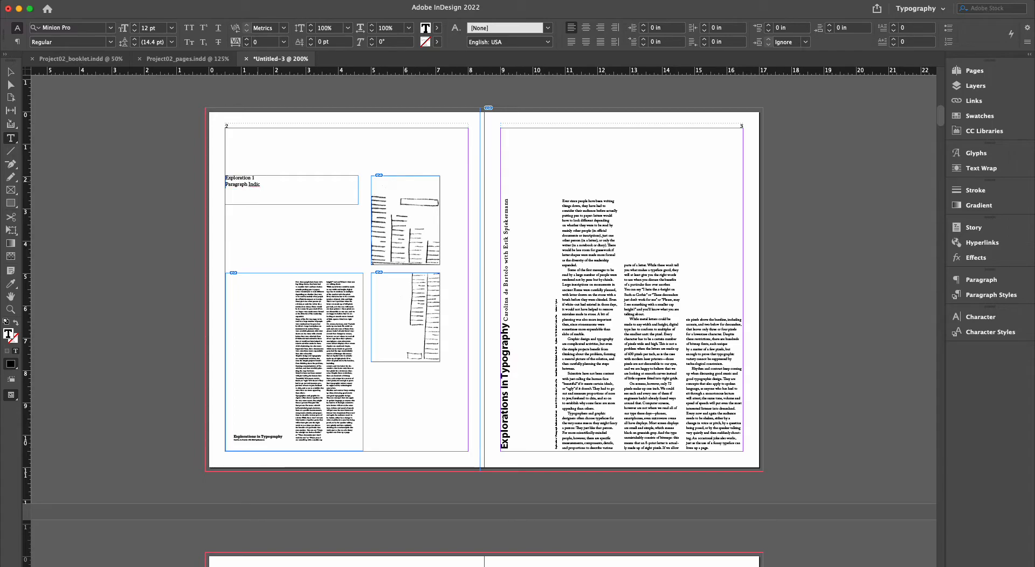
{"action": "type", "text": "ator: Indent"}
Format both lines of the caption in Baskerville Bold at 14 pt with 18 pt leading
{"action": "key", "text": "super+a"}
{"action": "left_click", "coordinate": [70, 27]}
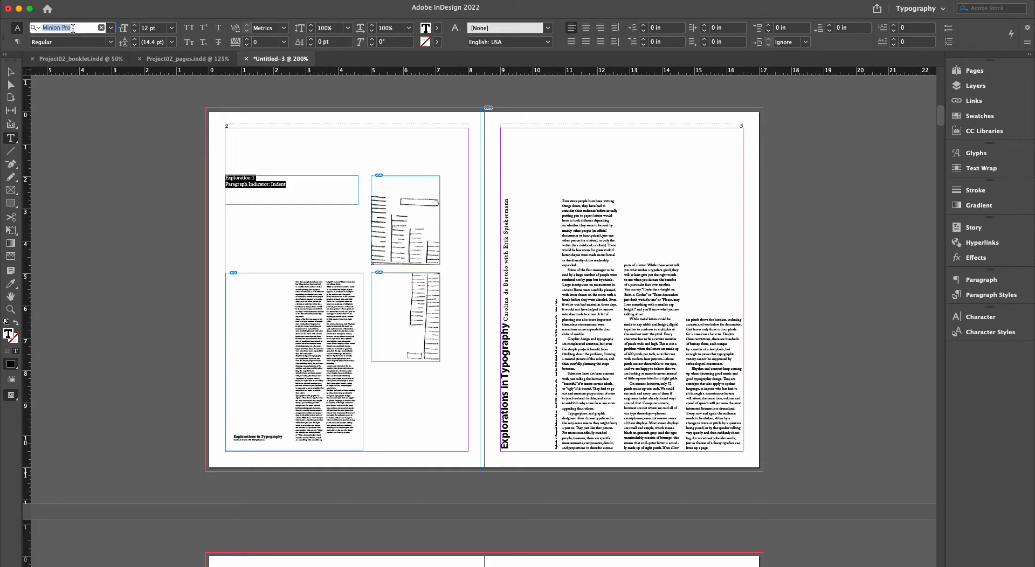
{"action": "type", "text": "basker"}
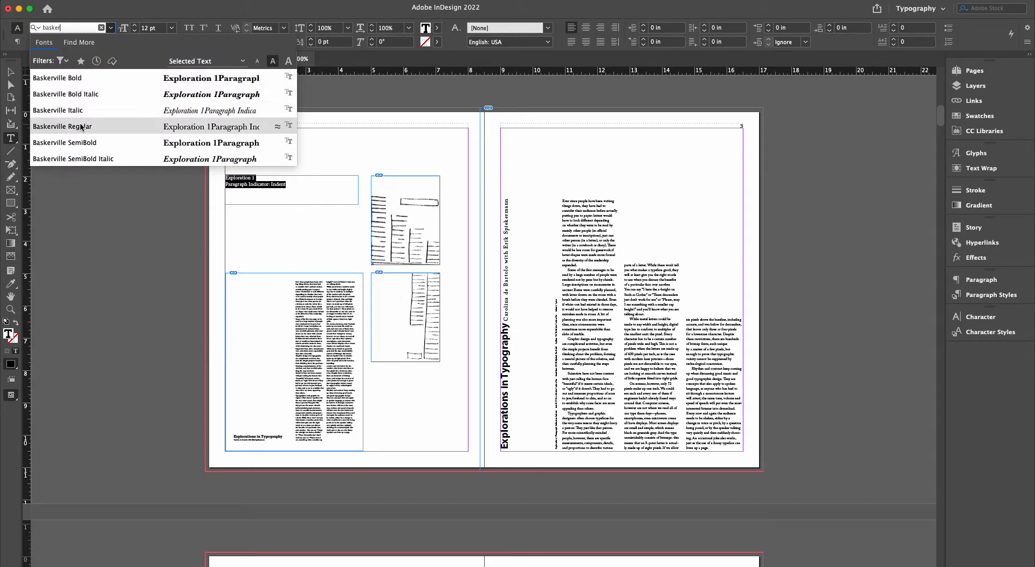
{"action": "left_click", "coordinate": [81, 78]}
{"action": "left_click", "coordinate": [162, 30]}
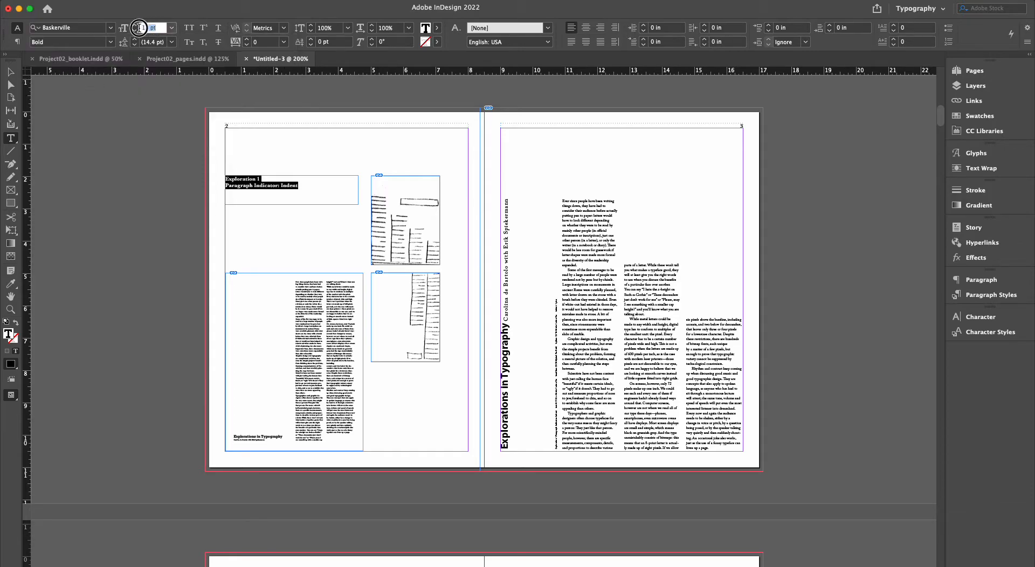
{"action": "type", "text": "14"}
{"action": "key", "text": "Tab"}
{"action": "type", "text": "18"}
{"action": "key", "text": "Tab"}
Format the "Paragraph Indicator: Indent" line in Baskerville SemiBold Italic at 10 pt with 14 pt leading
{"action": "left_click_drag", "start_coordinate": [313, 190], "coordinate": [219, 190]}
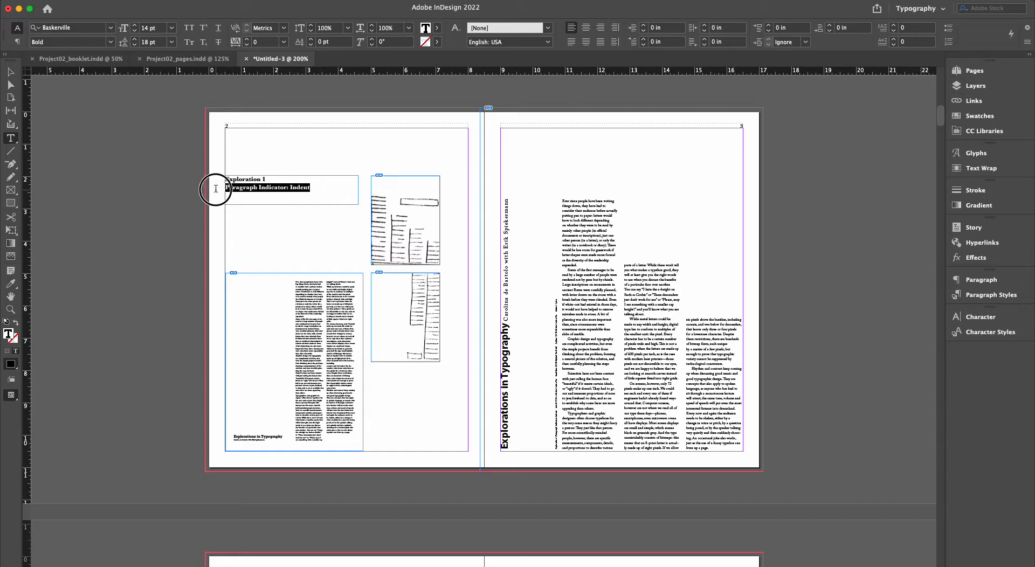
{"action": "left_click", "coordinate": [111, 42]}
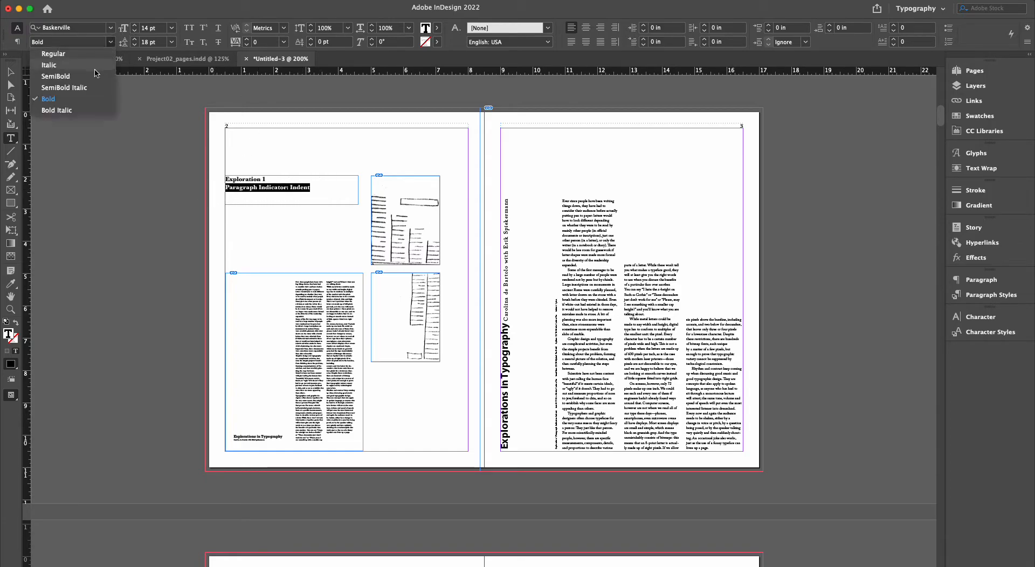
{"action": "left_click", "coordinate": [90, 67]}
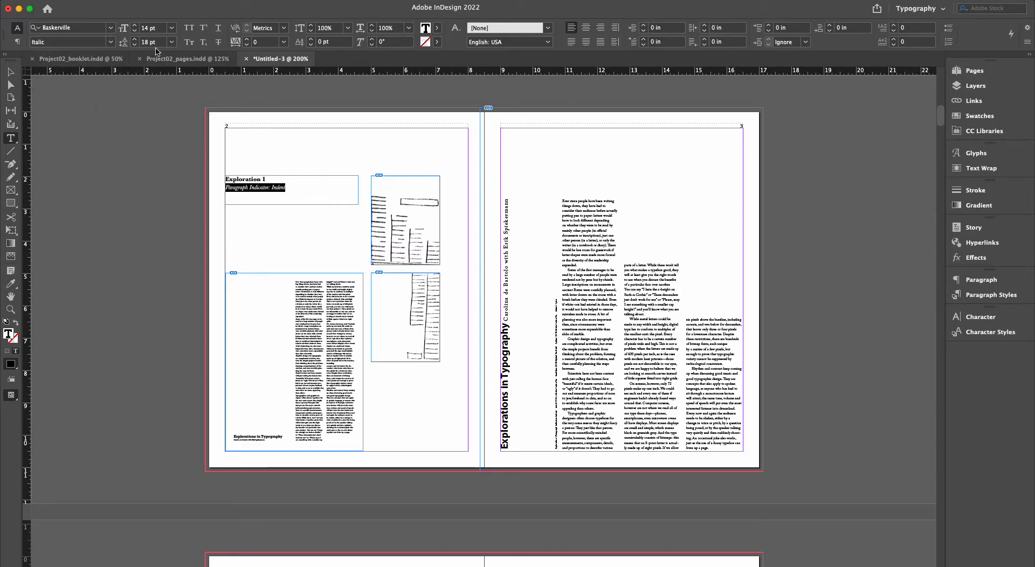
{"action": "left_click", "coordinate": [111, 43]}
{"action": "left_click", "coordinate": [64, 87]}
{"action": "left_click", "coordinate": [141, 27]}
{"action": "type", "text": "10"}
{"action": "key", "text": "Tab"}
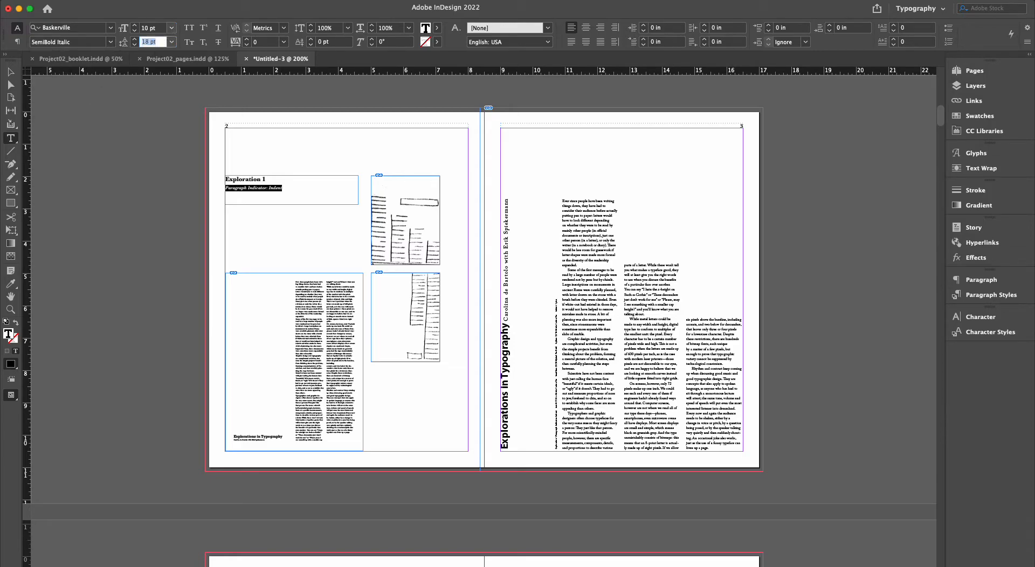
{"action": "type", "text": "14"}
{"action": "key", "text": "Return"}
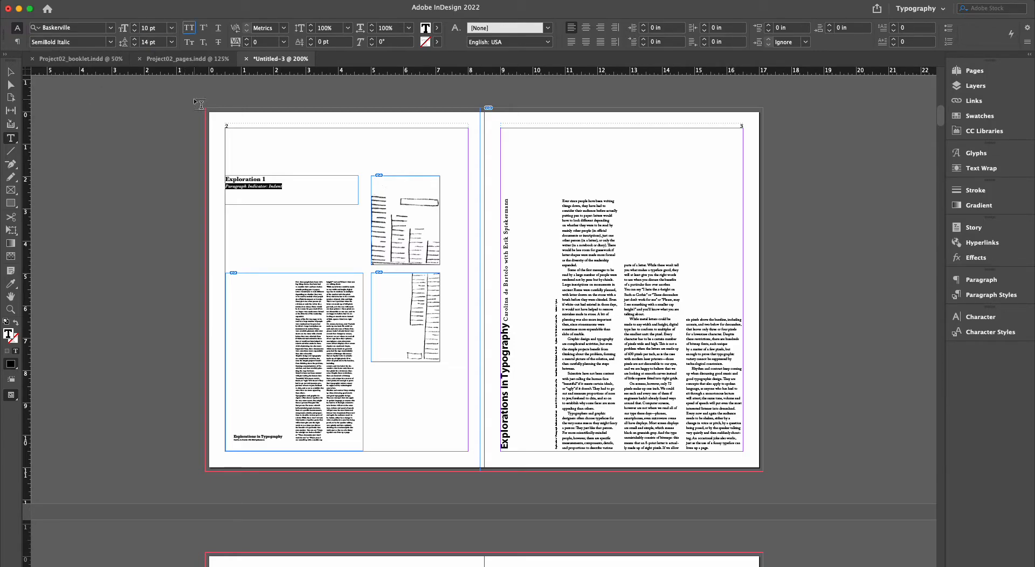
{"action": "left_click", "coordinate": [295, 182]}
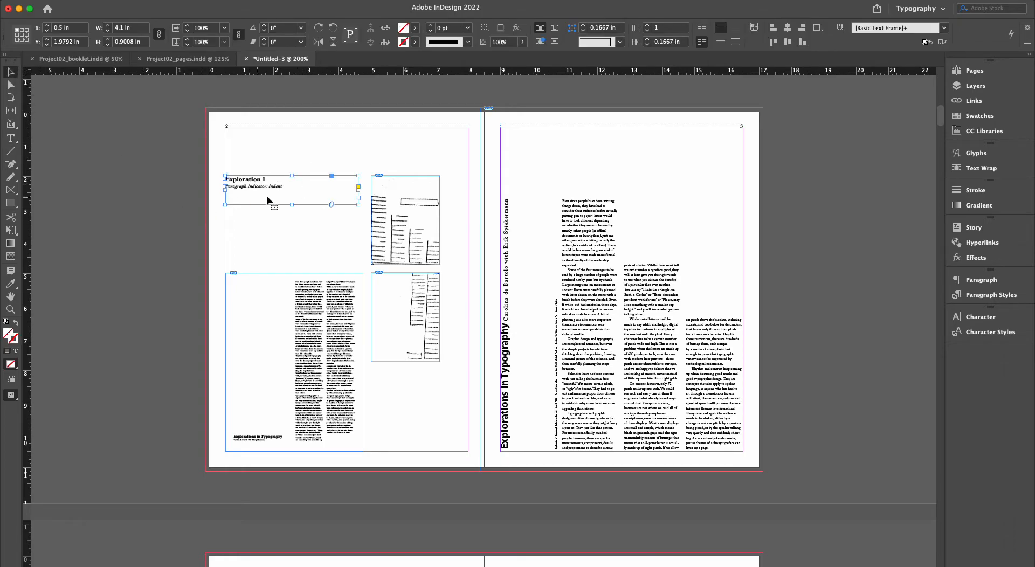
Create a character style named "Exploration Headline" from the formatted "Exploration 1" line
{"action": "left_click", "coordinate": [273, 179]}
{"action": "left_click_drag", "start_coordinate": [273, 179], "coordinate": [218, 184]}
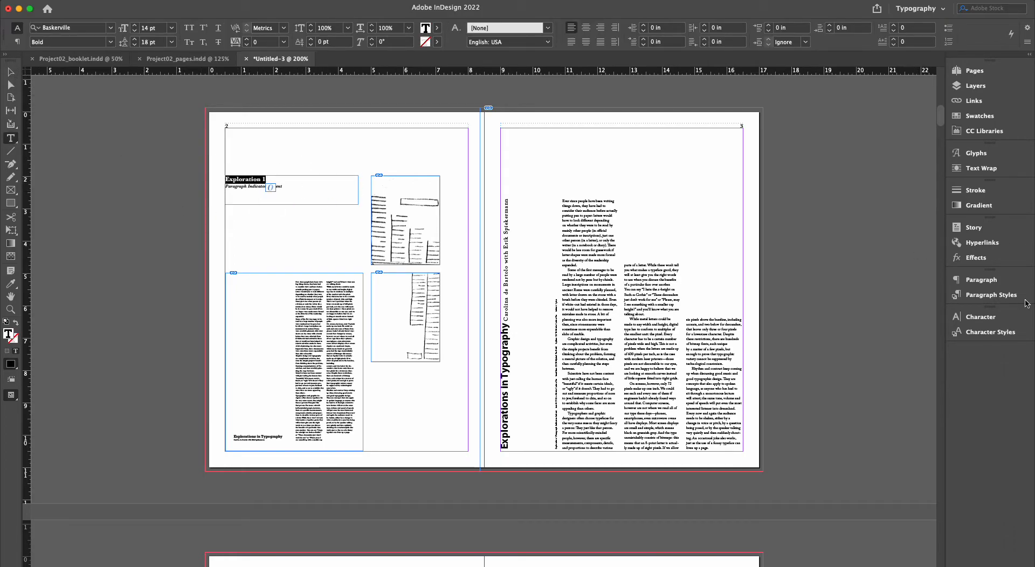
{"action": "left_click", "coordinate": [993, 332]}
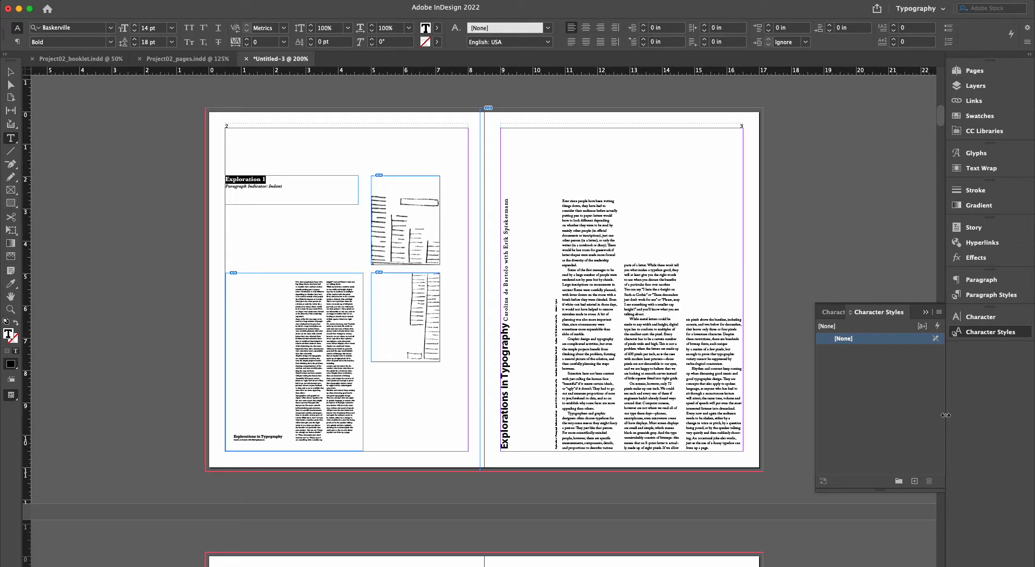
{"action": "left_click", "coordinate": [914, 481]}
{"action": "double_click", "coordinate": [863, 350]}
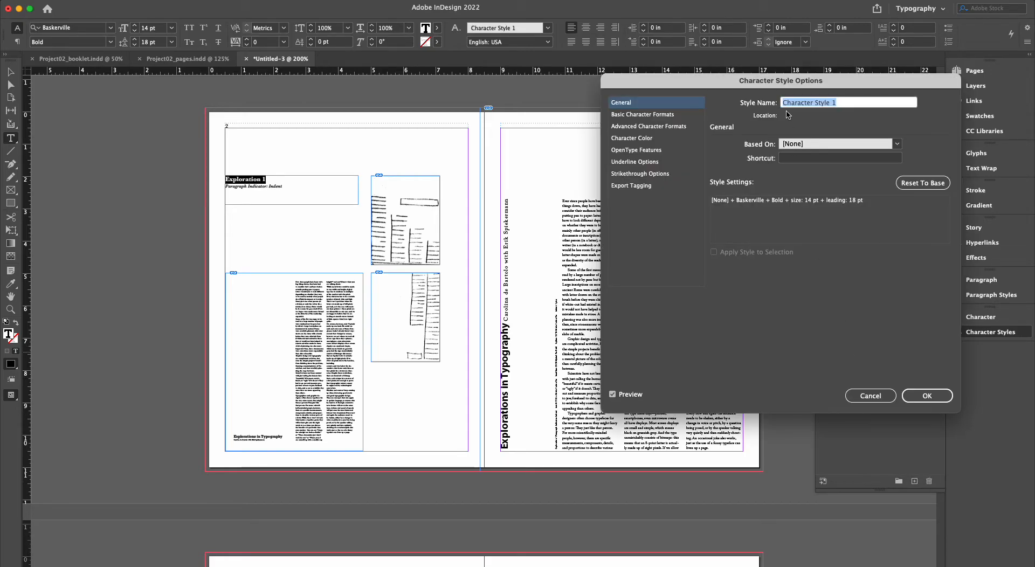
{"action": "type", "text": "Exploration Headline"}
{"action": "key", "text": "Return"}
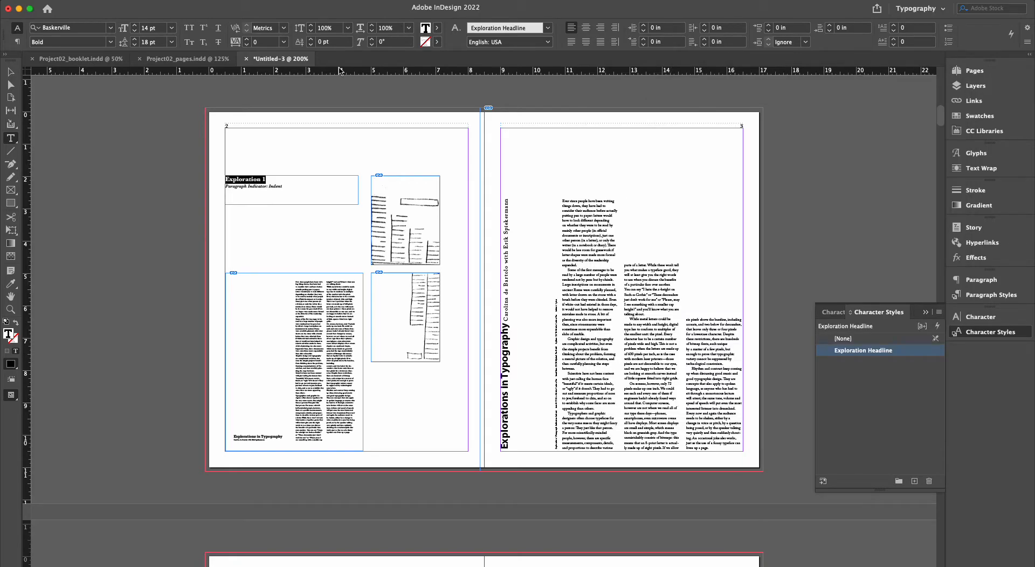
Create a character style named "Actual Exploration Name Byline" from the italic "Paragraph Indicator: Indent" line
{"action": "left_click_drag", "start_coordinate": [282, 186], "coordinate": [213, 189]}
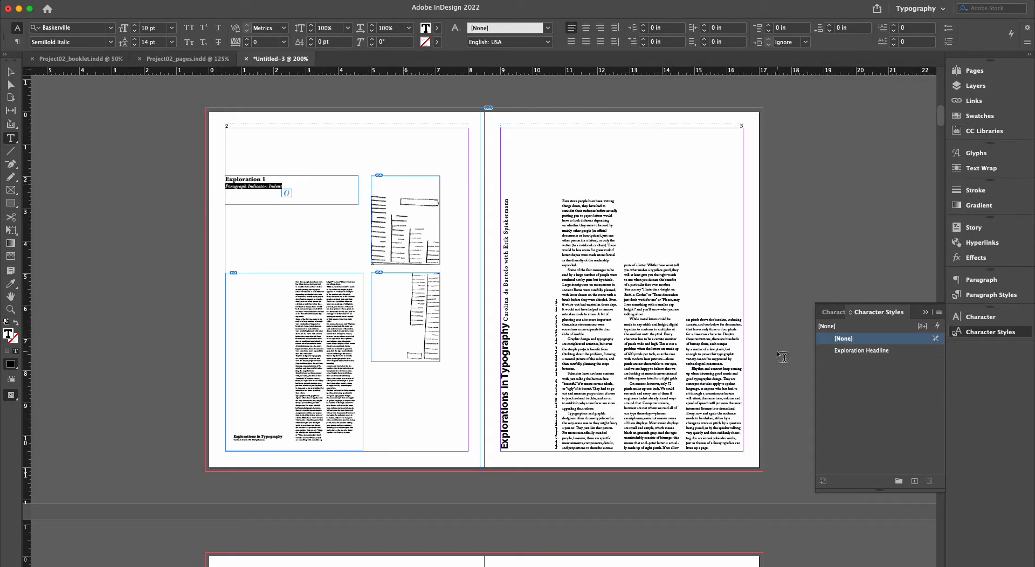
{"action": "left_click", "coordinate": [914, 481]}
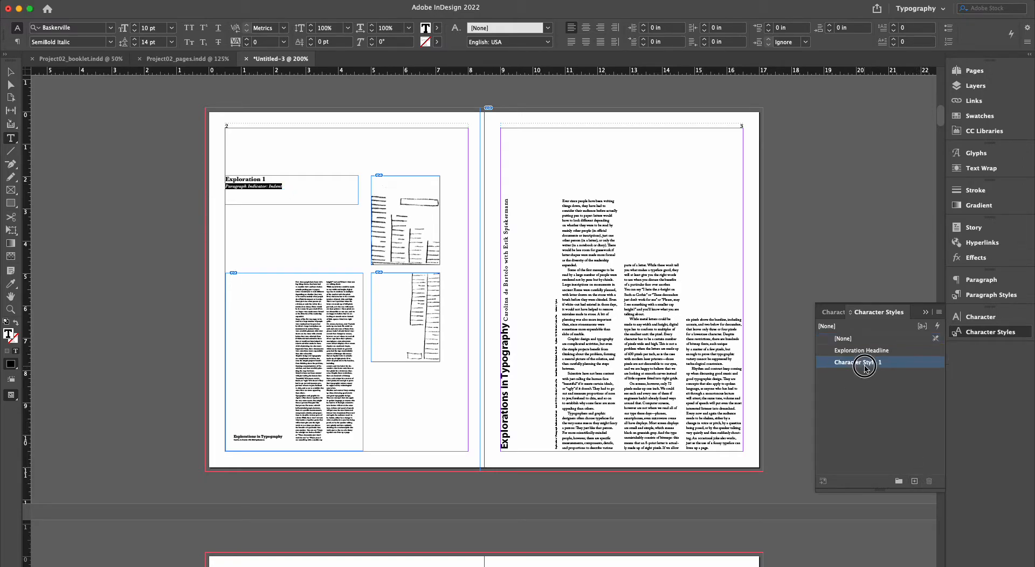
{"action": "double_click", "coordinate": [867, 362]}
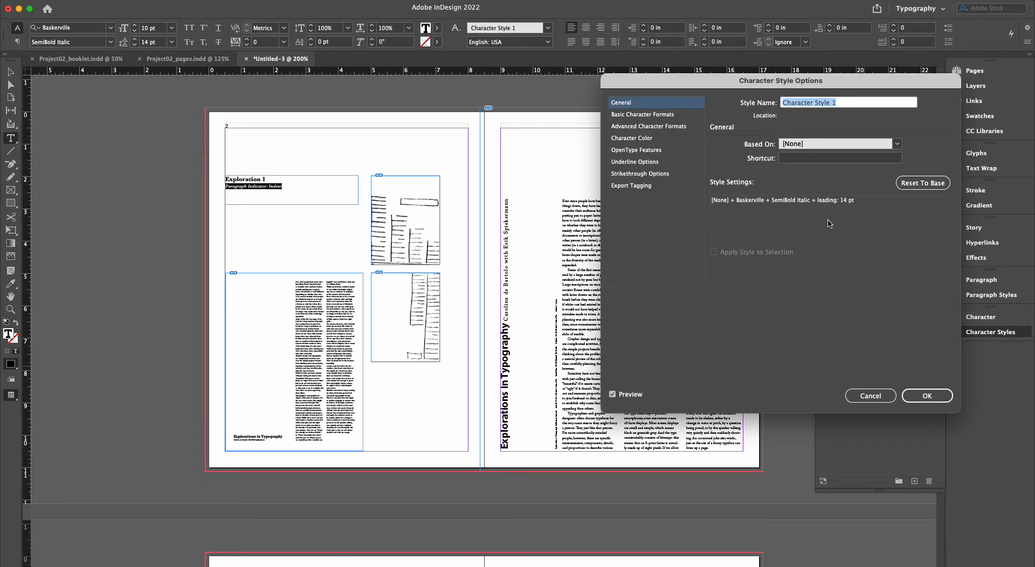
{"action": "type", "text": "Actual Exploration Name Byline"}
{"action": "key", "text": "Return"}
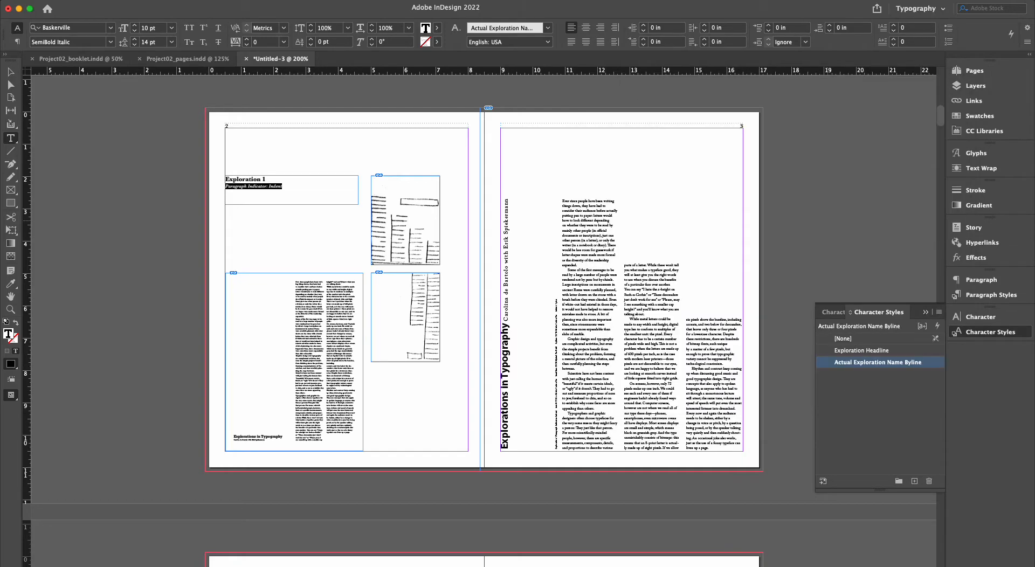
Widen the caption text frame to match the framed PDF below it, and preview the spread without guides
{"action": "left_click", "coordinate": [10, 72]}
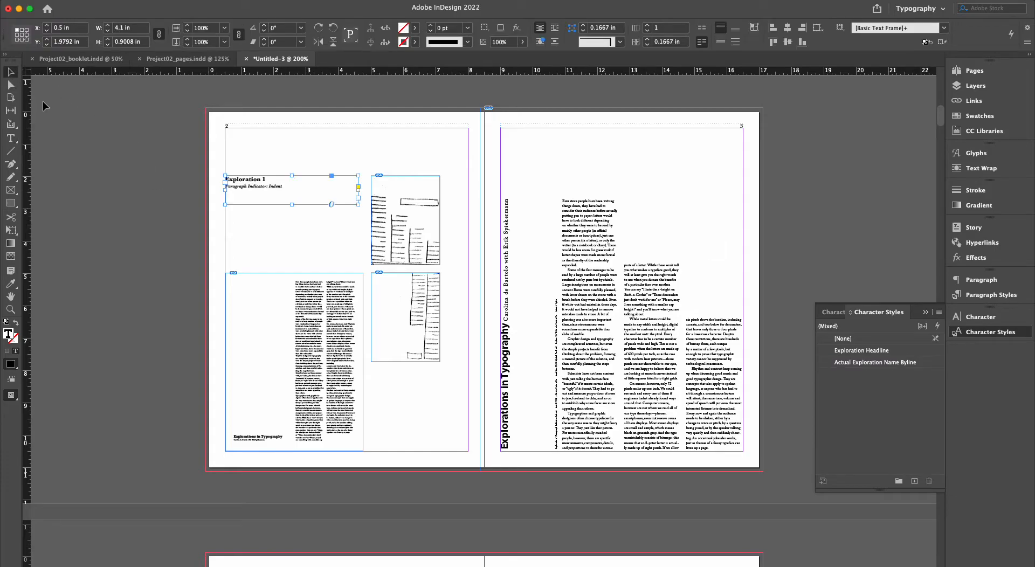
{"action": "left_click", "coordinate": [123, 215]}
{"action": "left_click", "coordinate": [357, 188]}
{"action": "left_click_drag", "start_coordinate": [358, 190], "coordinate": [365, 190]}
{"action": "key", "text": "w"}
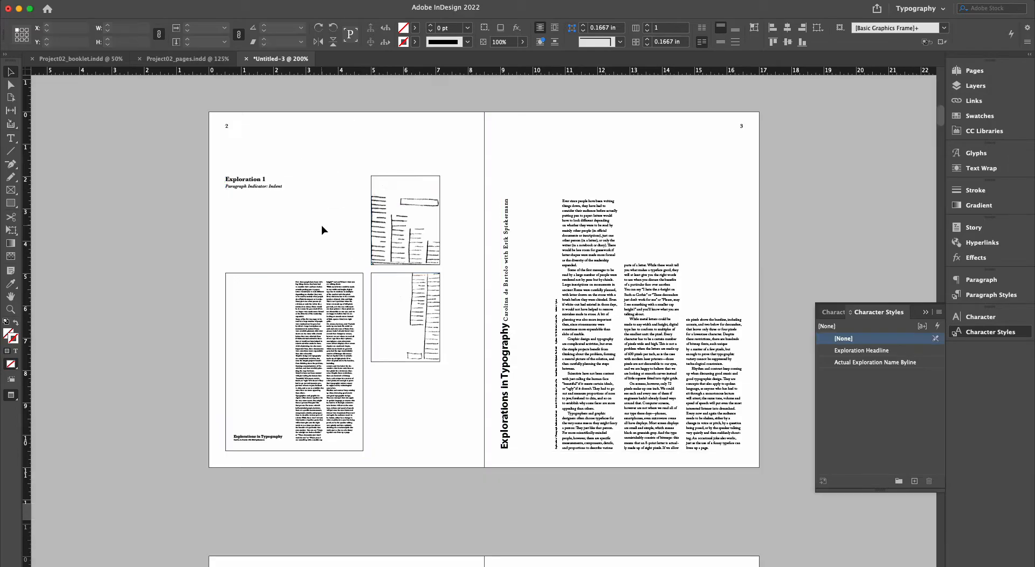
{"action": "left_click", "coordinate": [315, 231]}
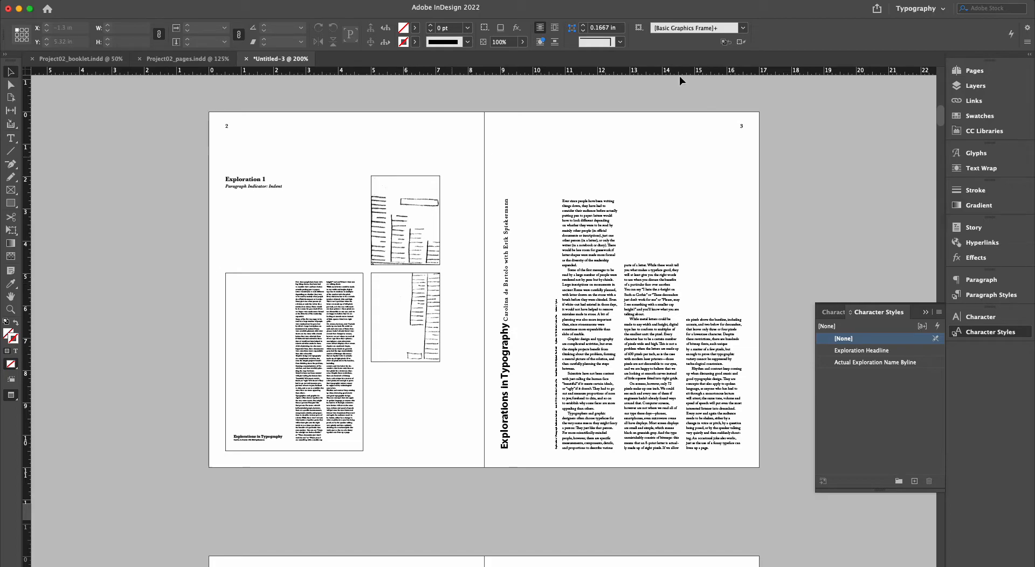
Select and copy all caption, sketch and PDF frames on the page 2–3 spread, and deselect them
{"action": "left_click", "coordinate": [971, 67]}
{"action": "left_click", "coordinate": [622, 289]}
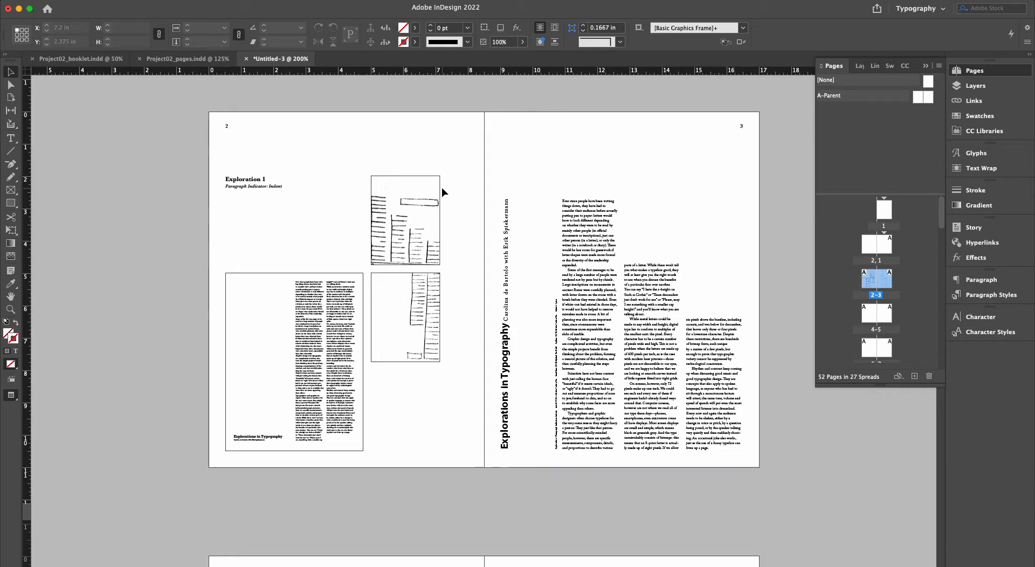
{"action": "left_click_drag", "start_coordinate": [223, 106], "coordinate": [787, 471]}
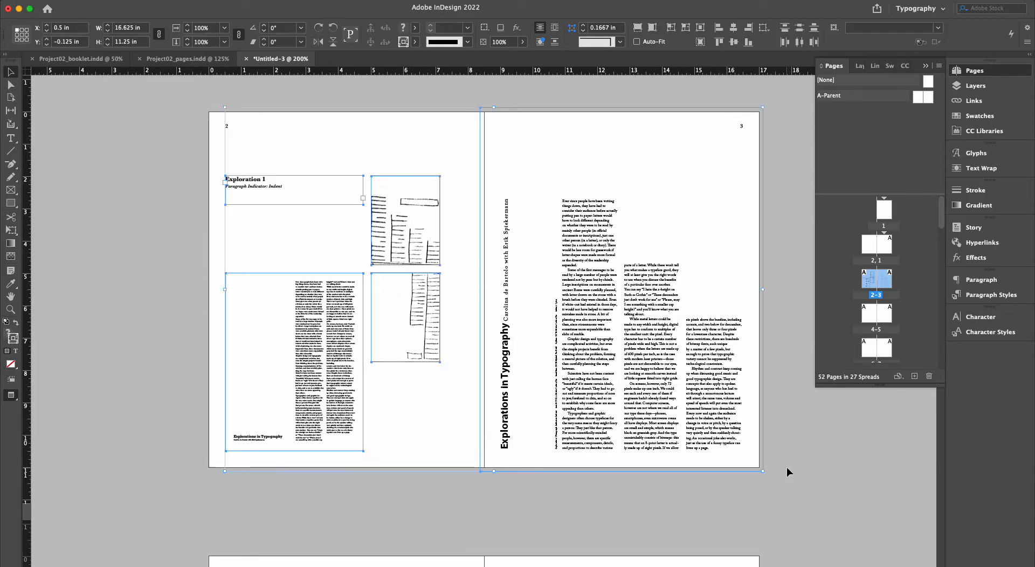
{"action": "left_click", "coordinate": [791, 446]}
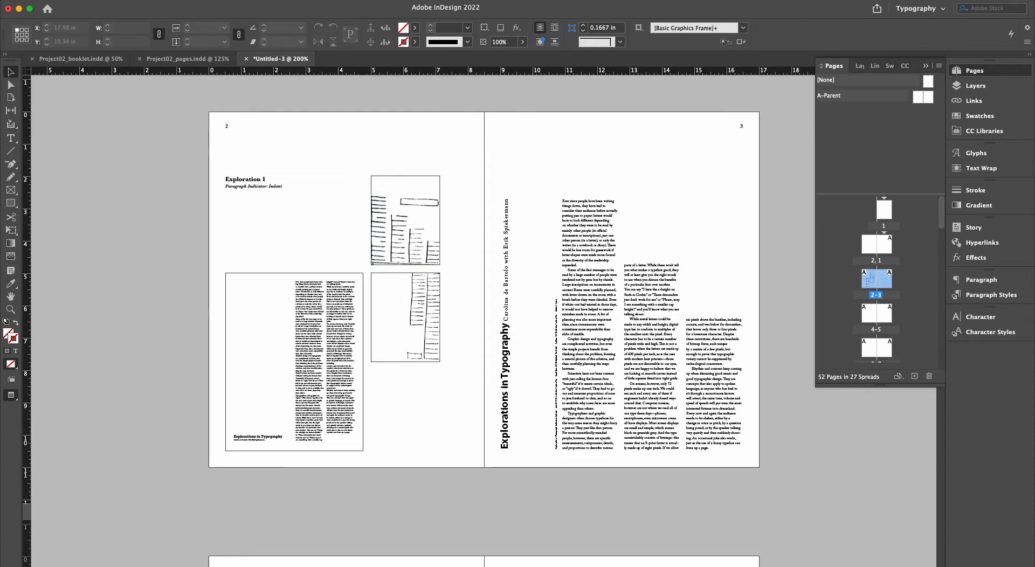
Add a second parent spread to the document and show its margins and guides
{"action": "left_click", "coordinate": [889, 130]}
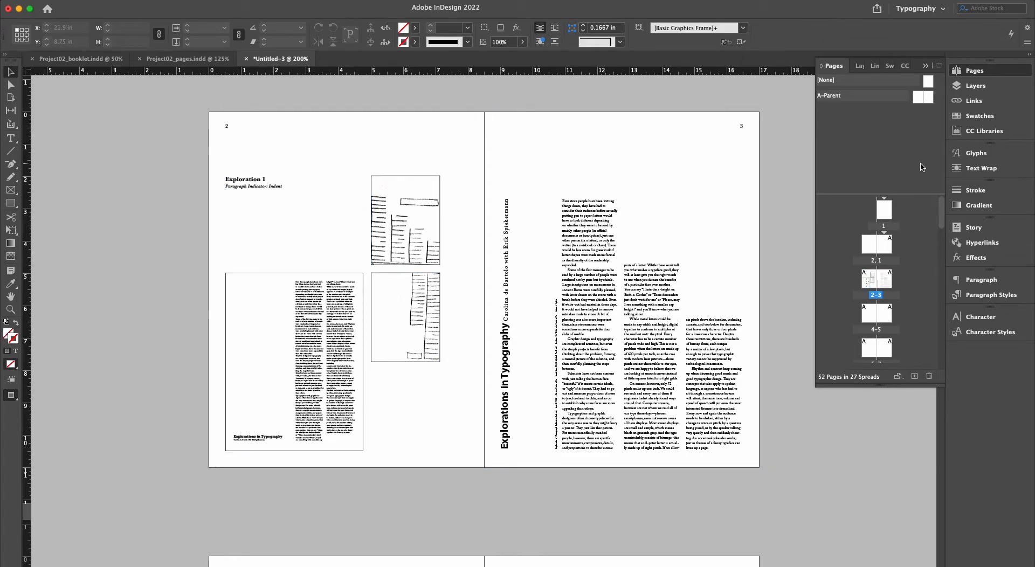
{"action": "left_click", "coordinate": [827, 95]}
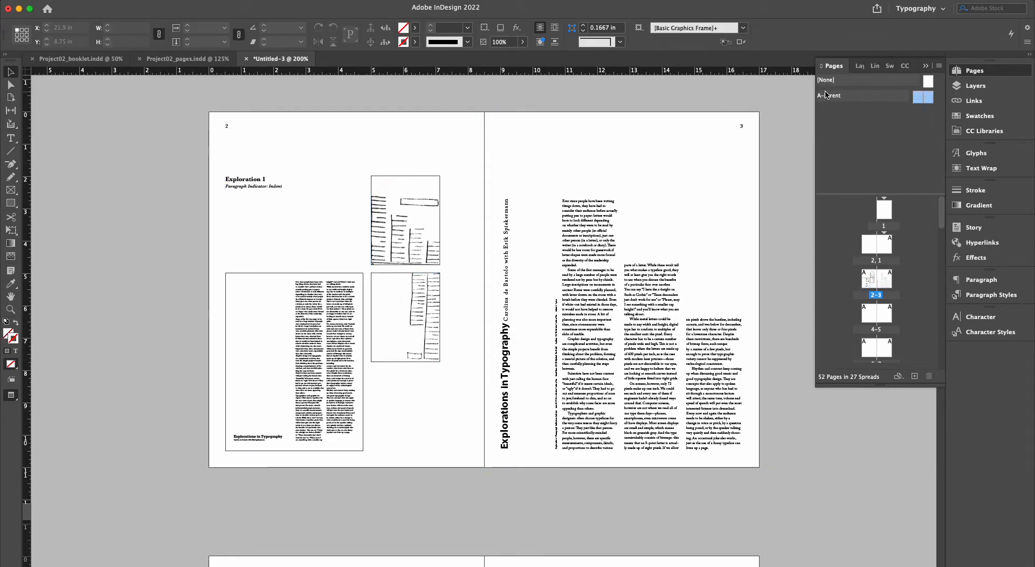
{"action": "left_click", "coordinate": [915, 376]}
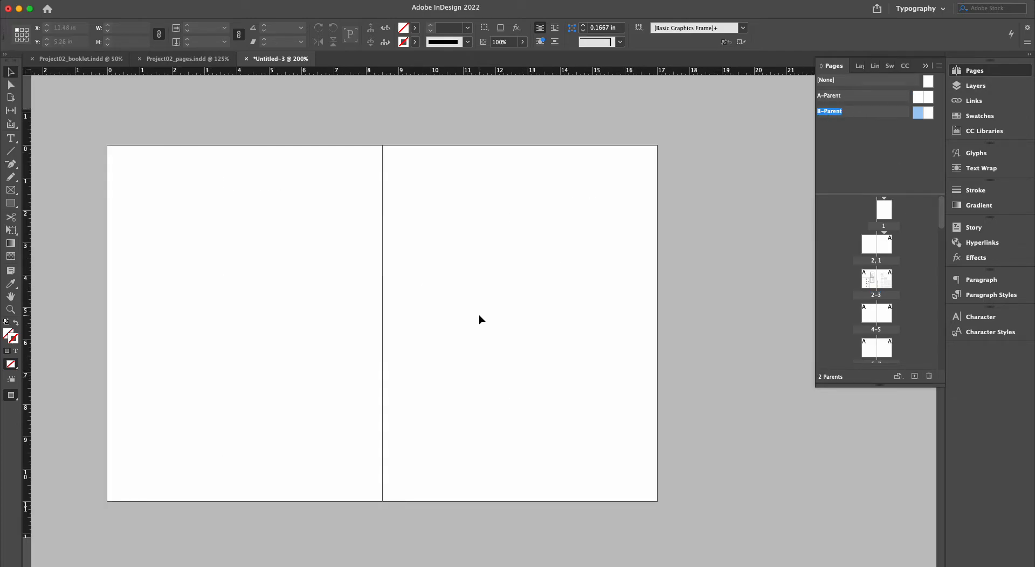
{"action": "key", "text": "w"}
{"action": "left_click_drag", "start_coordinate": [422, 321], "coordinate": [505, 316]}
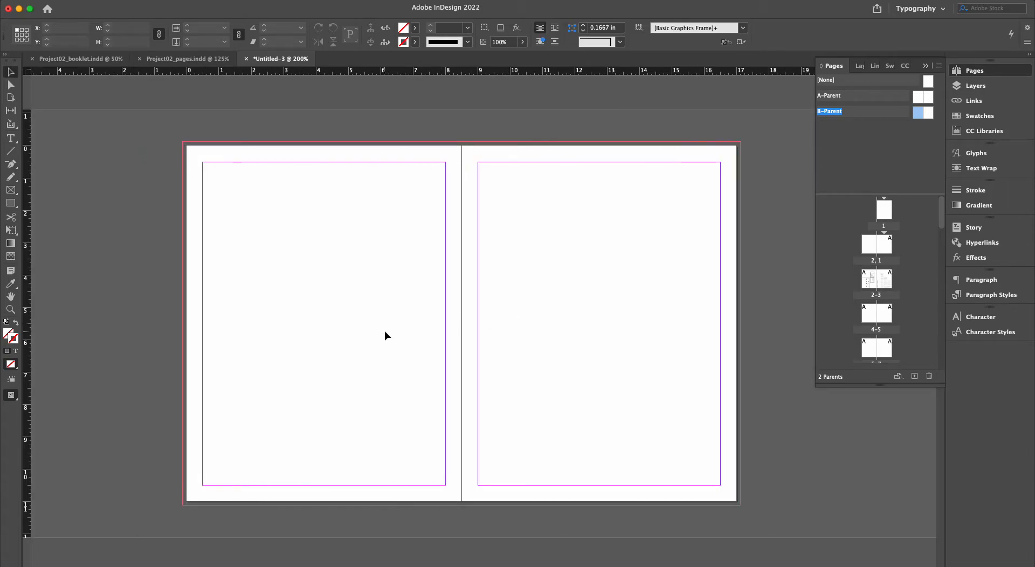
Paste the copied layout onto the new parent spread, align it with the page margins, and preview it without guides
{"action": "key", "text": "super+alt+shift+v"}
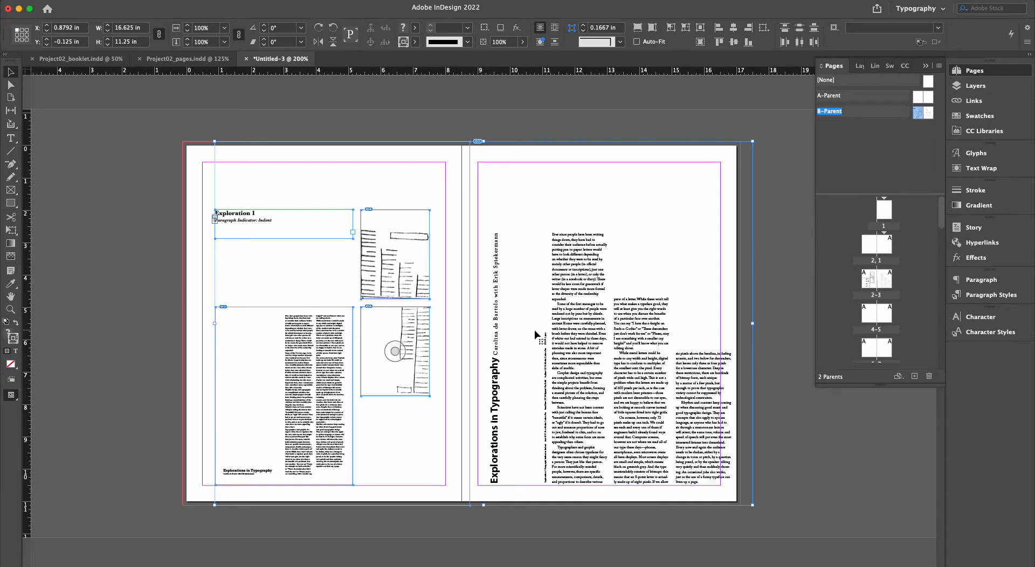
{"action": "left_click_drag", "start_coordinate": [663, 351], "coordinate": [651, 350]}
{"action": "left_click", "coordinate": [793, 442]}
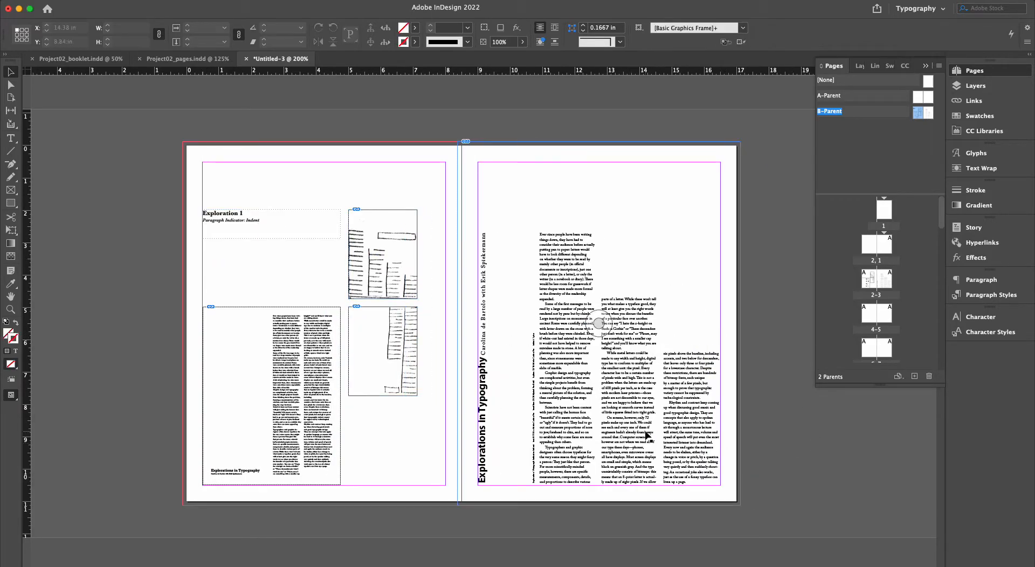
{"action": "key", "text": "w"}
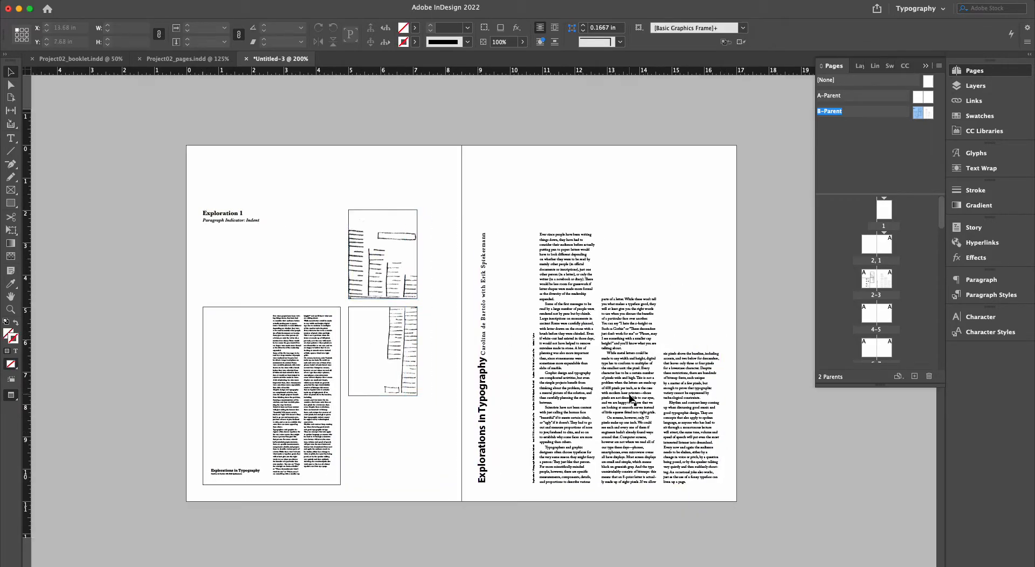
{"action": "left_click", "coordinate": [13, 86]}
{"action": "left_click", "coordinate": [580, 272]}
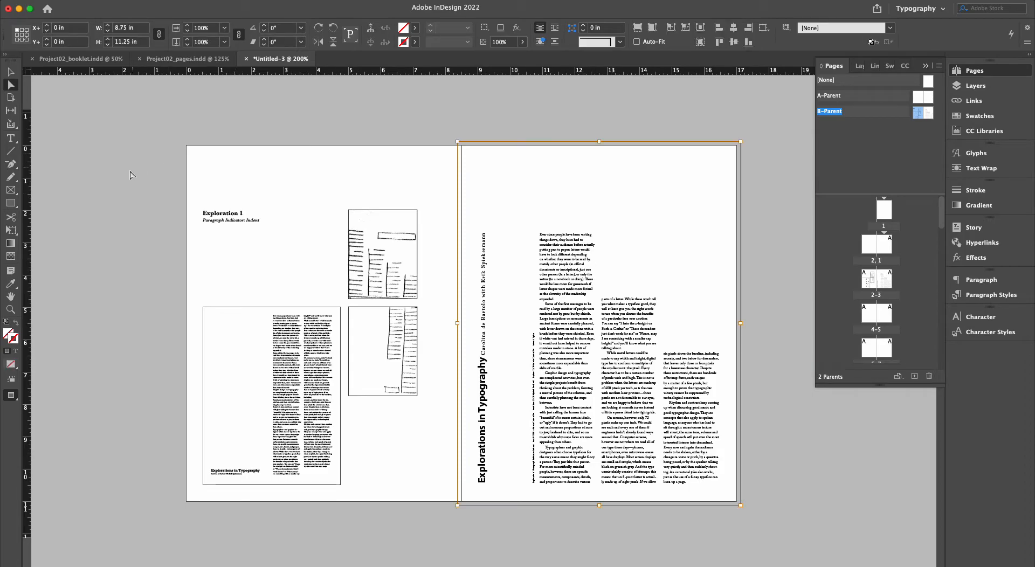
{"action": "left_click", "coordinate": [120, 189]}
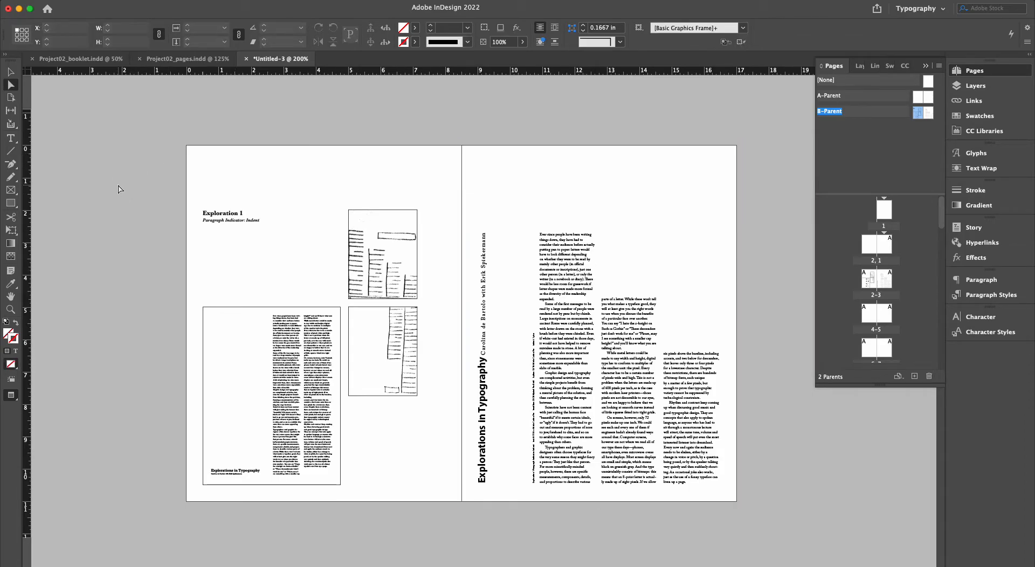
{"action": "left_click", "coordinate": [837, 113]}
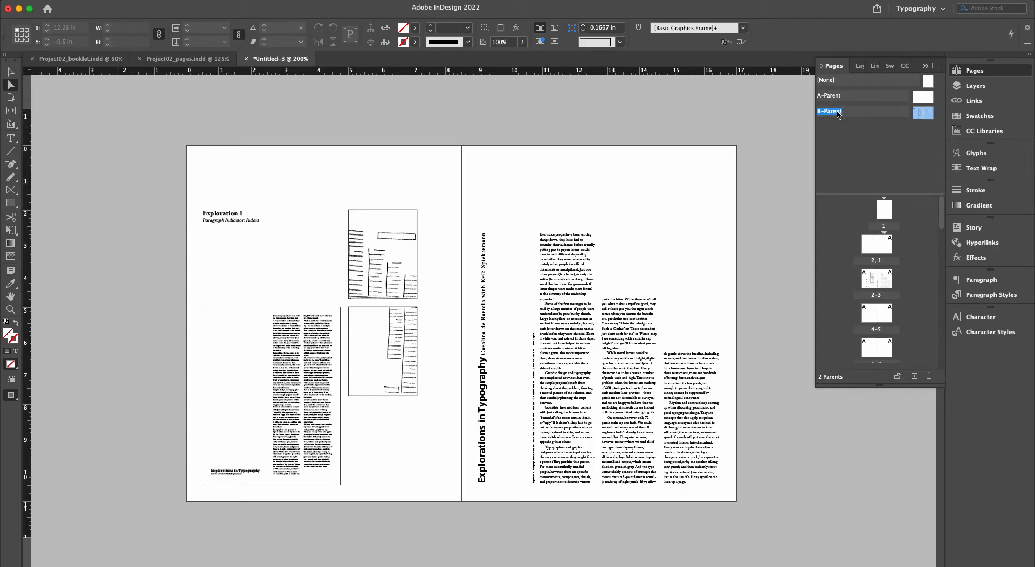
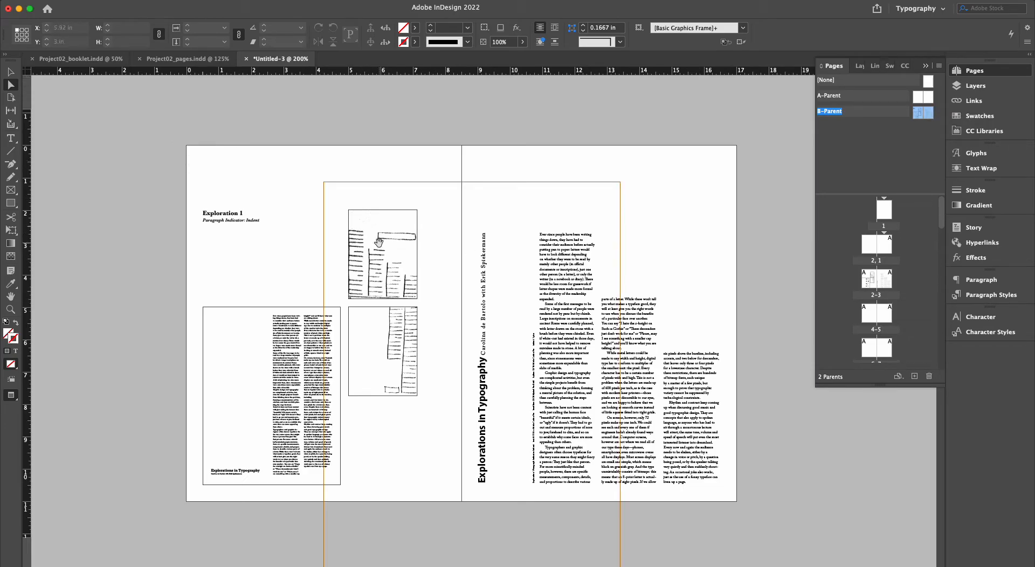
Delete the article image from the full-page frame on B-Parent's right page, and display the frame edges and guides
{"action": "left_click", "coordinate": [593, 335]}
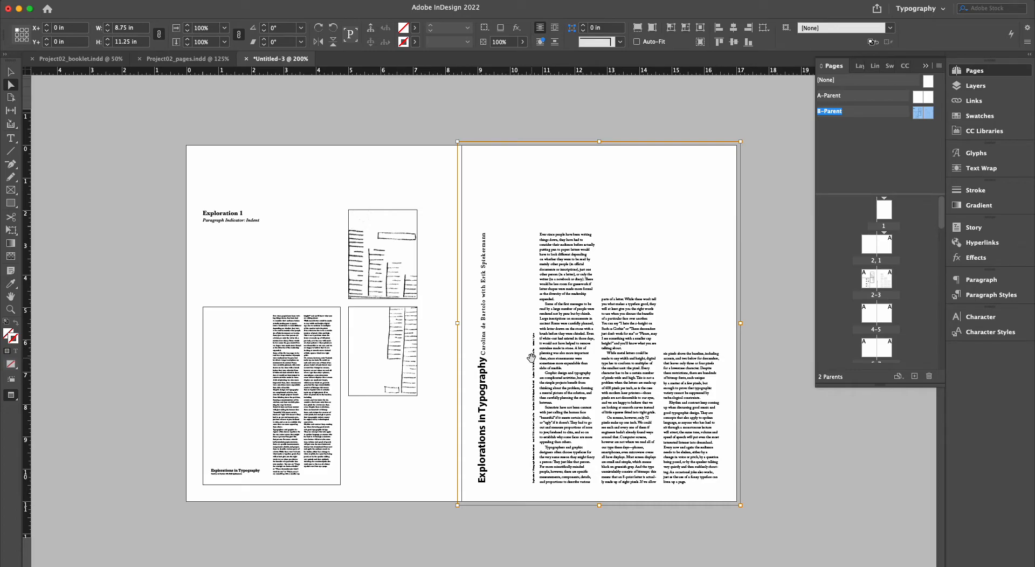
{"action": "key", "text": "Delete"}
{"action": "key", "text": "w"}
{"action": "key", "text": "v"}
{"action": "left_click", "coordinate": [724, 226]}
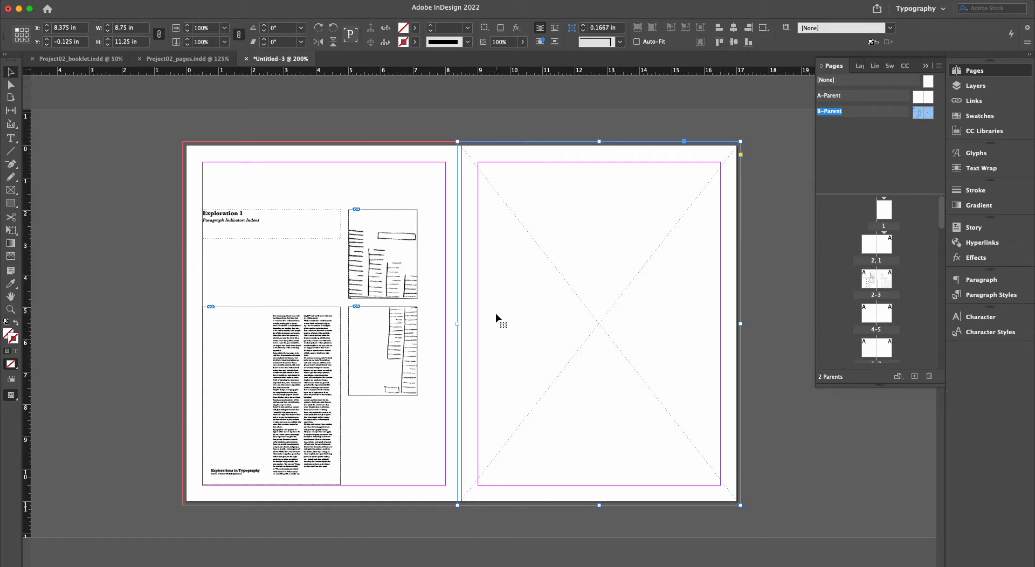
Delete the placed images from the two small frames and the large frame on B-Parent's left page, keeping the empty frames
{"action": "left_click", "coordinate": [400, 162]}
{"action": "left_click", "coordinate": [386, 231]}
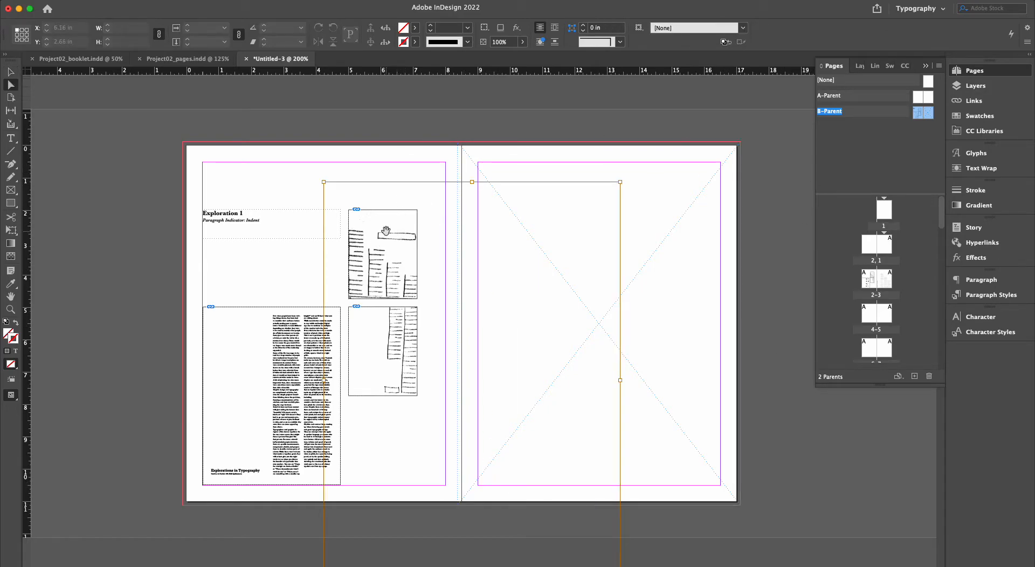
{"action": "key", "text": "Delete"}
{"action": "left_click", "coordinate": [382, 320]}
{"action": "key", "text": "Delete"}
{"action": "left_click", "coordinate": [275, 345]}
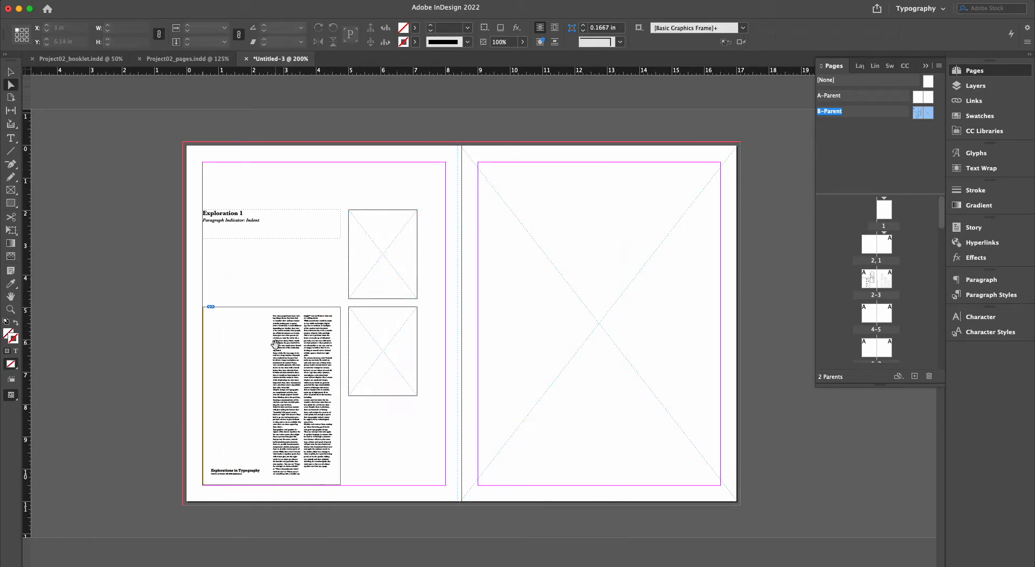
{"action": "key", "text": "Delete"}
Change the left page's heading to "Exploration XX" and its italic subtitle to "xxx", and check the spread in preview mode
{"action": "key", "text": "t"}
{"action": "left_click", "coordinate": [247, 209]}
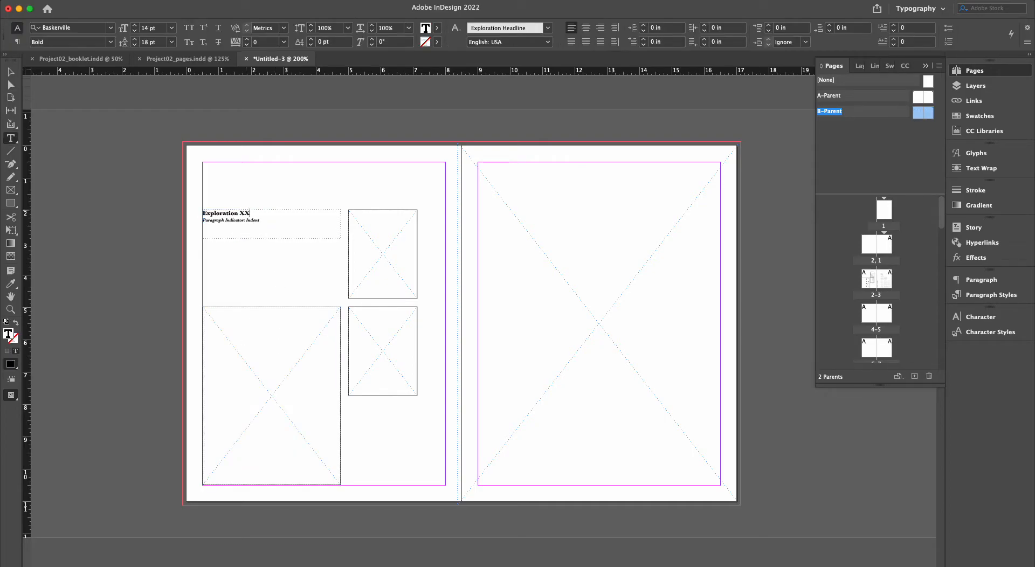
{"action": "left_click_drag", "start_coordinate": [272, 220], "coordinate": [203, 220]}
{"action": "type", "text": "x"}
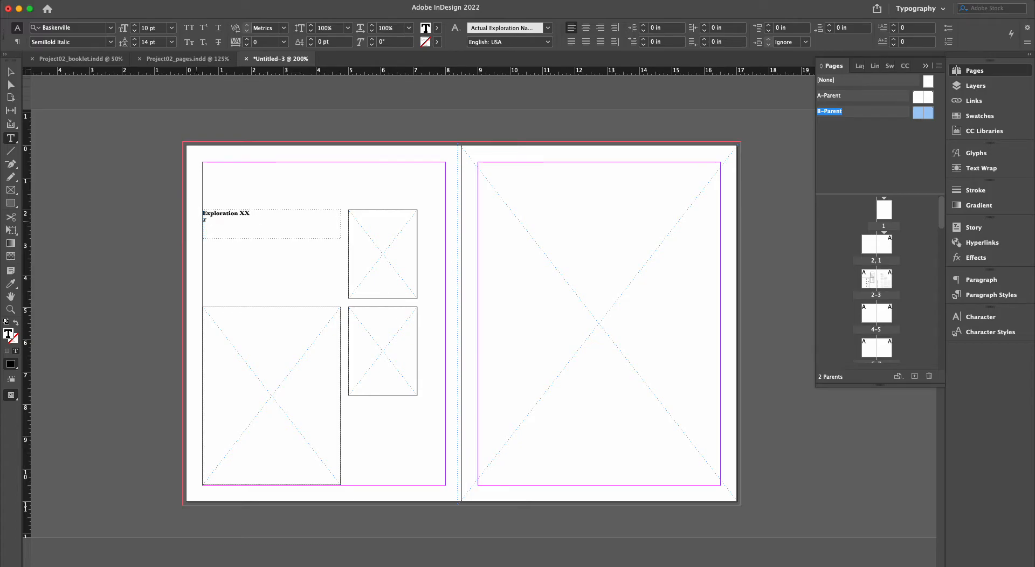
{"action": "key", "text": "Escape"}
{"action": "left_click", "coordinate": [101, 180]}
{"action": "key", "text": "w"}
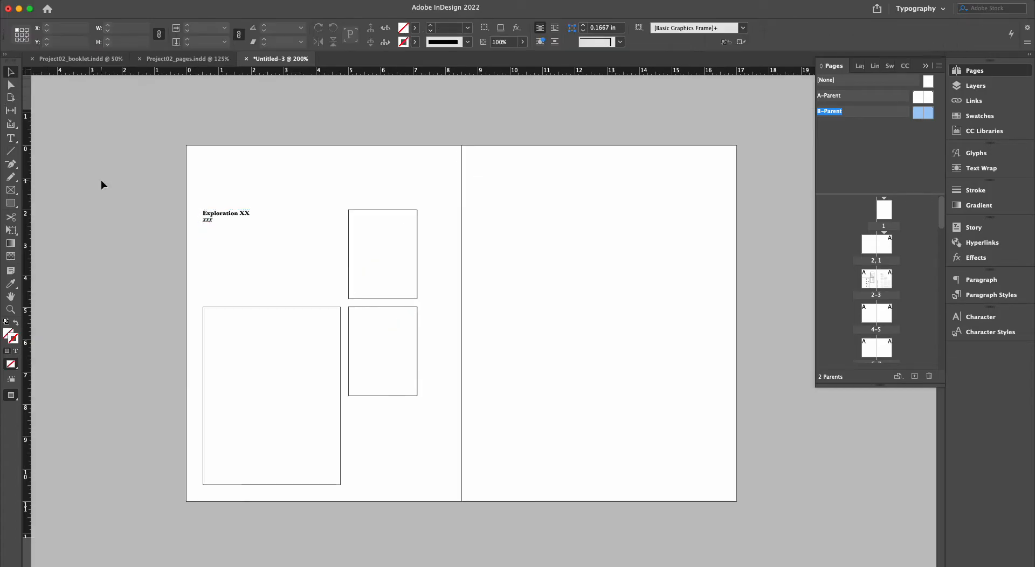
{"action": "key", "text": "w"}
{"action": "key", "text": "w"}
{"action": "left_click", "coordinate": [882, 138]}
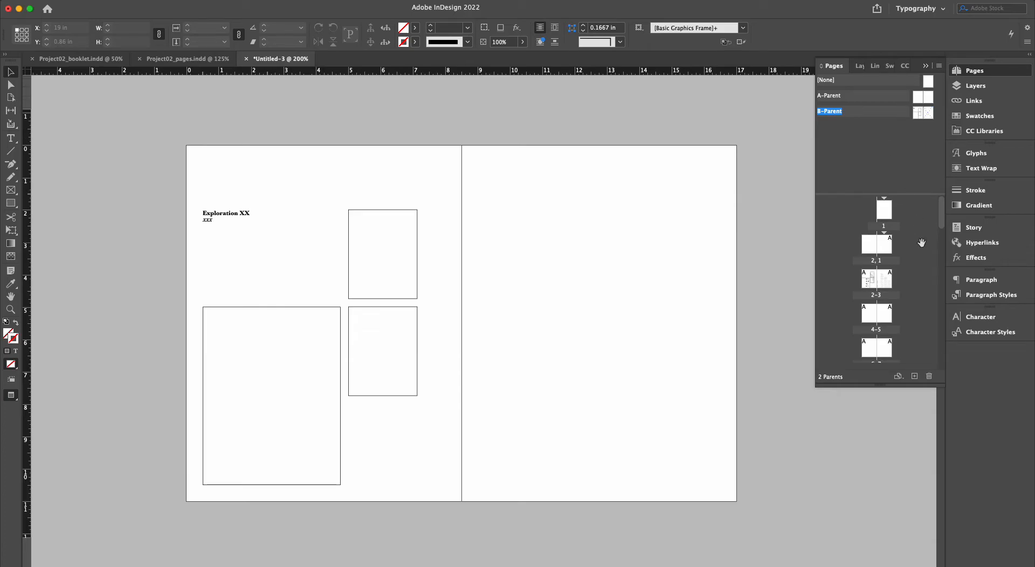
Leave the parent spread and open the document spread with pages 2–3
{"action": "left_click", "coordinate": [887, 248]}
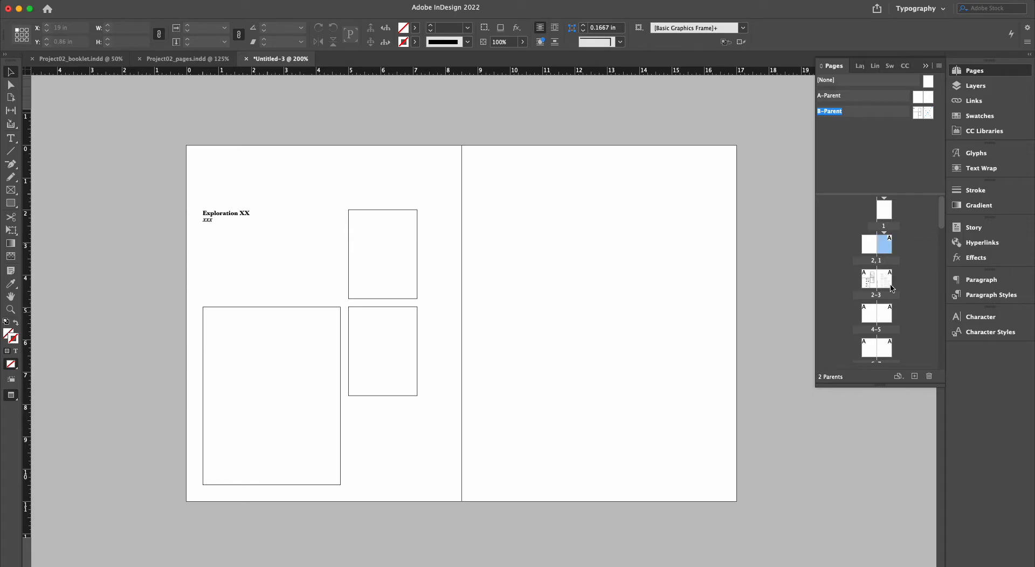
{"action": "left_click", "coordinate": [866, 278]}
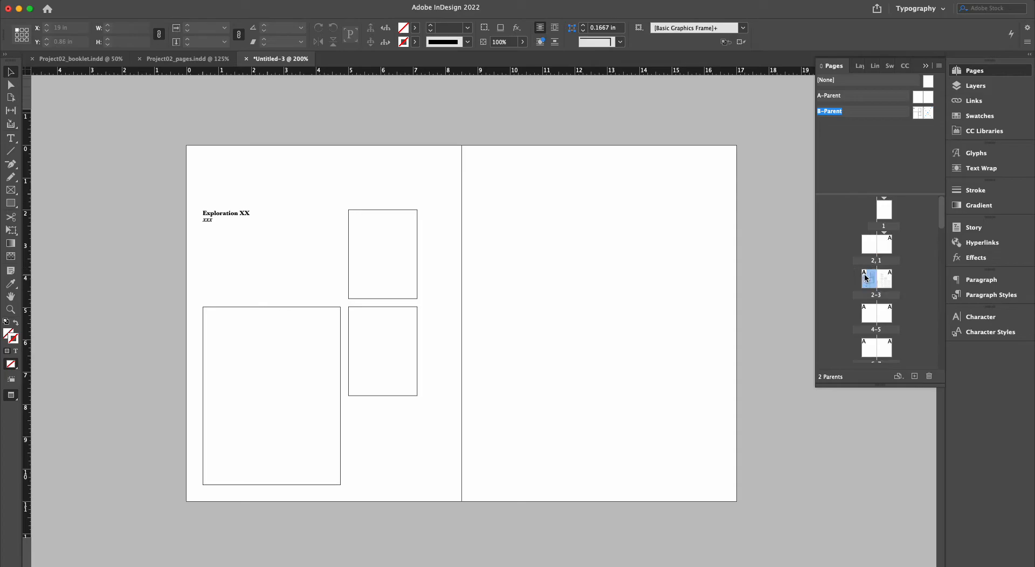
{"action": "double_click", "coordinate": [868, 284]}
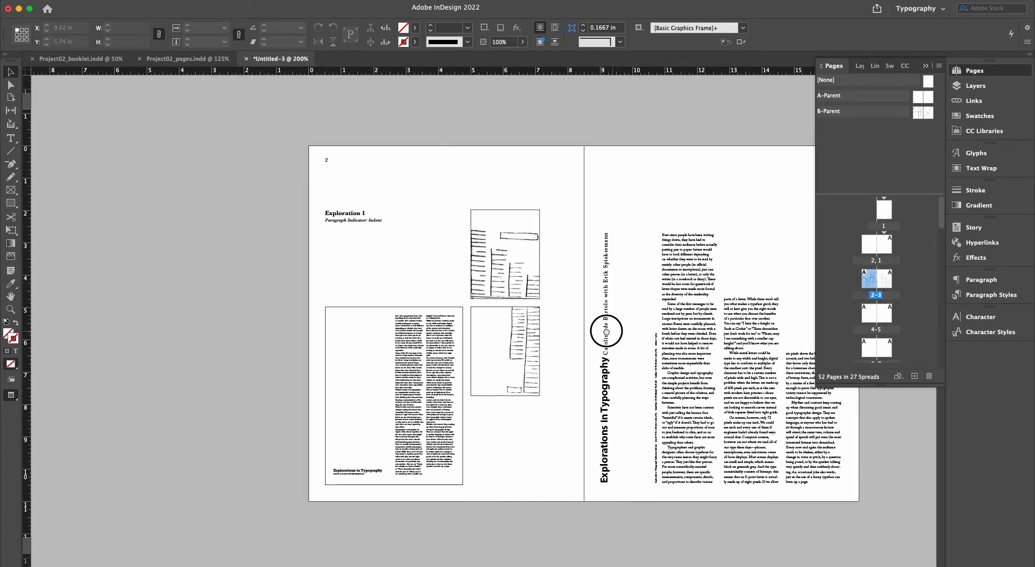
Try to apply B-Parent to the page range from page 2 through page 47
{"action": "scroll", "coordinate": [888, 324], "scroll_direction": "down", "scroll_amount": 10}
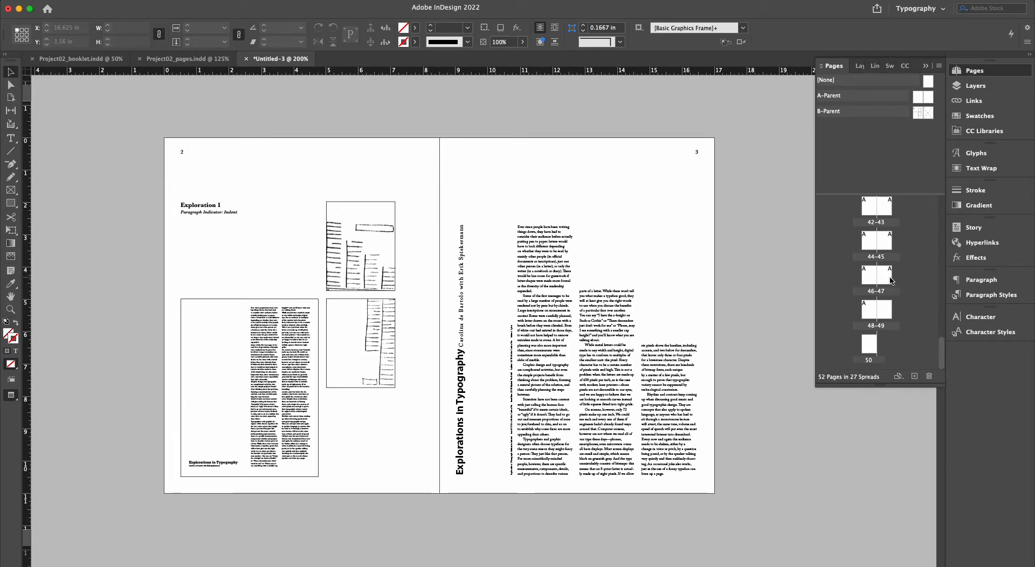
{"action": "left_click", "coordinate": [891, 280], "text": "shift"}
{"action": "scroll", "coordinate": [861, 261], "scroll_direction": "up", "scroll_amount": 10}
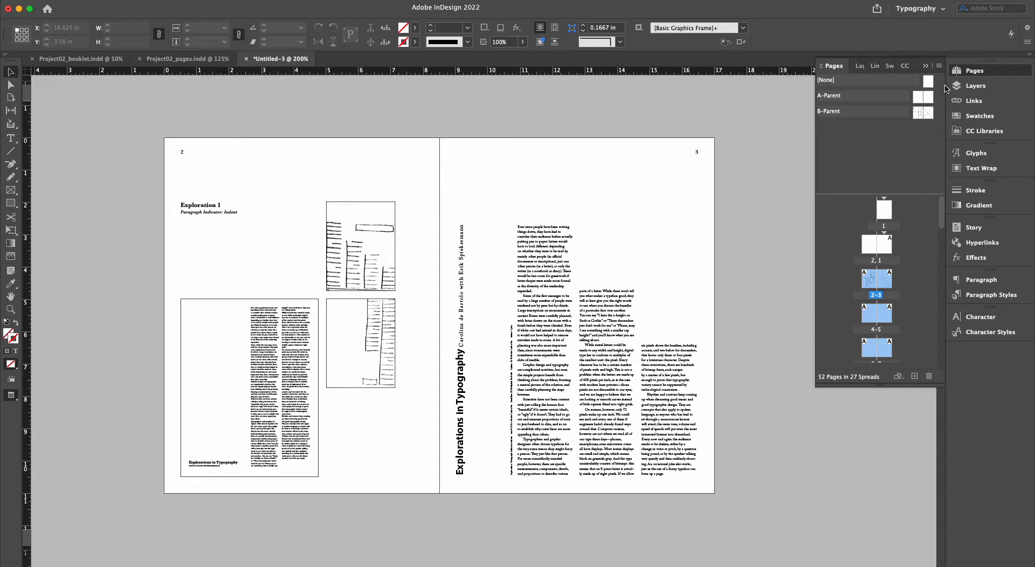
{"action": "left_click", "coordinate": [939, 66]}
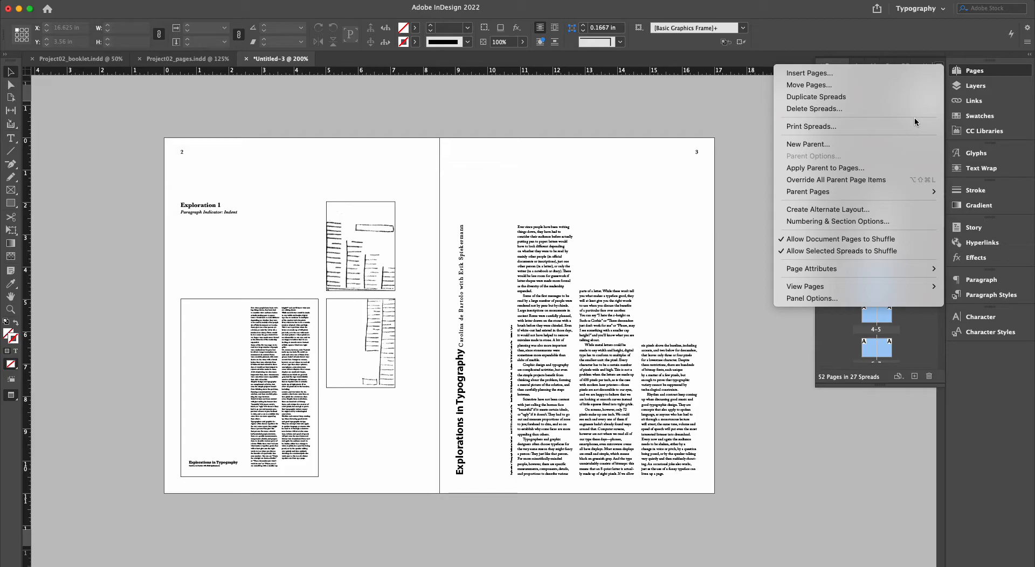
{"action": "left_click", "coordinate": [746, 196]}
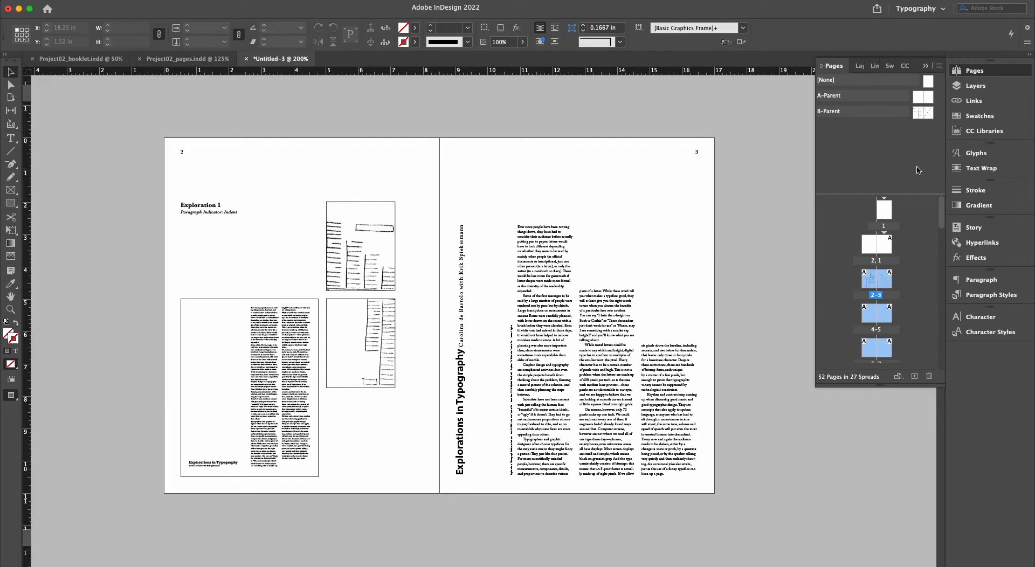
{"action": "right_click", "coordinate": [876, 282]}
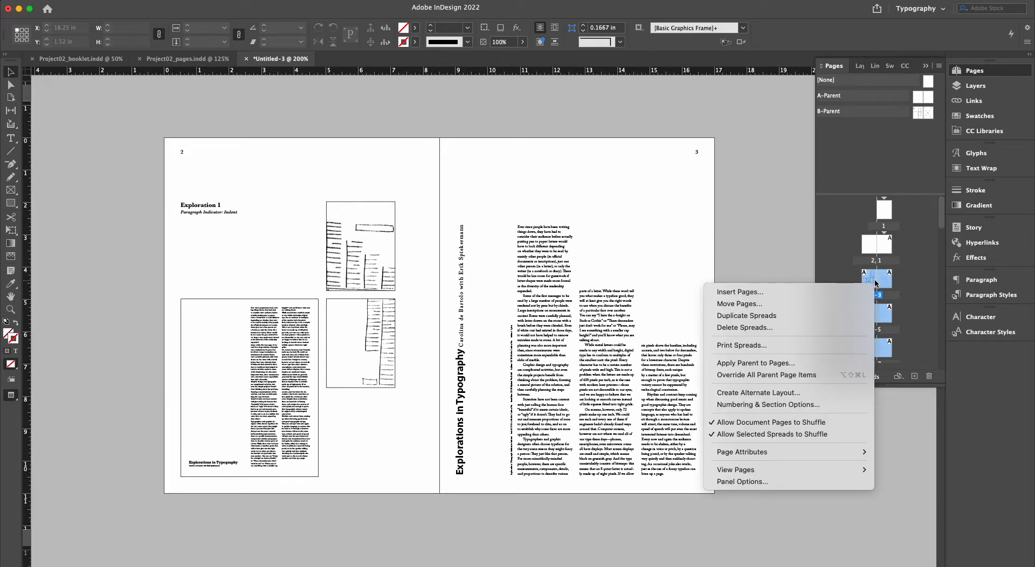
{"action": "left_click", "coordinate": [904, 270]}
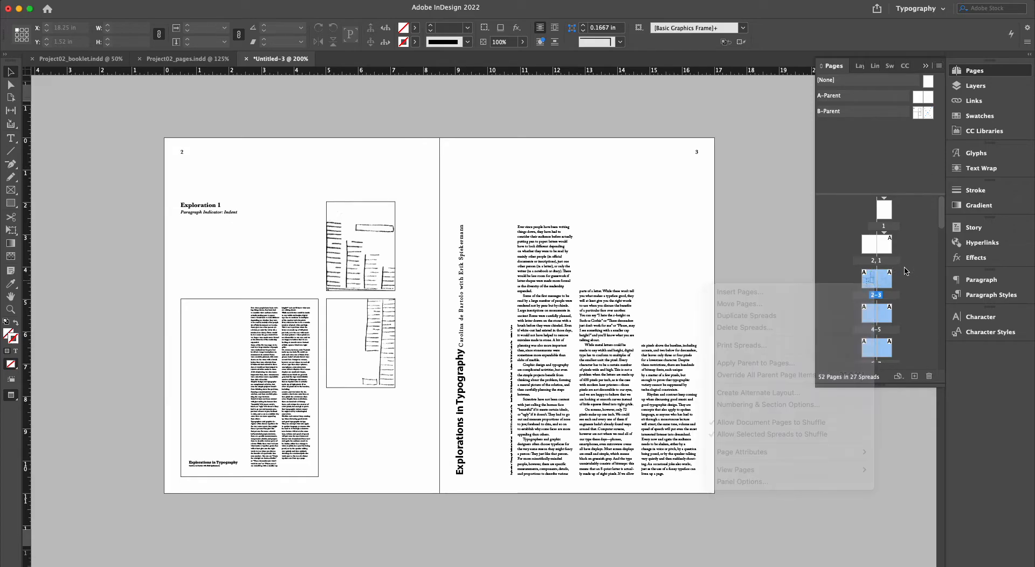
{"action": "right_click", "coordinate": [884, 280]}
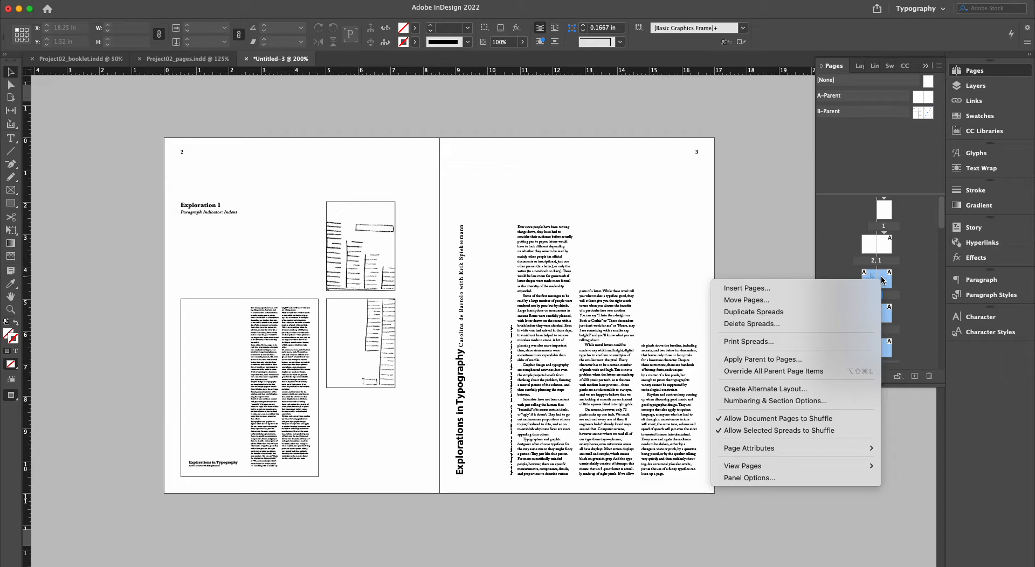
{"action": "left_click", "coordinate": [802, 360]}
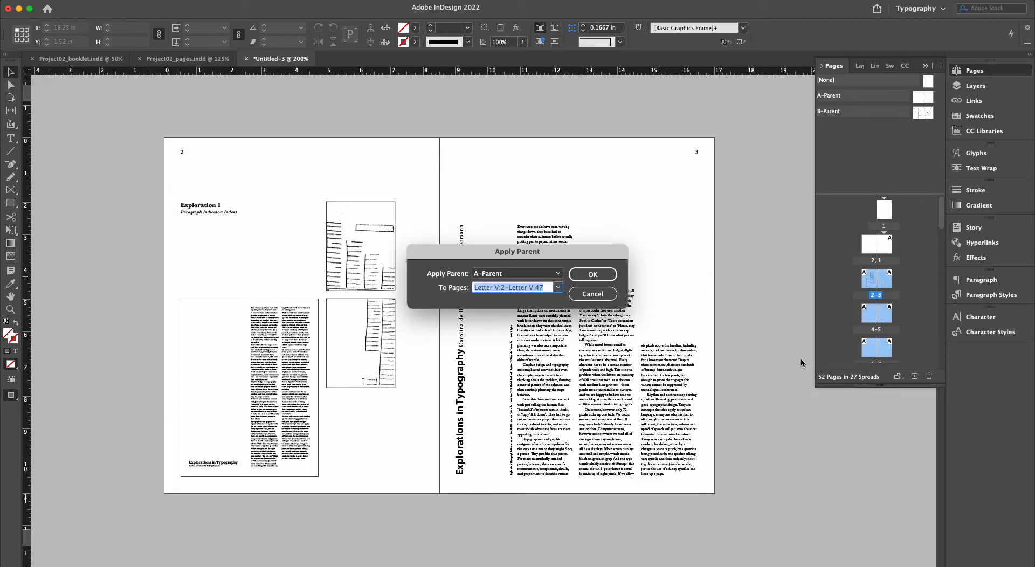
{"action": "left_click", "coordinate": [507, 275]}
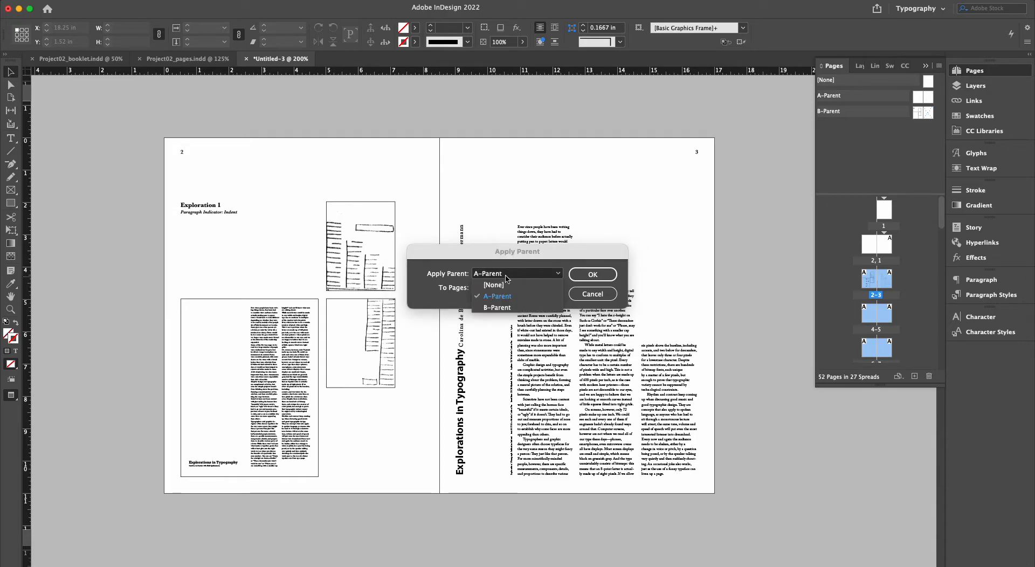
{"action": "left_click", "coordinate": [496, 308]}
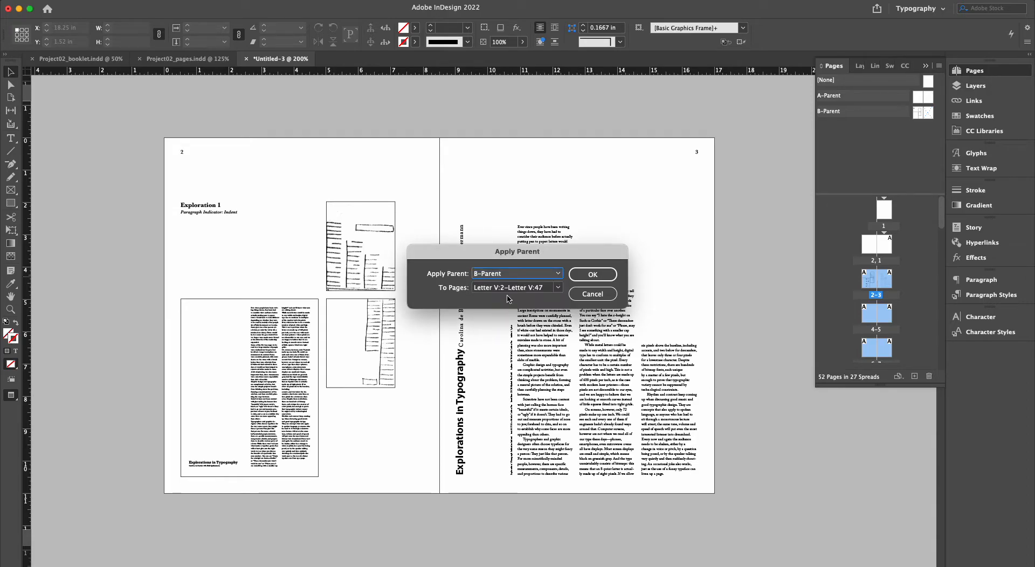
{"action": "left_click", "coordinate": [592, 275]}
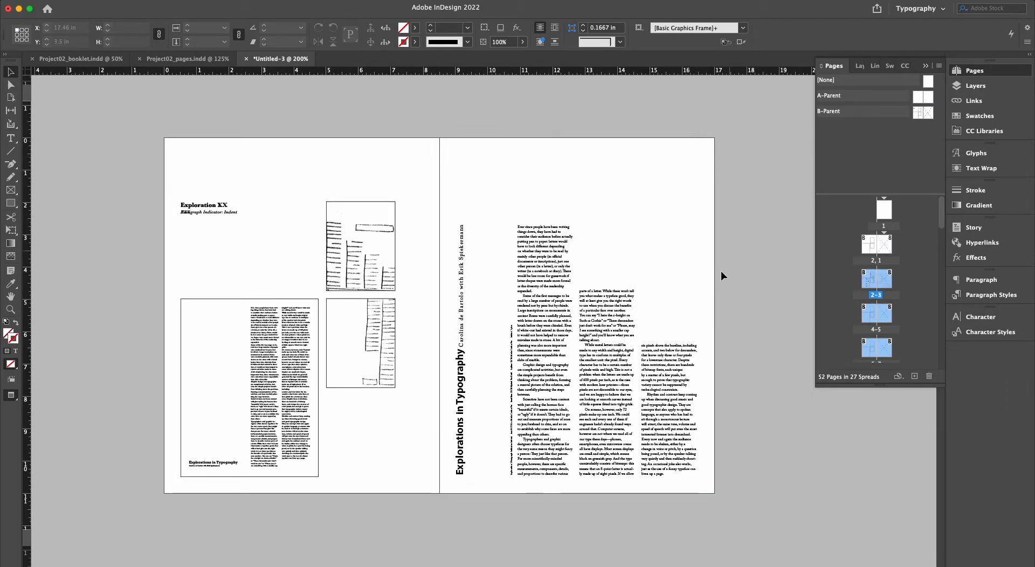
Inspect the overlapping objects and layers on spread 2–3, and undo applying B-Parent to the page range
{"action": "scroll", "coordinate": [736, 338], "scroll_direction": "down", "scroll_amount": 5}
{"action": "scroll", "coordinate": [736, 332], "scroll_direction": "up", "scroll_amount": 10}
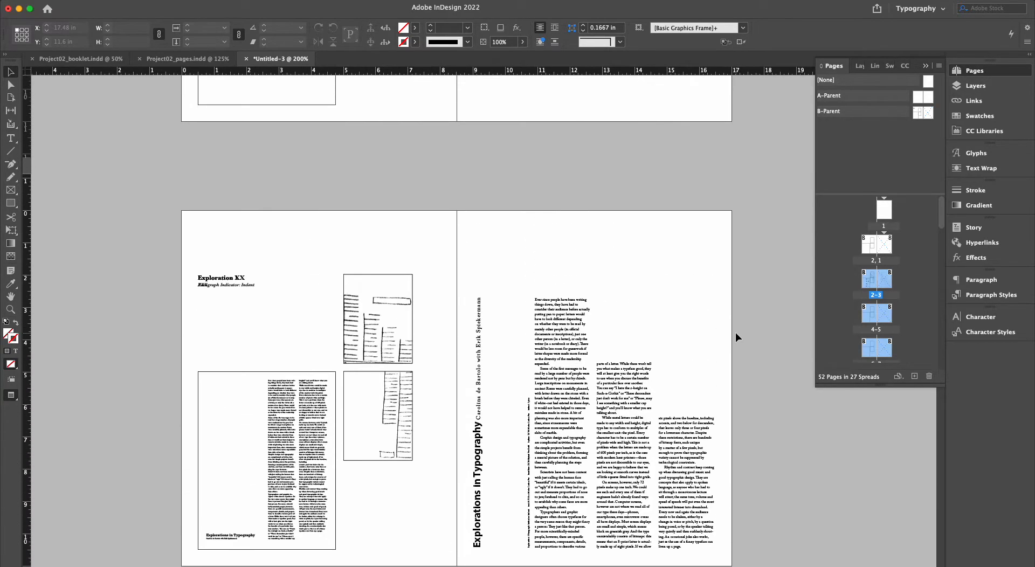
{"action": "scroll", "coordinate": [682, 352], "scroll_direction": "down", "scroll_amount": 3}
{"action": "left_click_drag", "start_coordinate": [162, 120], "coordinate": [650, 505]}
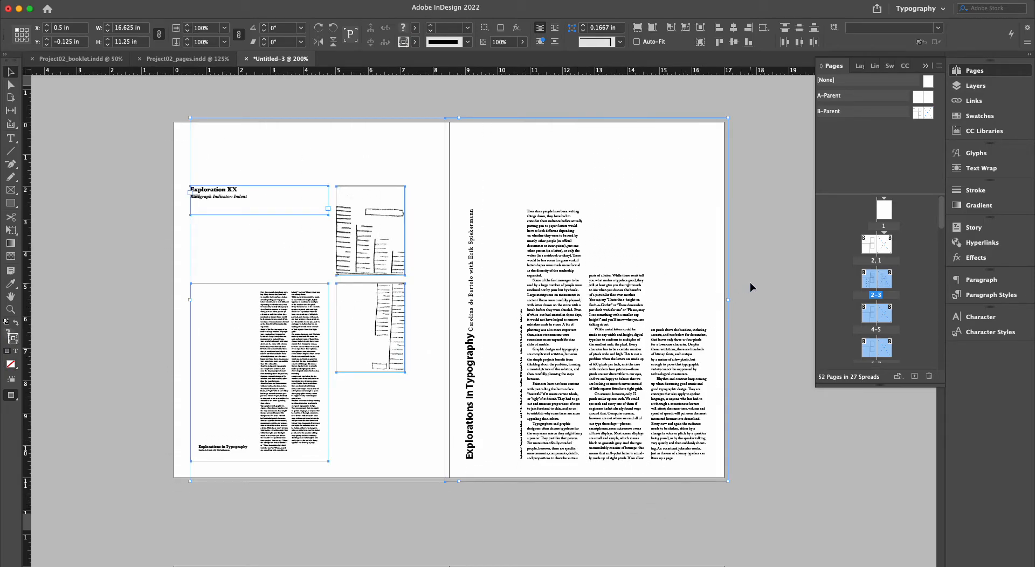
{"action": "left_click", "coordinate": [1001, 89]}
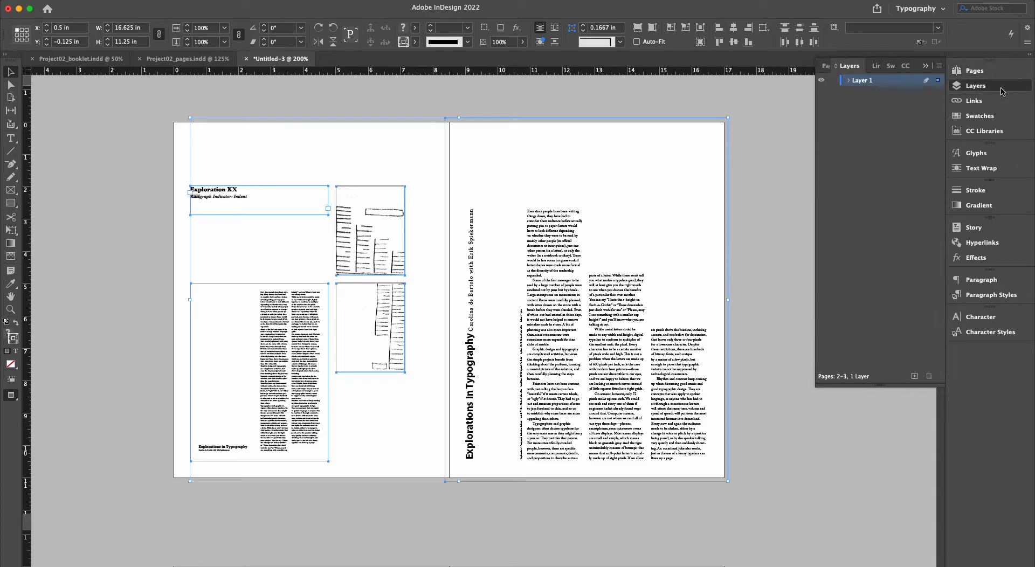
{"action": "left_click", "coordinate": [850, 81]}
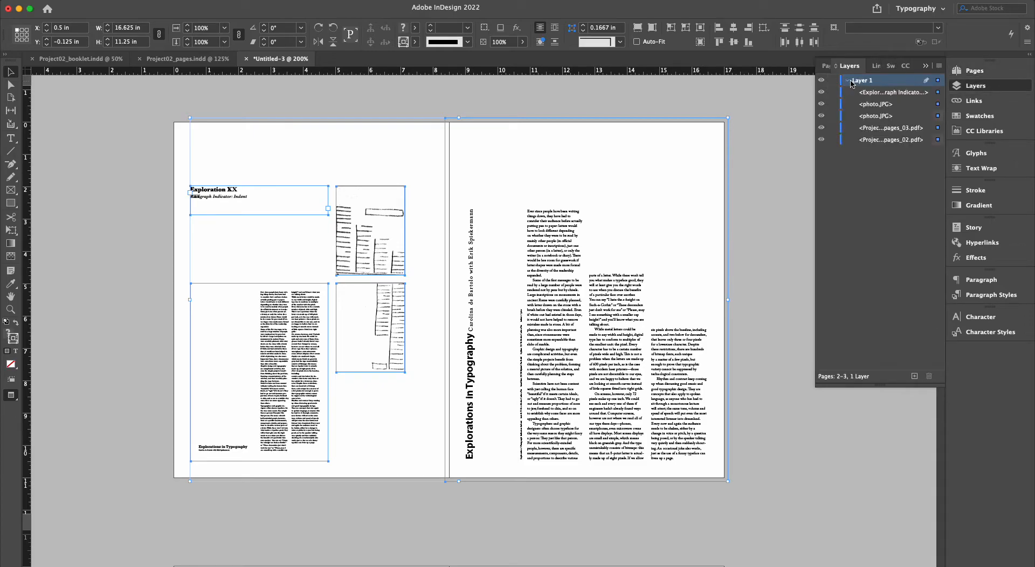
{"action": "left_click", "coordinate": [850, 81]}
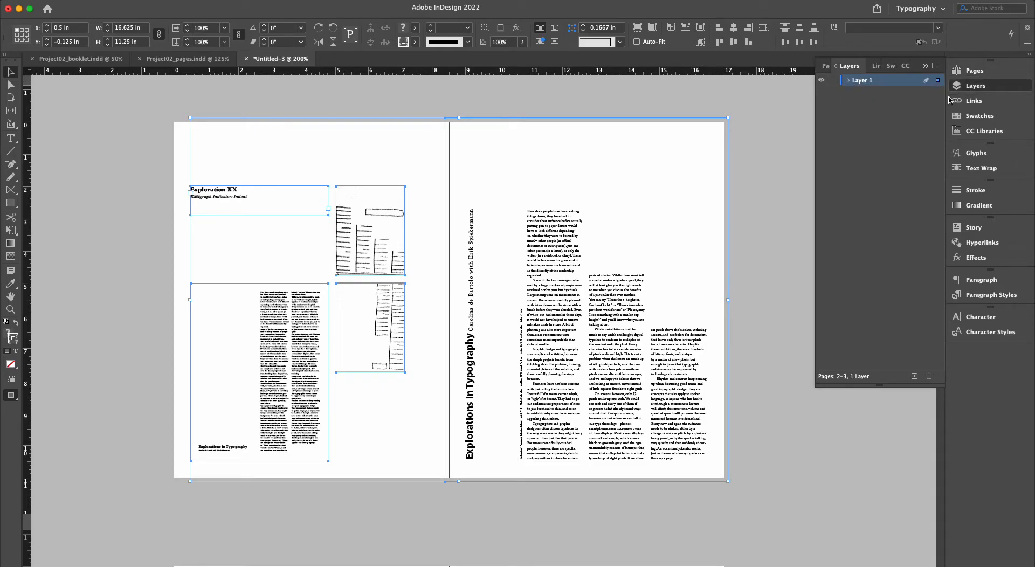
{"action": "left_click", "coordinate": [990, 75]}
{"action": "key", "text": "super+z"}
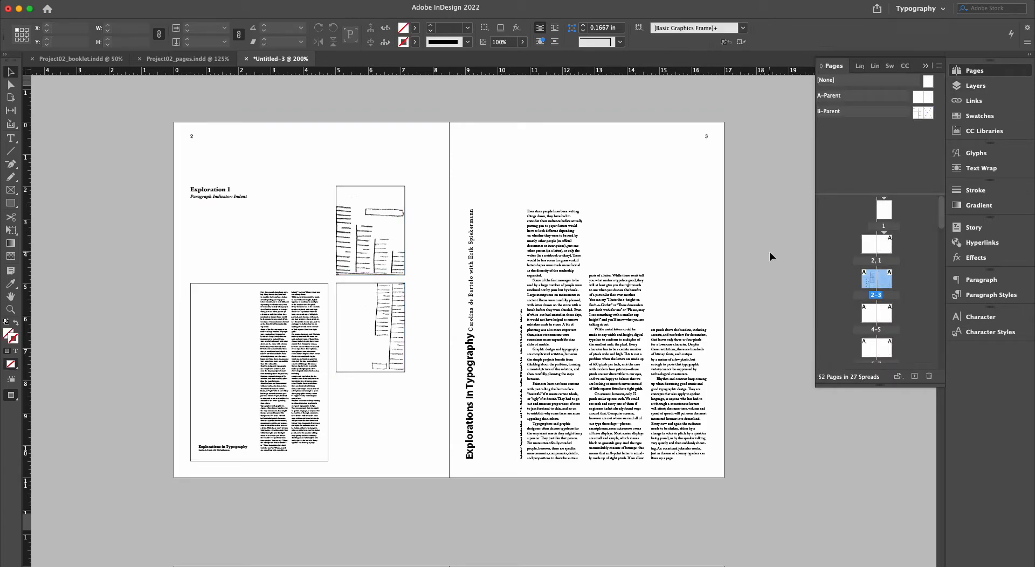
Apply B-Parent to pages 4–49, leaving out spread 2–3
{"action": "left_click", "coordinate": [900, 298]}
{"action": "left_click", "coordinate": [868, 314]}
{"action": "scroll", "coordinate": [900, 315], "scroll_direction": "down", "scroll_amount": 15}
{"action": "left_click", "coordinate": [889, 320], "text": "shift"}
{"action": "scroll", "coordinate": [884, 313], "scroll_direction": "up", "scroll_amount": 15}
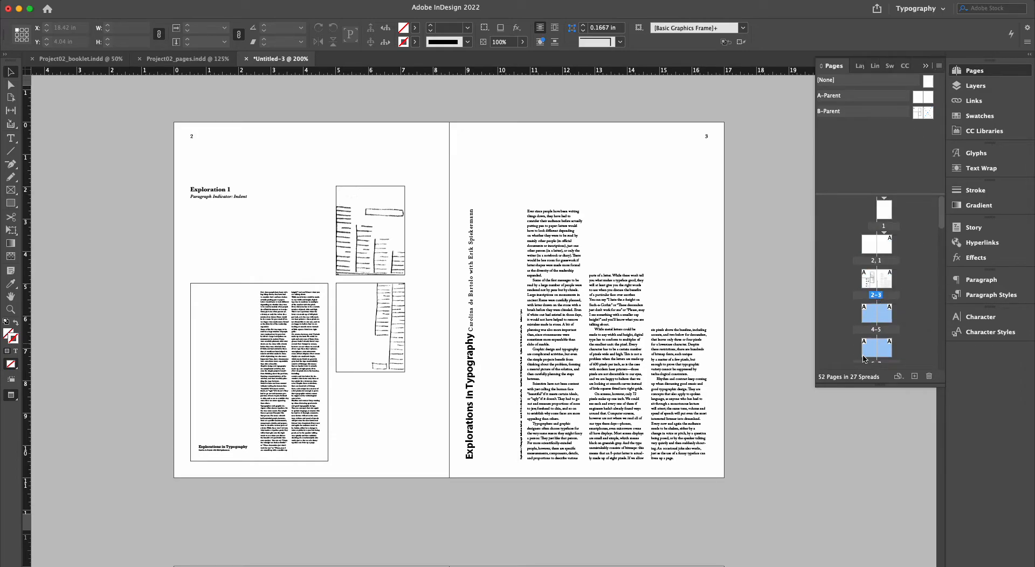
{"action": "right_click", "coordinate": [880, 321]}
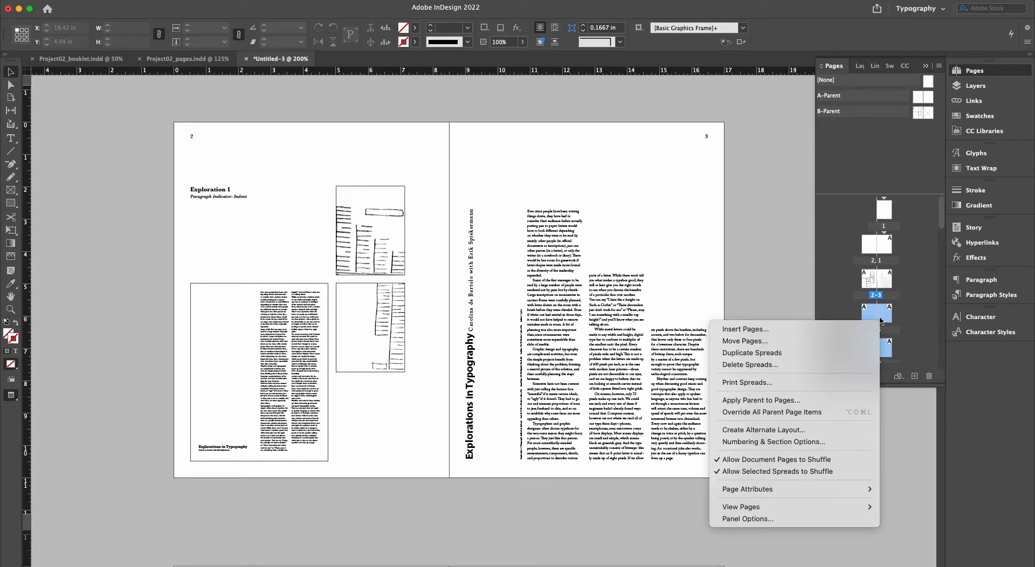
{"action": "left_click", "coordinate": [822, 406]}
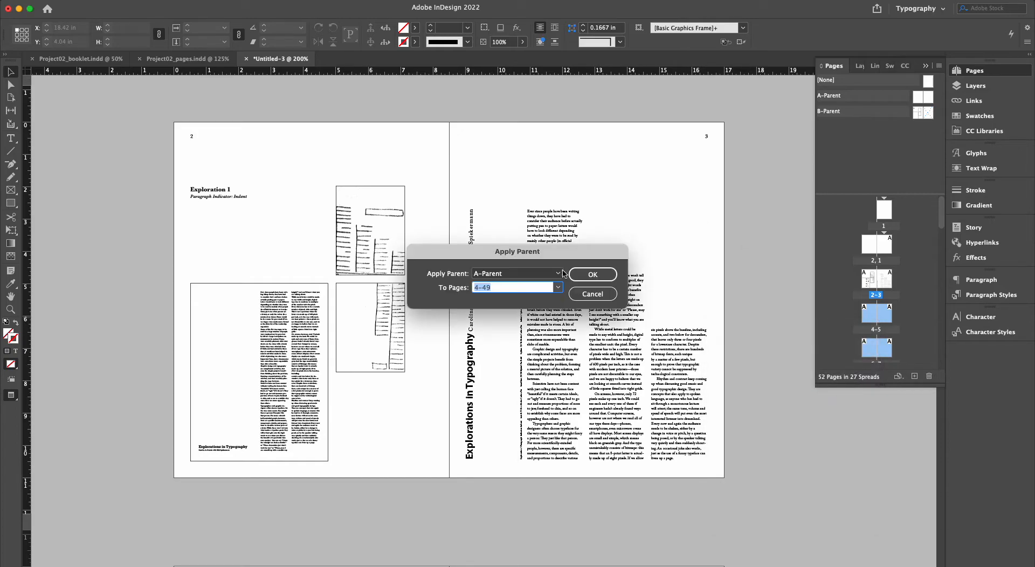
{"action": "left_click", "coordinate": [550, 274]}
{"action": "left_click", "coordinate": [542, 307]}
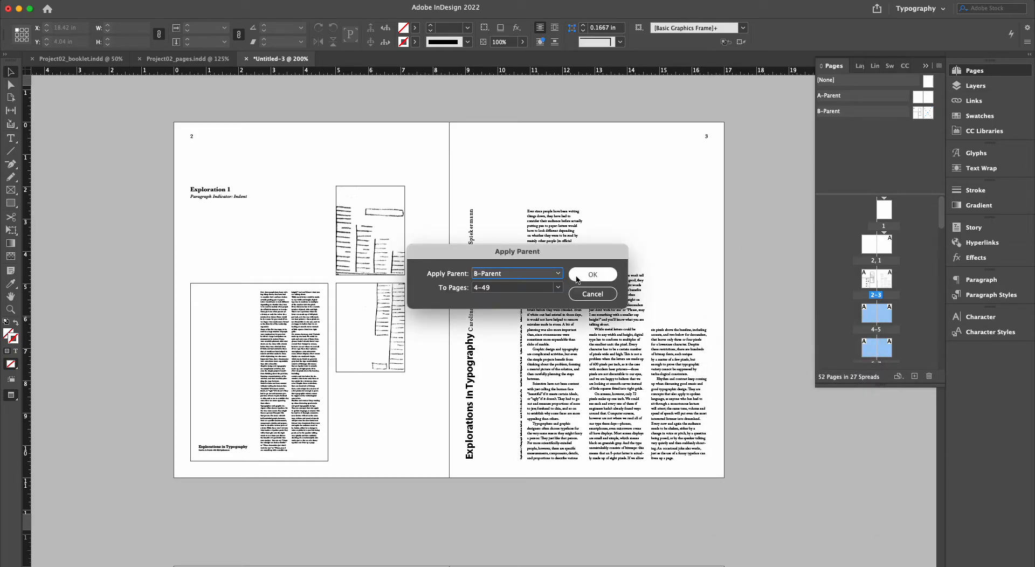
{"action": "left_click", "coordinate": [578, 280]}
Examine spread 4–5 with frame edges and guides displayed to check the applied B-Parent placeholders
{"action": "scroll", "coordinate": [739, 304], "scroll_direction": "down", "scroll_amount": 10}
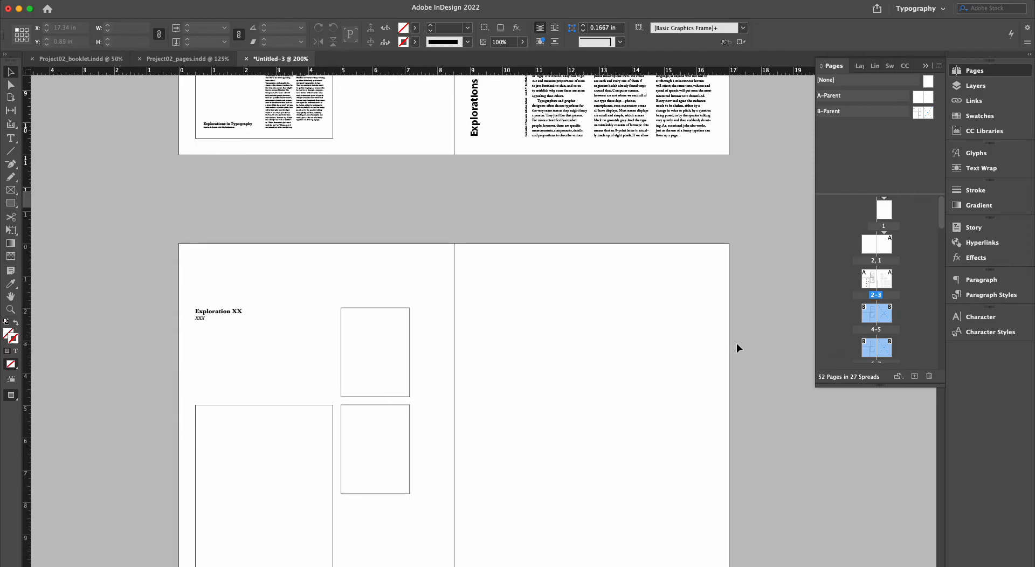
{"action": "scroll", "coordinate": [749, 394], "scroll_direction": "down", "scroll_amount": 3}
{"action": "key", "text": "w"}
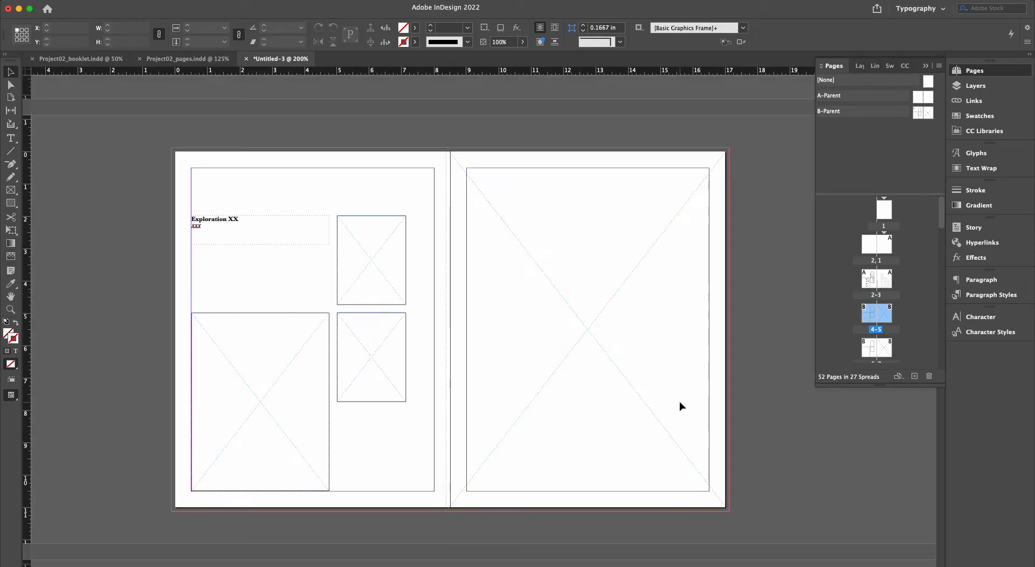
{"action": "scroll", "coordinate": [663, 412], "scroll_direction": "down", "scroll_amount": 2}
{"action": "scroll", "coordinate": [782, 285], "scroll_direction": "up", "scroll_amount": 1}
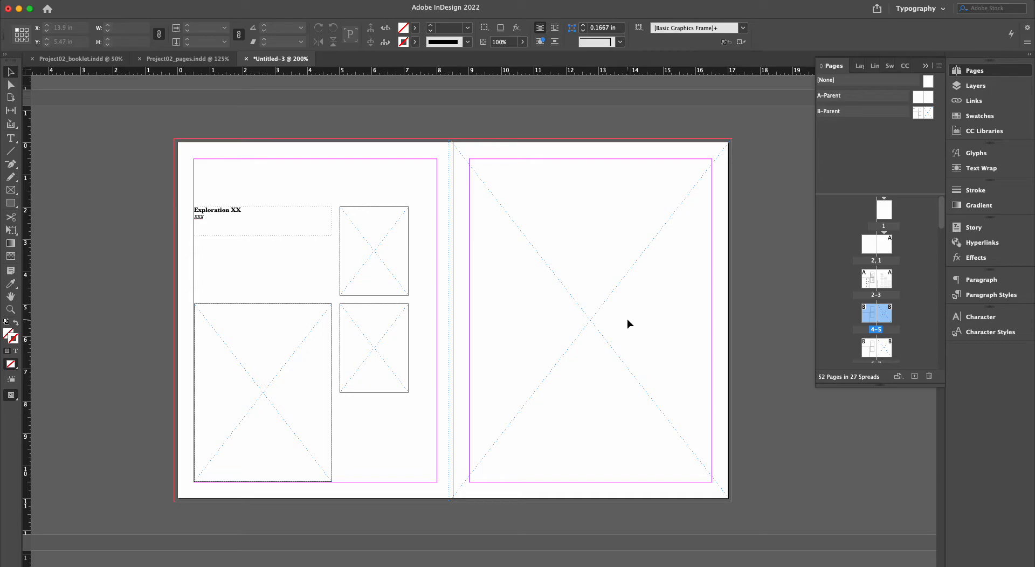
Examine the B-Parent placeholders across spreads 4–5 and onward in preview mode
{"action": "scroll", "coordinate": [627, 323], "scroll_direction": "up", "scroll_amount": 1}
{"action": "left_click", "coordinate": [746, 364]}
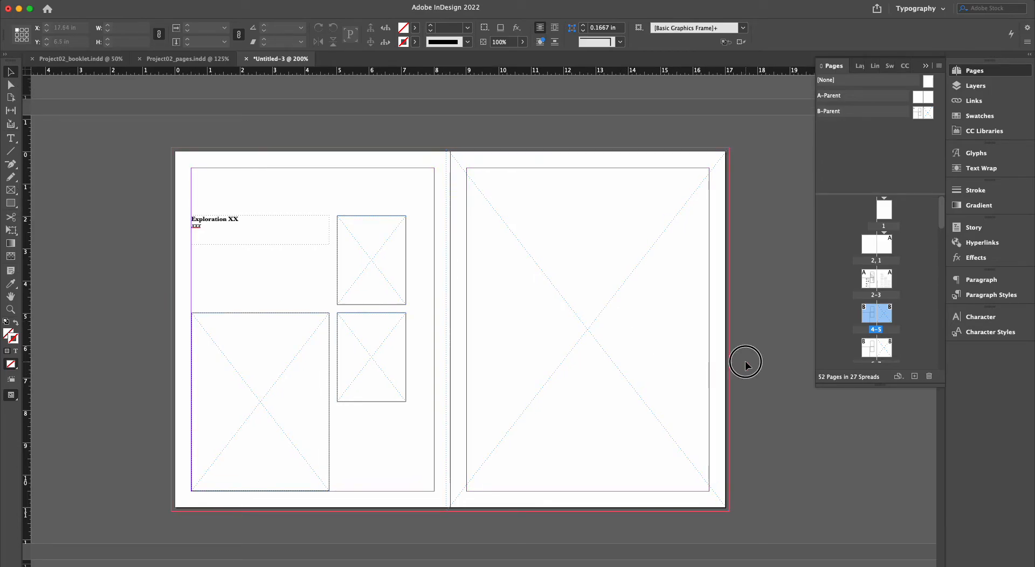
{"action": "key", "text": "w"}
{"action": "scroll", "coordinate": [744, 361], "scroll_direction": "up", "scroll_amount": 4}
{"action": "scroll", "coordinate": [745, 361], "scroll_direction": "down", "scroll_amount": 3}
{"action": "scroll", "coordinate": [745, 361], "scroll_direction": "down", "scroll_amount": 2}
{"action": "scroll", "coordinate": [744, 361], "scroll_direction": "up", "scroll_amount": 3}
{"action": "scroll", "coordinate": [744, 362], "scroll_direction": "down", "scroll_amount": 1}
{"action": "scroll", "coordinate": [745, 361], "scroll_direction": "up", "scroll_amount": 1}
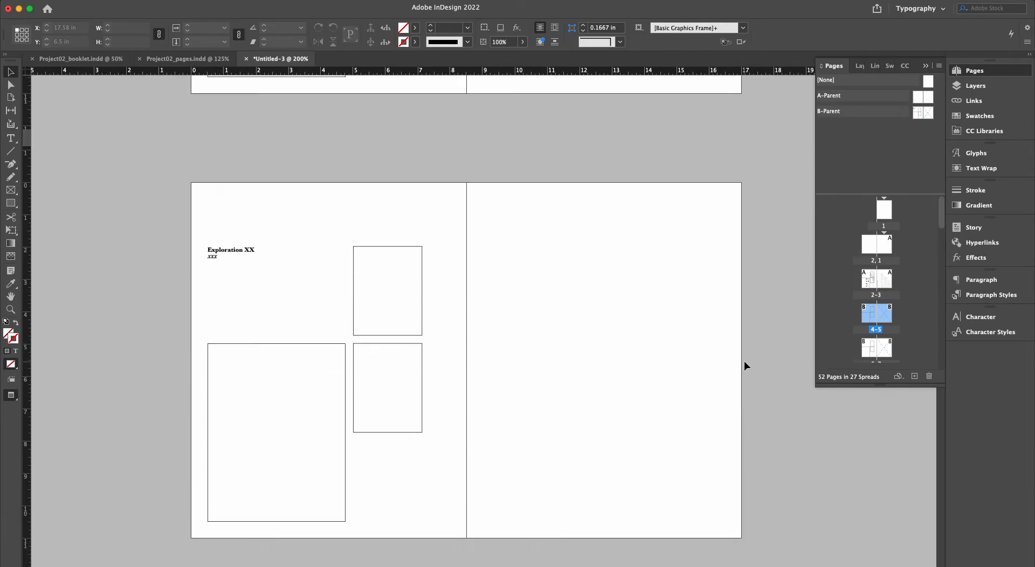
{"action": "scroll", "coordinate": [744, 361], "scroll_direction": "up", "scroll_amount": 5}
{"action": "scroll", "coordinate": [717, 390], "scroll_direction": "down", "scroll_amount": 3}
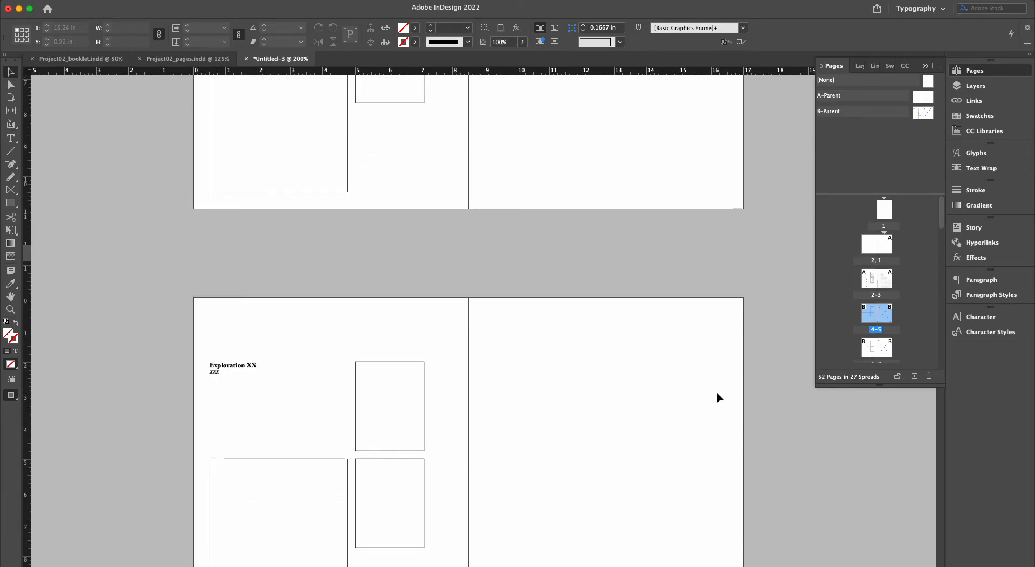
{"action": "scroll", "coordinate": [715, 395], "scroll_direction": "down", "scroll_amount": 4}
Override all parent page items on every spread from 4–5 through 48–49
{"action": "left_click", "coordinate": [910, 279]}
{"action": "left_click", "coordinate": [875, 312]}
{"action": "scroll", "coordinate": [880, 342], "scroll_direction": "down", "scroll_amount": 10}
{"action": "scroll", "coordinate": [880, 341], "scroll_direction": "down", "scroll_amount": 3}
{"action": "left_click", "coordinate": [890, 295], "text": "shift"}
{"action": "scroll", "coordinate": [923, 302], "scroll_direction": "up", "scroll_amount": 13}
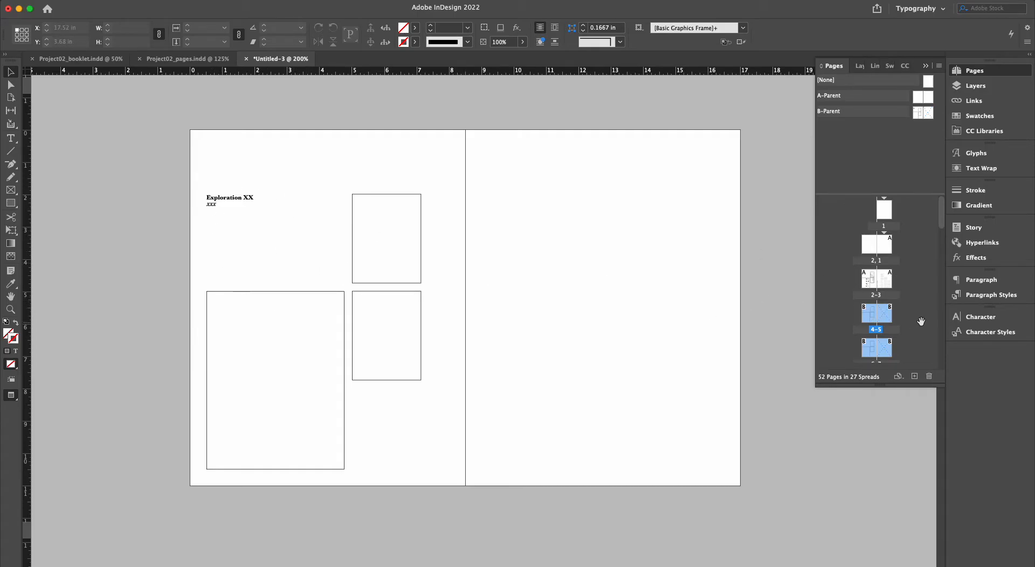
{"action": "scroll", "coordinate": [883, 312], "scroll_direction": "down", "scroll_amount": 1}
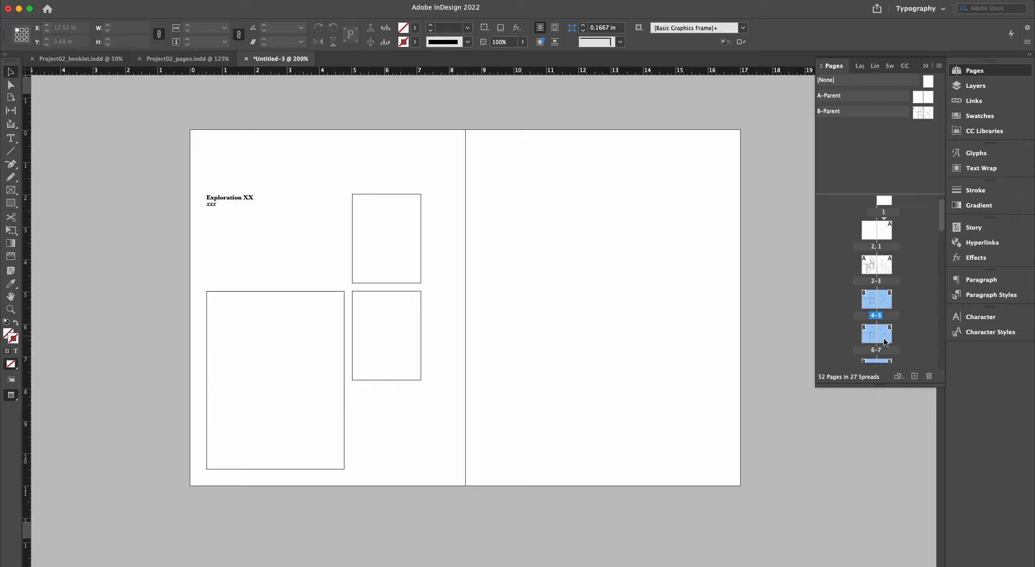
{"action": "right_click", "coordinate": [869, 305]}
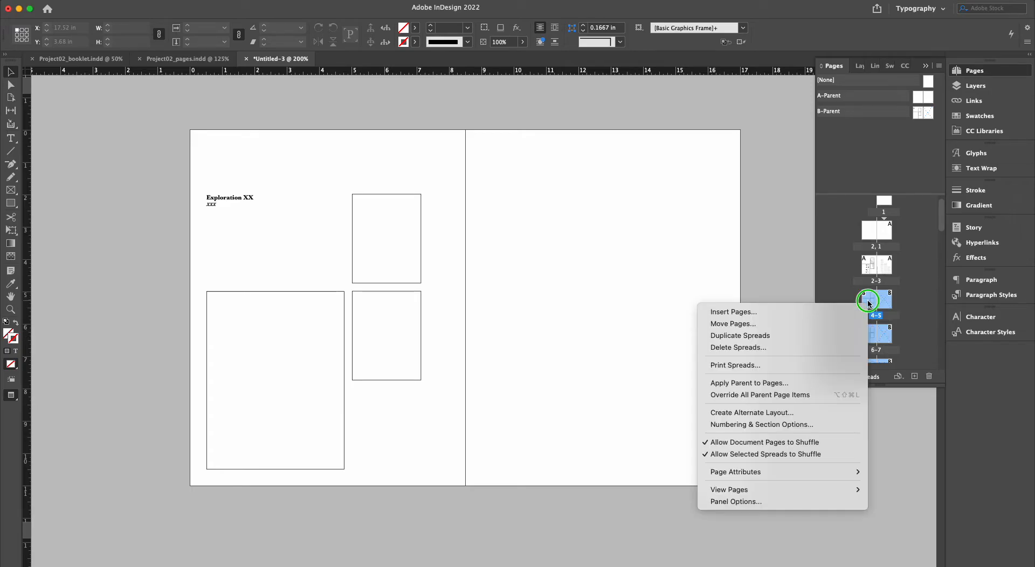
{"action": "left_click", "coordinate": [780, 399]}
Check that the overridden placeholders can be selected, and compare the page-number areas of the Exploration XX spreads with spread 2–3
{"action": "left_click_drag", "start_coordinate": [441, 165], "coordinate": [406, 282]}
{"action": "left_click_drag", "start_coordinate": [189, 166], "coordinate": [258, 329]}
{"action": "left_click", "coordinate": [258, 329]}
{"action": "scroll", "coordinate": [258, 329], "scroll_direction": "down", "scroll_amount": 10}
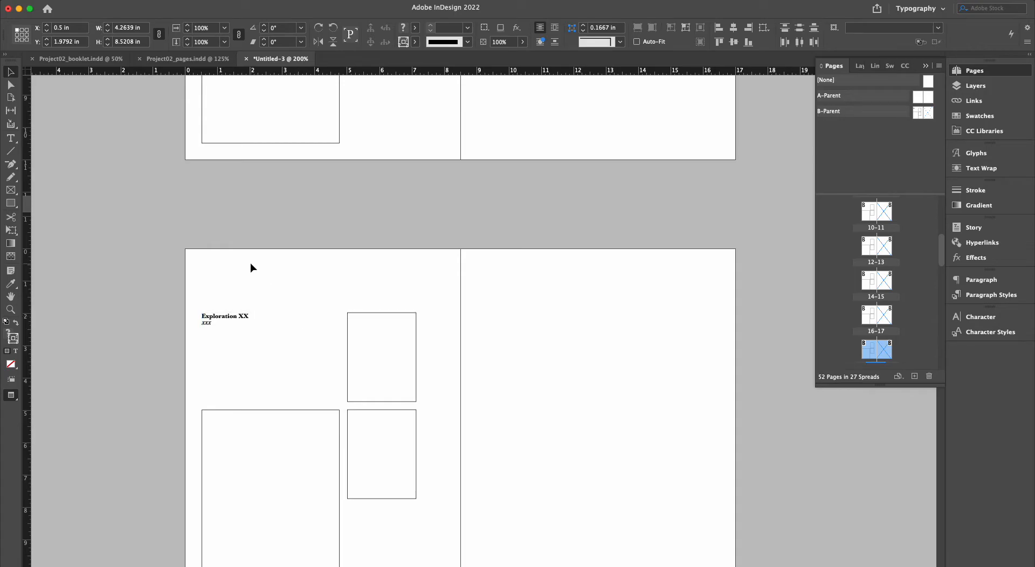
{"action": "scroll", "coordinate": [247, 264], "scroll_direction": "up", "scroll_amount": 1}
{"action": "scroll", "coordinate": [247, 264], "scroll_direction": "right", "scroll_amount": 1}
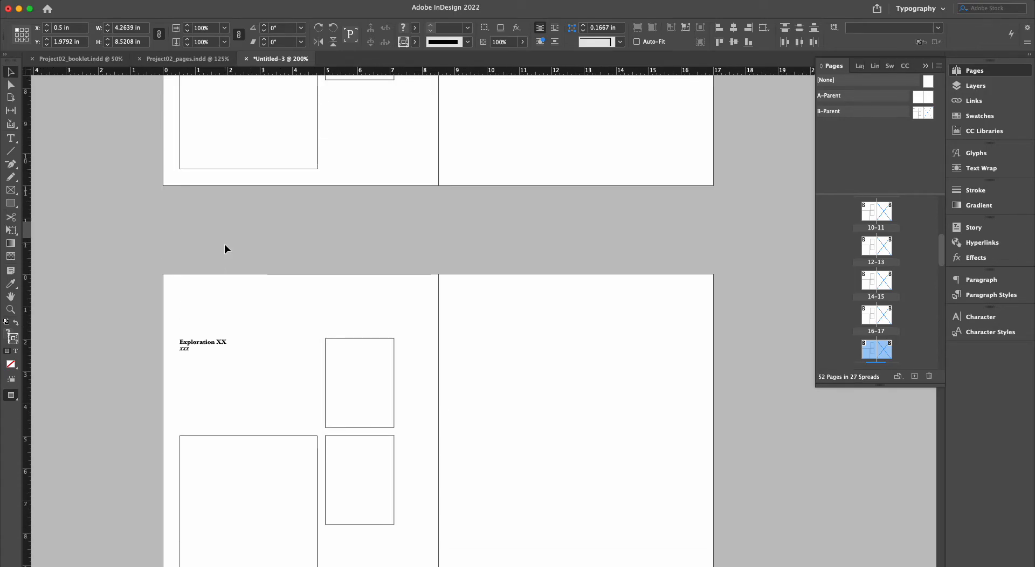
{"action": "scroll", "coordinate": [222, 306], "scroll_direction": "up", "scroll_amount": 10}
{"action": "scroll", "coordinate": [222, 306], "scroll_direction": "right", "scroll_amount": 1}
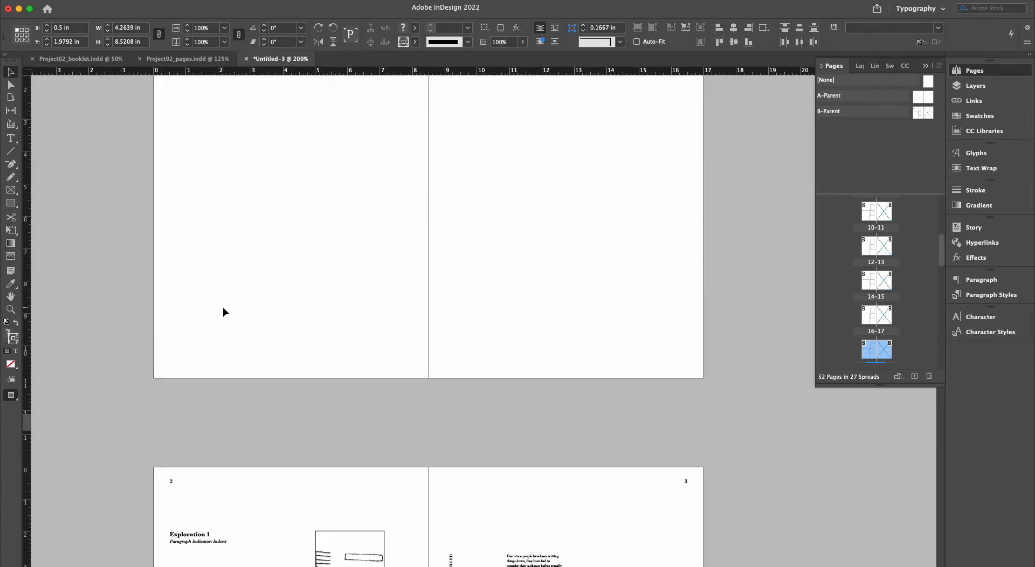
{"action": "scroll", "coordinate": [222, 307], "scroll_direction": "down", "scroll_amount": 12}
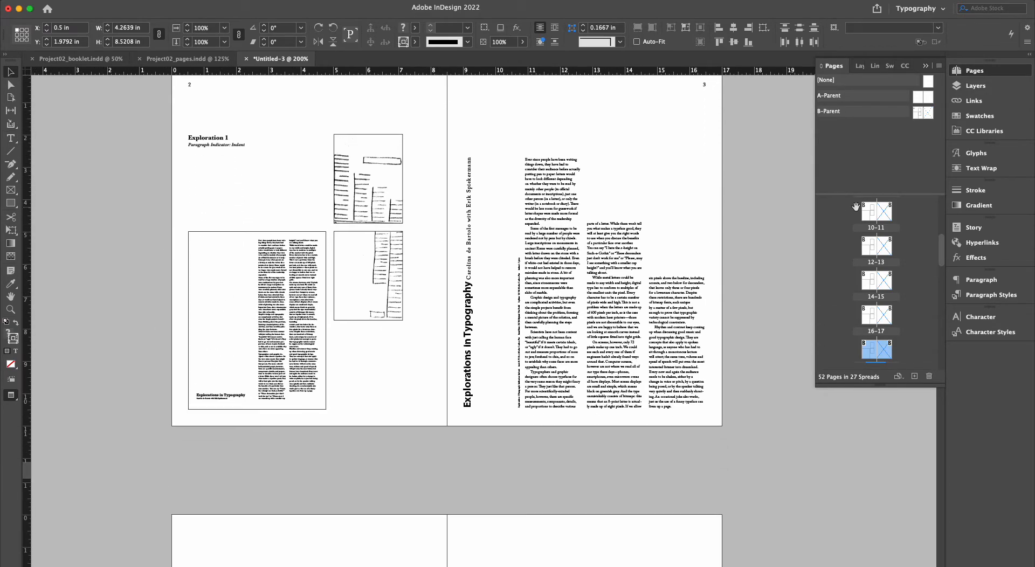
{"action": "scroll", "coordinate": [755, 371], "scroll_direction": "down", "scroll_amount": 10}
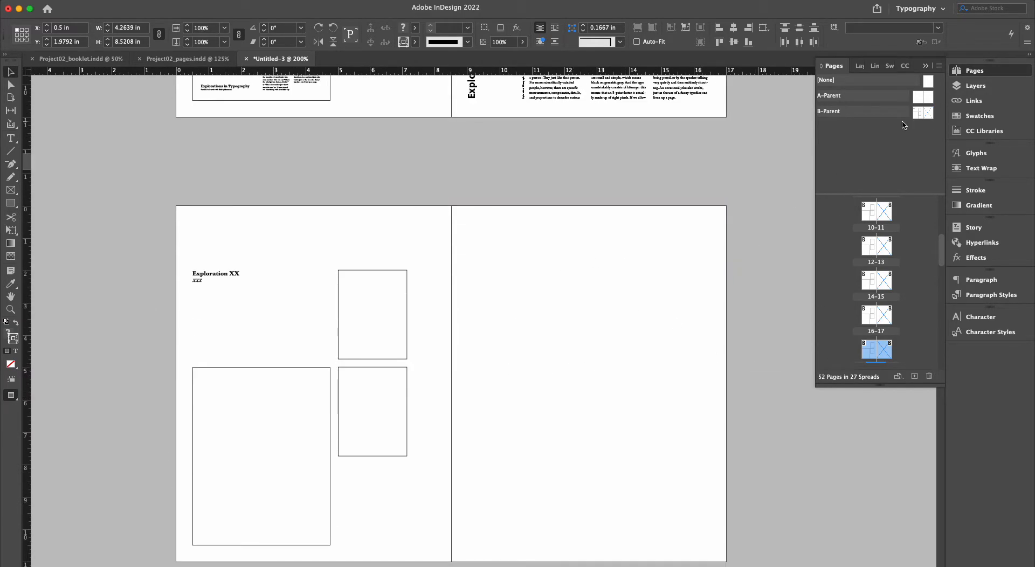
Apply A-Parent to pages 4–49, leaving out spread 2–3
{"action": "scroll", "coordinate": [903, 282], "scroll_direction": "up", "scroll_amount": 5}
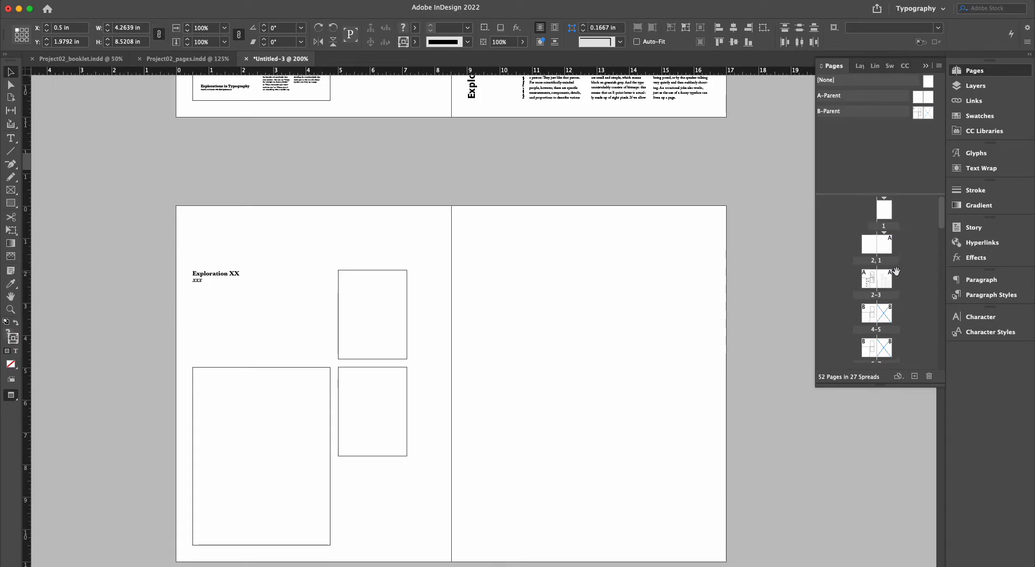
{"action": "left_click", "coordinate": [874, 278]}
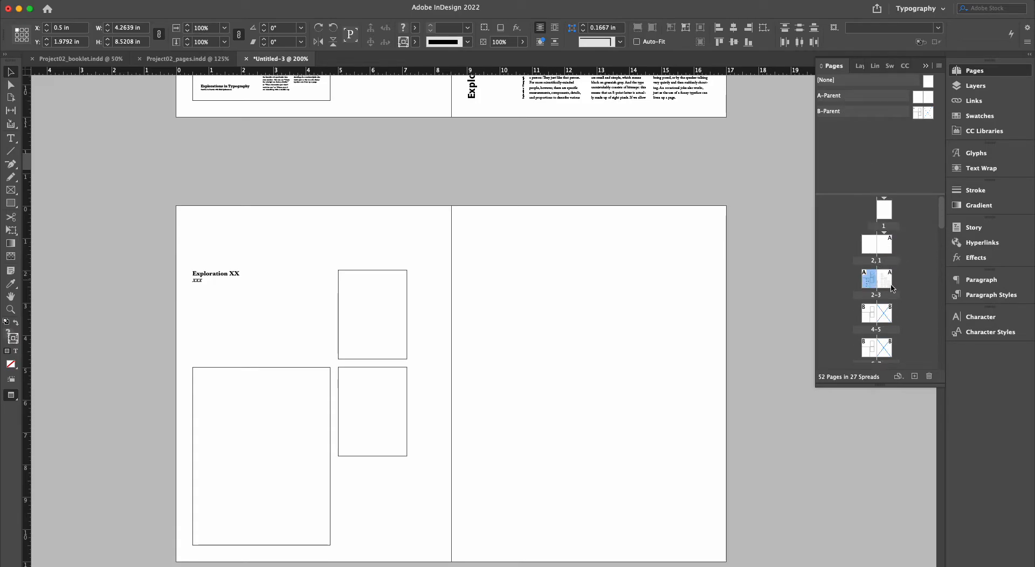
{"action": "left_click", "coordinate": [871, 315]}
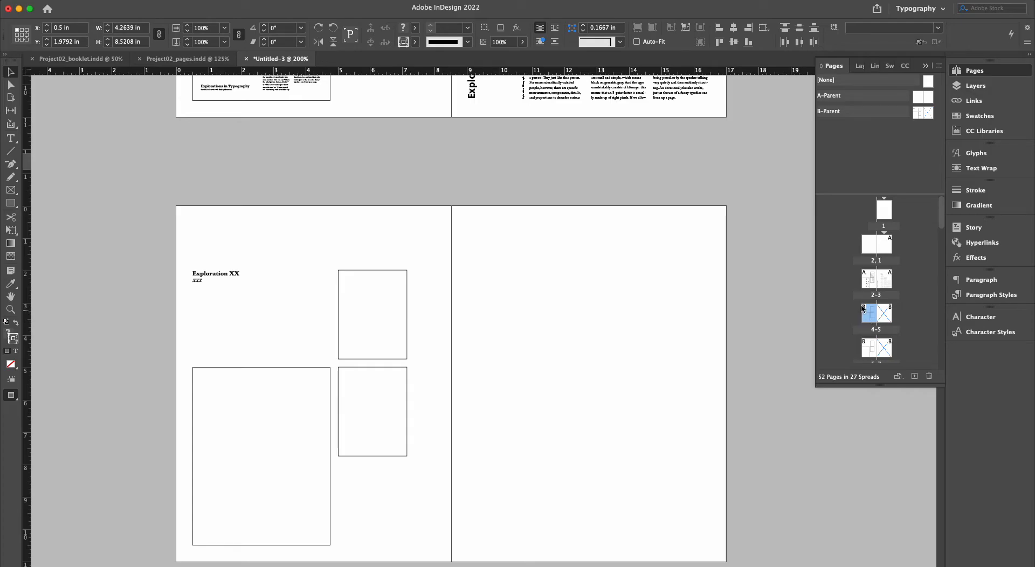
{"action": "scroll", "coordinate": [876, 302], "scroll_direction": "down", "scroll_amount": 20}
{"action": "left_click", "coordinate": [884, 311]}
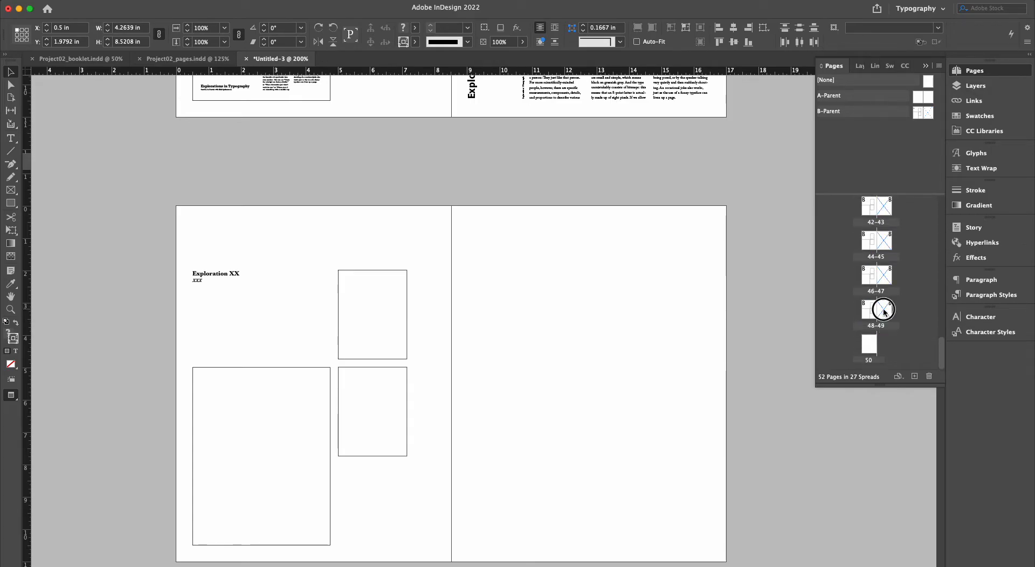
{"action": "scroll", "coordinate": [884, 316], "scroll_direction": "up", "scroll_amount": 20}
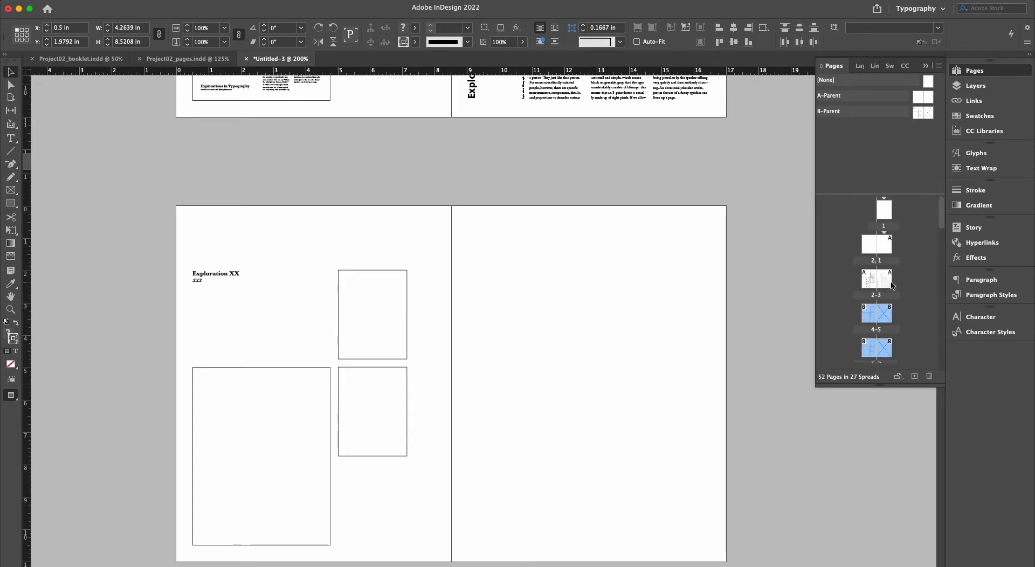
{"action": "right_click", "coordinate": [883, 323]}
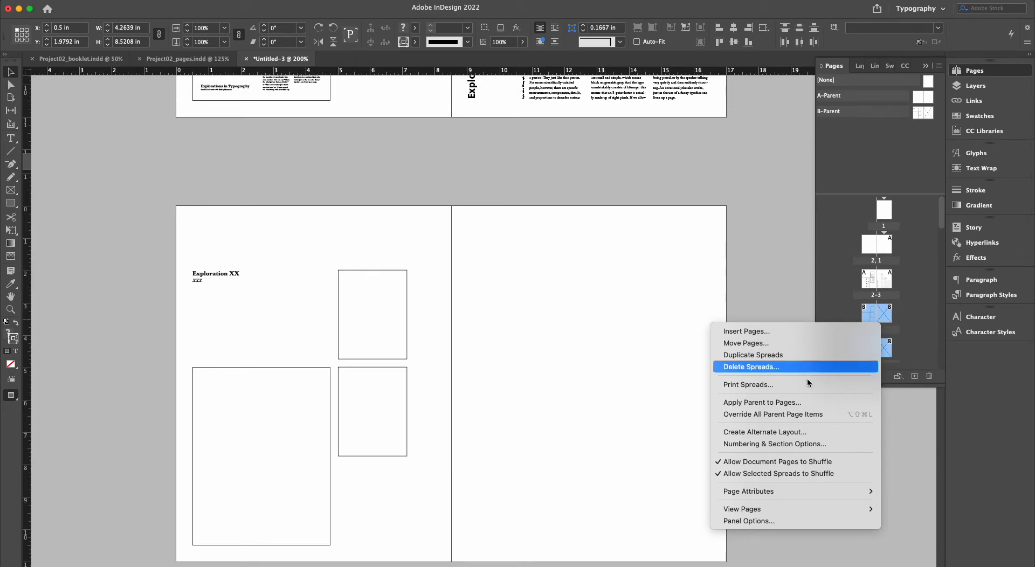
{"action": "left_click", "coordinate": [781, 402]}
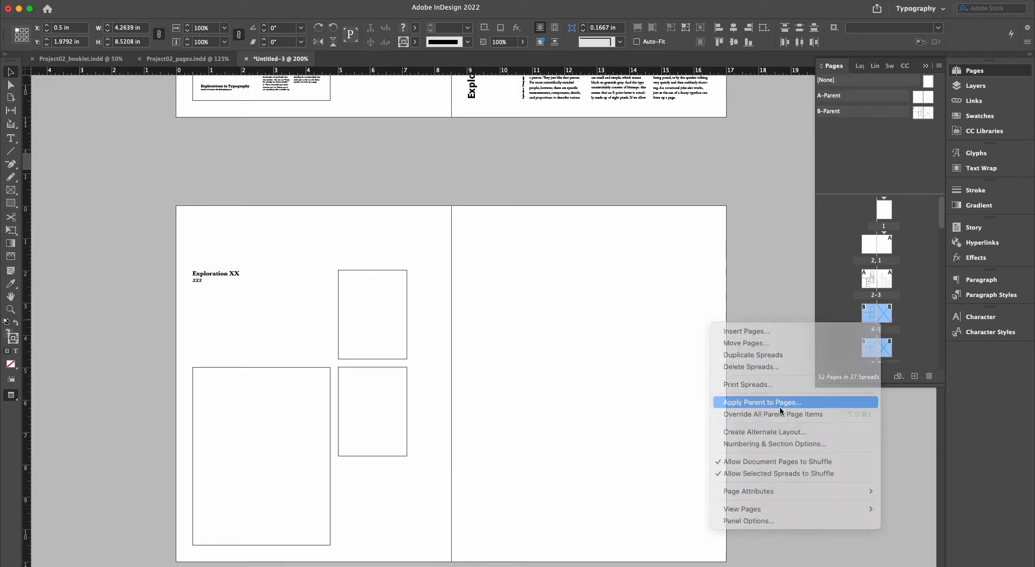
{"action": "left_click", "coordinate": [506, 276]}
{"action": "left_click", "coordinate": [497, 297]}
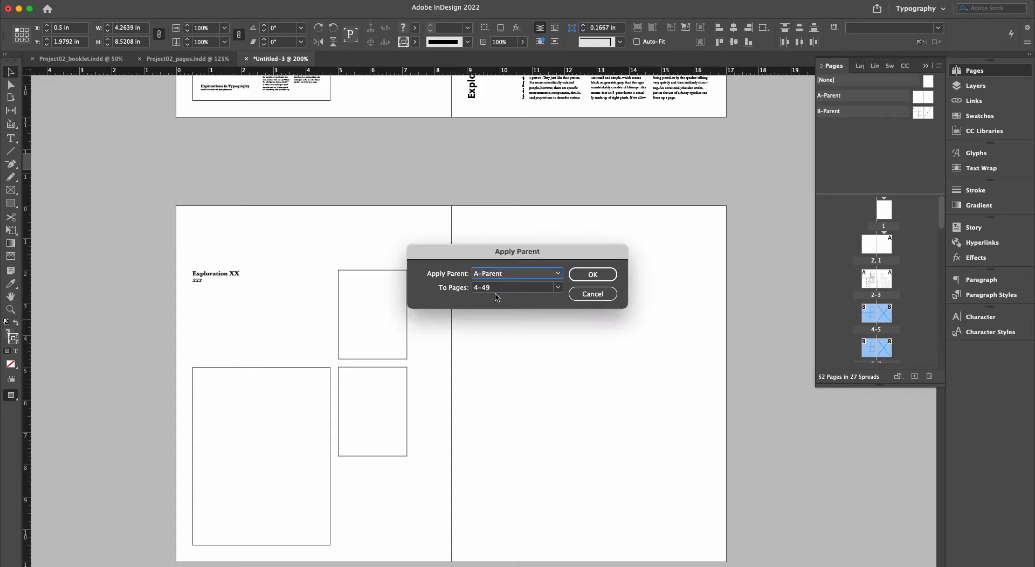
{"action": "left_click", "coordinate": [590, 277]}
{"action": "left_click", "coordinate": [762, 319]}
Review the page numbers and placeholder frames on spreads 4–5 and 6–7, with and without frame edges displayed
{"action": "scroll", "coordinate": [721, 323], "scroll_direction": "down", "scroll_amount": 8}
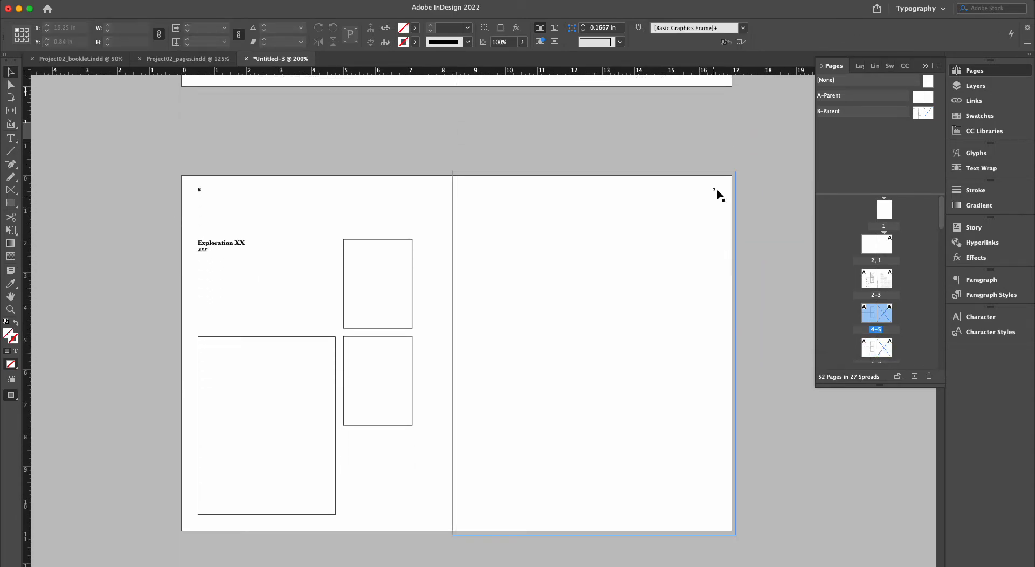
{"action": "scroll", "coordinate": [273, 264], "scroll_direction": "up", "scroll_amount": 15}
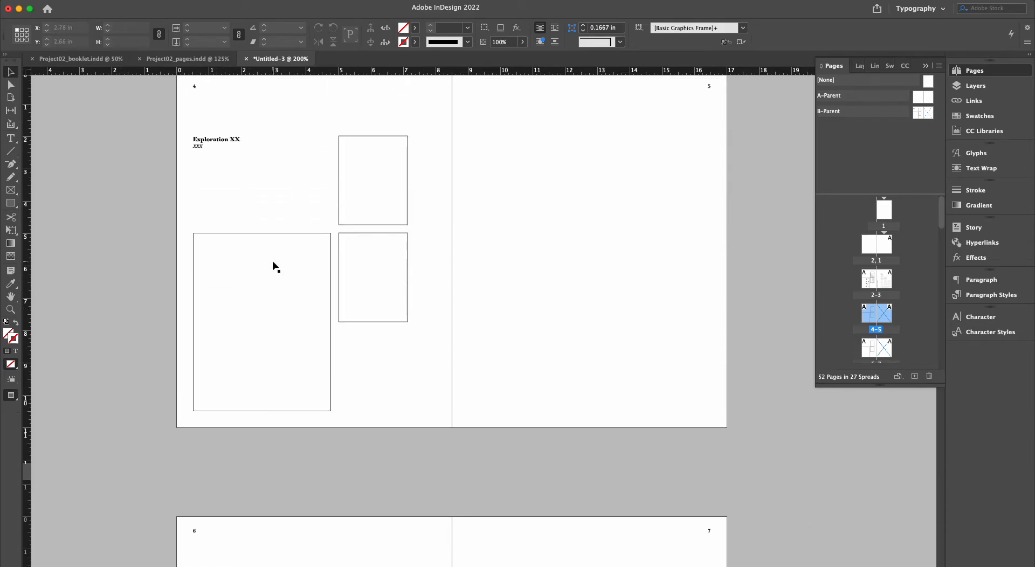
{"action": "scroll", "coordinate": [273, 264], "scroll_direction": "down", "scroll_amount": 10}
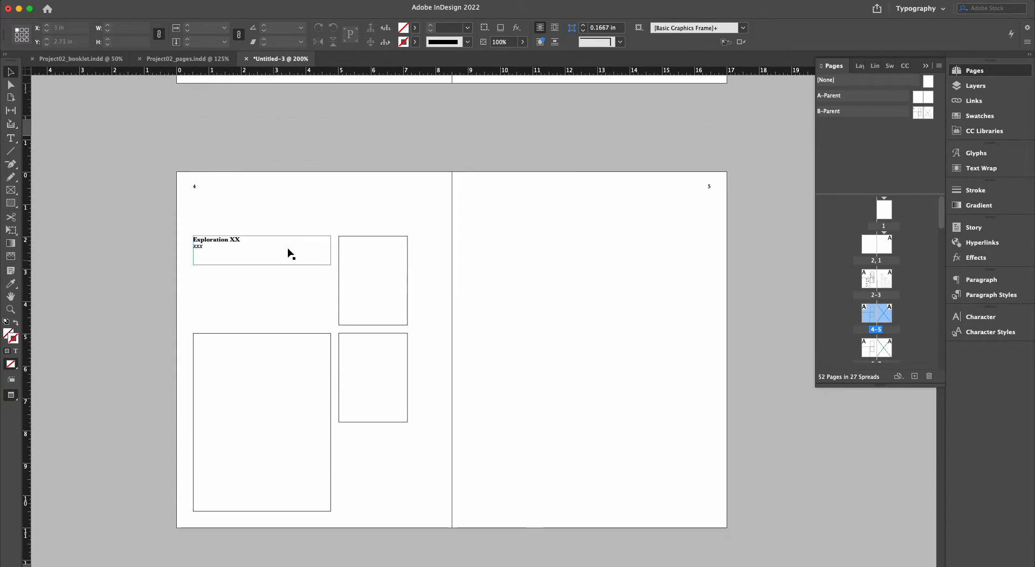
{"action": "scroll", "coordinate": [365, 345], "scroll_direction": "down", "scroll_amount": 1}
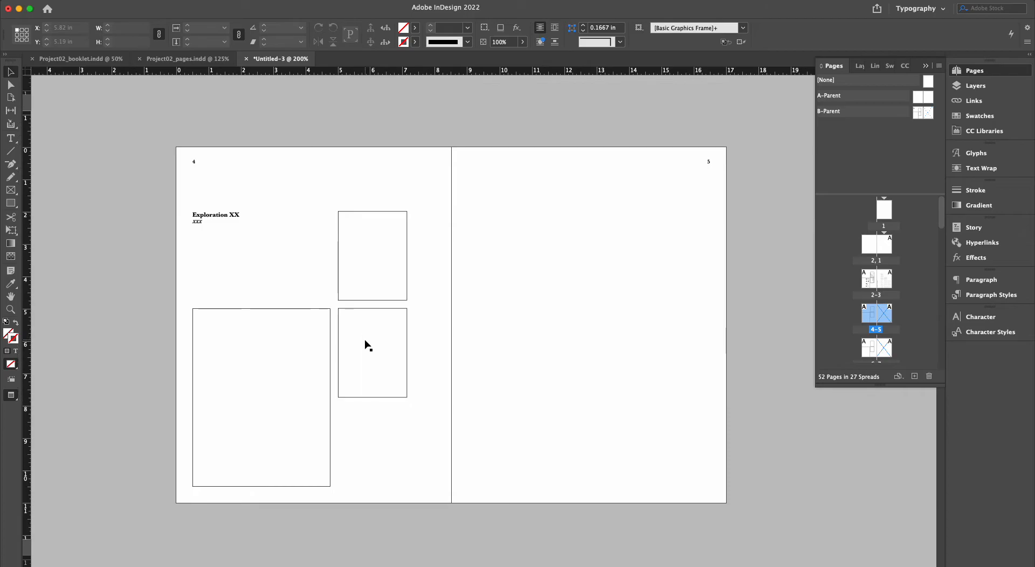
{"action": "left_click", "coordinate": [422, 212]}
{"action": "key", "text": "w"}
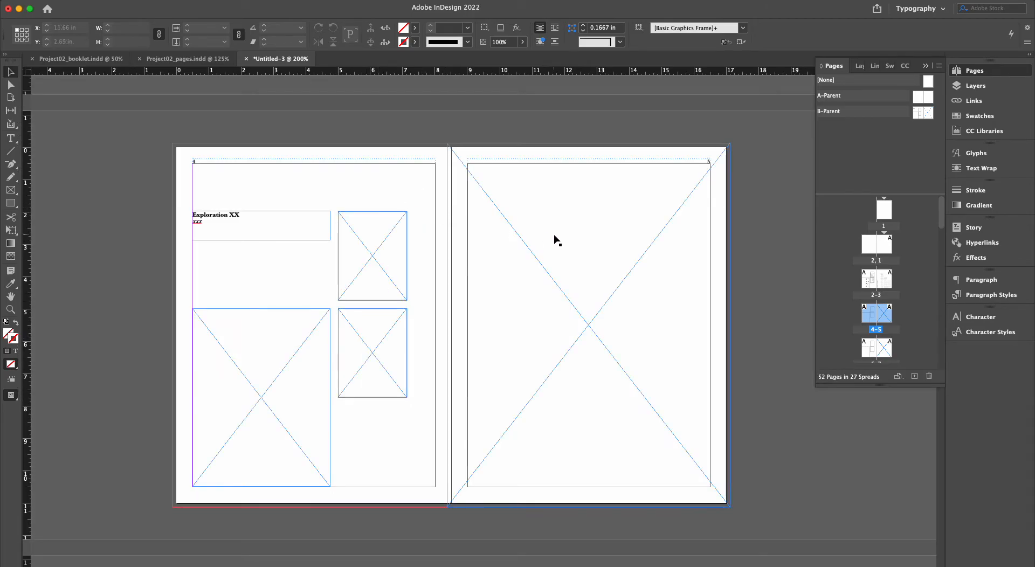
{"action": "key", "text": "w"}
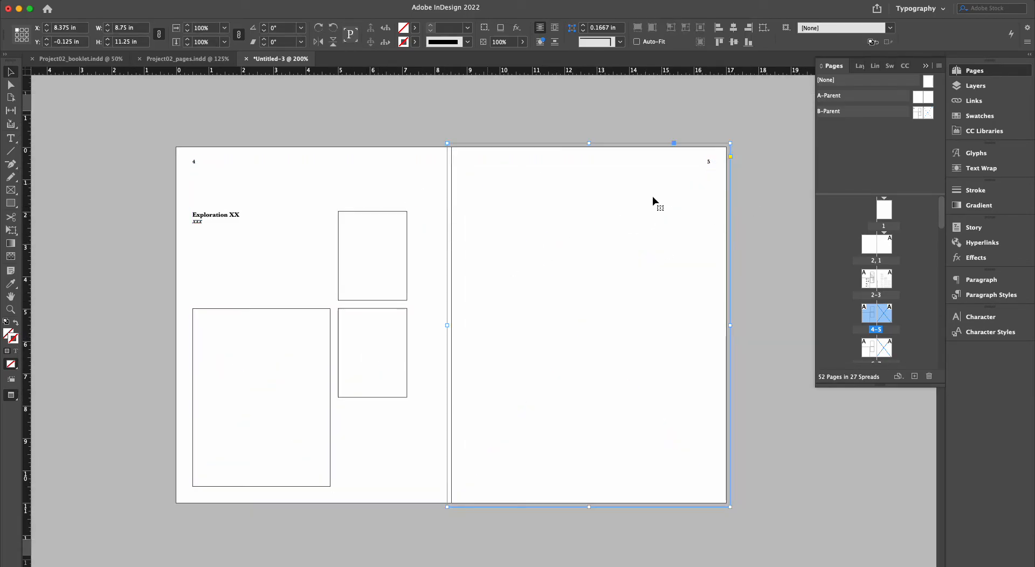
Choose Project02_pages_05.pdf from the 2_Project/pages/Project02_pages folder as the file to place in page 5's full-page frame
{"action": "key", "text": "w"}
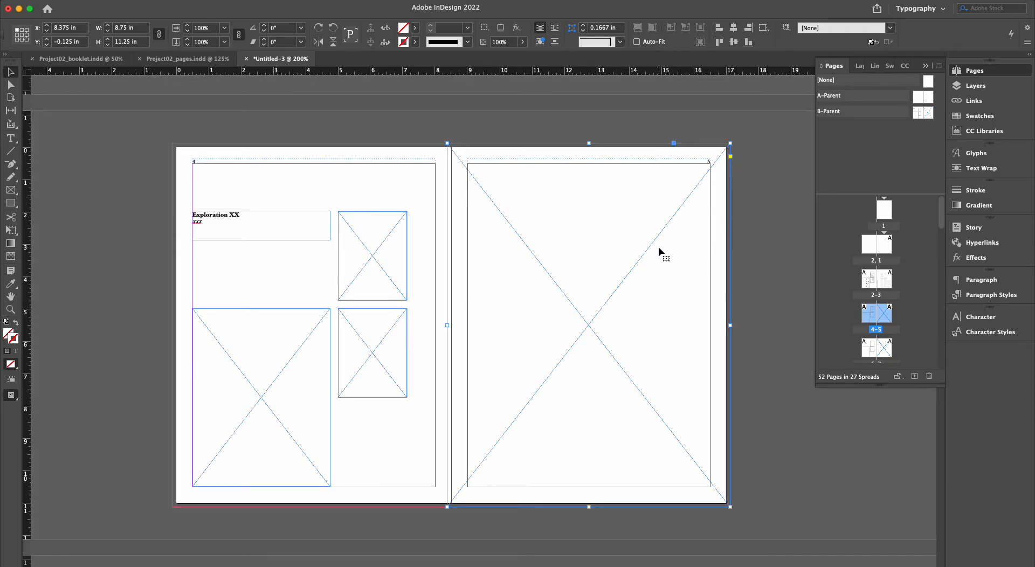
{"action": "key", "text": "super+d"}
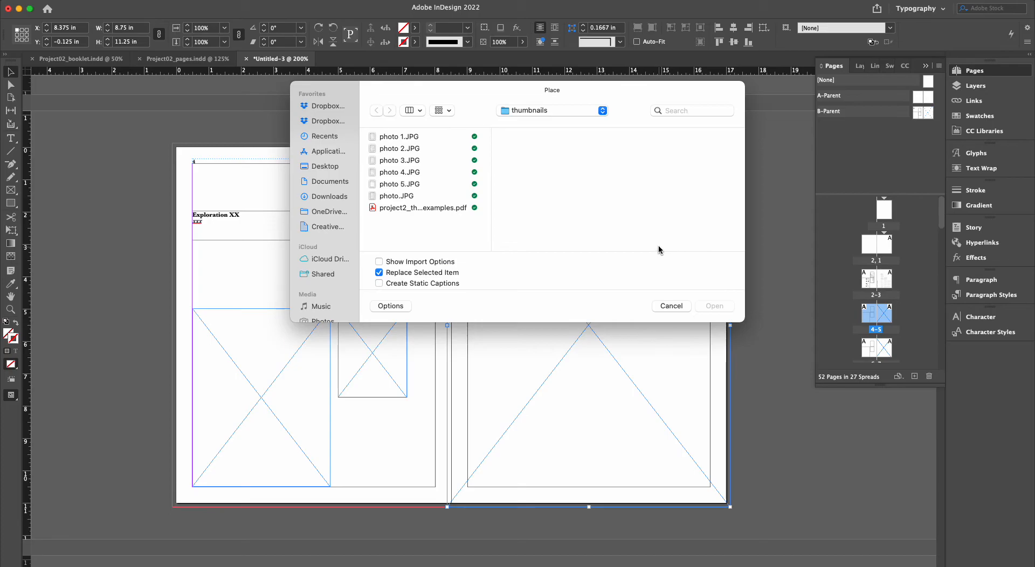
{"action": "left_click", "coordinate": [534, 114]}
{"action": "left_click", "coordinate": [534, 124]}
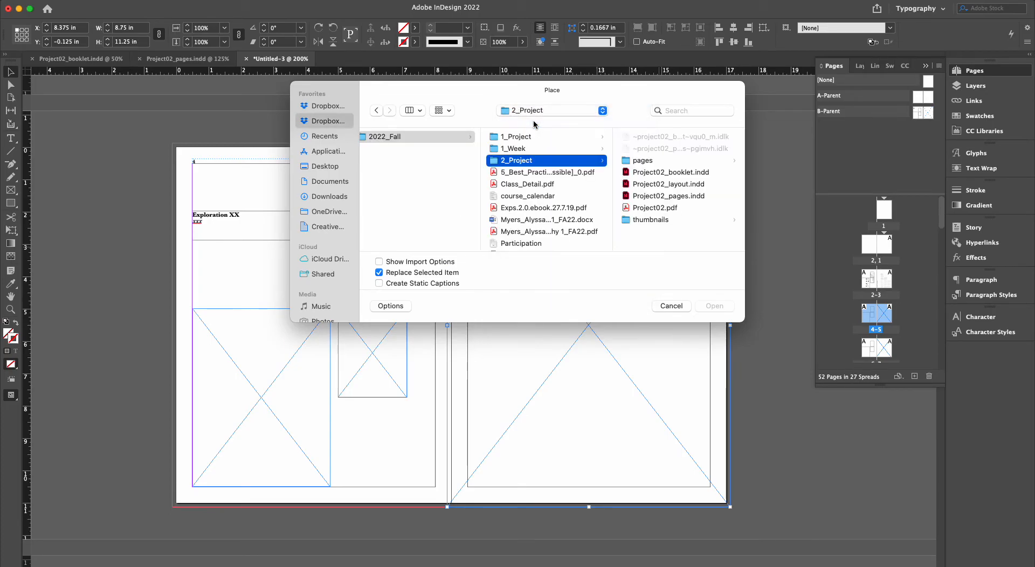
{"action": "left_click", "coordinate": [672, 160]}
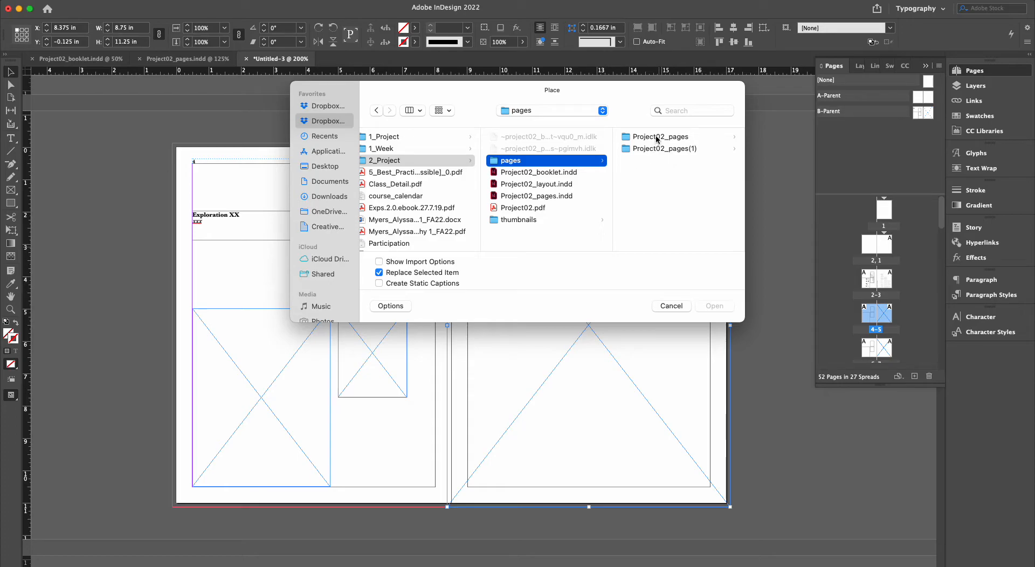
{"action": "left_click", "coordinate": [657, 138]}
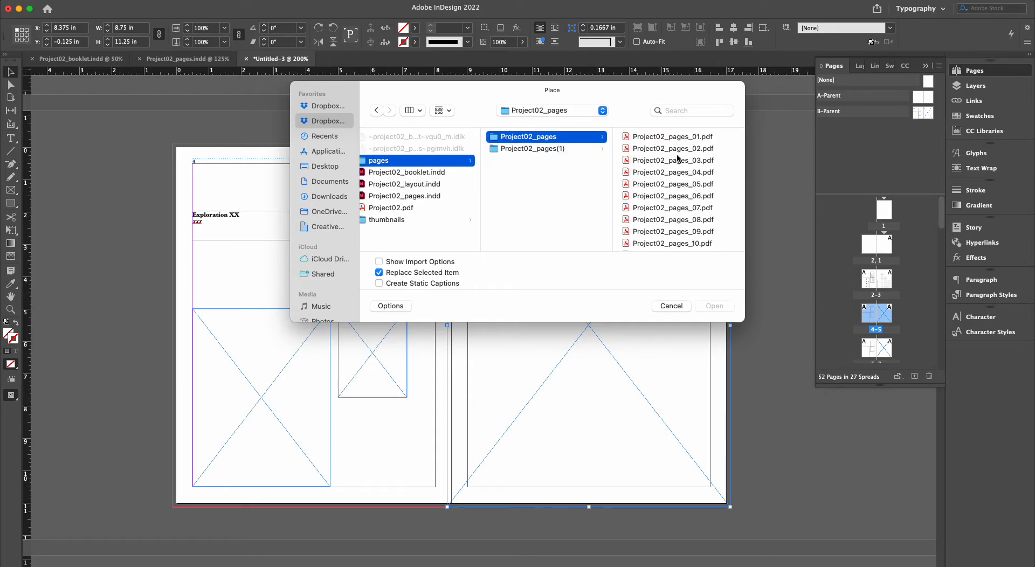
{"action": "left_click", "coordinate": [673, 172]}
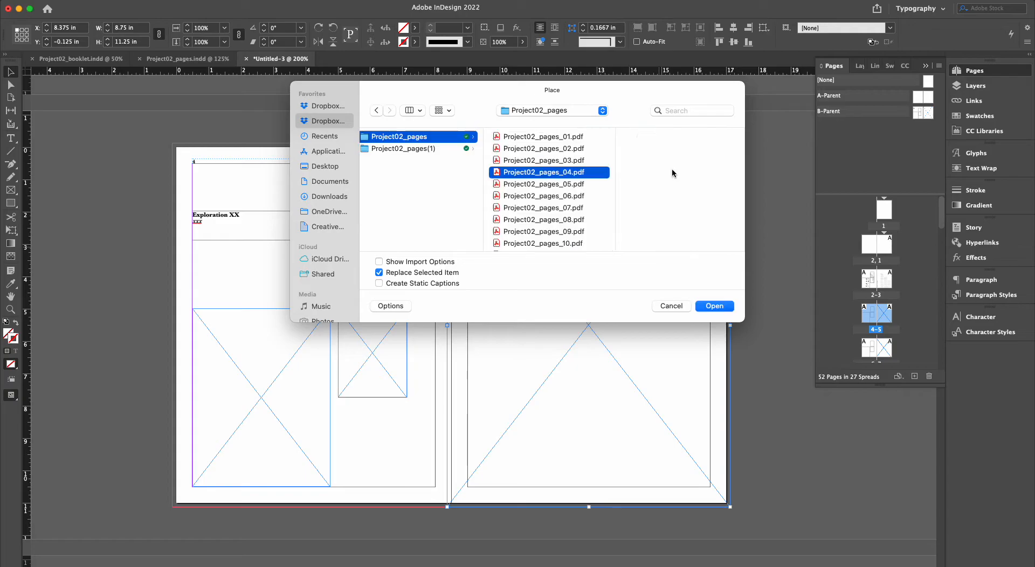
{"action": "left_click", "coordinate": [585, 186]}
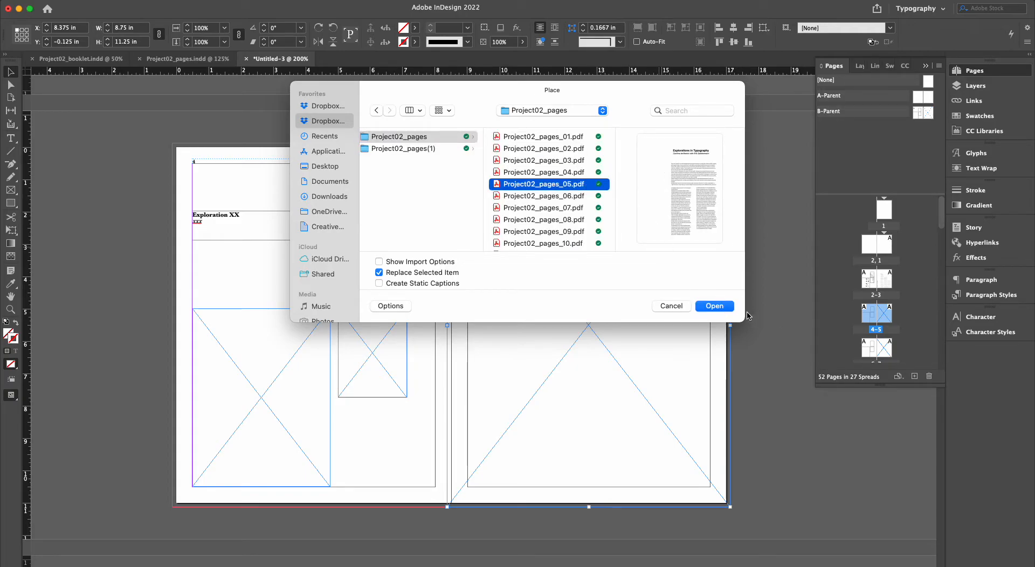
Import the chosen PDF into page 5's frame with Show Import Options enabled and Crop to set to Bleed
{"action": "left_click", "coordinate": [380, 262]}
{"action": "left_click", "coordinate": [715, 306]}
{"action": "left_click", "coordinate": [539, 290]}
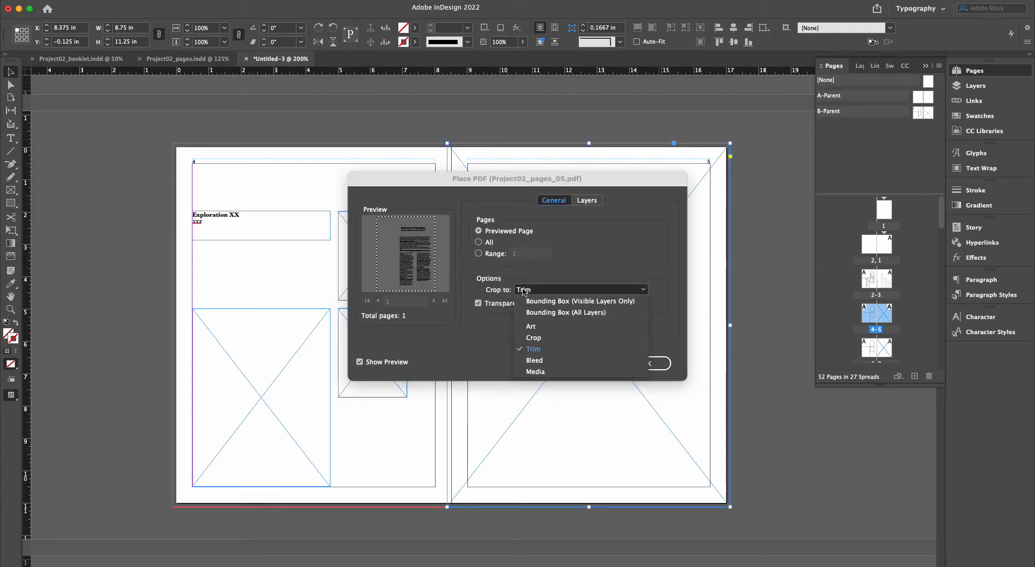
{"action": "left_click", "coordinate": [536, 359]}
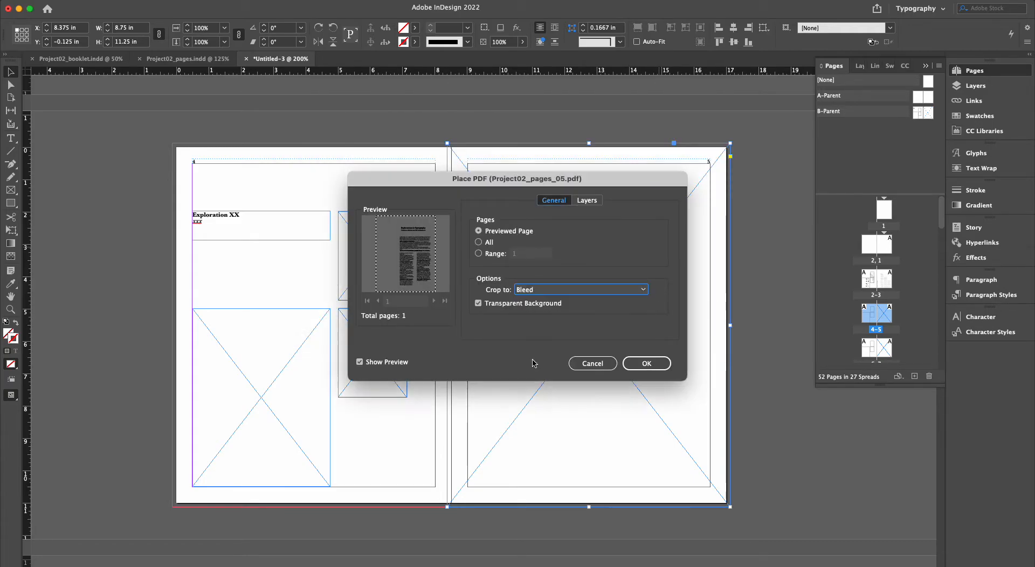
{"action": "left_click", "coordinate": [652, 363]}
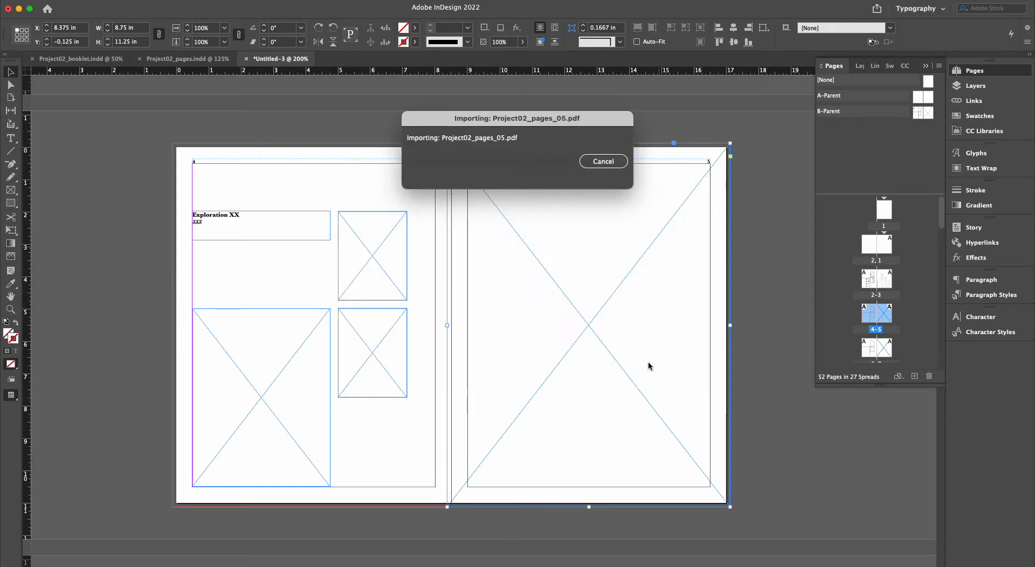
Place Project02_pages_04.pdf in page 4's large frame with Crop to set to Trim
{"action": "left_click", "coordinate": [785, 288]}
{"action": "left_click", "coordinate": [267, 352]}
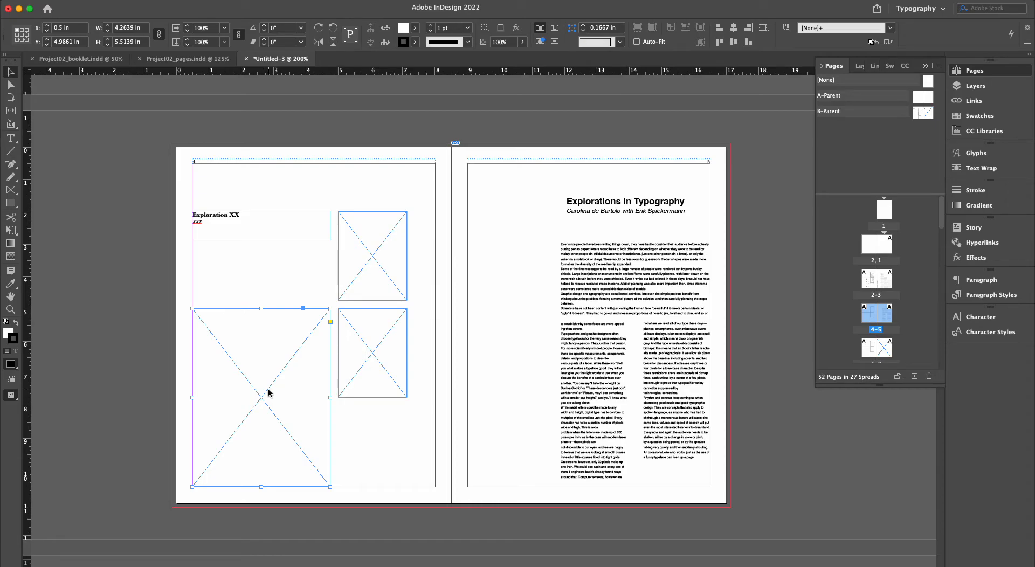
{"action": "key", "text": "super+d"}
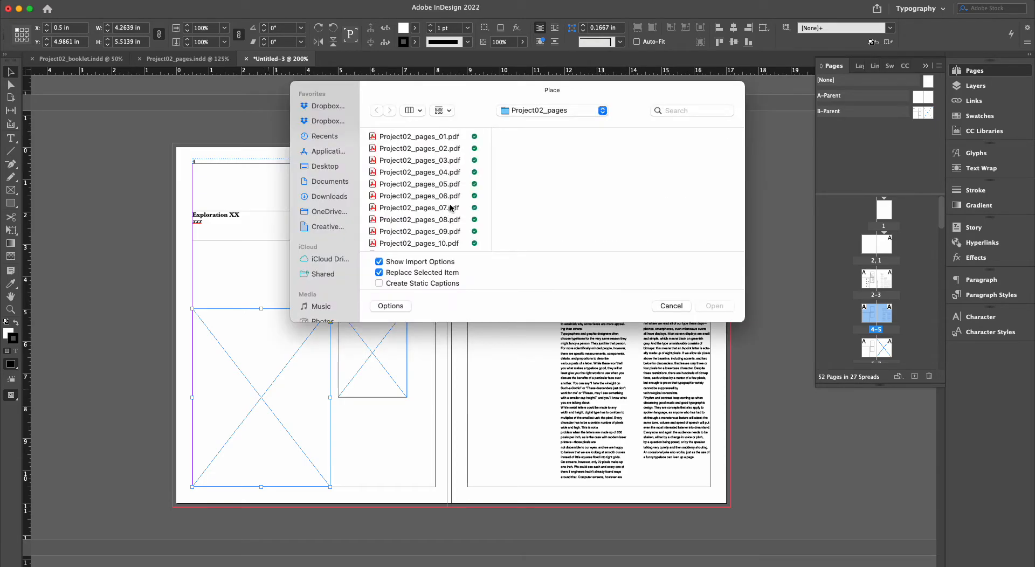
{"action": "left_click", "coordinate": [447, 172]}
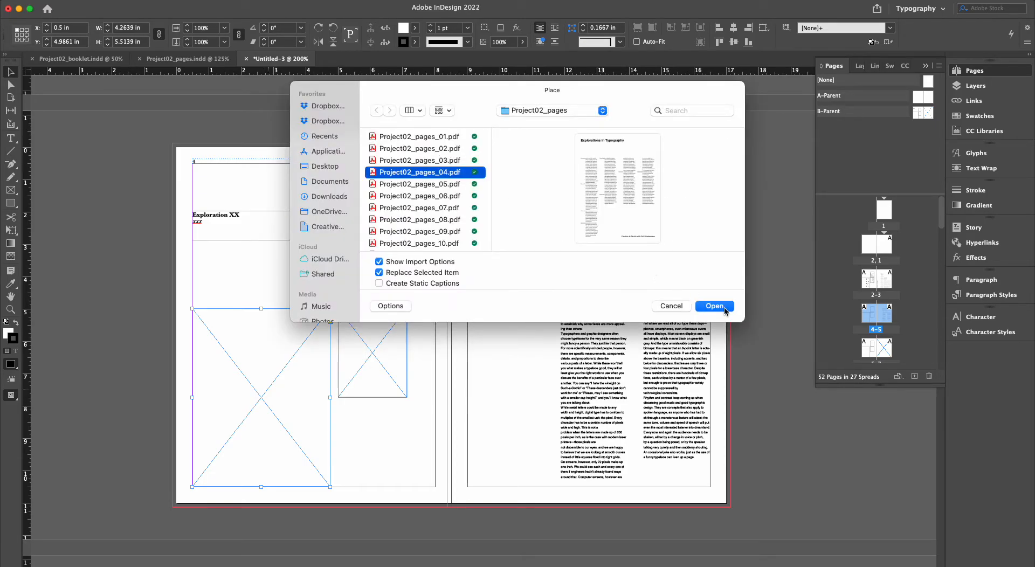
{"action": "left_click", "coordinate": [713, 306]}
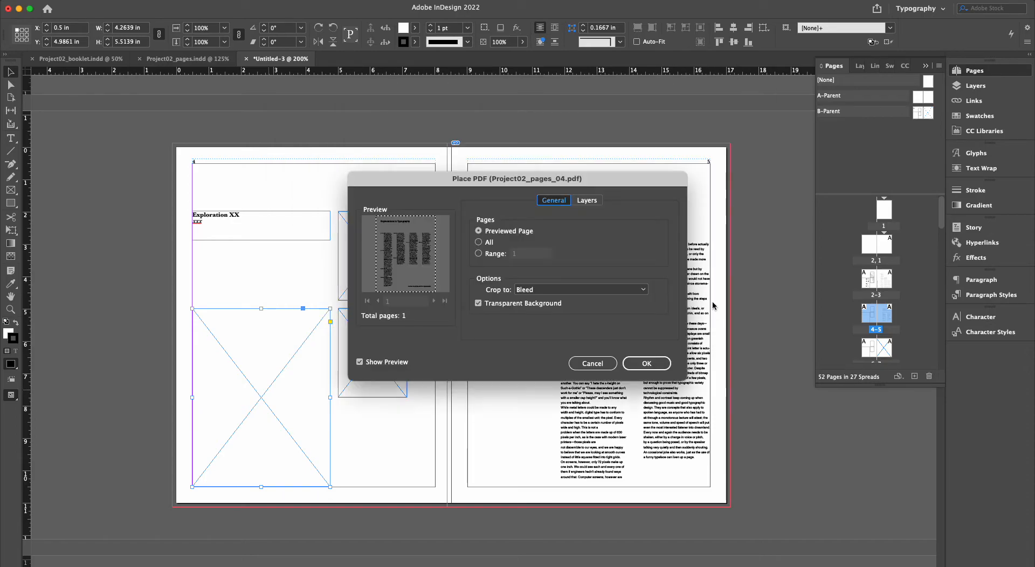
{"action": "left_click", "coordinate": [533, 290]}
{"action": "left_click", "coordinate": [541, 348]}
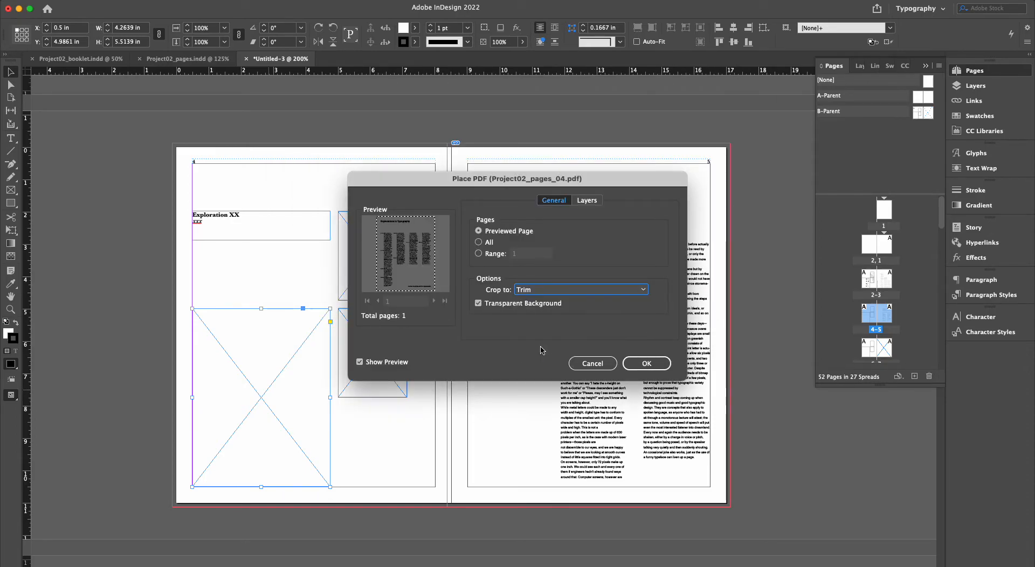
{"action": "left_click", "coordinate": [646, 364]}
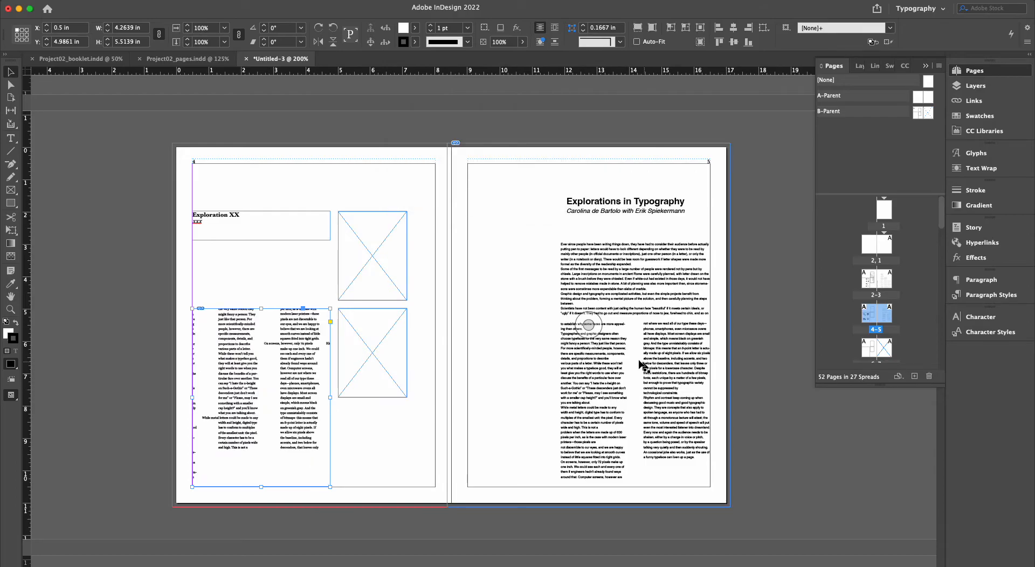
Scale the placed PDF to about 50% so the whole page fits page 4's large frame, and preview the spread
{"action": "key", "text": "a"}
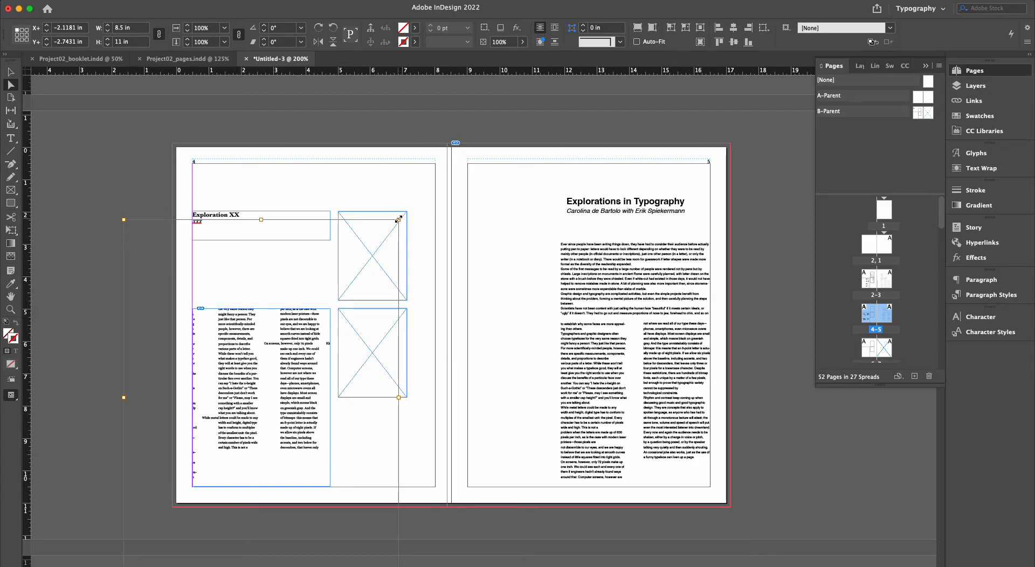
{"action": "left_click_drag", "start_coordinate": [399, 220], "coordinate": [325, 309]}
{"action": "key", "text": "super+z"}
{"action": "left_click_drag", "start_coordinate": [399, 220], "coordinate": [325, 309]}
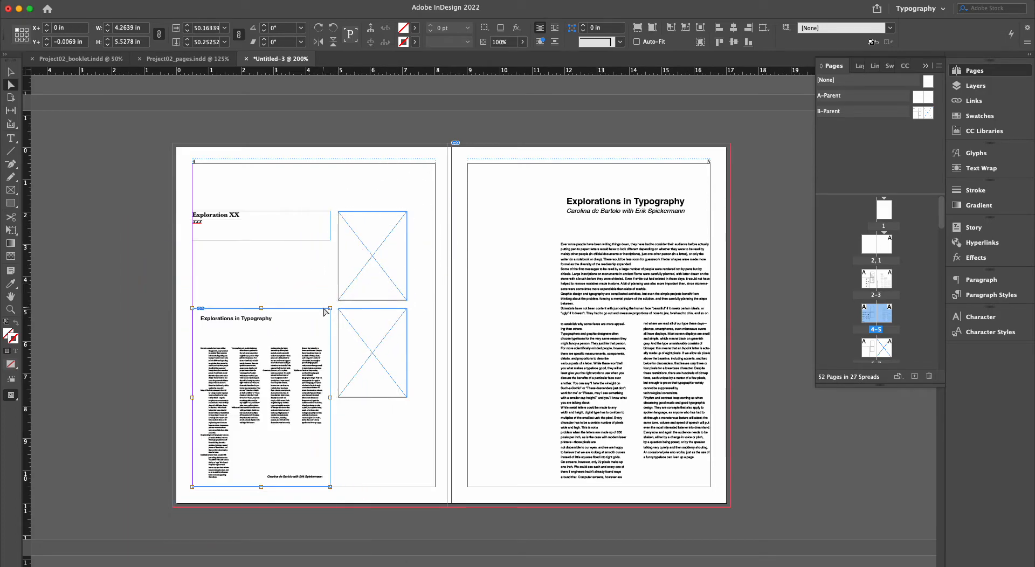
{"action": "left_click", "coordinate": [365, 419]}
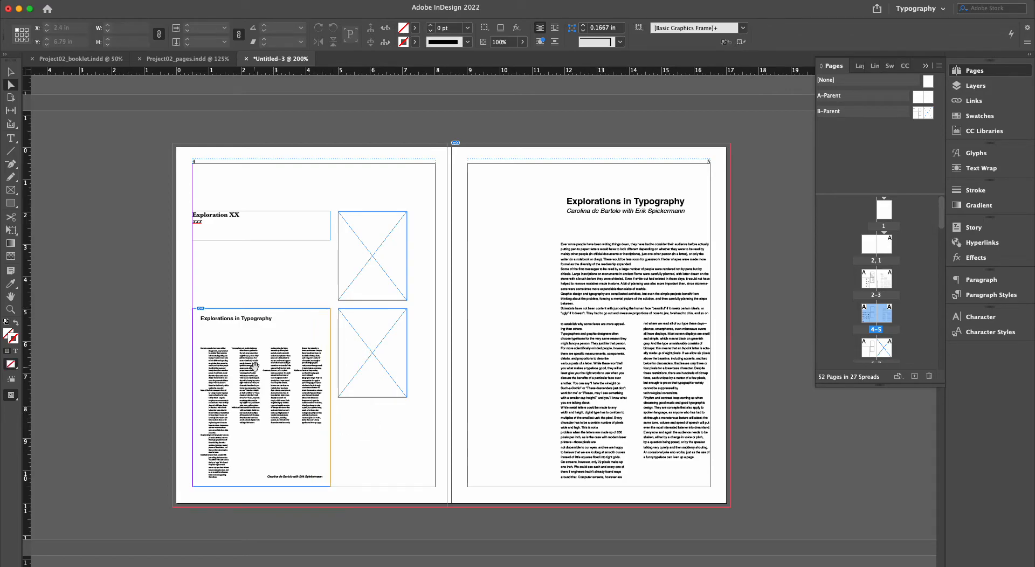
{"action": "key", "text": "w"}
Place photo.JPG from the 2_Project/thumbnails folder in page 4's upper small frame
{"action": "left_click", "coordinate": [370, 257]}
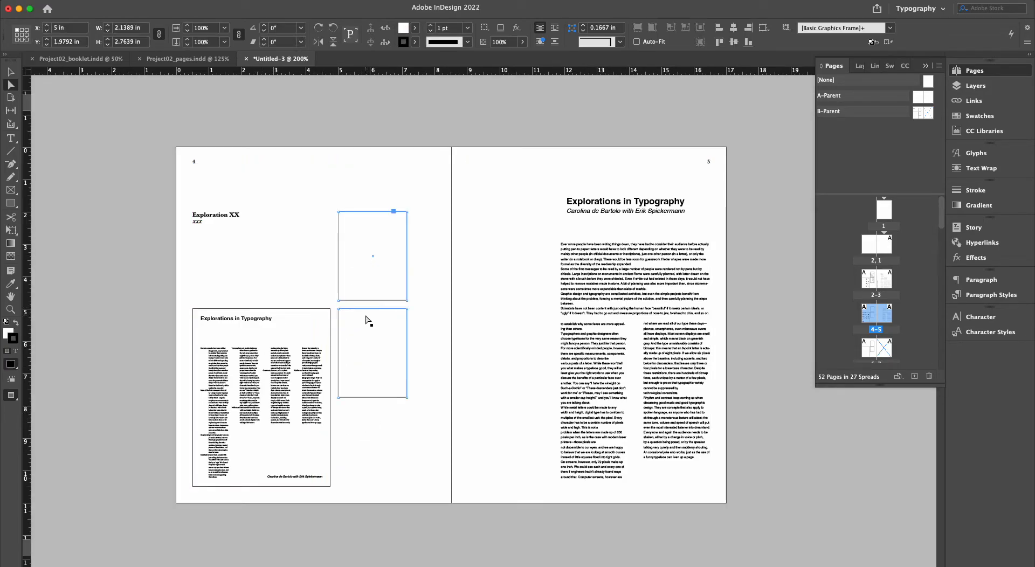
{"action": "key", "text": "super+d"}
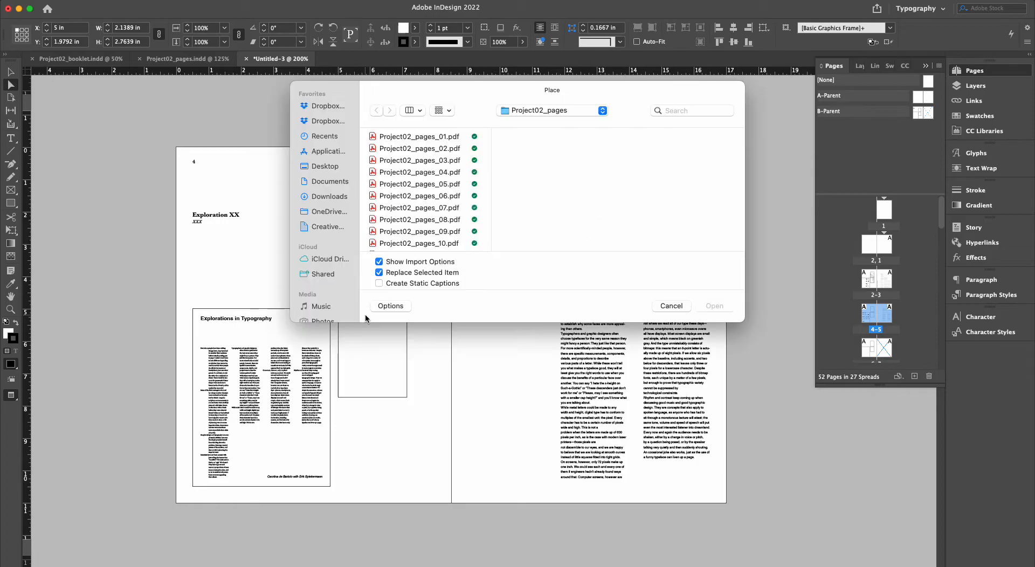
{"action": "left_click", "coordinate": [550, 112]}
{"action": "left_click", "coordinate": [547, 123]}
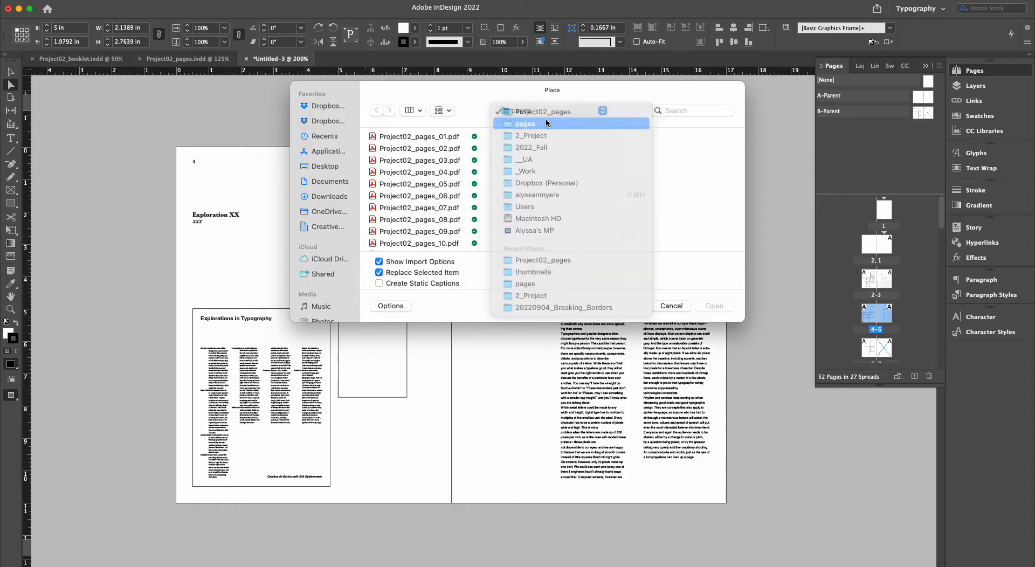
{"action": "left_click", "coordinate": [532, 220]}
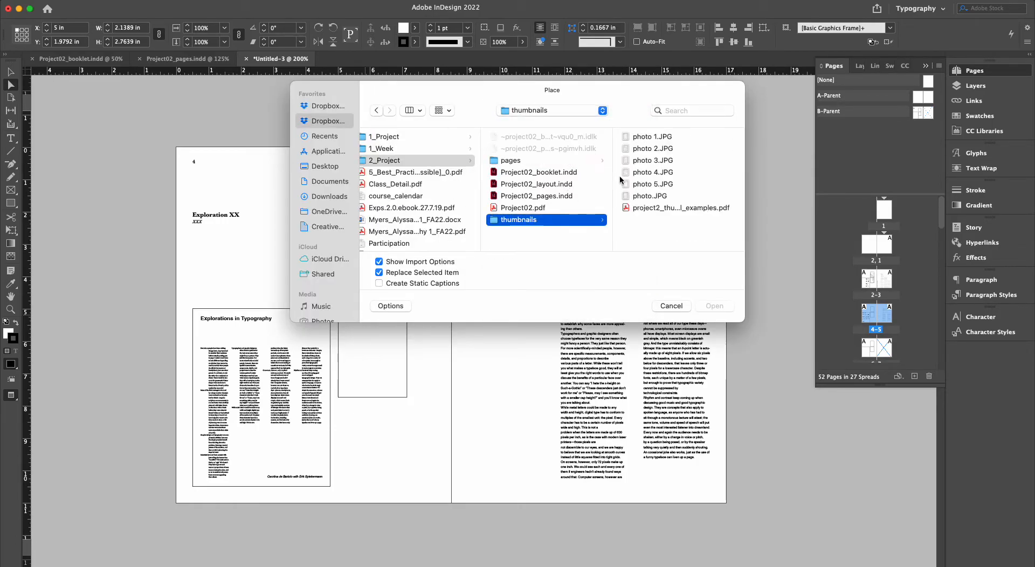
{"action": "left_click", "coordinate": [653, 196]}
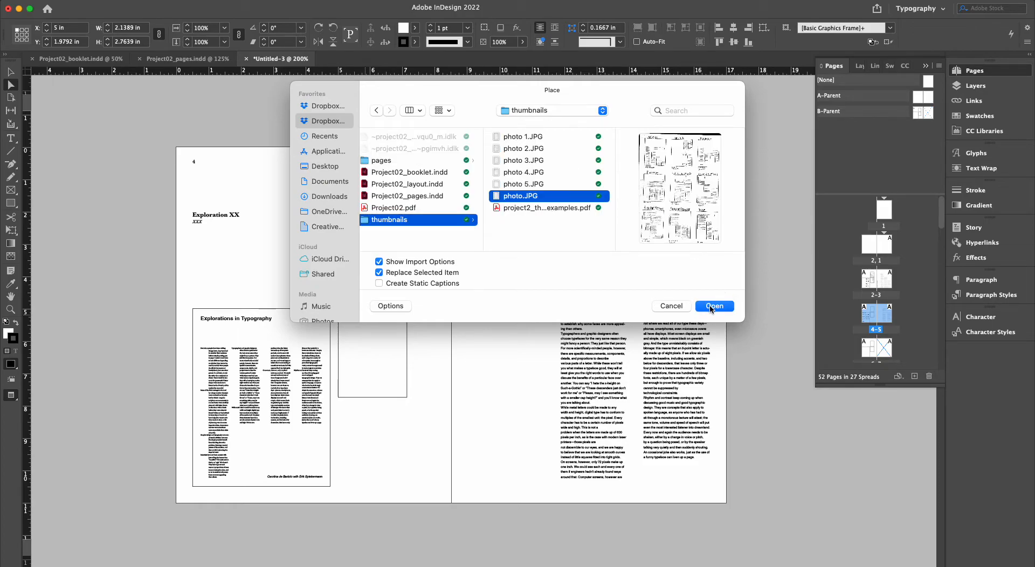
{"action": "left_click", "coordinate": [709, 306]}
{"action": "left_click", "coordinate": [642, 384]}
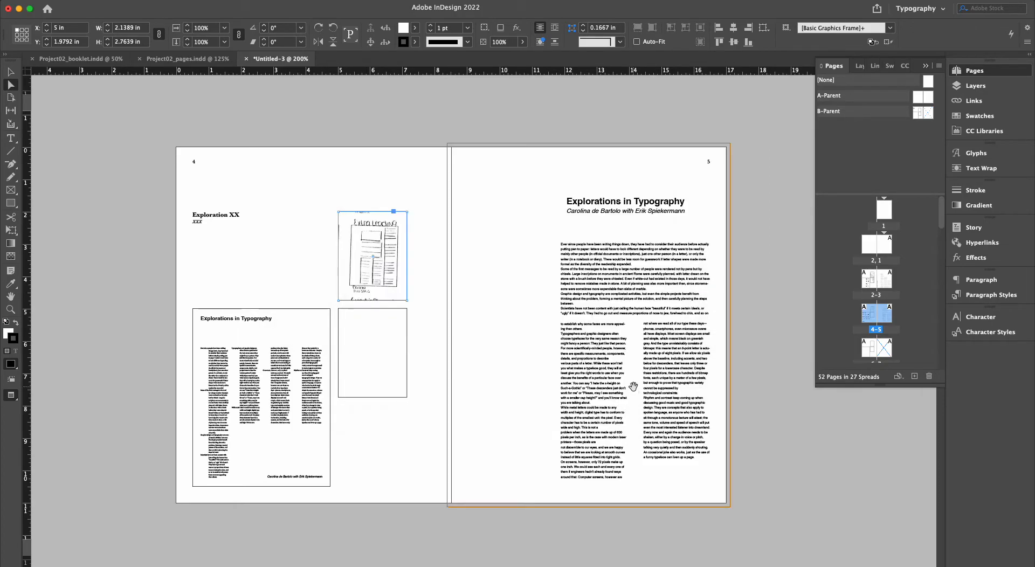
Scale the thumbnail photo to about 41% and reposition it so a single sketch fills the upper small frame
{"action": "left_click_drag", "start_coordinate": [378, 245], "coordinate": [364, 264]}
{"action": "left_click_drag", "start_coordinate": [406, 211], "coordinate": [443, 190]}
{"action": "left_click_drag", "start_coordinate": [379, 244], "coordinate": [370, 262]}
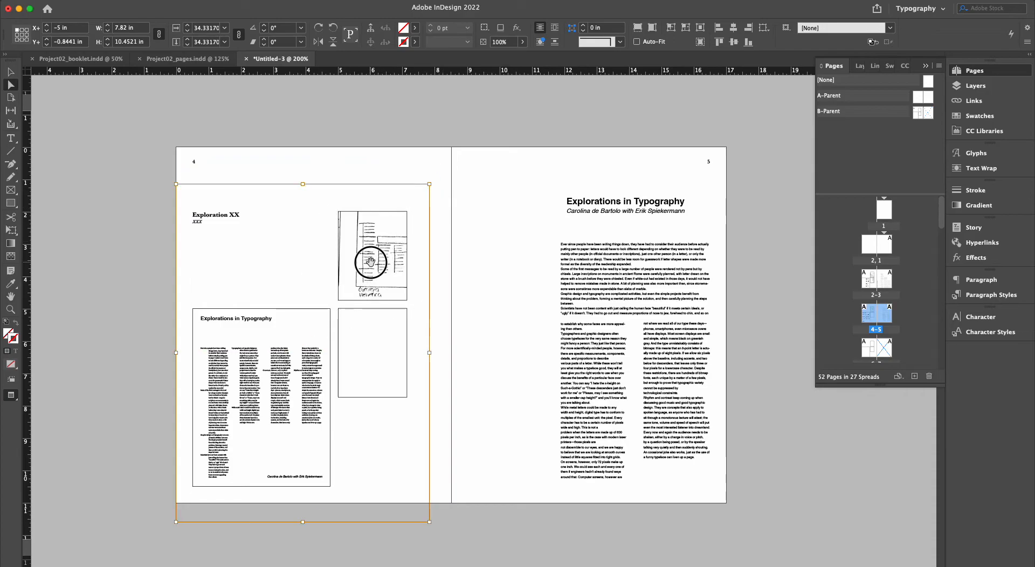
{"action": "left_click_drag", "start_coordinate": [430, 184], "coordinate": [442, 171]}
{"action": "left_click_drag", "start_coordinate": [388, 225], "coordinate": [376, 247]}
{"action": "left_click", "coordinate": [428, 150]}
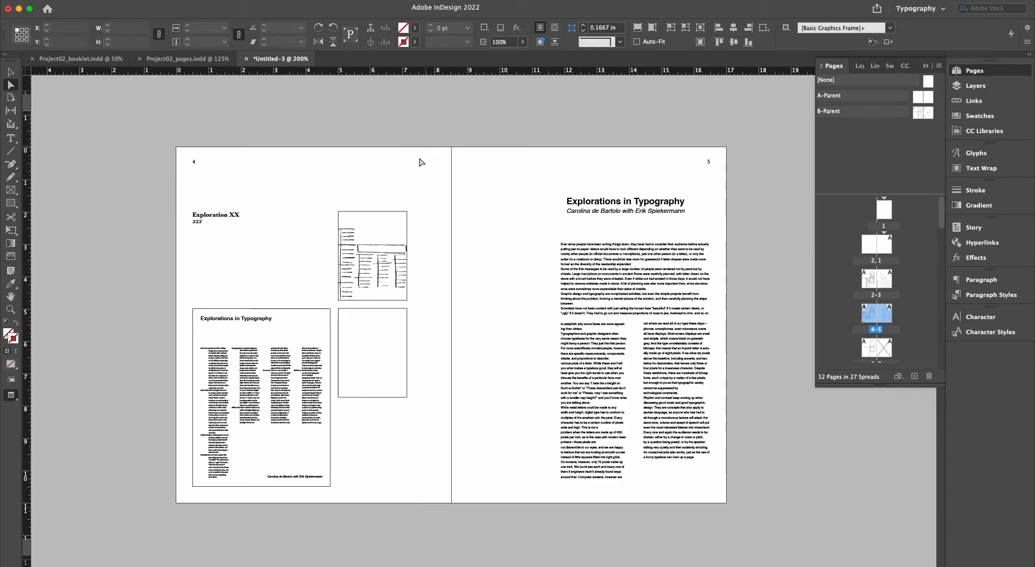
Examine the link info of page 4's photo.JPG, checking its colour space, actual and effective PPI, and dimensions
{"action": "left_click", "coordinate": [384, 259]}
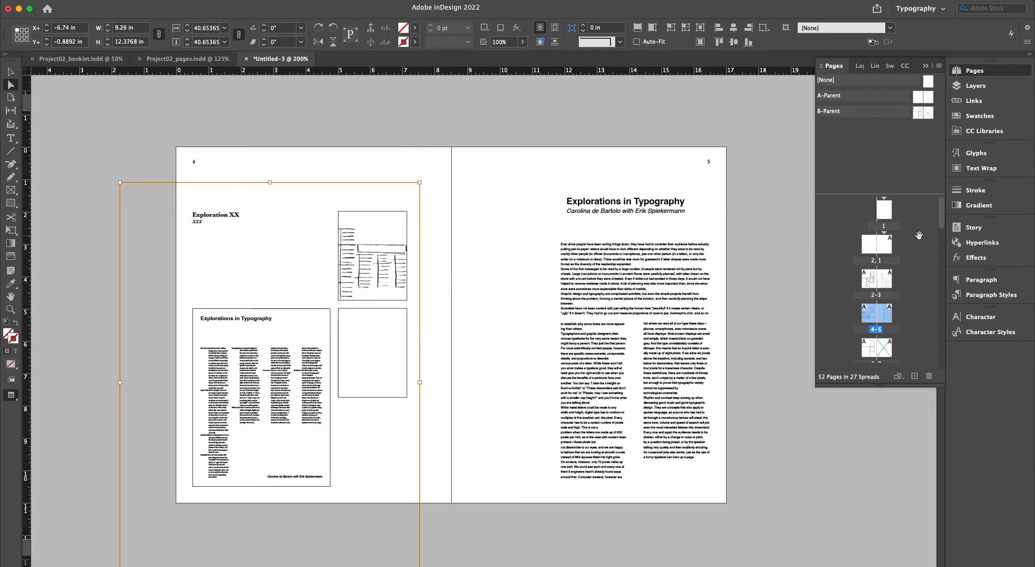
{"action": "left_click", "coordinate": [974, 101]}
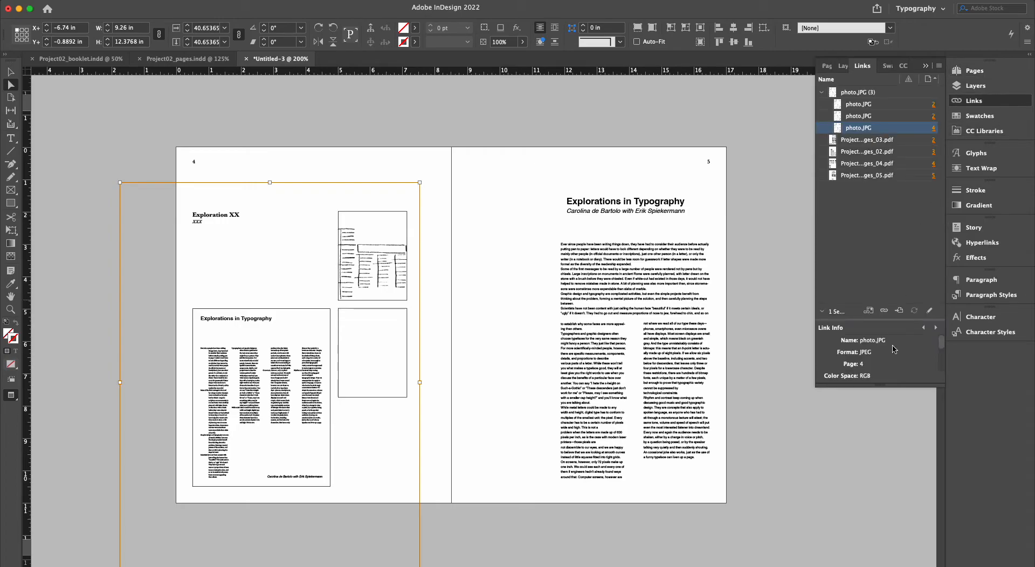
{"action": "left_click_drag", "start_coordinate": [888, 386], "coordinate": [888, 458]}
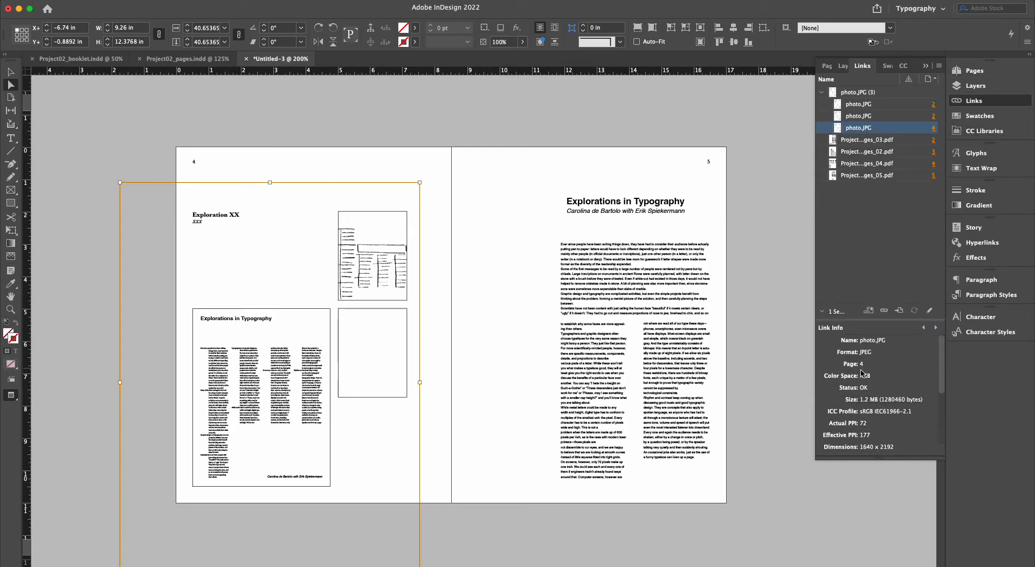
{"action": "scroll", "coordinate": [876, 399], "scroll_direction": "down", "scroll_amount": 2}
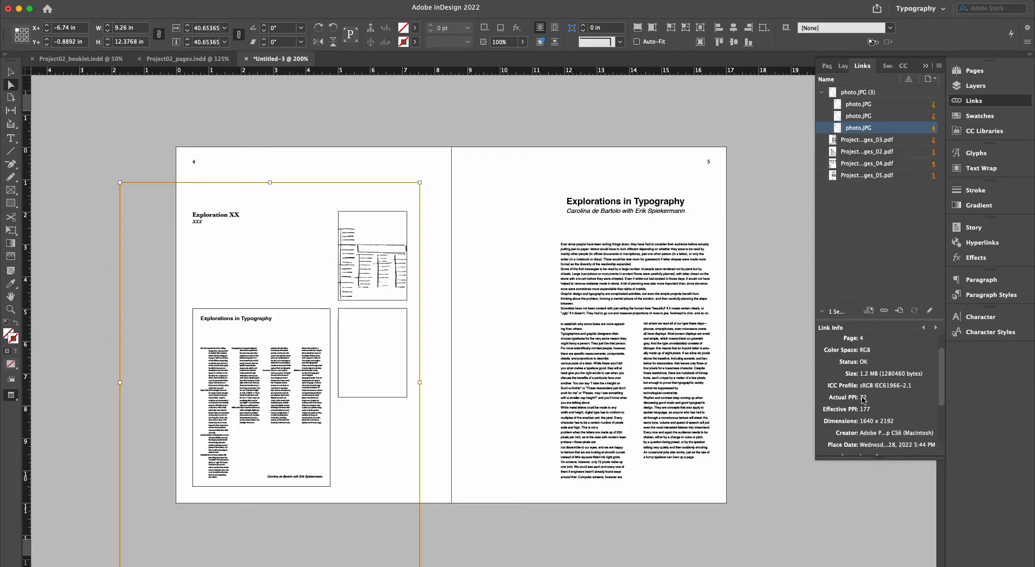
{"action": "scroll", "coordinate": [858, 382], "scroll_direction": "up", "scroll_amount": 2}
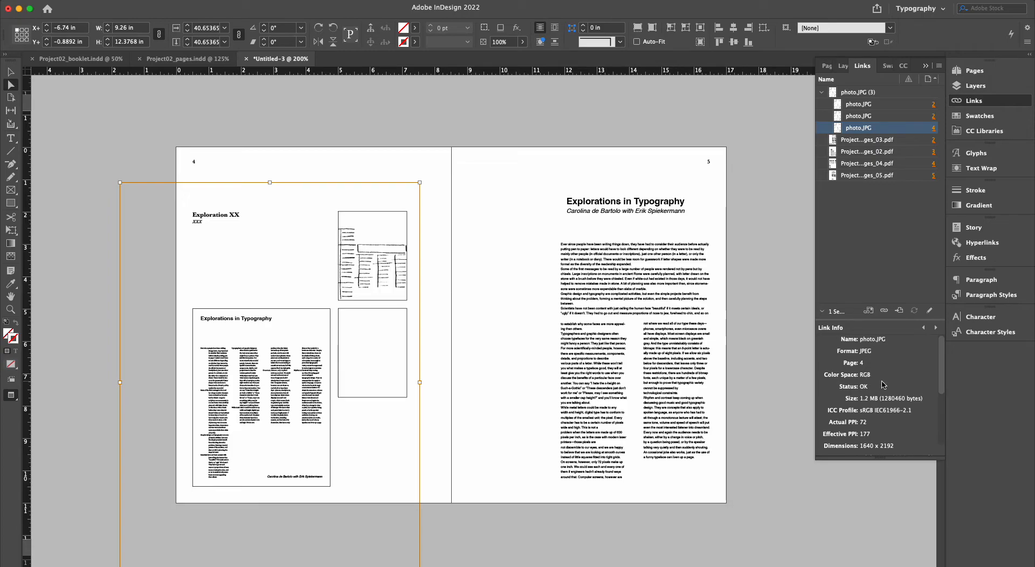
{"action": "left_click", "coordinate": [747, 275]}
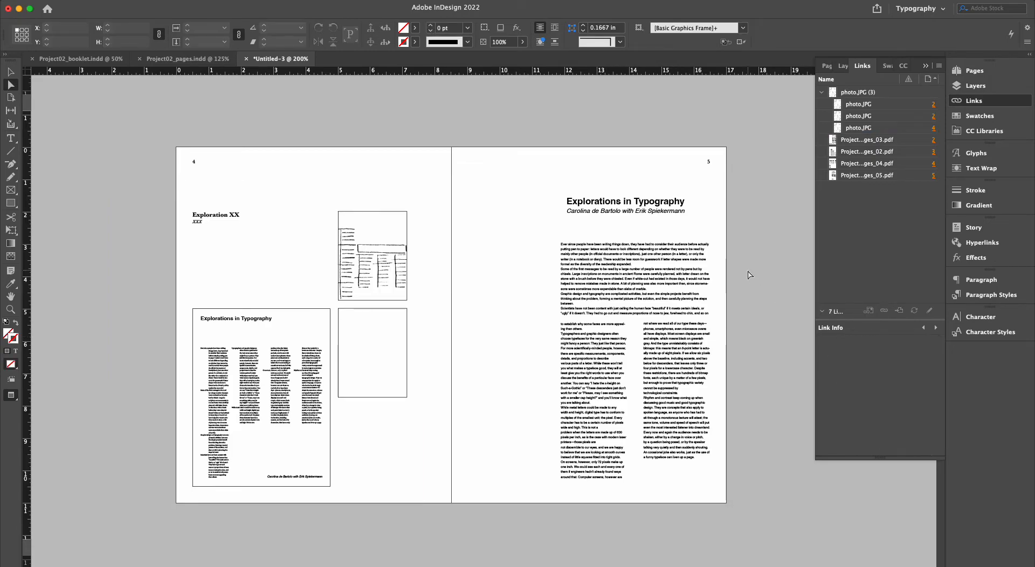
Copy the thumbnail photo from page 4's upper small frame into the empty small frame below it
{"action": "left_click", "coordinate": [387, 370]}
{"action": "left_click", "coordinate": [386, 369]}
{"action": "right_click", "coordinate": [388, 260]}
{"action": "left_click", "coordinate": [424, 240]}
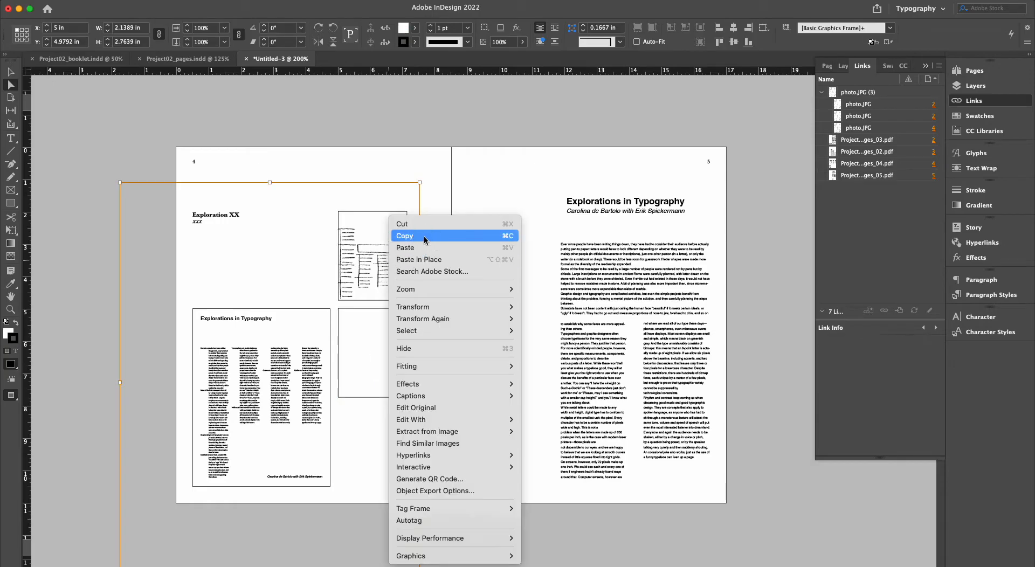
{"action": "left_click", "coordinate": [370, 324]}
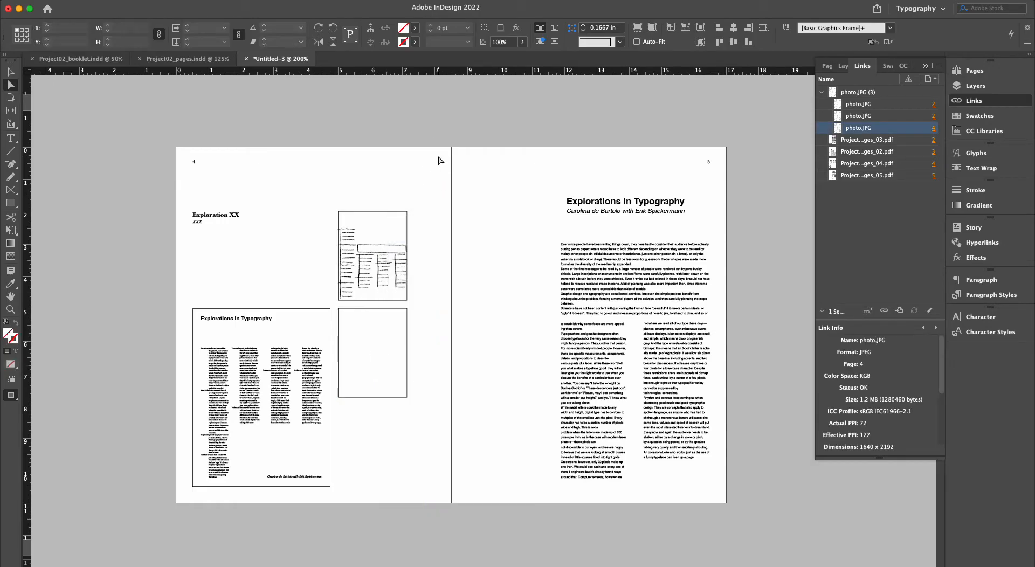
{"action": "left_click", "coordinate": [369, 325]}
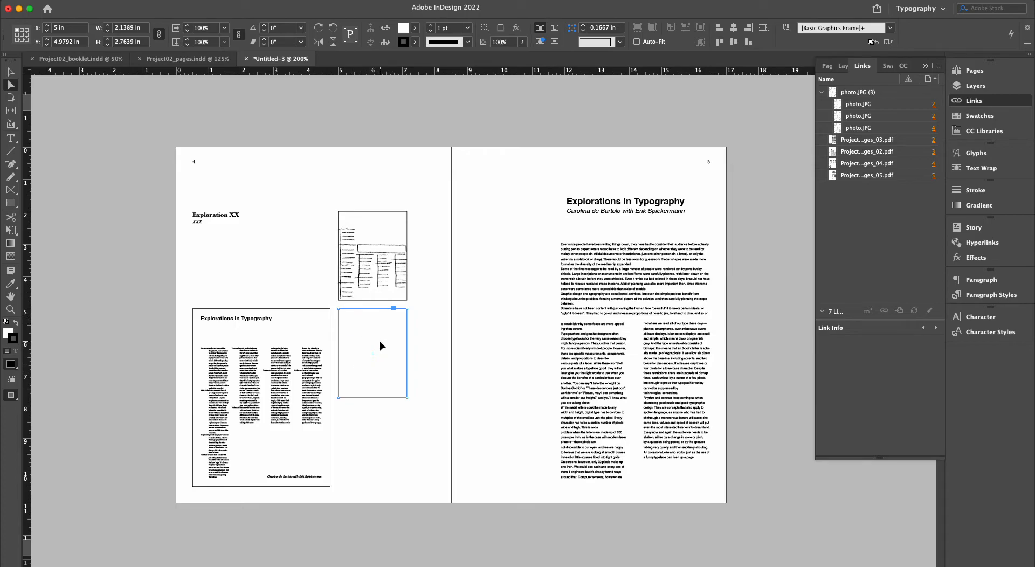
{"action": "left_click", "coordinate": [384, 257]}
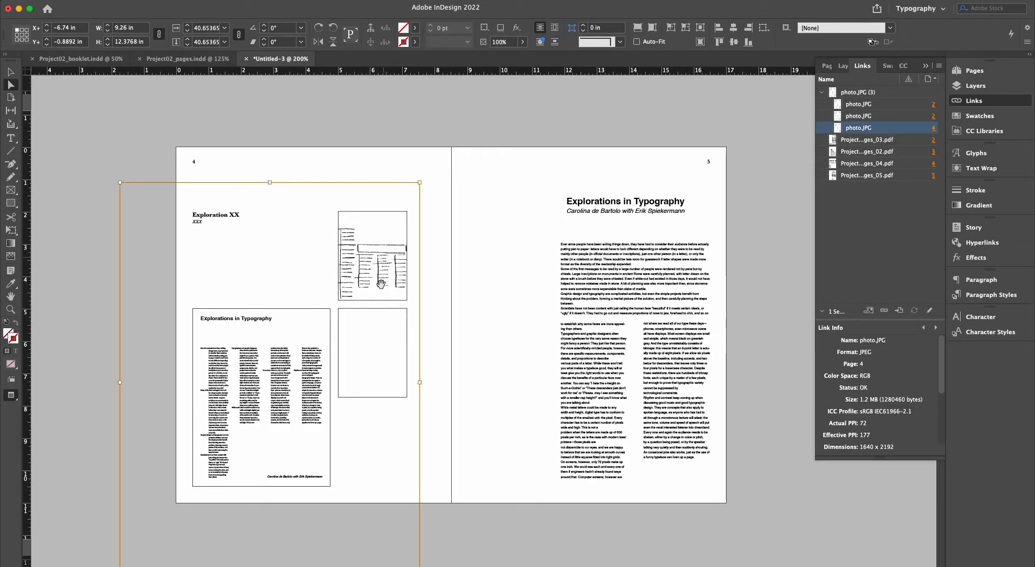
{"action": "left_click", "coordinate": [440, 310]}
{"action": "right_click", "coordinate": [398, 326]}
{"action": "left_click", "coordinate": [452, 236]}
Resize and reposition the copied photo so a different thumbnail sketch fills the lower small frame
{"action": "left_click", "coordinate": [384, 303]}
{"action": "left_click_drag", "start_coordinate": [384, 304], "coordinate": [428, 337]}
{"action": "left_click_drag", "start_coordinate": [380, 360], "coordinate": [374, 333]}
{"action": "left_click", "coordinate": [150, 307]}
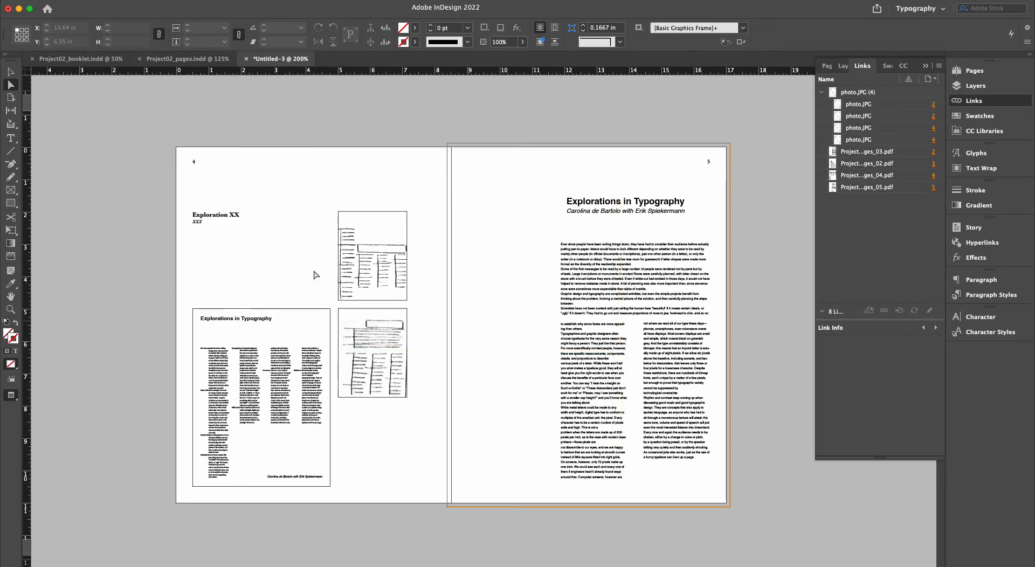
Change page 4's headline to "Exploration 2" and its subtitle to "Paragraph Indicator: Exdent"
{"action": "left_click", "coordinate": [236, 219]}
{"action": "double_click", "coordinate": [236, 220]}
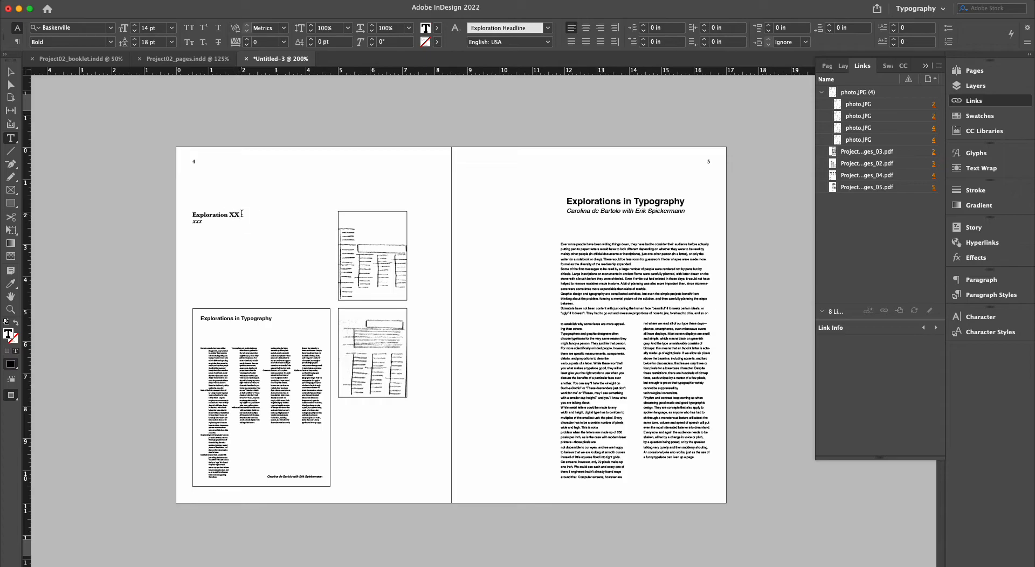
{"action": "type", "text": "2"}
{"action": "double_click", "coordinate": [196, 221]}
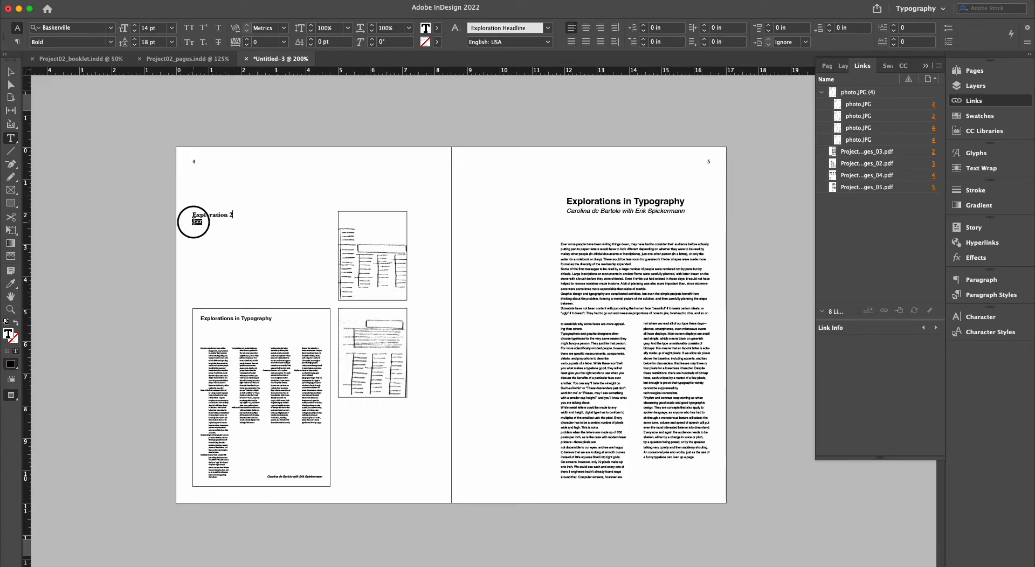
{"action": "type", "text": "Paragraph Indicator: Exdent"}
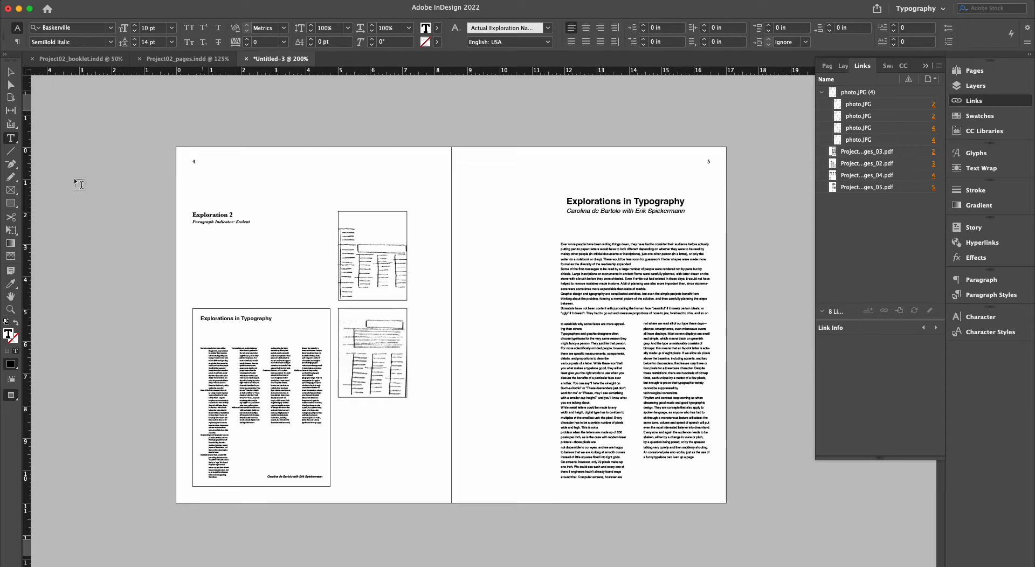
{"action": "left_click", "coordinate": [11, 72]}
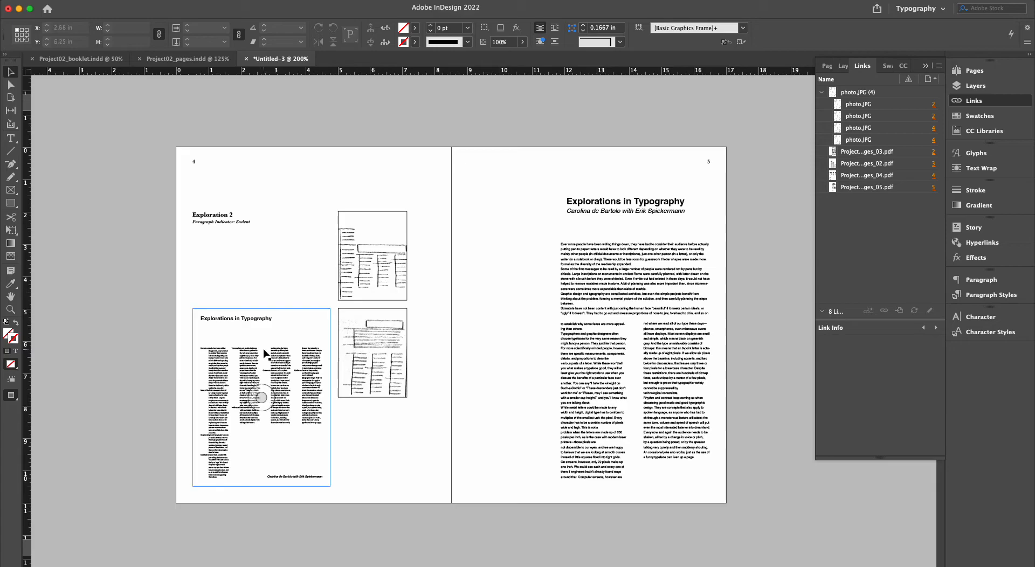
{"action": "scroll", "coordinate": [297, 353], "scroll_direction": "down", "scroll_amount": 1}
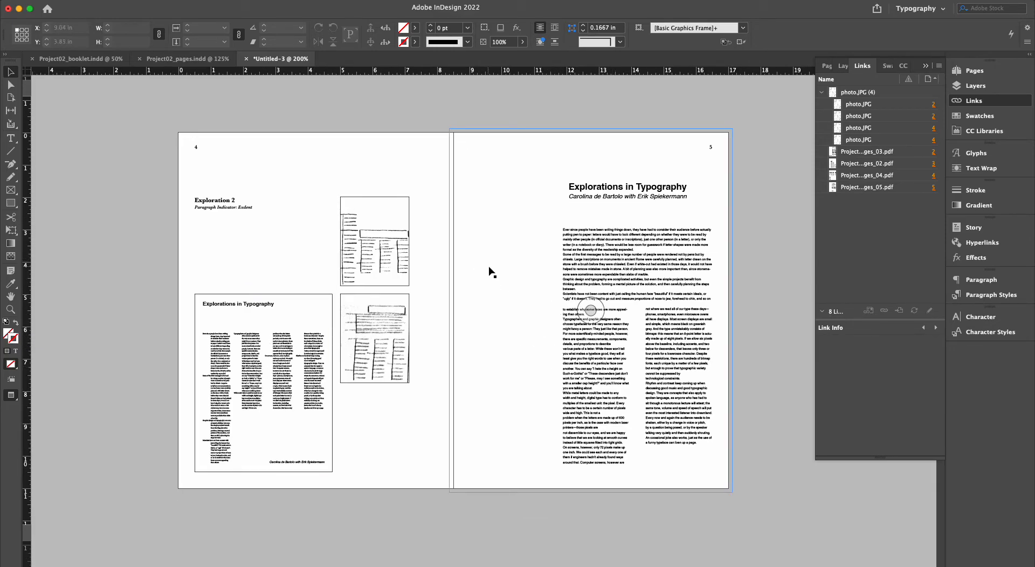
Switch to the Project02_pages.indd document and look through its page spreads
{"action": "left_click", "coordinate": [211, 58]}
{"action": "scroll", "coordinate": [310, 303], "scroll_direction": "up", "scroll_amount": 20}
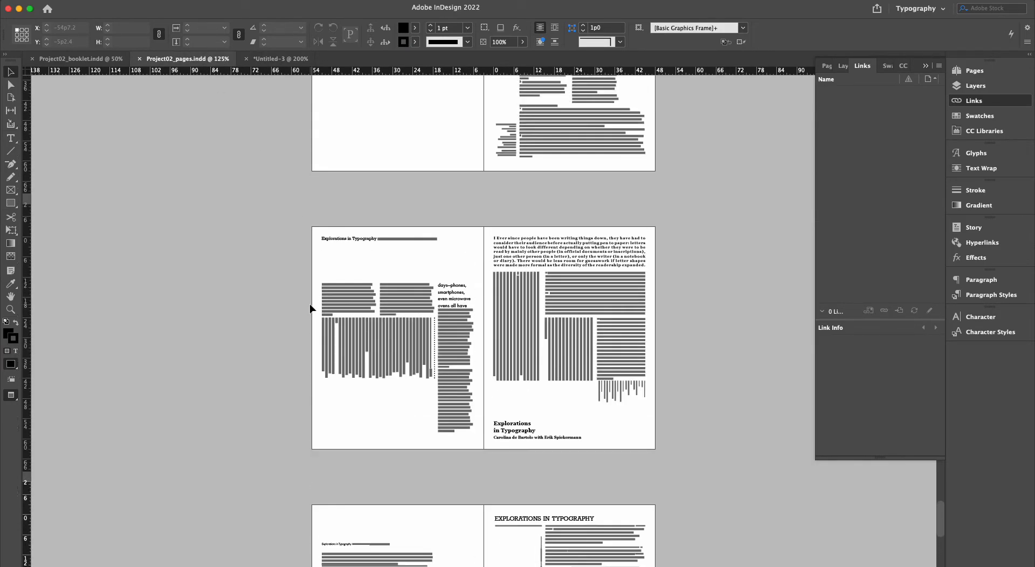
{"action": "scroll", "coordinate": [310, 303], "scroll_direction": "down", "scroll_amount": 10}
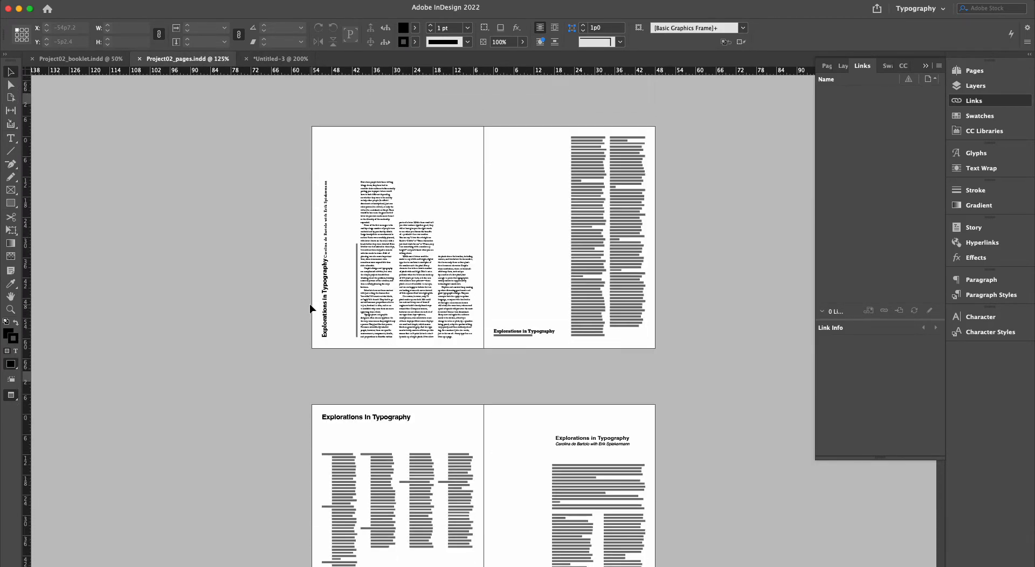
Examine the typographic layouts of the first two page spreads up close, including the small vertical type-spec line beside the first text column
{"action": "key", "text": "super+equal"}
{"action": "key", "text": "super+equal"}
{"action": "scroll", "coordinate": [319, 301], "scroll_direction": "up", "scroll_amount": 3}
{"action": "key", "text": "super+equal"}
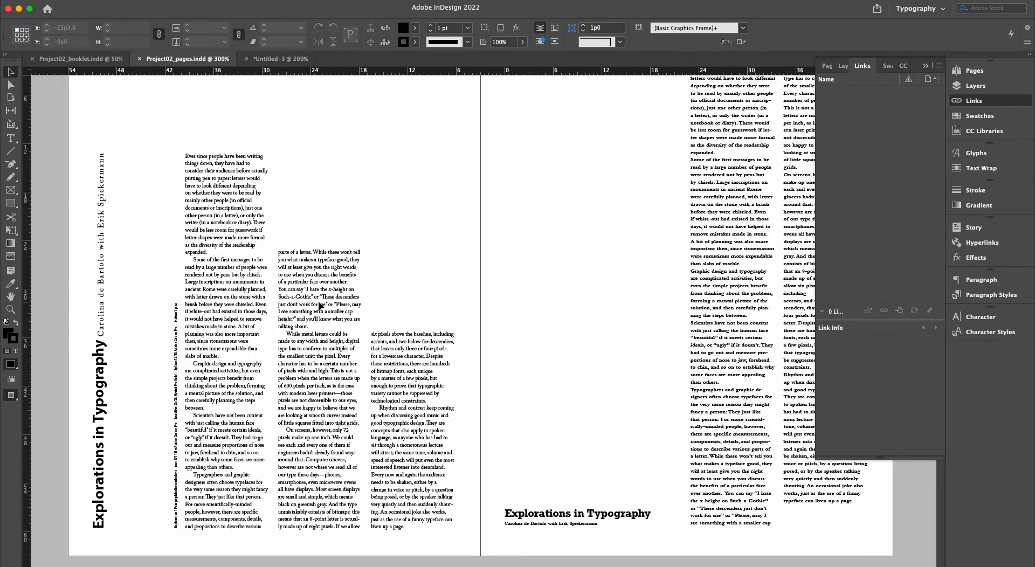
{"action": "left_click", "coordinate": [926, 66]}
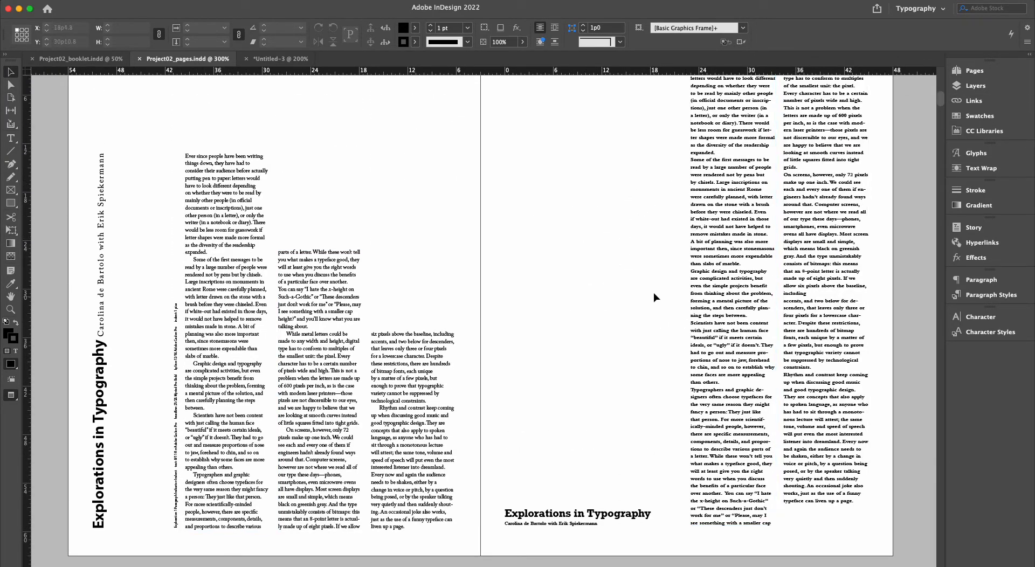
{"action": "left_click", "coordinate": [179, 346]}
{"action": "left_click", "coordinate": [428, 182]}
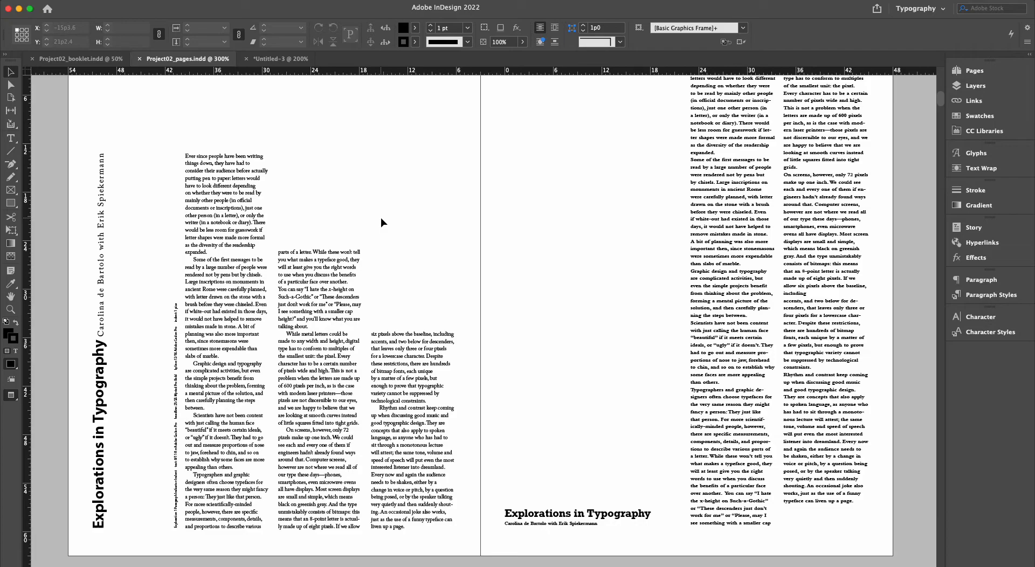
{"action": "scroll", "coordinate": [342, 294], "scroll_direction": "down", "scroll_amount": 10}
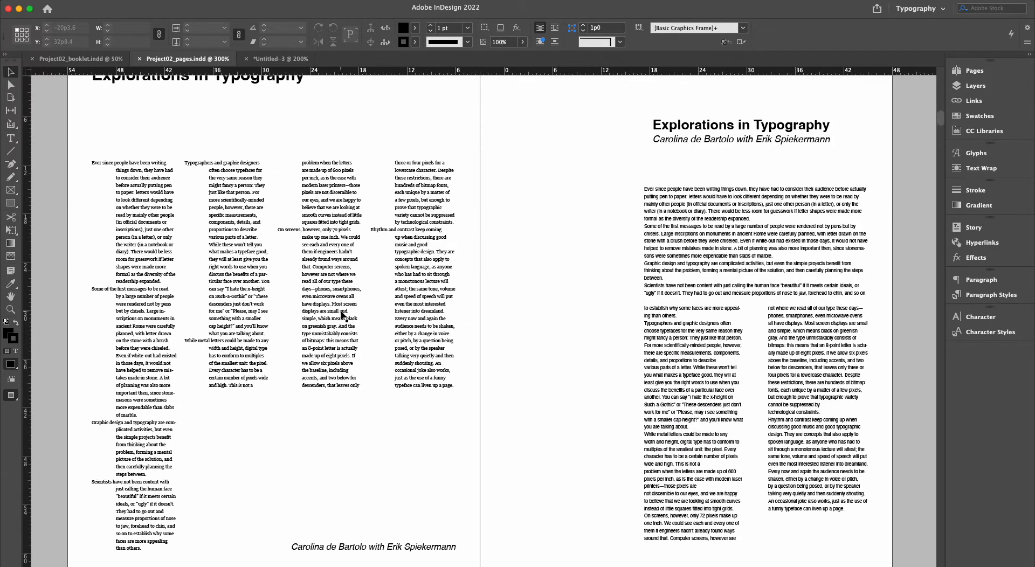
{"action": "scroll", "coordinate": [342, 291], "scroll_direction": "up", "scroll_amount": 6}
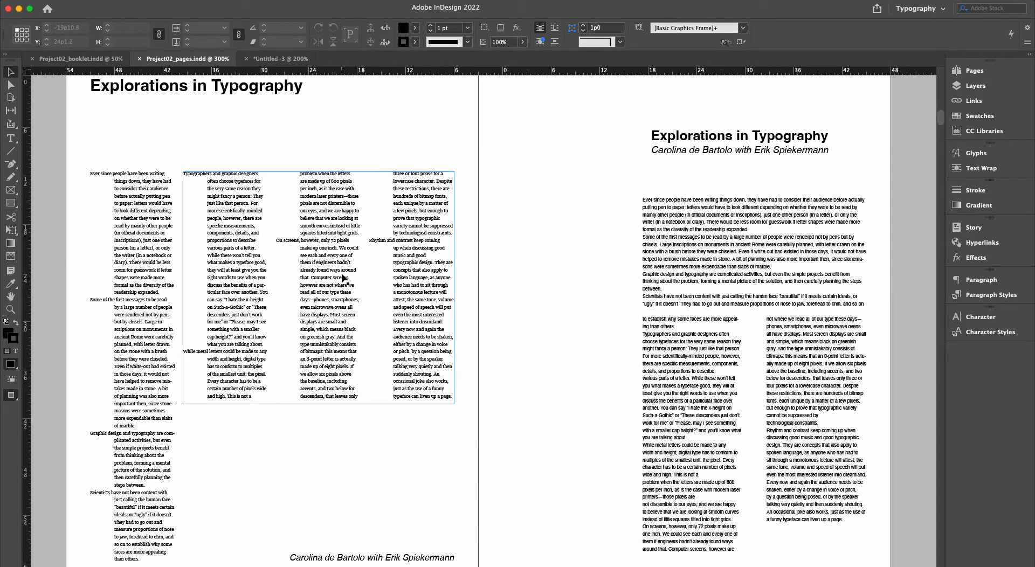
{"action": "scroll", "coordinate": [304, 324], "scroll_direction": "up", "scroll_amount": 5}
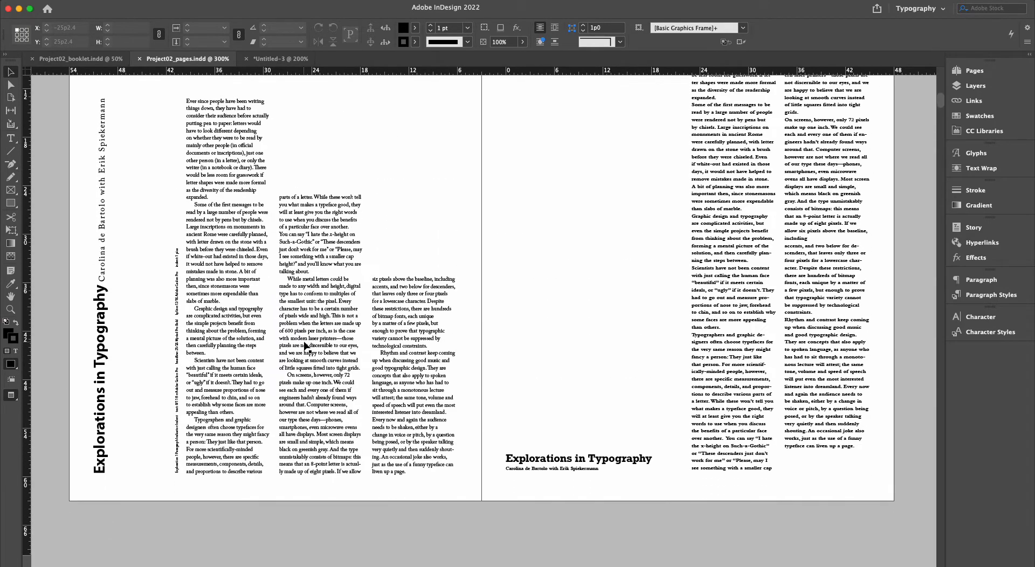
Switch to the untitled booklet document and examine the placed page PDF and its small vertical type-spec line on the Exploration 1 spread
{"action": "left_click", "coordinate": [294, 59]}
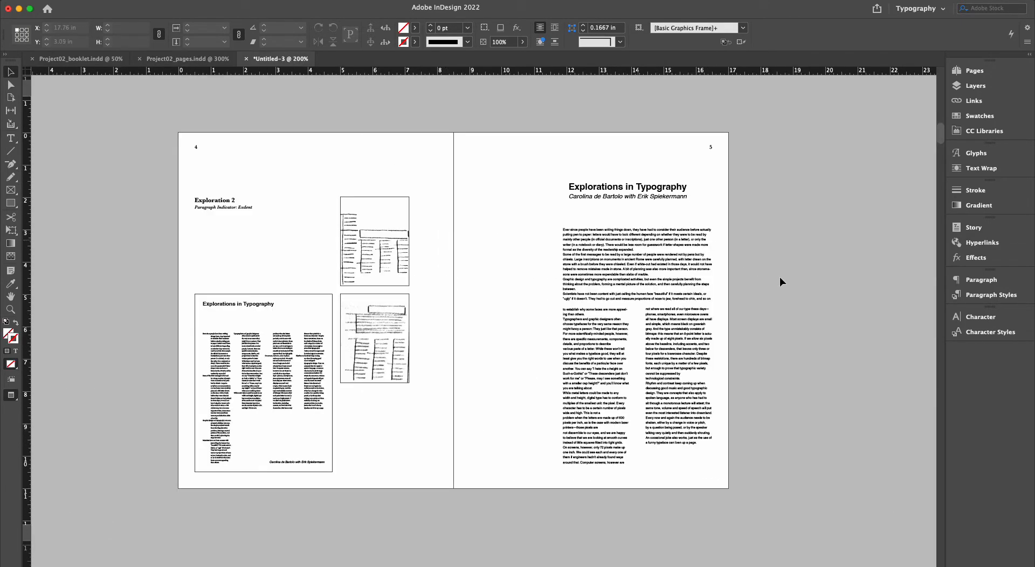
{"action": "key", "text": "super+minus"}
{"action": "key", "text": "super+minus"}
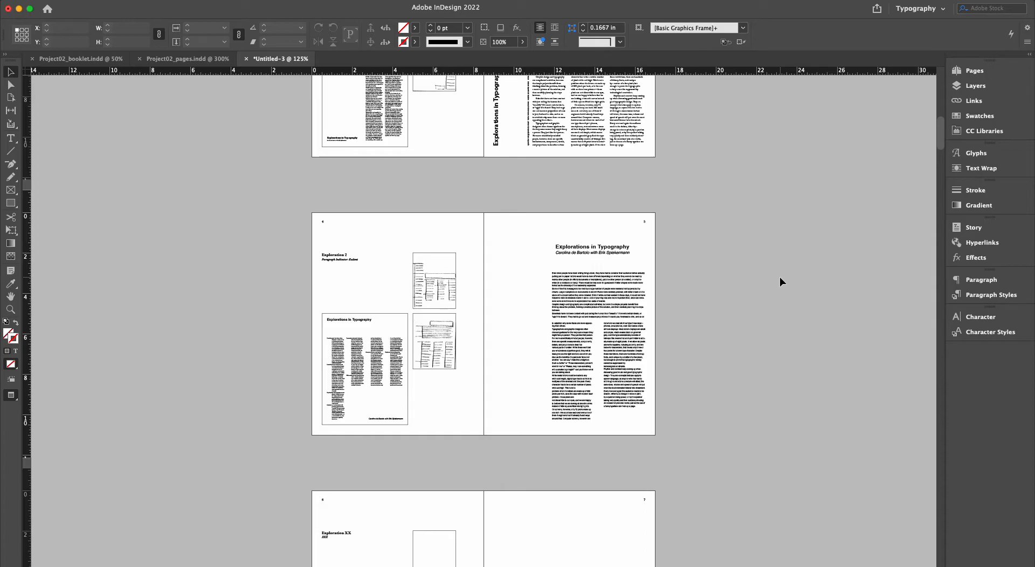
{"action": "scroll", "coordinate": [752, 258], "scroll_direction": "up", "scroll_amount": 4}
{"action": "key", "text": "z"}
{"action": "left_click", "coordinate": [525, 133]}
{"action": "key", "text": "v"}
{"action": "left_click", "coordinate": [472, 308]}
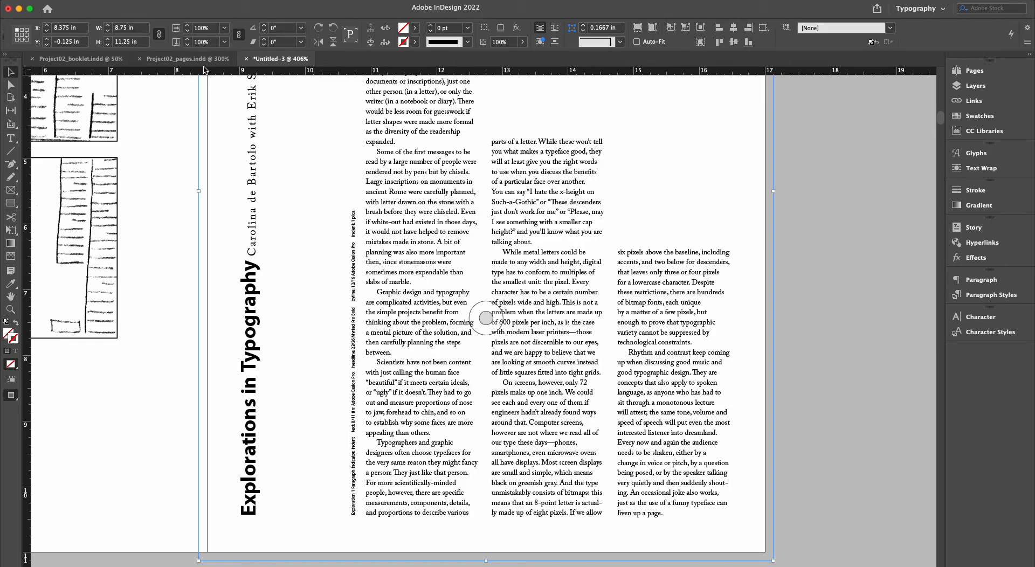
In Project02_pages.indd, move Exploration 1's vertical type-spec line above the text columns and turn it horizontal
{"action": "left_click", "coordinate": [187, 59]}
{"action": "scroll", "coordinate": [289, 244], "scroll_direction": "left", "scroll_amount": 4}
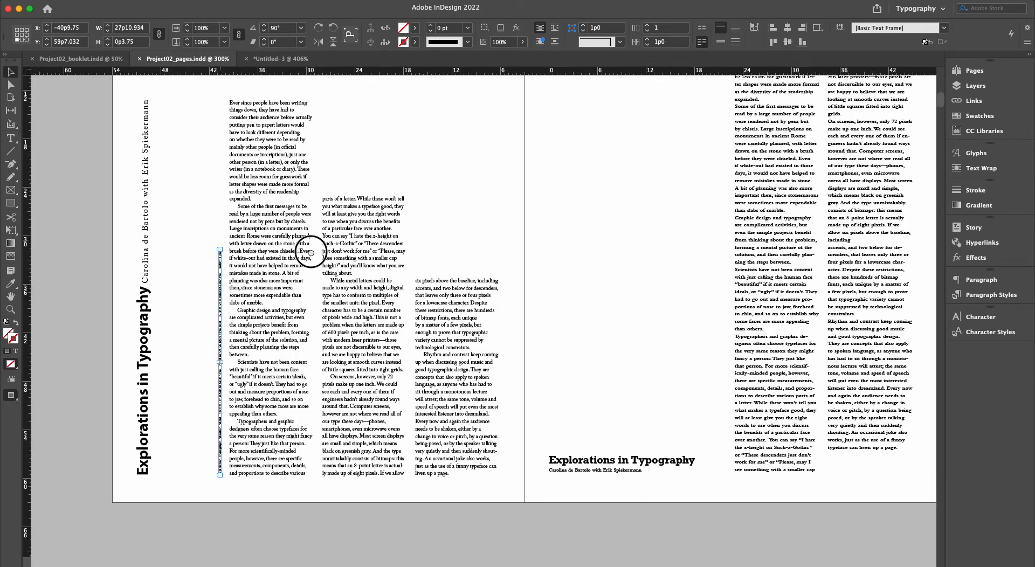
{"action": "left_click_drag", "start_coordinate": [303, 284], "coordinate": [466, 144]}
{"action": "scroll", "coordinate": [453, 173], "scroll_direction": "up", "scroll_amount": 5}
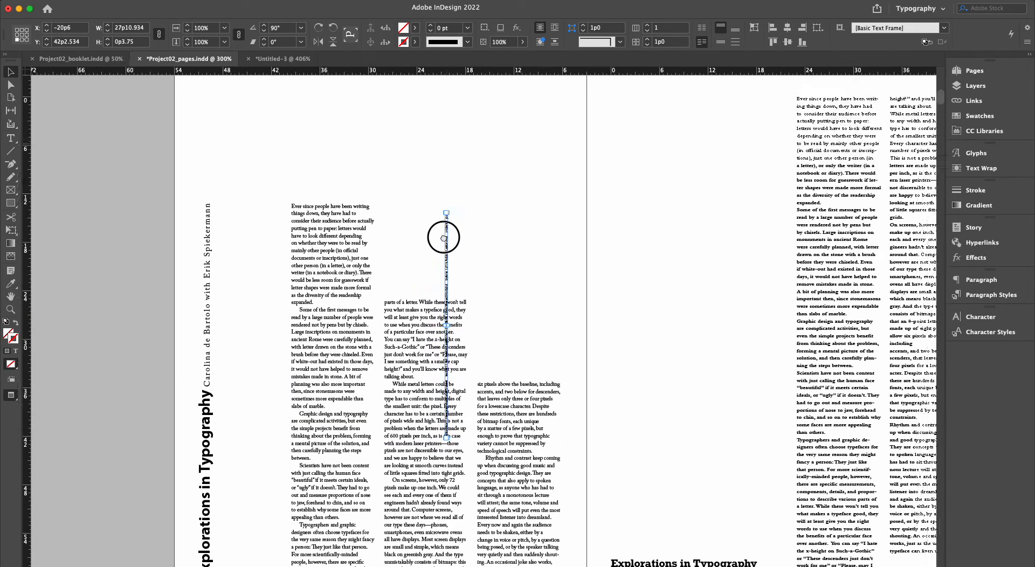
{"action": "left_click_drag", "start_coordinate": [443, 245], "coordinate": [372, 144]}
{"action": "mouse_move", "coordinate": [377, 108]}
{"action": "left_mouse_down"}
{"action": "mouse_move", "coordinate": [409, 141]}
{"action": "mouse_move", "coordinate": [428, 238]}
{"action": "mouse_move", "coordinate": [370, 117]}
{"action": "left_mouse_up"}
Enlarge the type-spec line with Free Transform to about 69 picas wide and position it across the top of the first spread
{"action": "key", "text": "s"}
{"action": "left_click_drag", "start_coordinate": [477, 117], "coordinate": [696, 168]}
{"action": "left_click_drag", "start_coordinate": [644, 121], "coordinate": [598, 144]}
{"action": "left_click", "coordinate": [242, 162]}
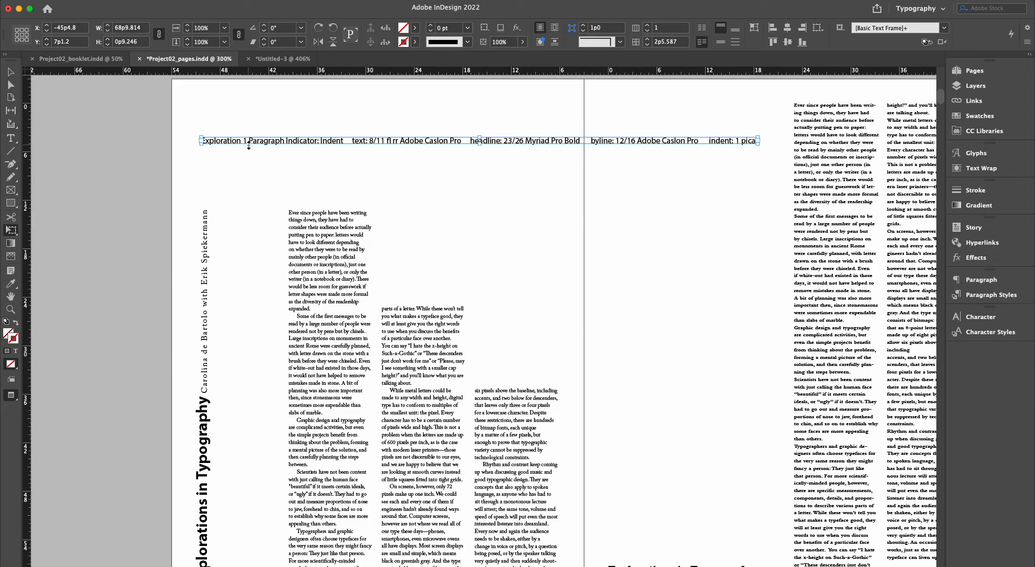
{"action": "key", "text": "v"}
{"action": "left_click", "coordinate": [383, 163]}
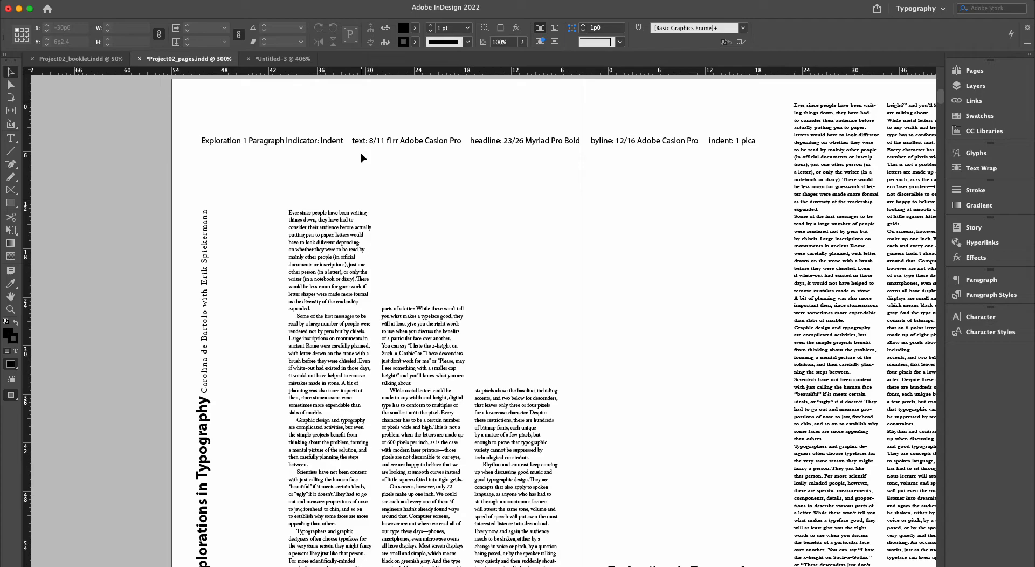
Read through the enlarged type-spec line, examining its paragraph indicator, text, typeface and headline entries
{"action": "double_click", "coordinate": [395, 140]}
{"action": "double_click", "coordinate": [391, 141]}
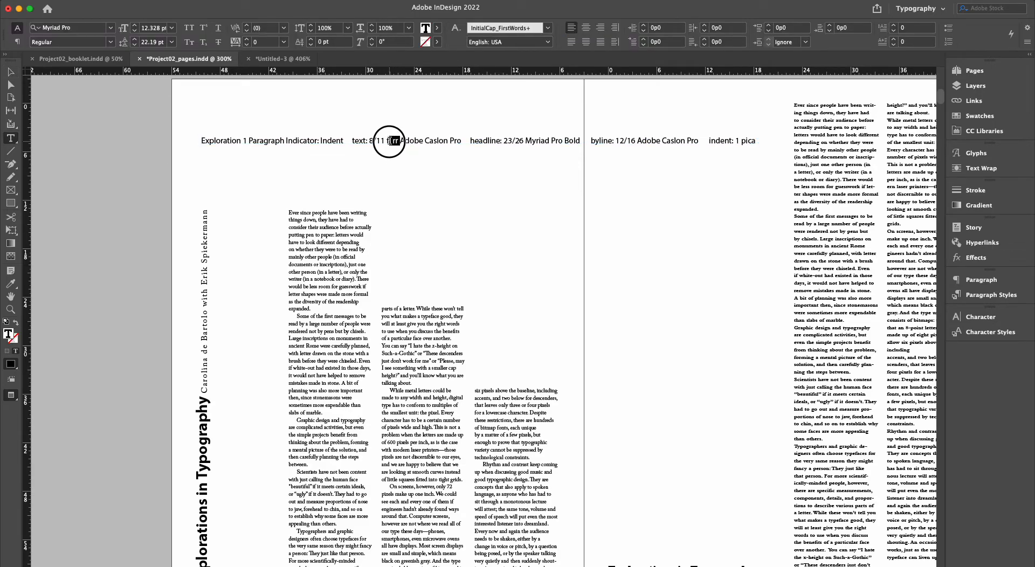
{"action": "left_click", "coordinate": [411, 141]}
{"action": "left_click_drag", "start_coordinate": [387, 141], "coordinate": [392, 142]}
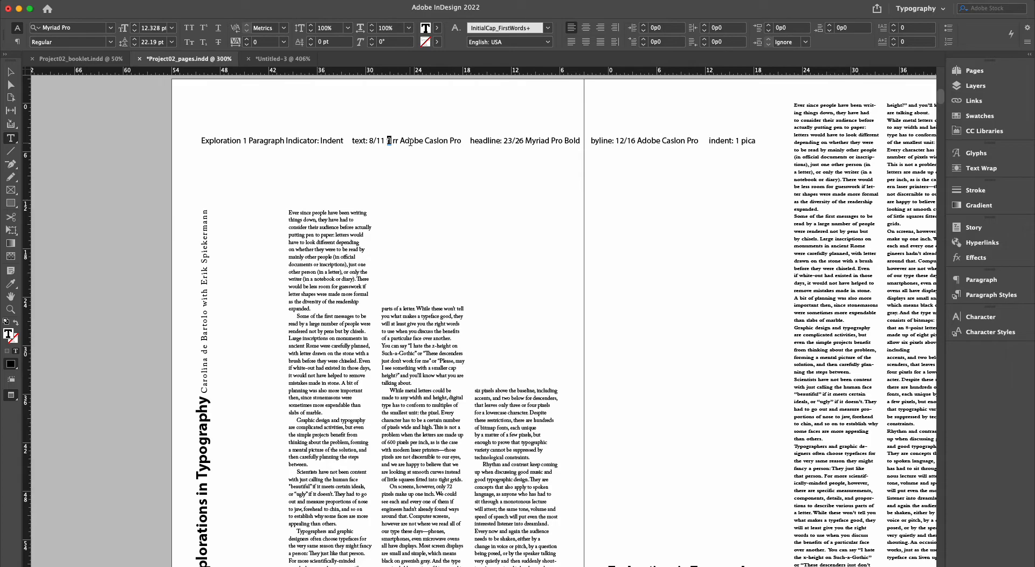
{"action": "left_click_drag", "start_coordinate": [262, 141], "coordinate": [287, 143]}
{"action": "left_click", "coordinate": [347, 141]}
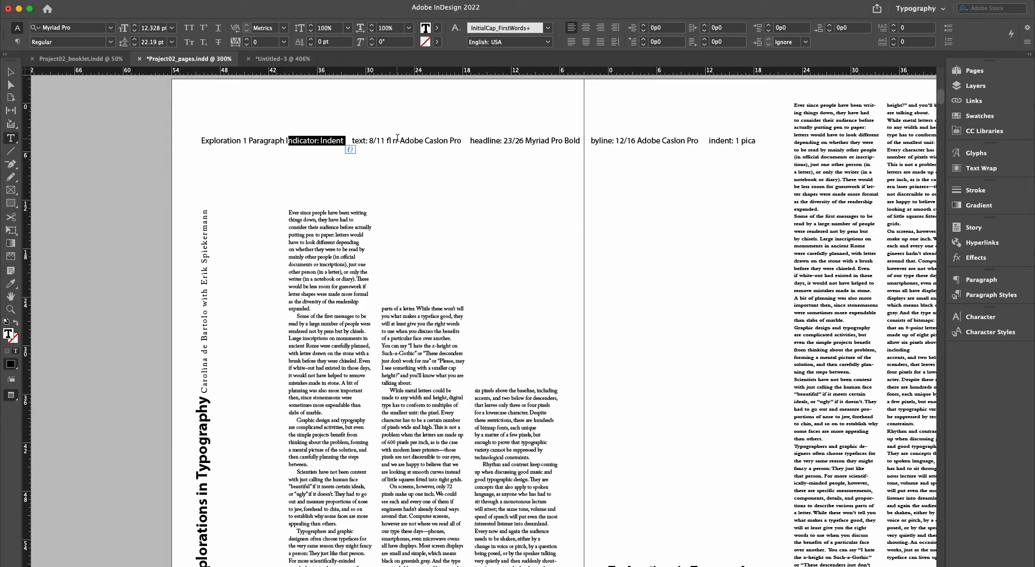
{"action": "left_click_drag", "start_coordinate": [401, 140], "coordinate": [462, 140]}
{"action": "left_click", "coordinate": [492, 141]}
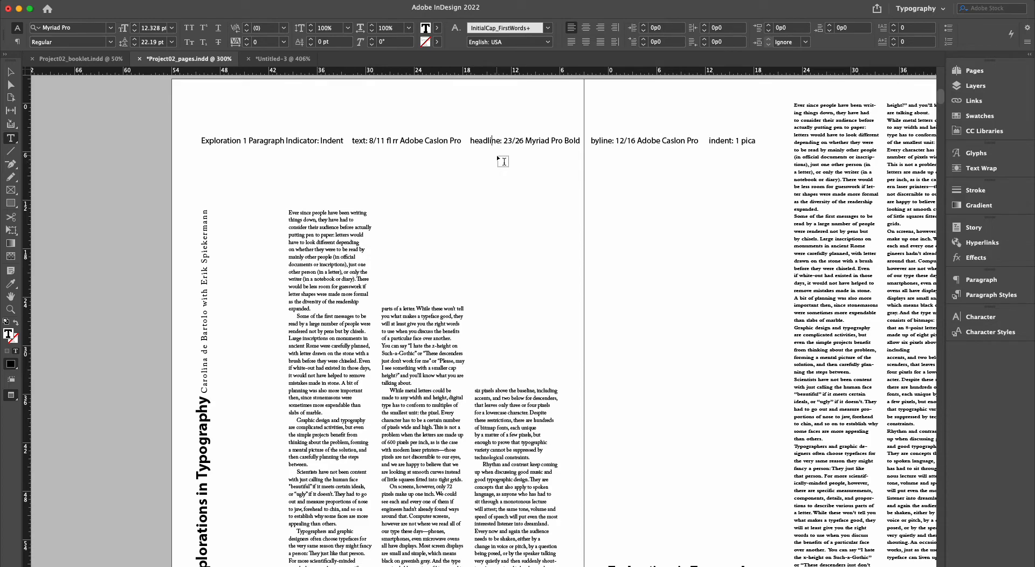
{"action": "left_click_drag", "start_coordinate": [475, 141], "coordinate": [562, 143]}
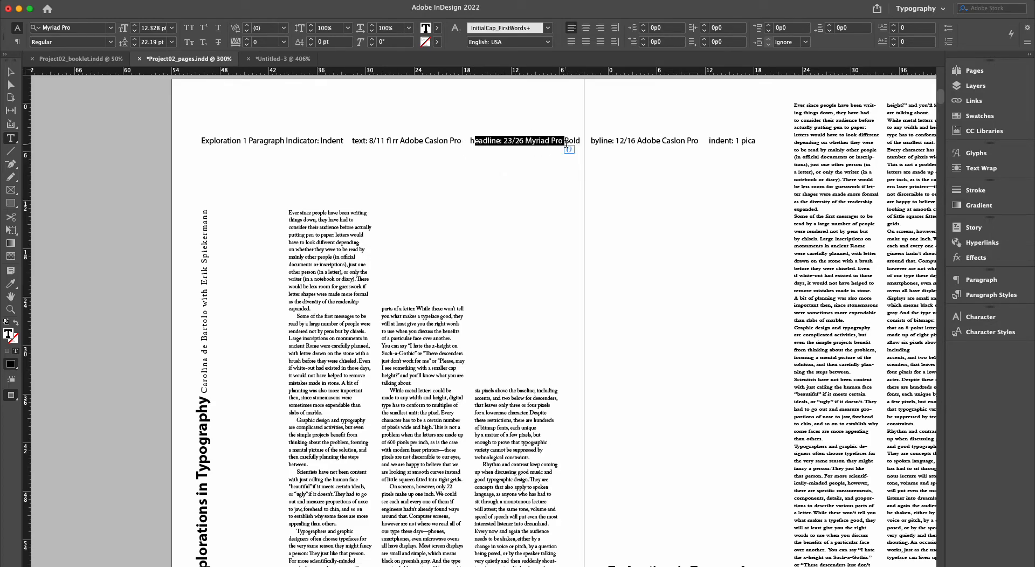
{"action": "left_click", "coordinate": [511, 141]}
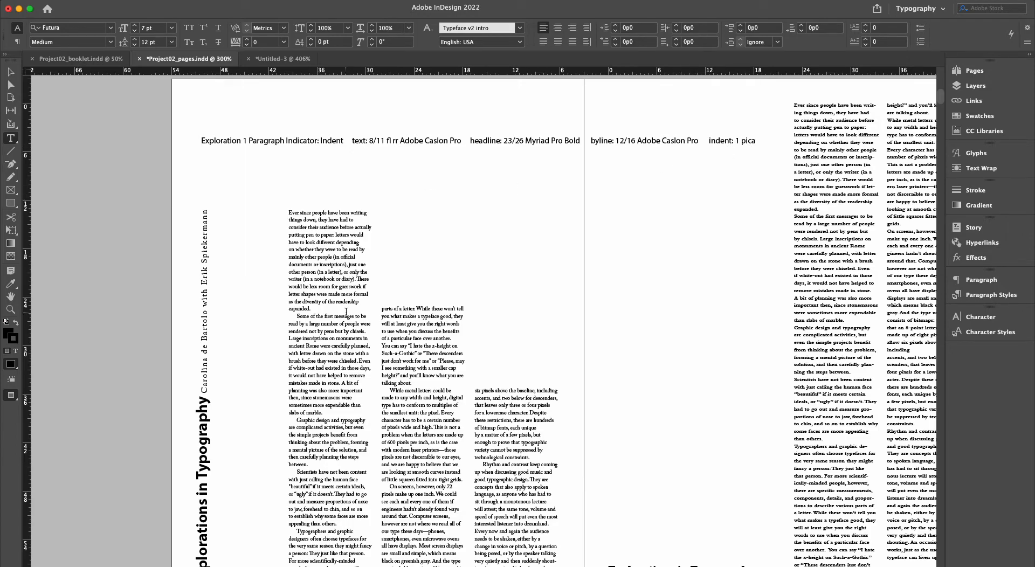
Look through the remaining exploration spreads down to the one containing the small Exploration Twelve caption
{"action": "left_click", "coordinate": [11, 71]}
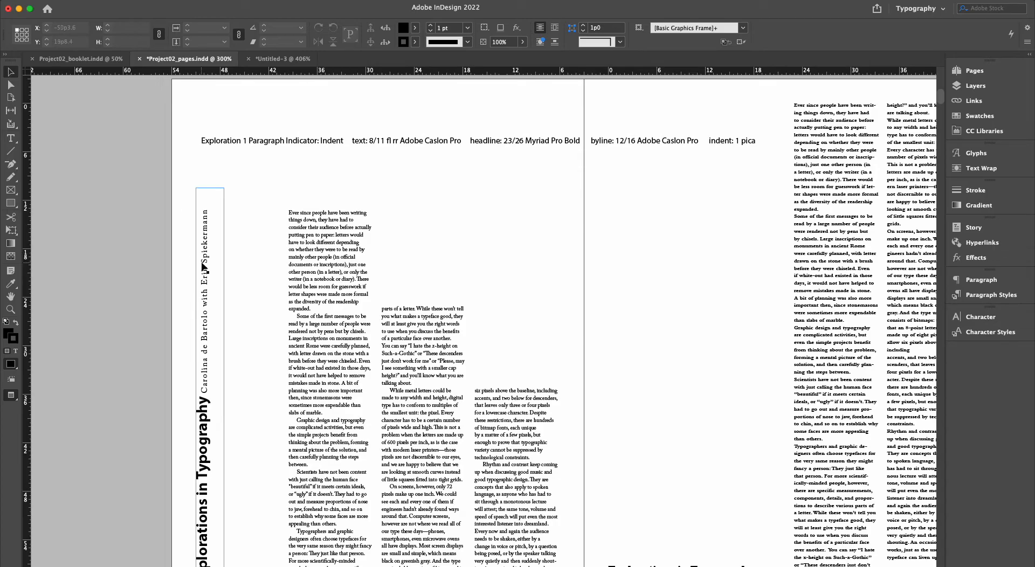
{"action": "scroll", "coordinate": [204, 266], "scroll_direction": "down", "scroll_amount": 15}
{"action": "key", "text": "super+minus"}
{"action": "scroll", "coordinate": [257, 292], "scroll_direction": "down", "scroll_amount": 8}
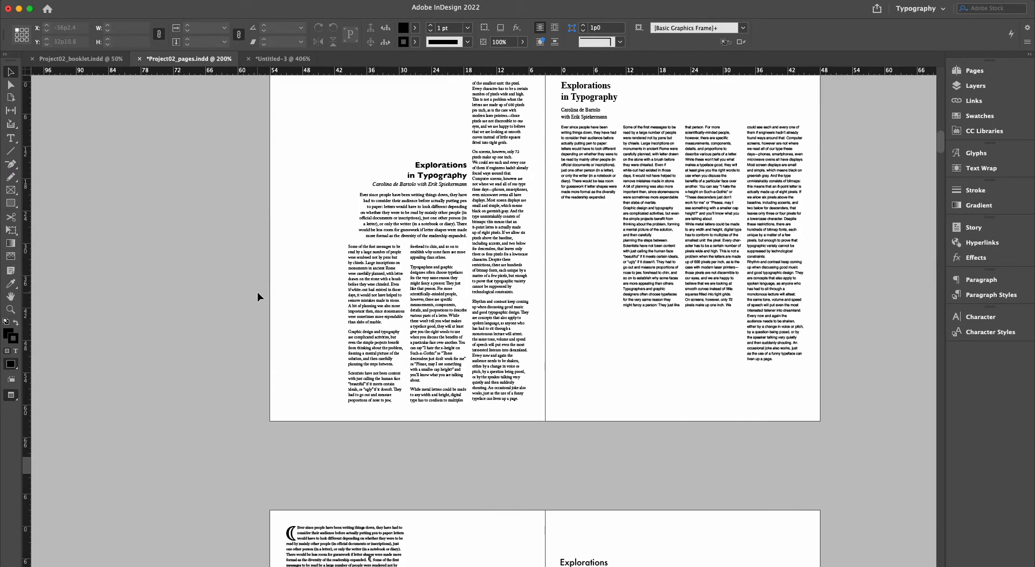
{"action": "scroll", "coordinate": [289, 302], "scroll_direction": "down", "scroll_amount": 6}
{"action": "scroll", "coordinate": [289, 302], "scroll_direction": "down", "scroll_amount": 10}
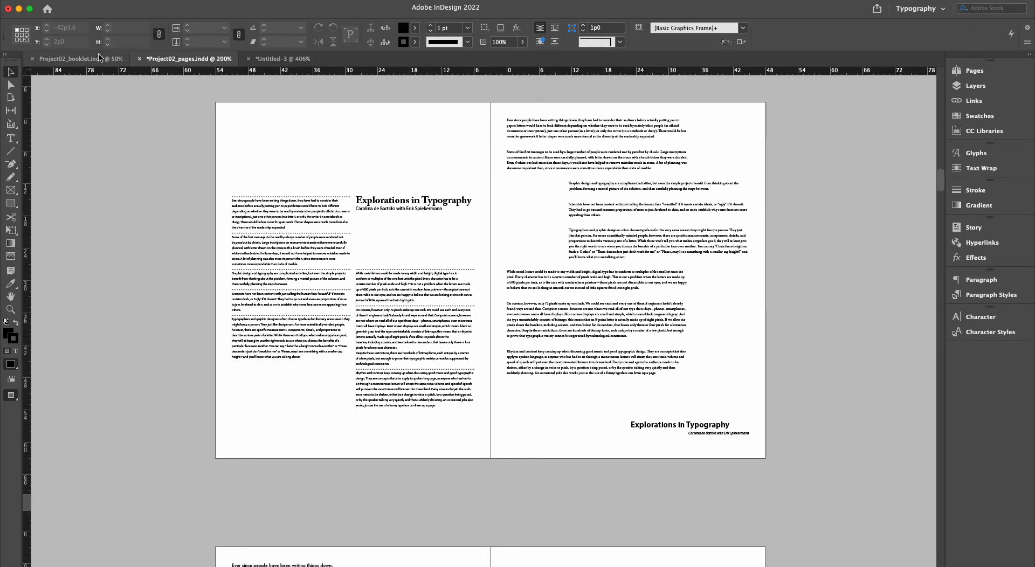
{"action": "scroll", "coordinate": [198, 290], "scroll_direction": "down", "scroll_amount": 8}
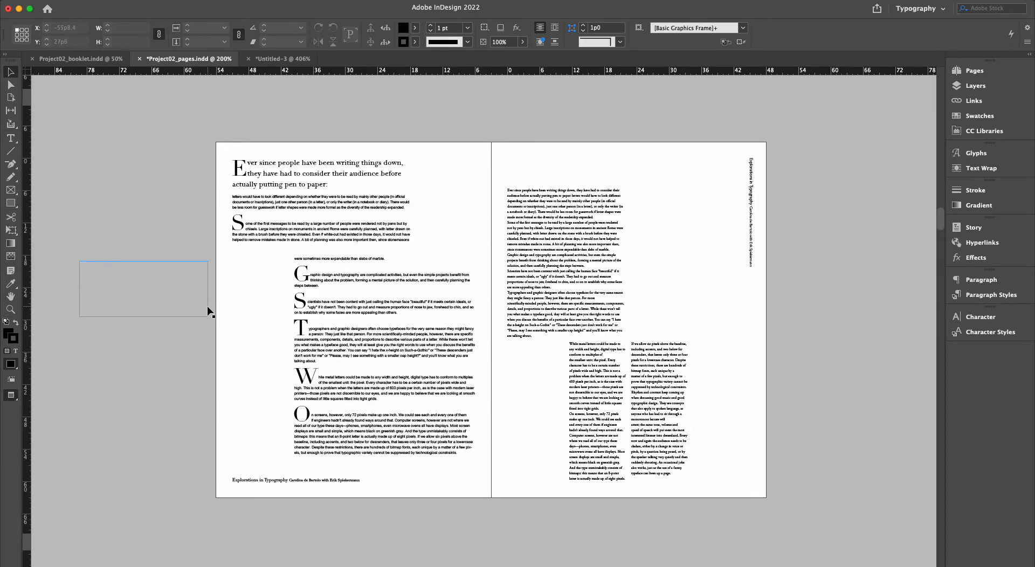
{"action": "scroll", "coordinate": [223, 293], "scroll_direction": "up", "scroll_amount": 8}
{"action": "scroll", "coordinate": [255, 348], "scroll_direction": "down", "scroll_amount": 15}
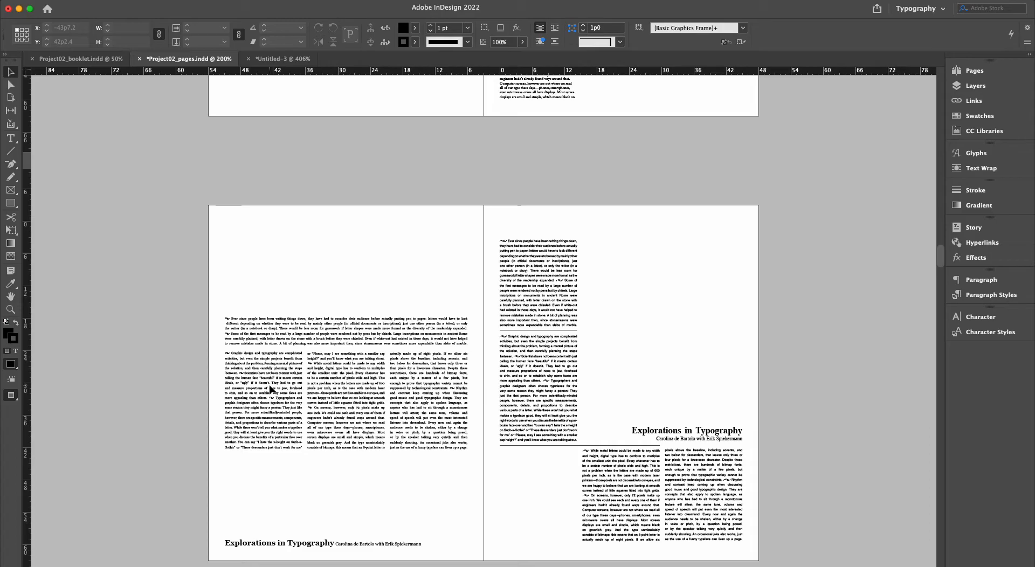
{"action": "scroll", "coordinate": [296, 416], "scroll_direction": "down", "scroll_amount": 15}
{"action": "scroll", "coordinate": [296, 415], "scroll_direction": "down", "scroll_amount": 10}
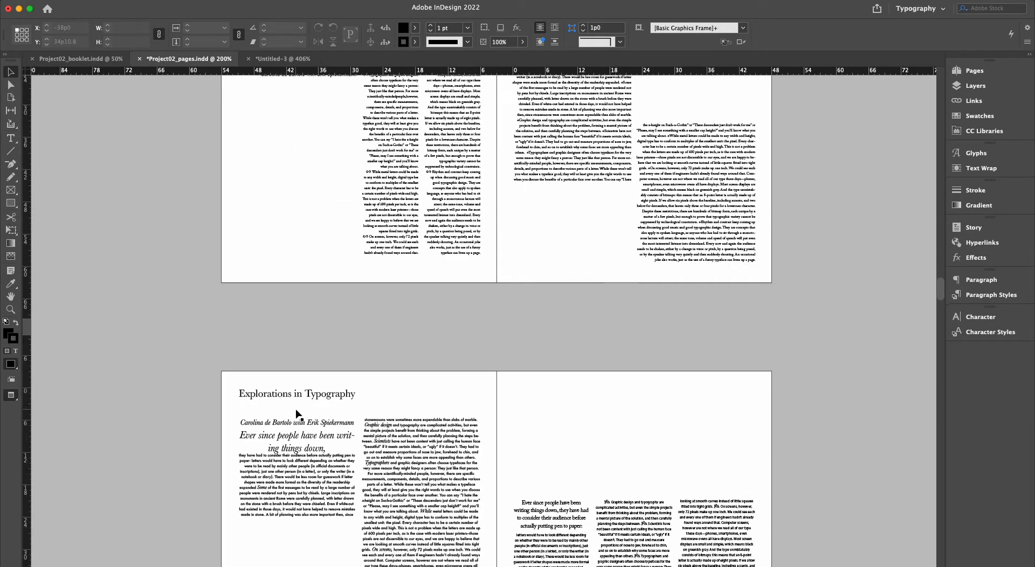
{"action": "scroll", "coordinate": [319, 415], "scroll_direction": "down", "scroll_amount": 17}
{"action": "scroll", "coordinate": [319, 415], "scroll_direction": "up", "scroll_amount": 4}
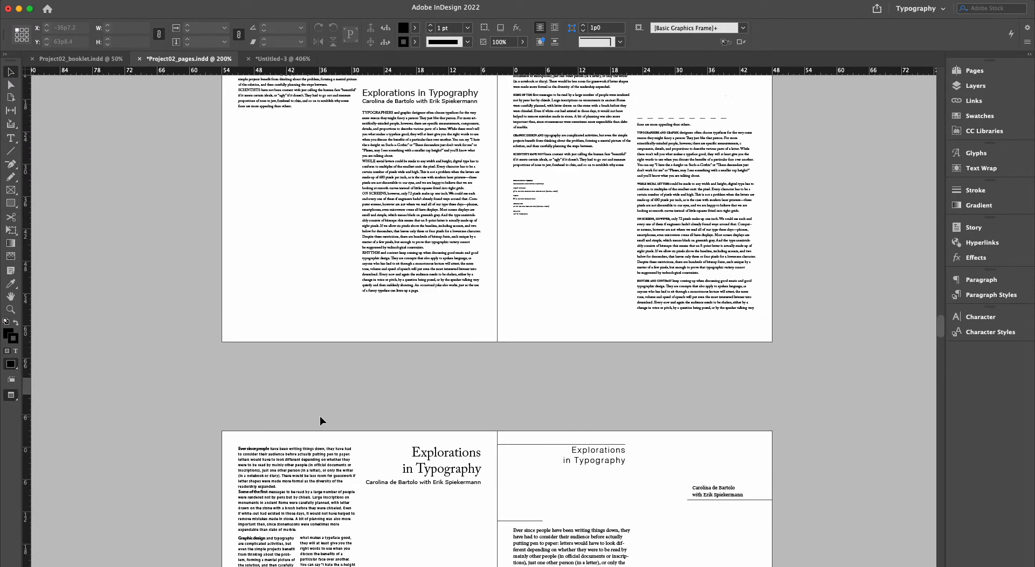
Read the Exploration Twelve type-spec caption up close, then view it in relation to the surrounding text
{"action": "key", "text": "z"}
{"action": "left_click_drag", "start_coordinate": [509, 236], "coordinate": [603, 335]}
{"action": "key", "text": "super+equal"}
{"action": "key", "text": "super+equal"}
{"action": "key", "text": "v"}
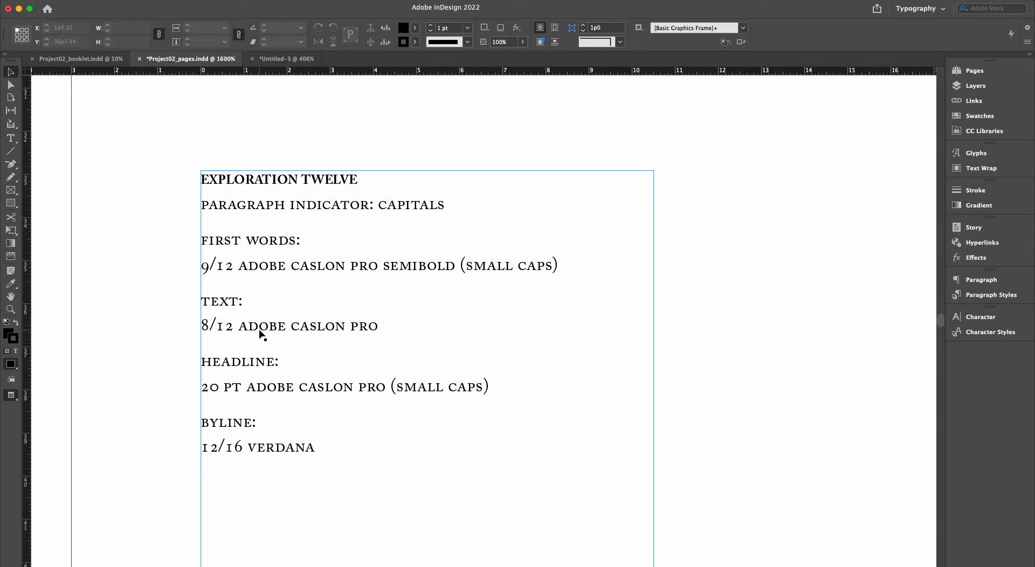
{"action": "key", "text": "super+minus"}
{"action": "key", "text": "super+minus"}
{"action": "key", "text": "super+minus"}
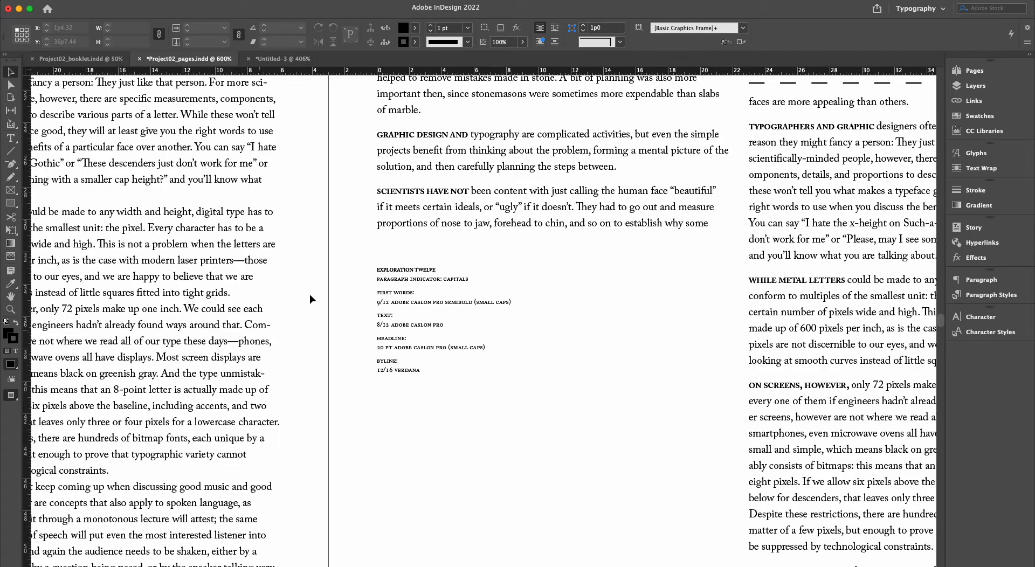
Check the type settings of the bold small-caps first words and of the regular body text on the Exploration Twelve page
{"action": "scroll", "coordinate": [384, 267], "scroll_direction": "up", "scroll_amount": 5}
{"action": "double_click", "coordinate": [403, 192]}
{"action": "left_click_drag", "start_coordinate": [403, 192], "coordinate": [325, 192]}
{"action": "scroll", "coordinate": [392, 245], "scroll_direction": "down", "scroll_amount": 3}
{"action": "scroll", "coordinate": [392, 245], "scroll_direction": "down", "scroll_amount": 10}
{"action": "scroll", "coordinate": [393, 245], "scroll_direction": "up", "scroll_amount": 9}
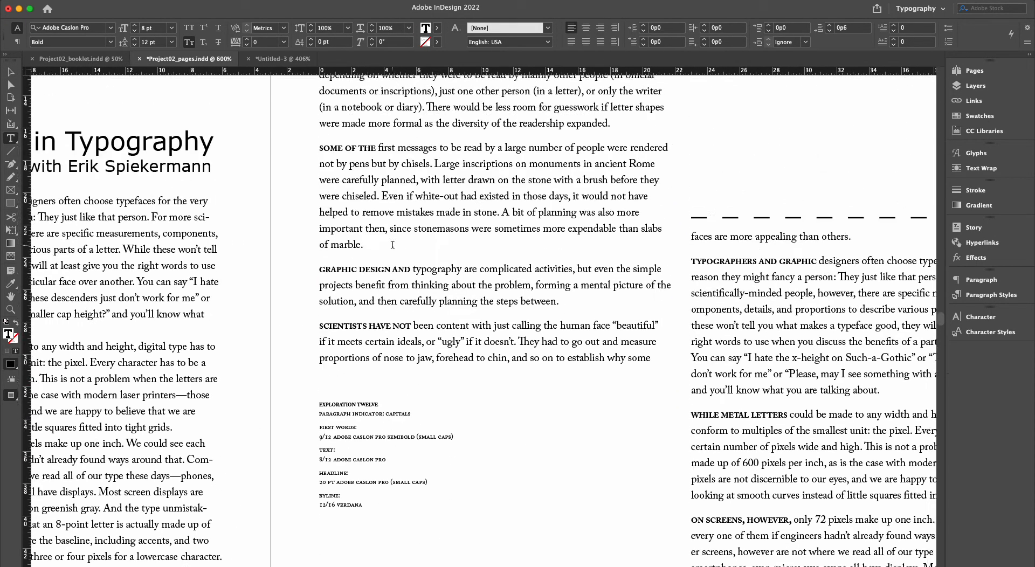
{"action": "left_click_drag", "start_coordinate": [405, 105], "coordinate": [507, 120]}
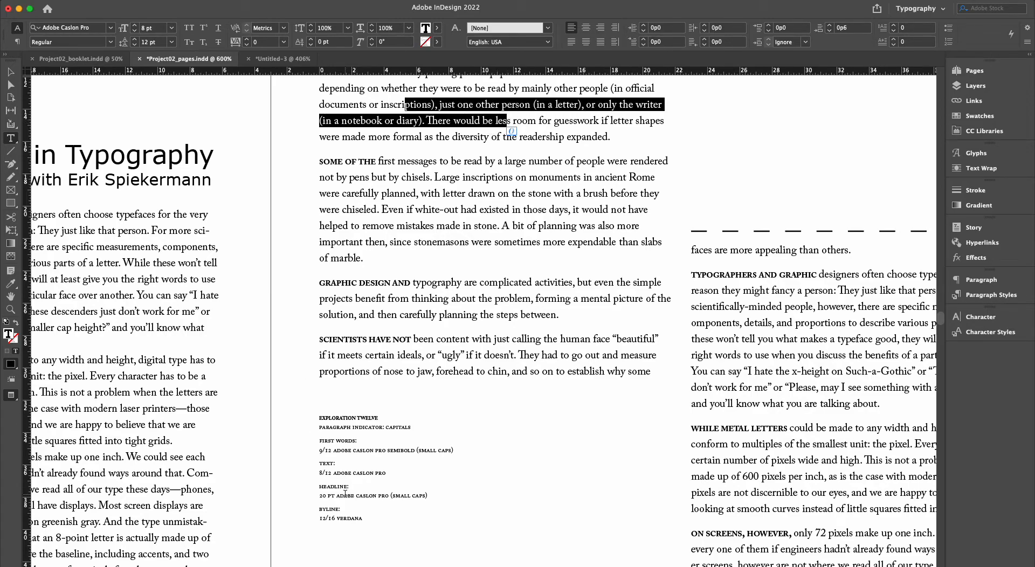
Examine the headline and byline entries in the Exploration Twelve caption against the type used on the page
{"action": "left_click", "coordinate": [329, 497]}
{"action": "scroll", "coordinate": [444, 446], "scroll_direction": "up", "scroll_amount": 5}
{"action": "scroll", "coordinate": [444, 446], "scroll_direction": "right", "scroll_amount": 3}
{"action": "scroll", "coordinate": [444, 446], "scroll_direction": "down", "scroll_amount": 10}
{"action": "scroll", "coordinate": [444, 445], "scroll_direction": "left", "scroll_amount": 3}
{"action": "scroll", "coordinate": [444, 446], "scroll_direction": "up", "scroll_amount": 5}
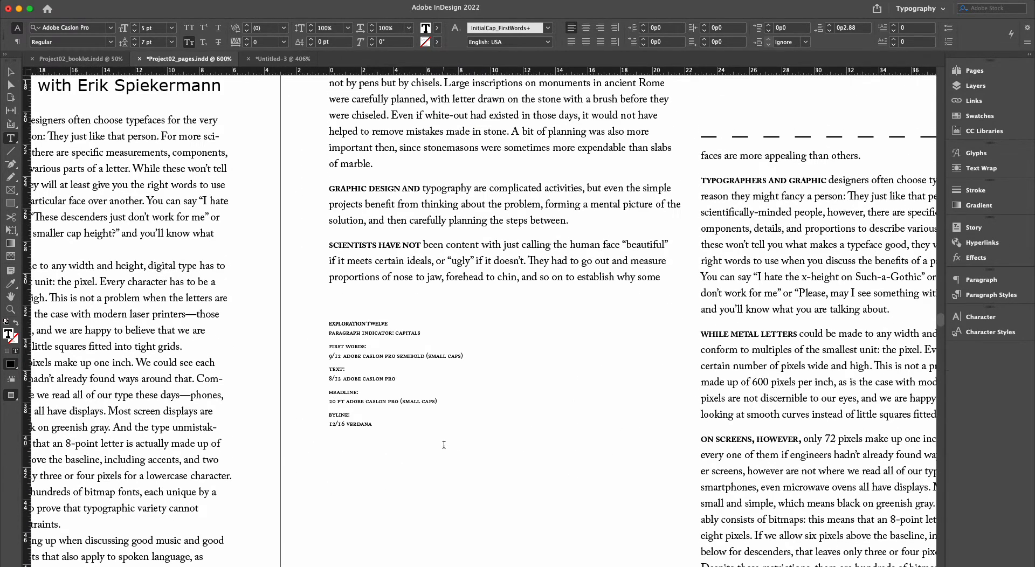
{"action": "left_click_drag", "start_coordinate": [337, 424], "coordinate": [342, 424]}
{"action": "left_click", "coordinate": [341, 424]}
{"action": "left_click", "coordinate": [13, 70]}
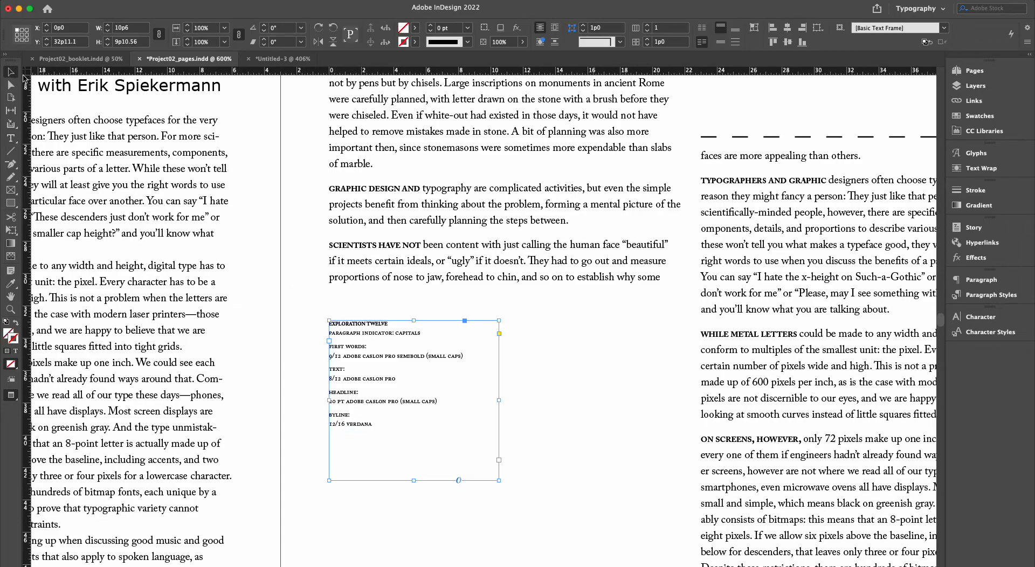
Examine the dashed rule above the second text column and the Exploration Twelve caption's placement below the first column
{"action": "left_click", "coordinate": [542, 308]}
{"action": "scroll", "coordinate": [546, 308], "scroll_direction": "up", "scroll_amount": 2}
{"action": "scroll", "coordinate": [545, 308], "scroll_direction": "right", "scroll_amount": 2}
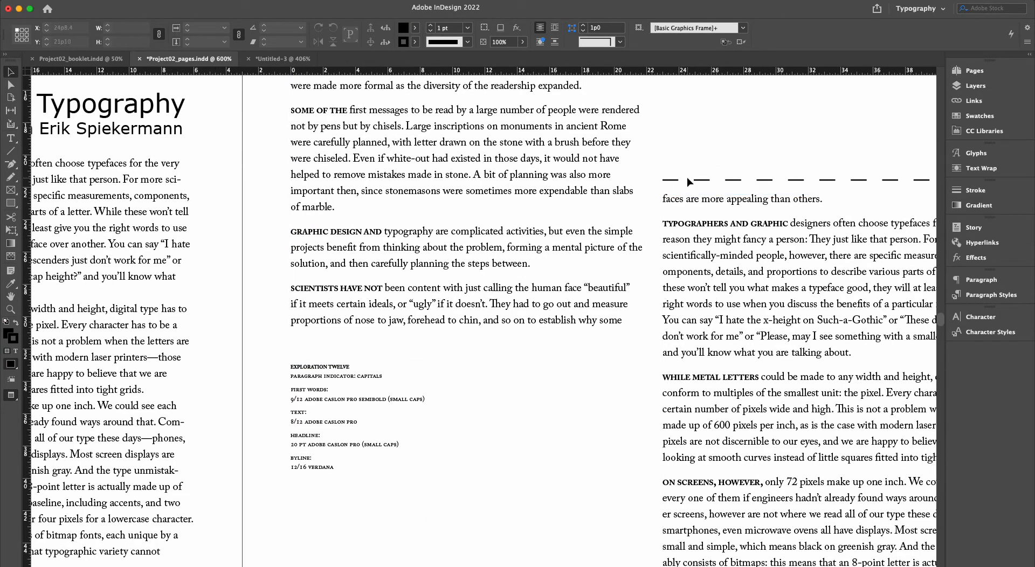
{"action": "left_click", "coordinate": [669, 179]}
{"action": "scroll", "coordinate": [489, 378], "scroll_direction": "down", "scroll_amount": 3}
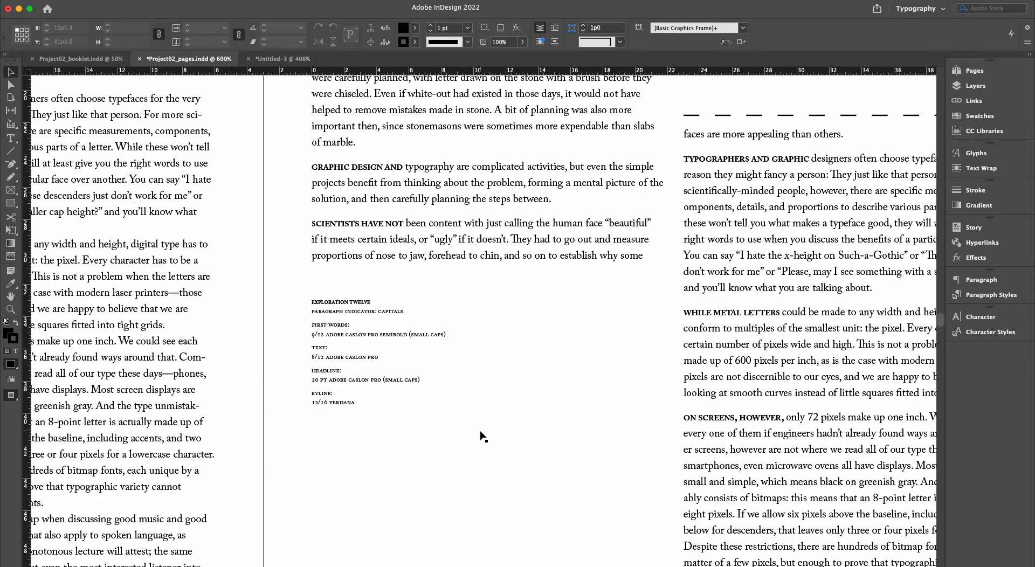
{"action": "scroll", "coordinate": [484, 437], "scroll_direction": "down", "scroll_amount": 5}
{"action": "scroll", "coordinate": [484, 437], "scroll_direction": "left", "scroll_amount": 2}
{"action": "key", "text": "super+minus"}
{"action": "key", "text": "super+minus"}
{"action": "key", "text": "super+minus"}
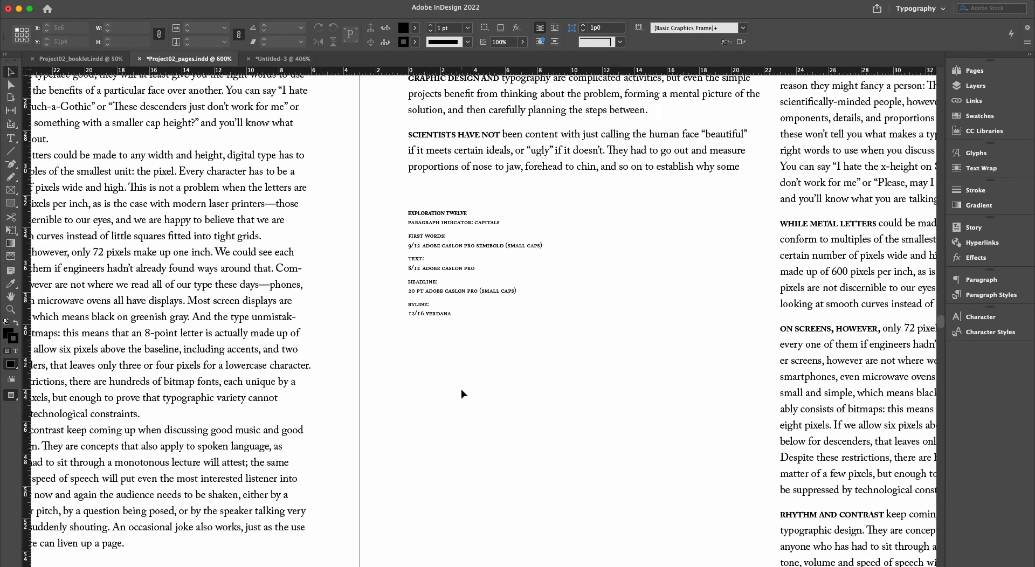
Switch to the untitled booklet document and look over its opening pages and the Exploration 1 spread
{"action": "left_click", "coordinate": [283, 59]}
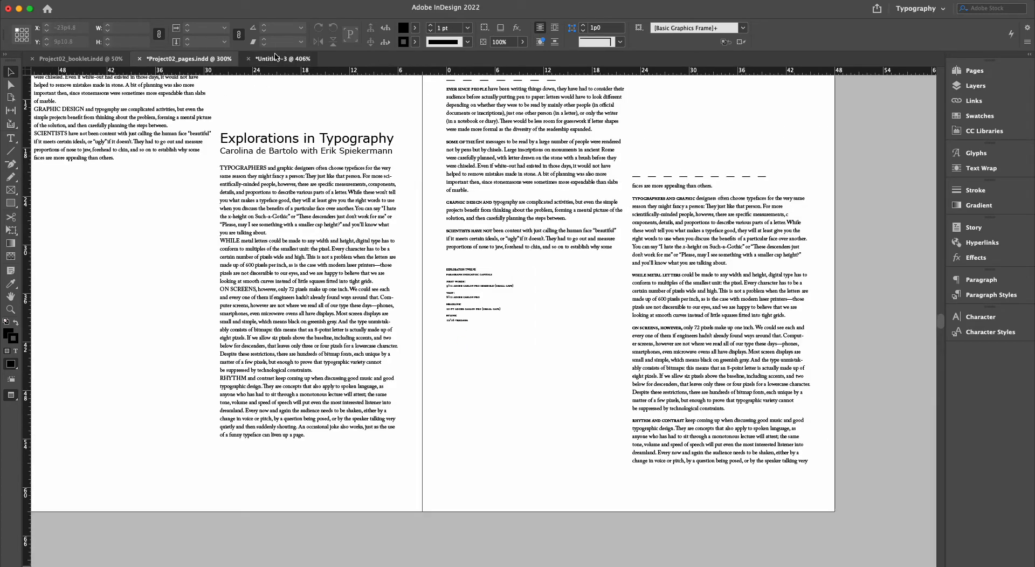
{"action": "key", "text": "super+minus"}
{"action": "key", "text": "super+minus"}
{"action": "key", "text": "super+minus"}
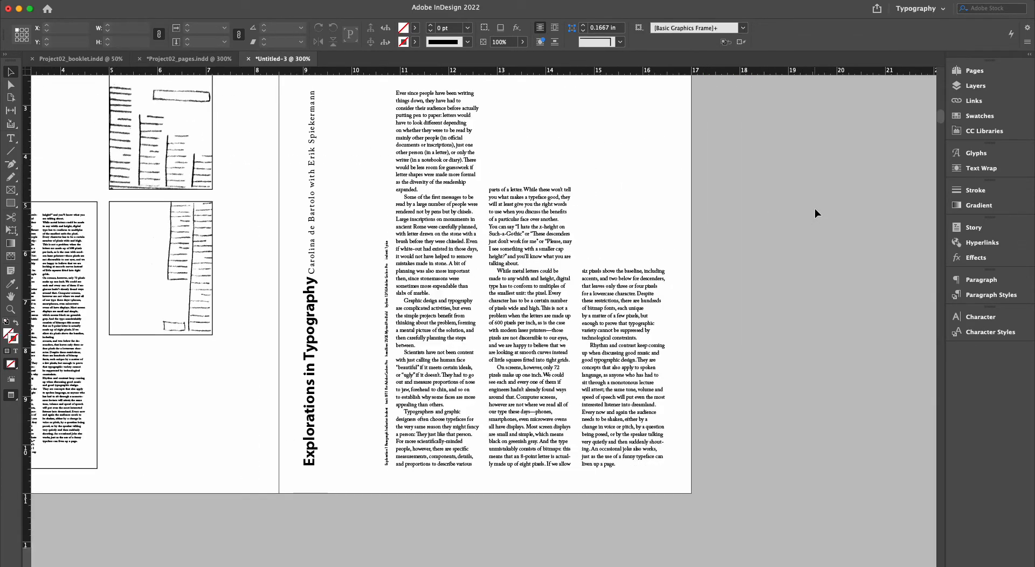
{"action": "scroll", "coordinate": [740, 190], "scroll_direction": "up", "scroll_amount": 3}
{"action": "scroll", "coordinate": [740, 194], "scroll_direction": "up", "scroll_amount": 5}
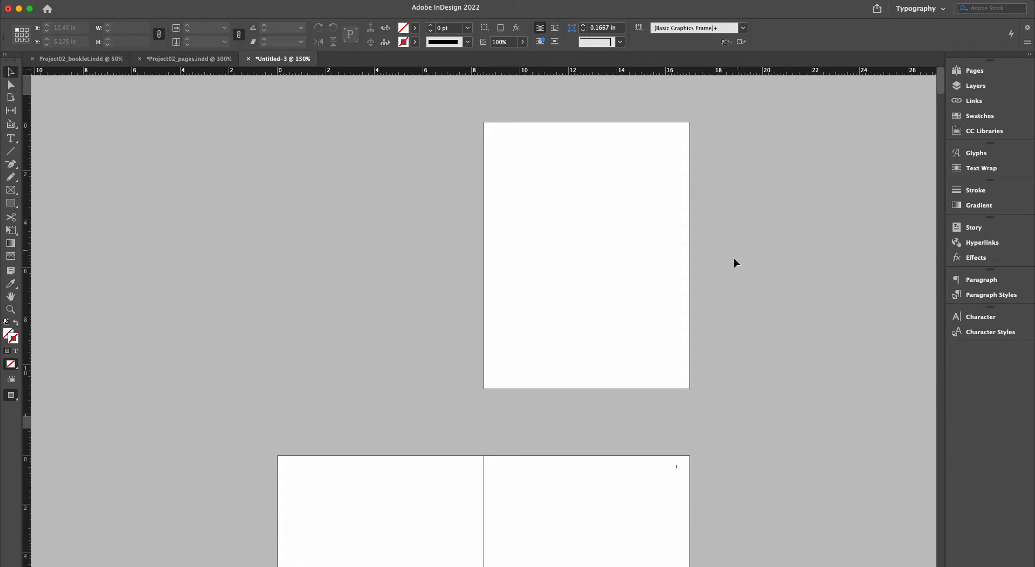
{"action": "scroll", "coordinate": [734, 255], "scroll_direction": "down", "scroll_amount": 8}
{"action": "scroll", "coordinate": [694, 352], "scroll_direction": "down", "scroll_amount": 2}
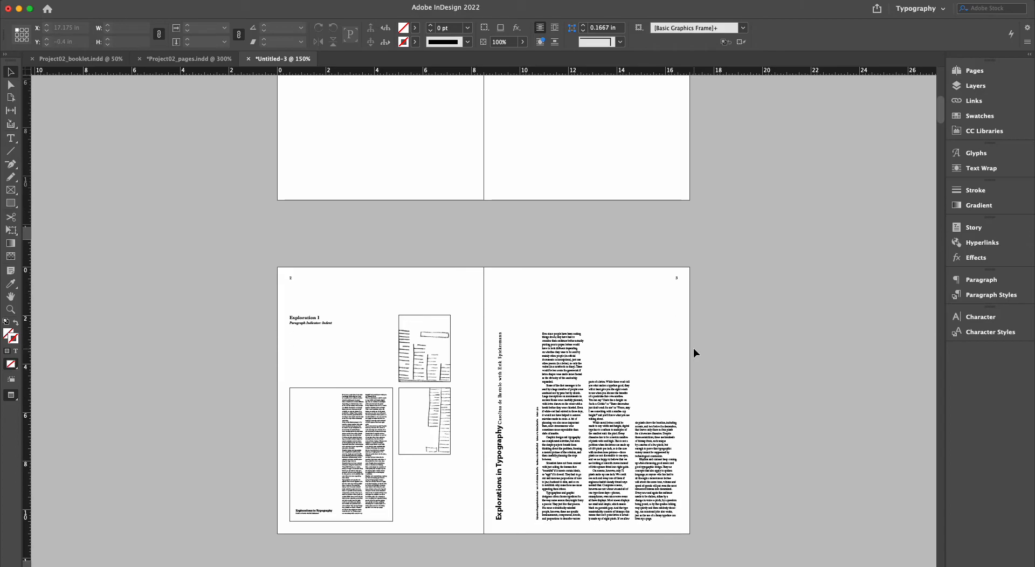
{"action": "left_click", "coordinate": [206, 112]}
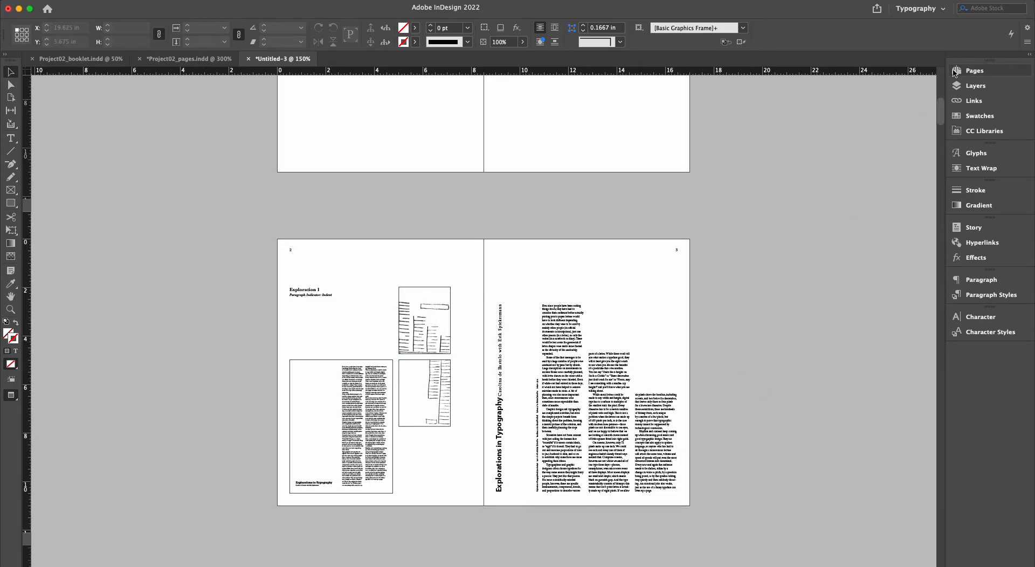
Show the layout guides and add a text frame filling the margins of the blank right-hand page before Exploration 1
{"action": "scroll", "coordinate": [840, 147], "scroll_direction": "up", "scroll_amount": 5}
{"action": "key", "text": "w"}
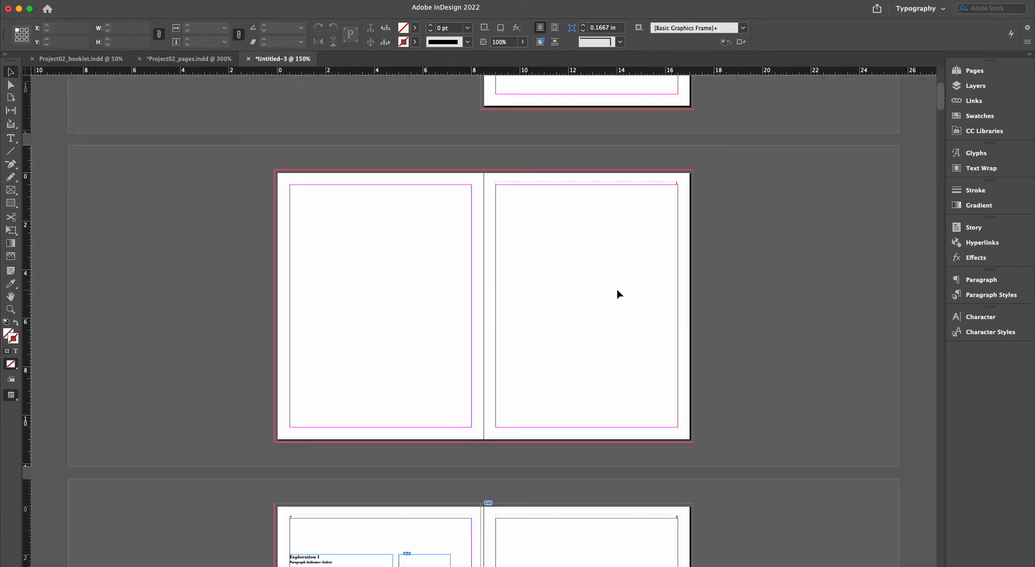
{"action": "key", "text": "t"}
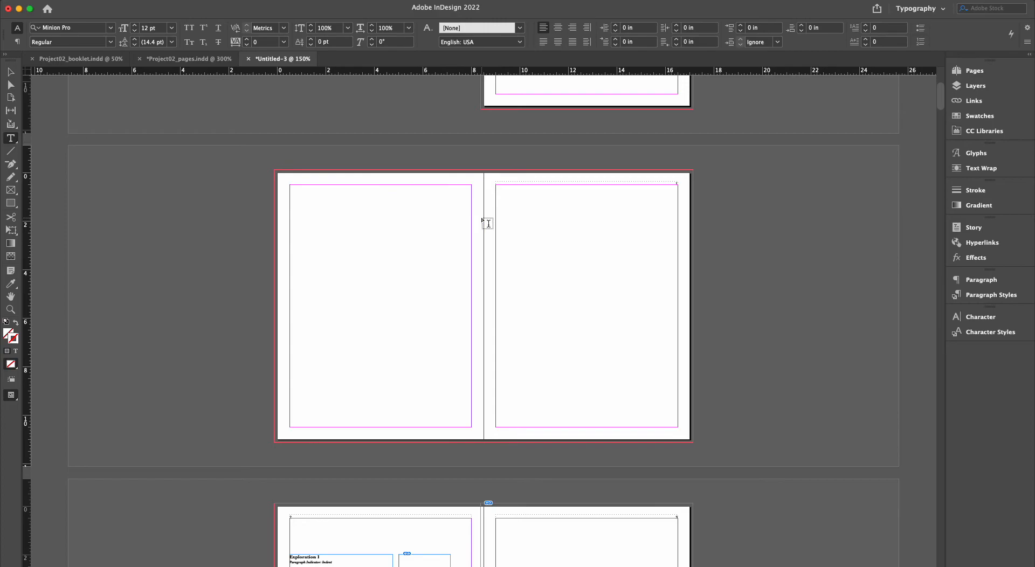
{"action": "key", "text": "super+equal"}
{"action": "key", "text": "super+equal"}
{"action": "key", "text": "super+minus"}
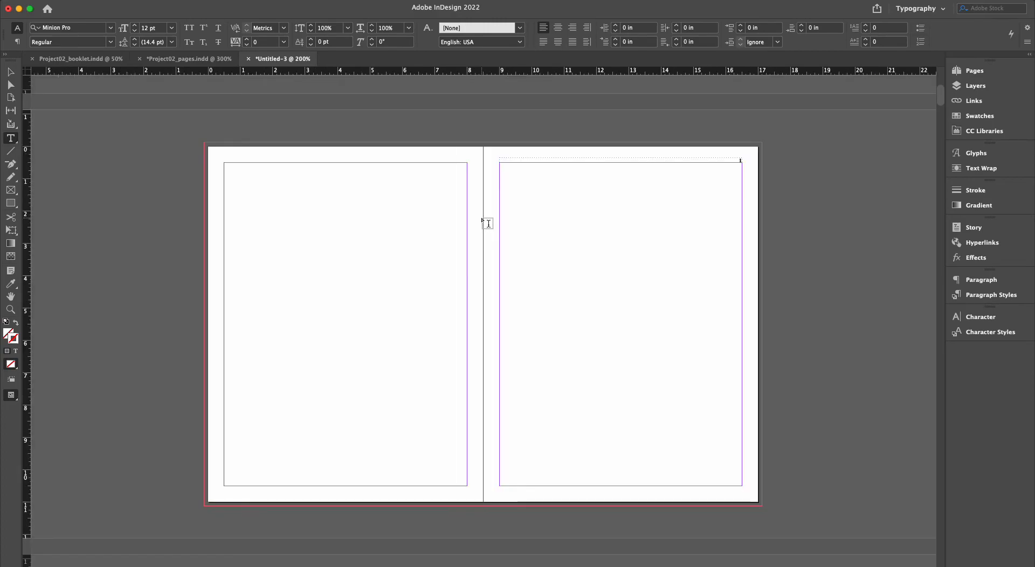
{"action": "scroll", "coordinate": [504, 188], "scroll_direction": "down", "scroll_amount": 2}
{"action": "scroll", "coordinate": [504, 189], "scroll_direction": "right", "scroll_amount": 2}
{"action": "left_click_drag", "start_coordinate": [449, 128], "coordinate": [689, 451]}
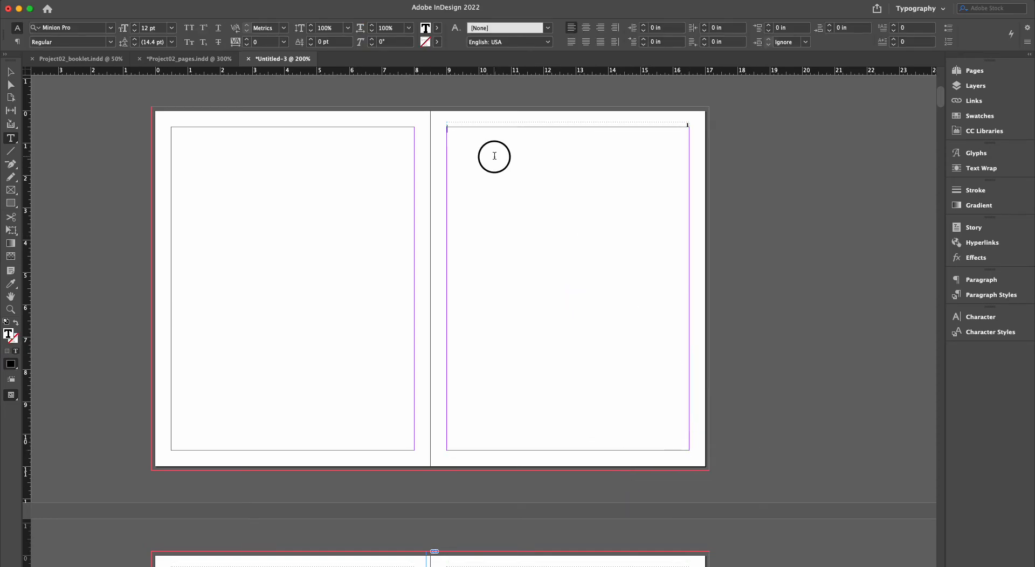
Enter the contents line "Paragraph Indicator: Indent" with a tab and the page range "2–3" in the new text frame
{"action": "scroll", "coordinate": [494, 156], "scroll_direction": "down", "scroll_amount": 5}
{"action": "key", "text": "super+equal"}
{"action": "type", "text": "E"}
{"action": "key", "text": "BackSpace"}
{"action": "type", "text": "Paragraph Indent"}
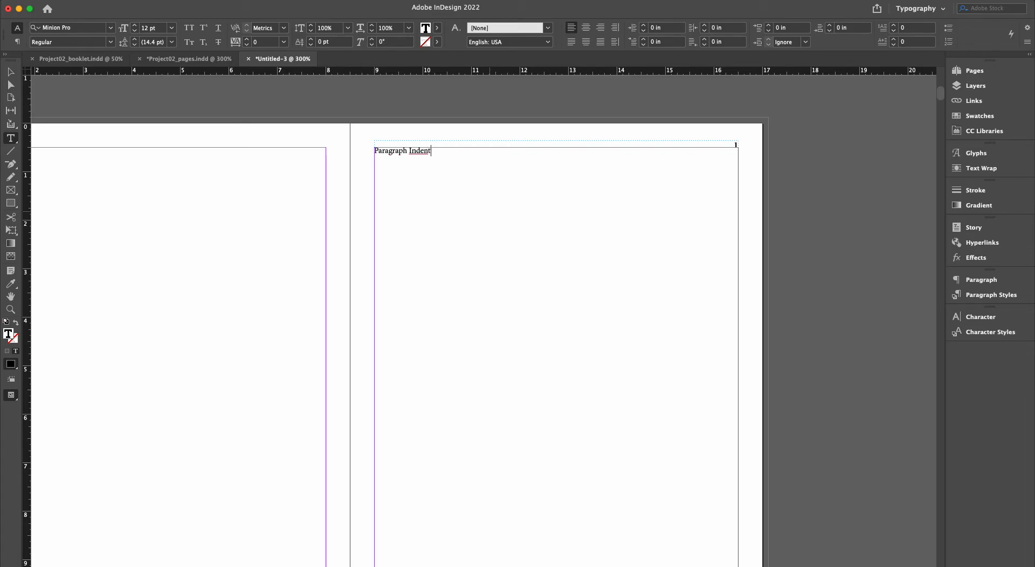
{"action": "key", "text": "super+a"}
{"action": "left_click", "coordinate": [478, 170]}
{"action": "key", "text": "BackSpace"}
{"action": "key", "text": "BackSpace"}
{"action": "key", "text": "BackSpace"}
{"action": "key", "text": "BackSpace"}
{"action": "type", "text": "ndicator: Indent"}
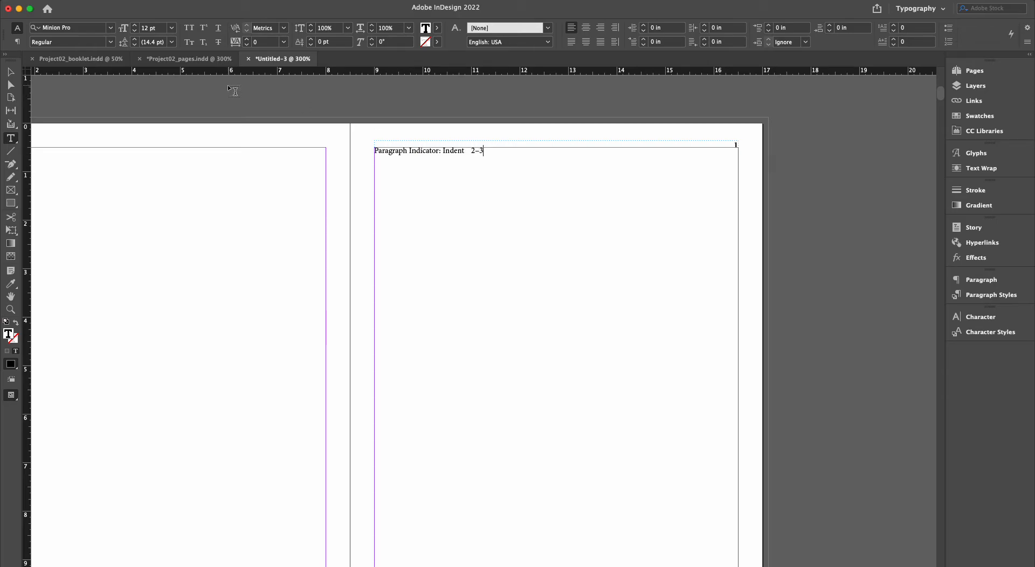
Select the whole contents line and start a new paragraph style named Table of Contents
{"action": "left_click", "coordinate": [11, 71]}
{"action": "double_click", "coordinate": [424, 172]}
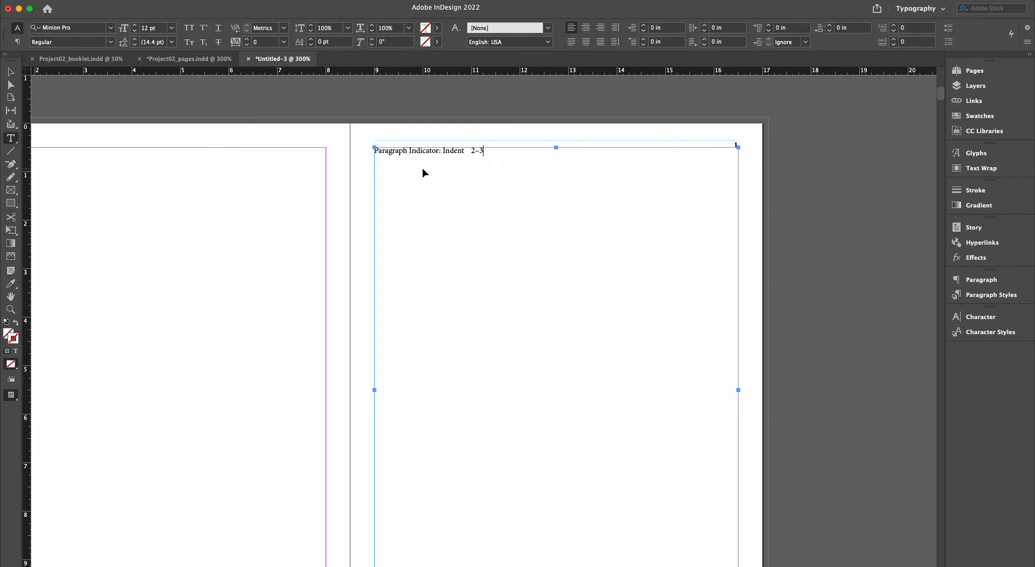
{"action": "key", "text": "super+a"}
{"action": "left_click", "coordinate": [966, 295]}
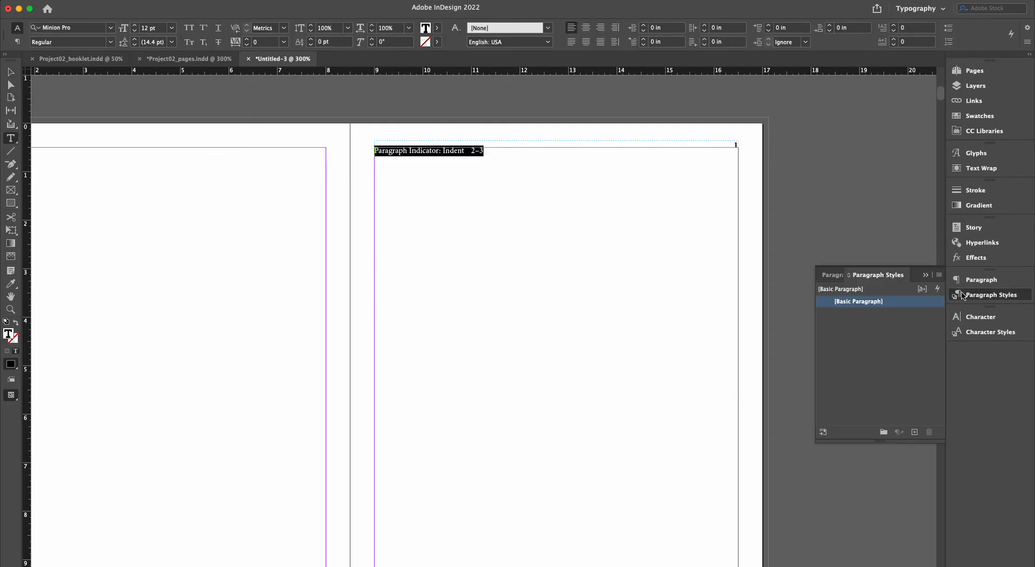
{"action": "left_click", "coordinate": [939, 276]}
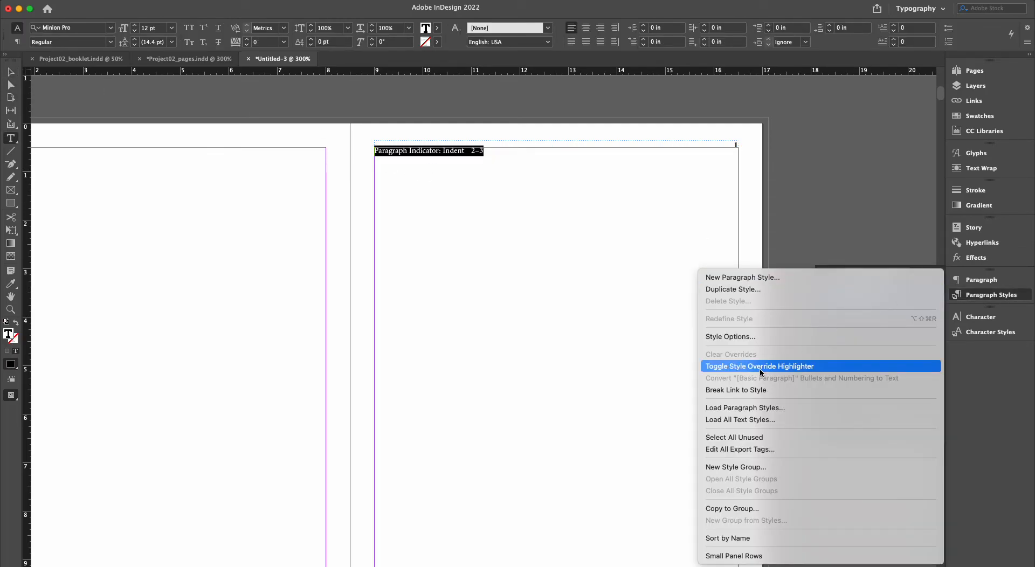
{"action": "left_click", "coordinate": [775, 278]}
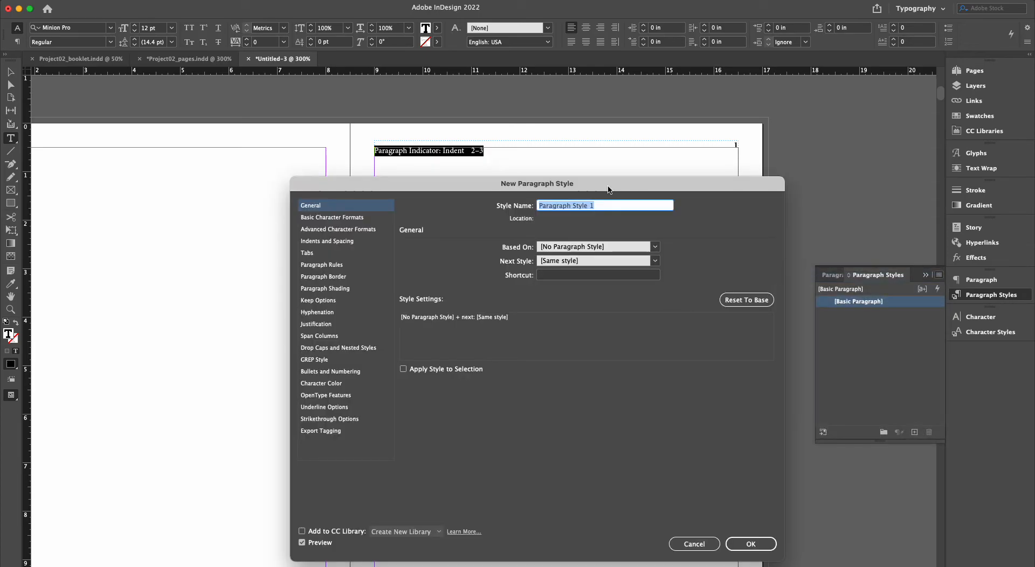
{"action": "type", "text": "Table of Contents"}
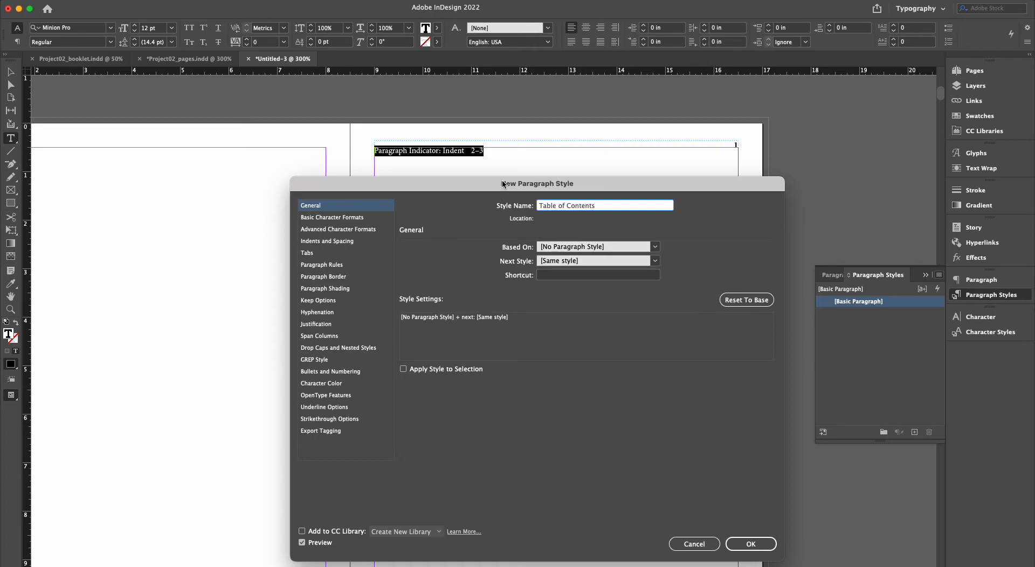
Set the Table of Contents style's basic character formats to Baskerville Regular, 10 pt with 14 pt leading
{"action": "left_click_drag", "start_coordinate": [498, 183], "coordinate": [749, 115]}
{"action": "left_click", "coordinate": [569, 150]}
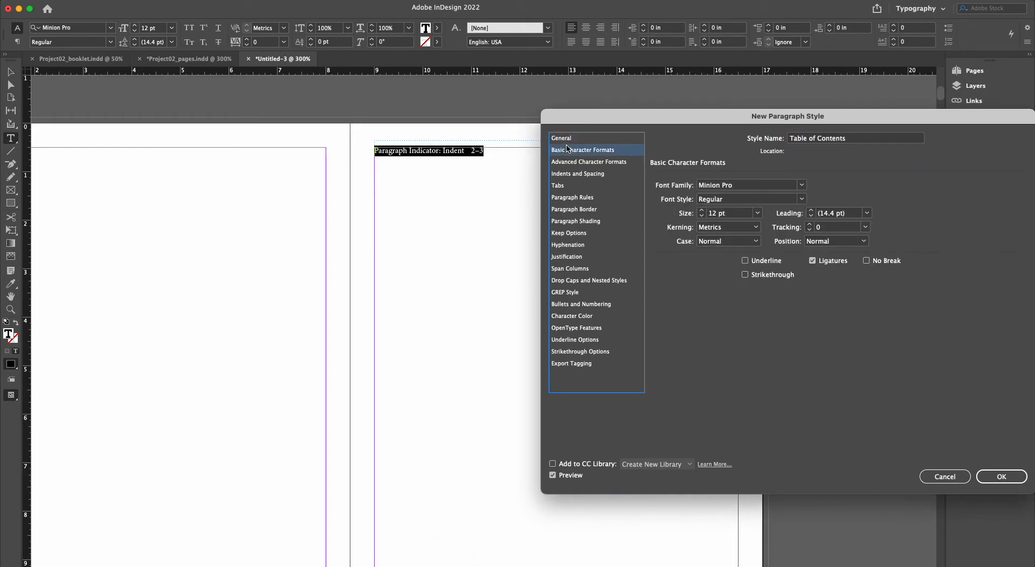
{"action": "left_click", "coordinate": [713, 187]}
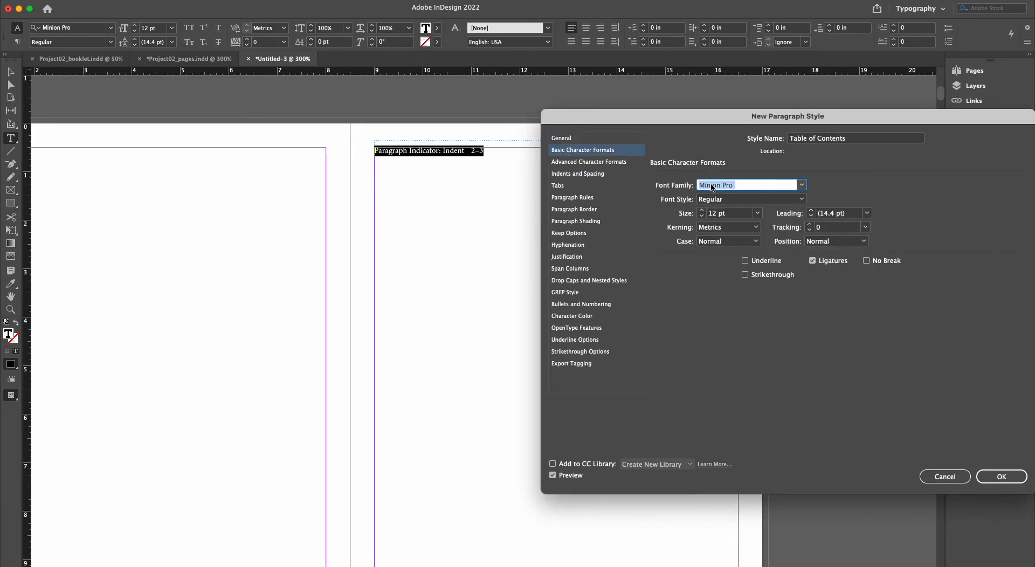
{"action": "type", "text": "Baskerville"}
{"action": "left_click", "coordinate": [728, 213]}
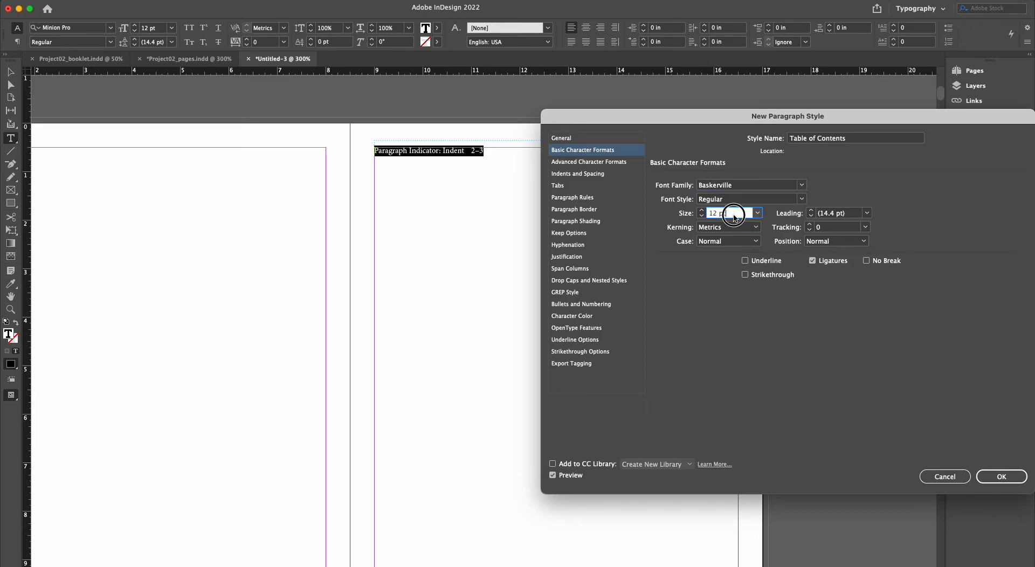
{"action": "type", "text": "10"}
{"action": "key", "text": "Tab"}
{"action": "type", "text": "14"}
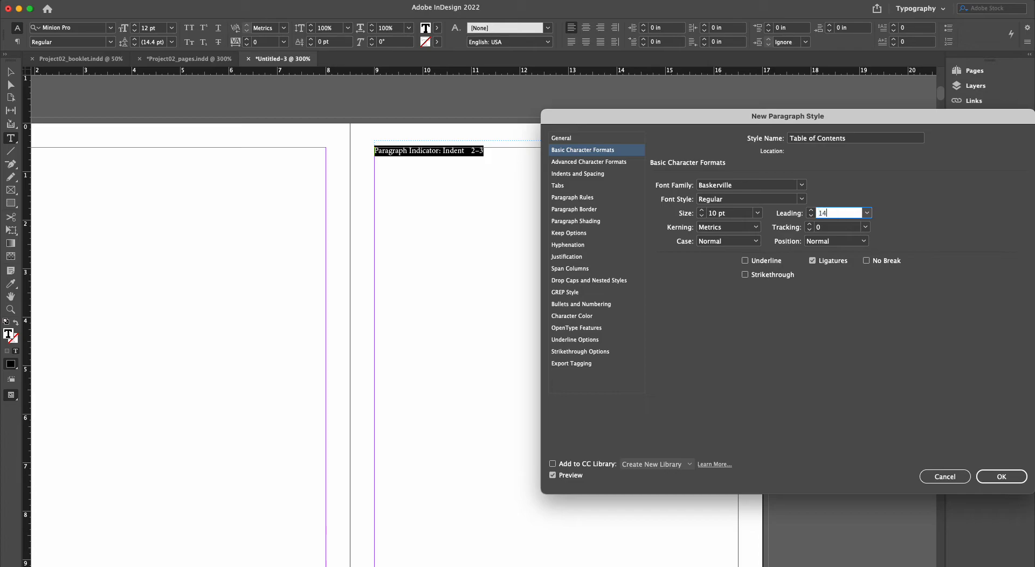
{"action": "key", "text": "Tab"}
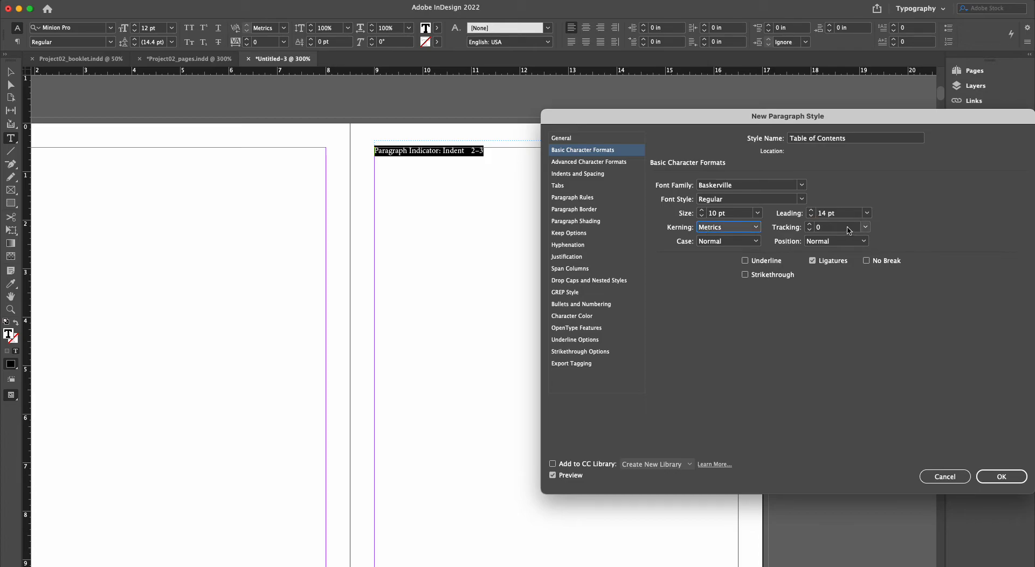
{"action": "left_click", "coordinate": [804, 231]}
{"action": "left_click_drag", "start_coordinate": [823, 228], "coordinate": [801, 225]}
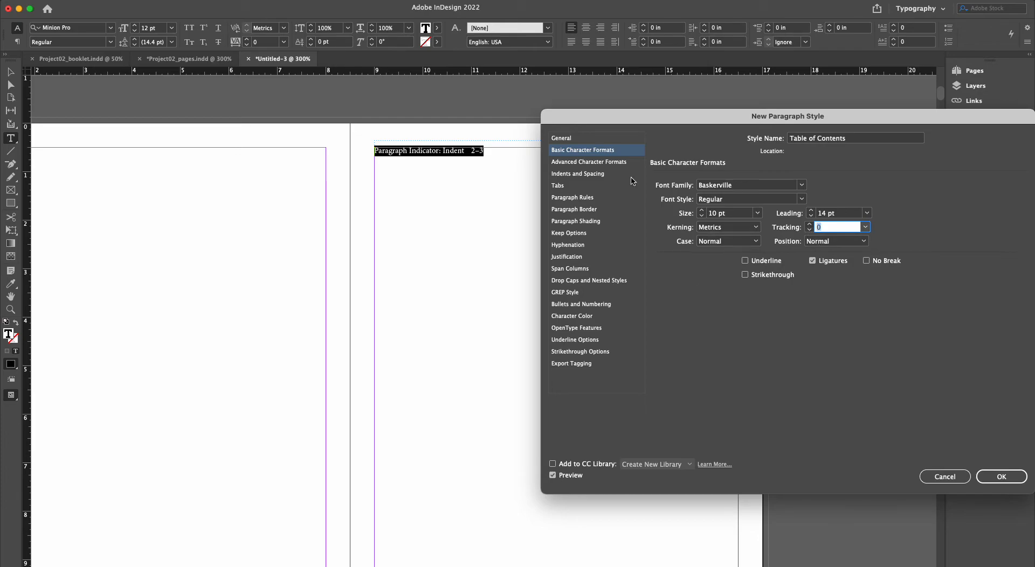
Set the style's space after each paragraph to 0.25 in
{"action": "left_click", "coordinate": [598, 163]}
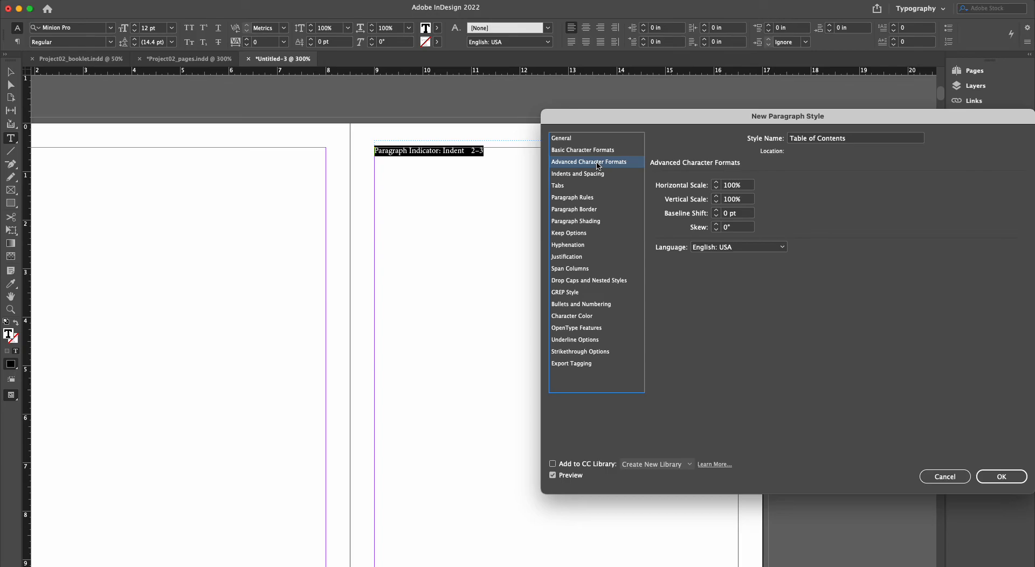
{"action": "left_click", "coordinate": [594, 175]}
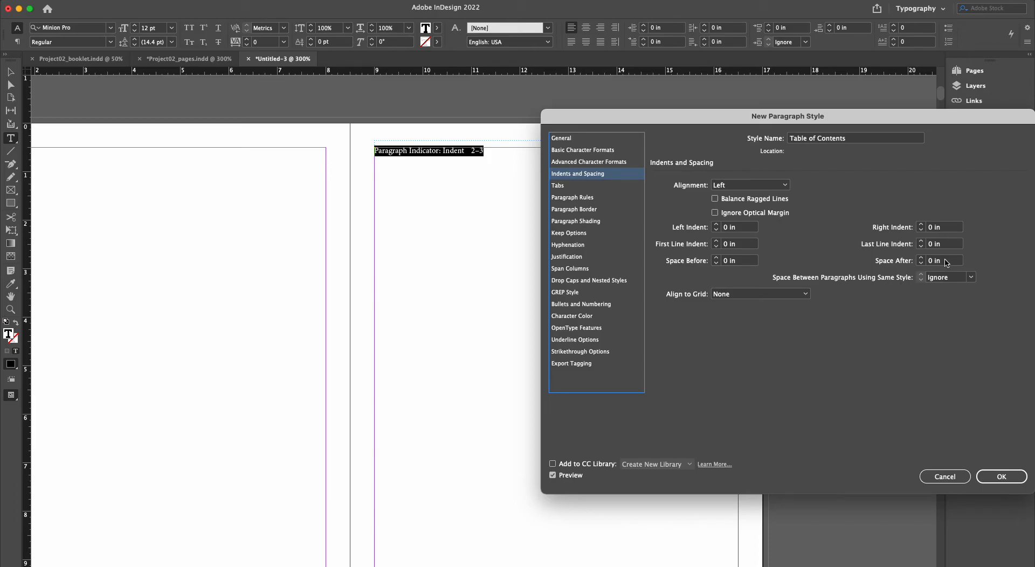
{"action": "left_click_drag", "start_coordinate": [947, 263], "coordinate": [922, 263]}
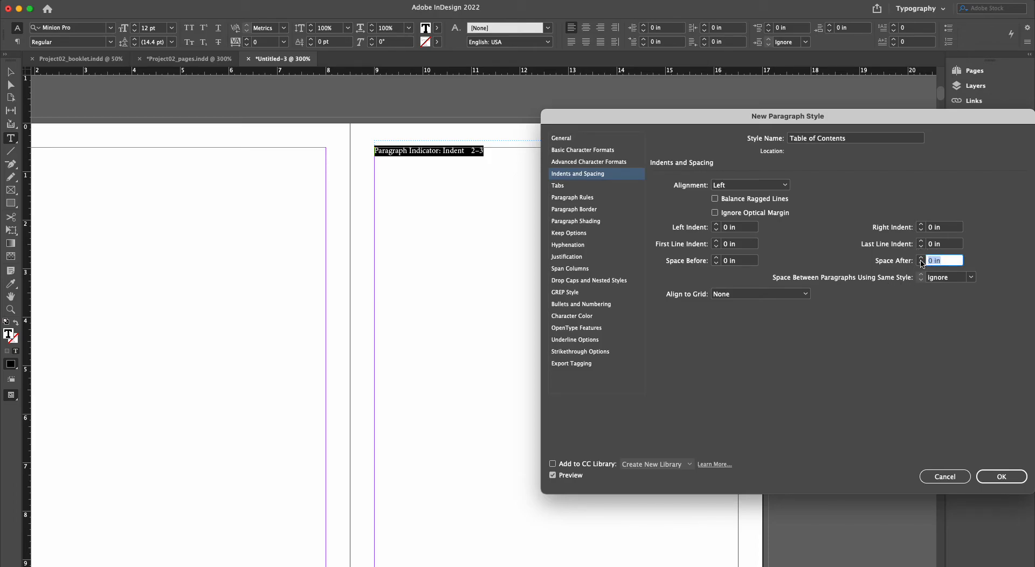
{"action": "key", "text": "BackSpace"}
{"action": "type", "text": ".25"}
{"action": "key", "text": "Tab"}
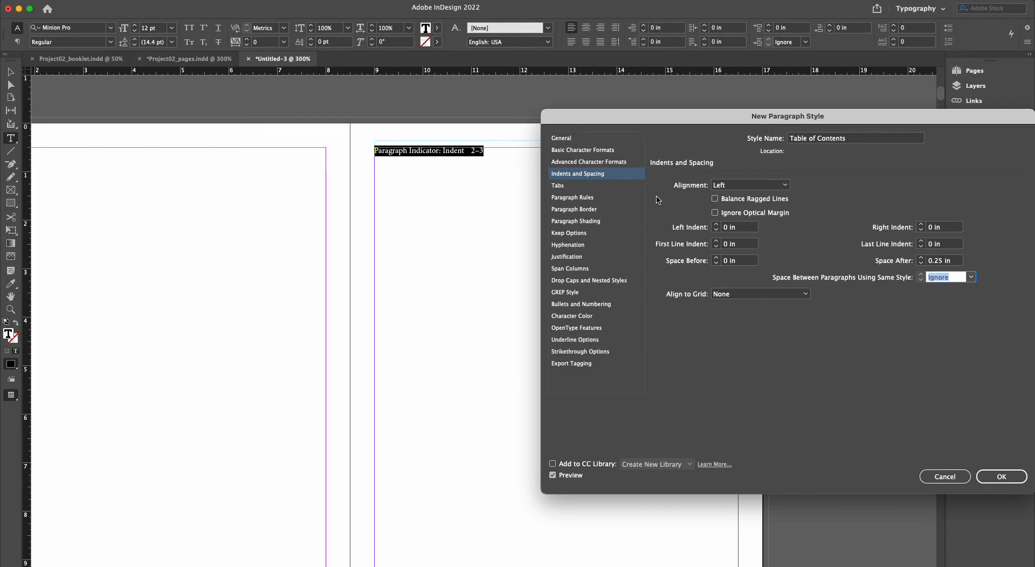
Add a right-aligned tab stop at 6 in with a period as its leader to the Table of Contents style
{"action": "left_click", "coordinate": [603, 187]}
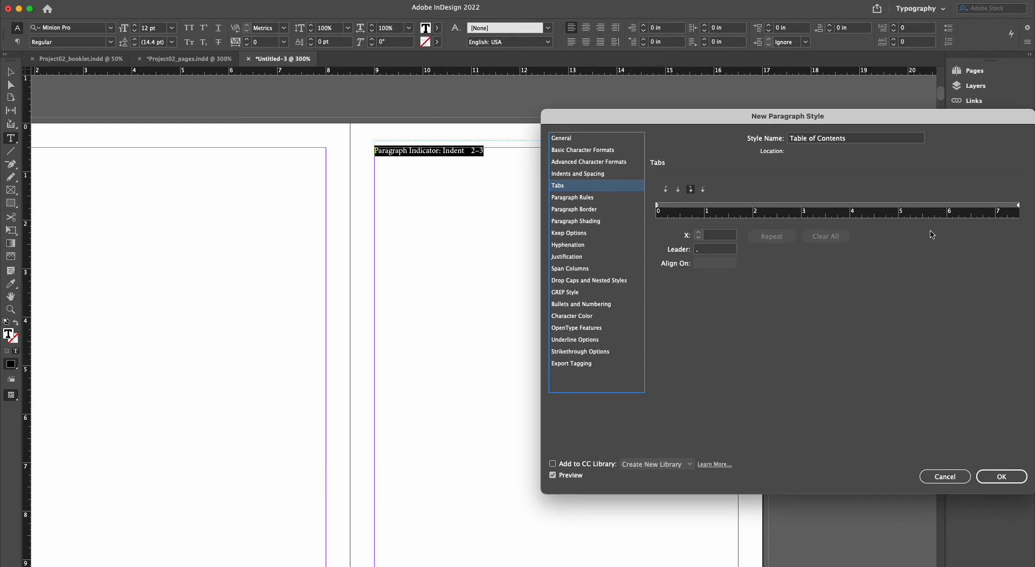
{"action": "left_click_drag", "start_coordinate": [943, 118], "coordinate": [915, 116]}
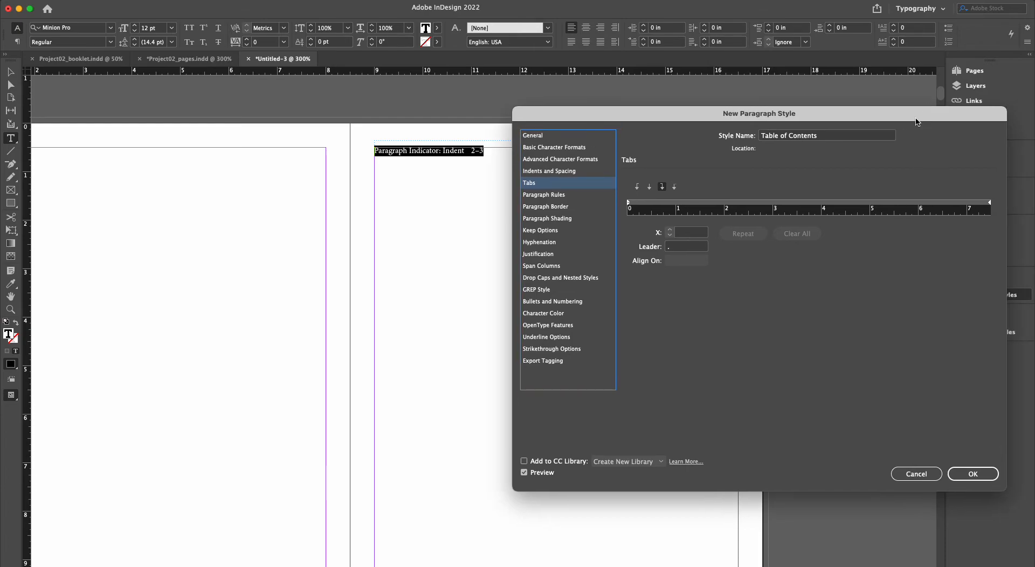
{"action": "left_click", "coordinate": [870, 211]}
{"action": "left_click", "coordinate": [872, 210]}
{"action": "left_click", "coordinate": [662, 187]}
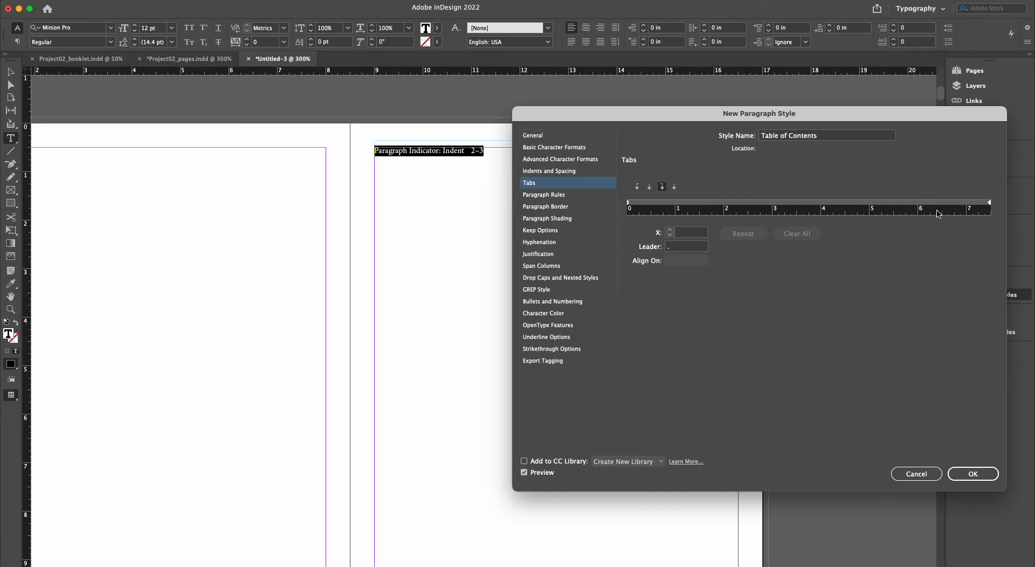
{"action": "left_click", "coordinate": [965, 203]}
{"action": "left_click_drag", "start_coordinate": [965, 203], "coordinate": [924, 202]}
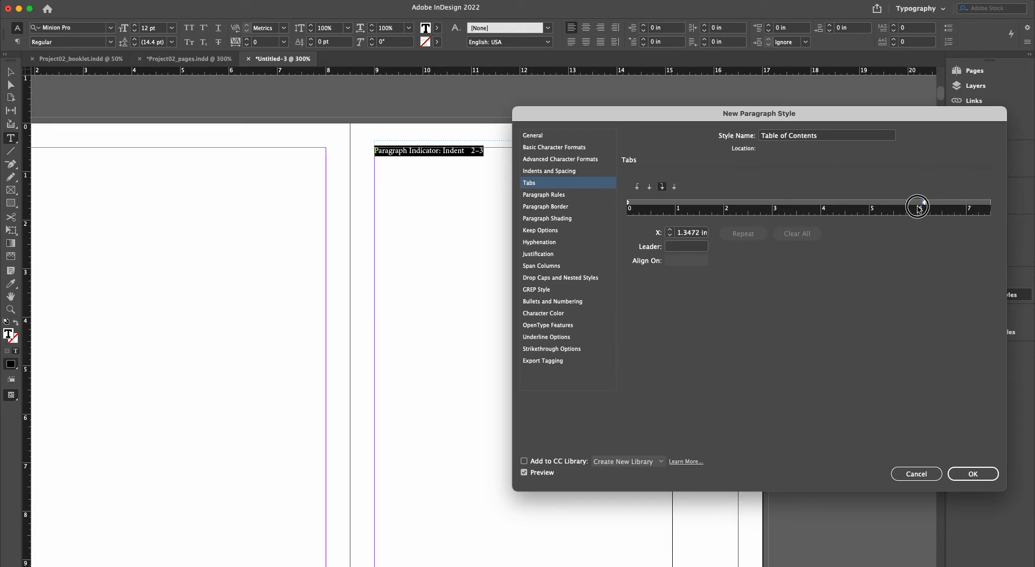
{"action": "left_click", "coordinate": [876, 203]}
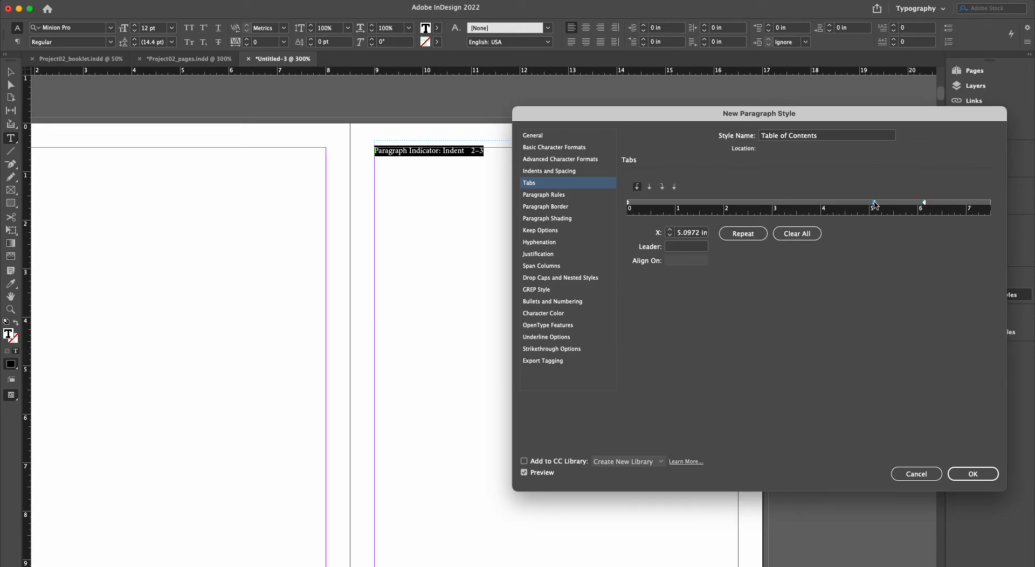
{"action": "left_click_drag", "start_coordinate": [875, 204], "coordinate": [869, 204]}
{"action": "left_click", "coordinate": [663, 187]}
{"action": "left_click_drag", "start_coordinate": [869, 204], "coordinate": [919, 204]}
{"action": "left_click", "coordinate": [681, 252]}
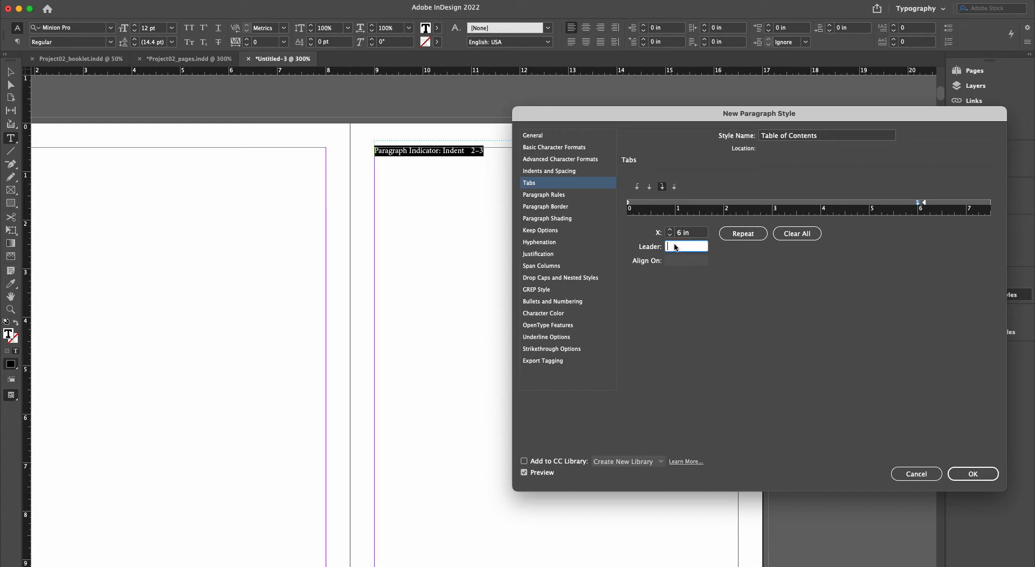
{"action": "type", "text": "."}
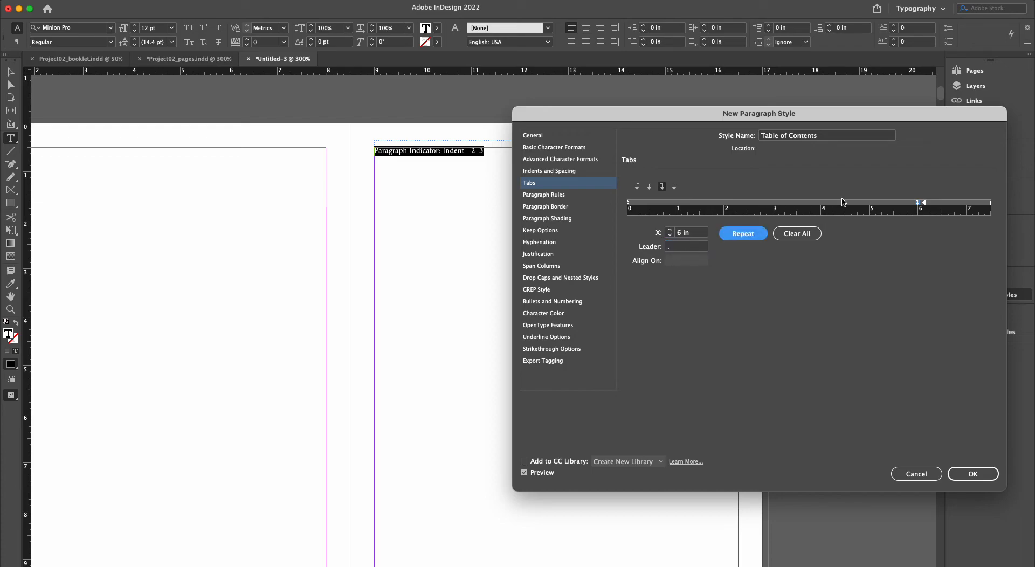
Return the style's right indent to the frame edge and move the tab stop to about 7.01 in
{"action": "left_click_drag", "start_coordinate": [888, 113], "coordinate": [858, 145]}
{"action": "left_click", "coordinate": [504, 508]}
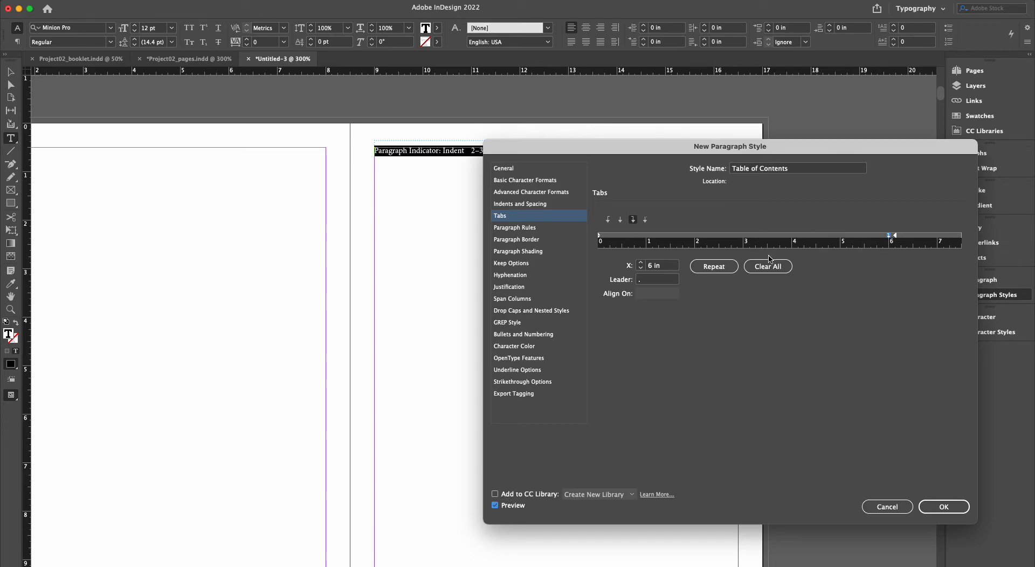
{"action": "left_click_drag", "start_coordinate": [896, 235], "coordinate": [966, 236]}
{"action": "left_click_drag", "start_coordinate": [889, 236], "coordinate": [939, 239]}
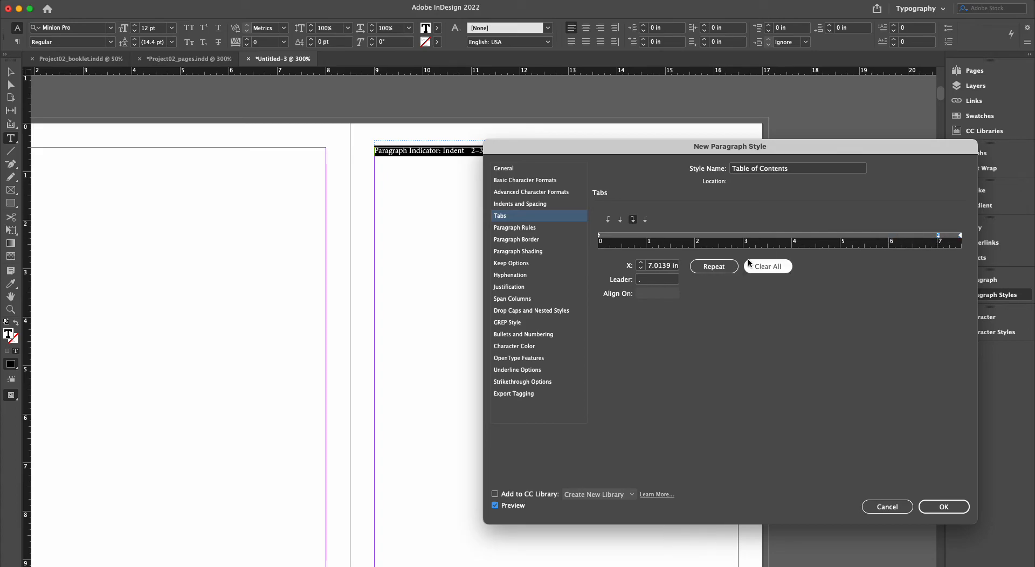
Save the Table of Contents paragraph style and apply it to the selected "Paragraph Indicator: Indent" line
{"action": "left_click", "coordinate": [633, 220]}
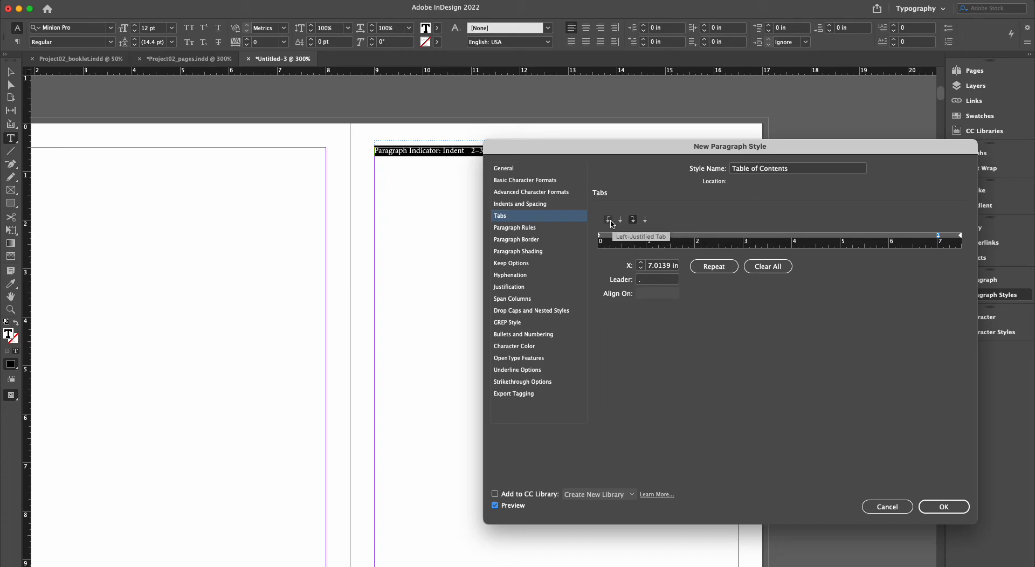
{"action": "left_click", "coordinate": [733, 149]}
{"action": "key", "text": "Return"}
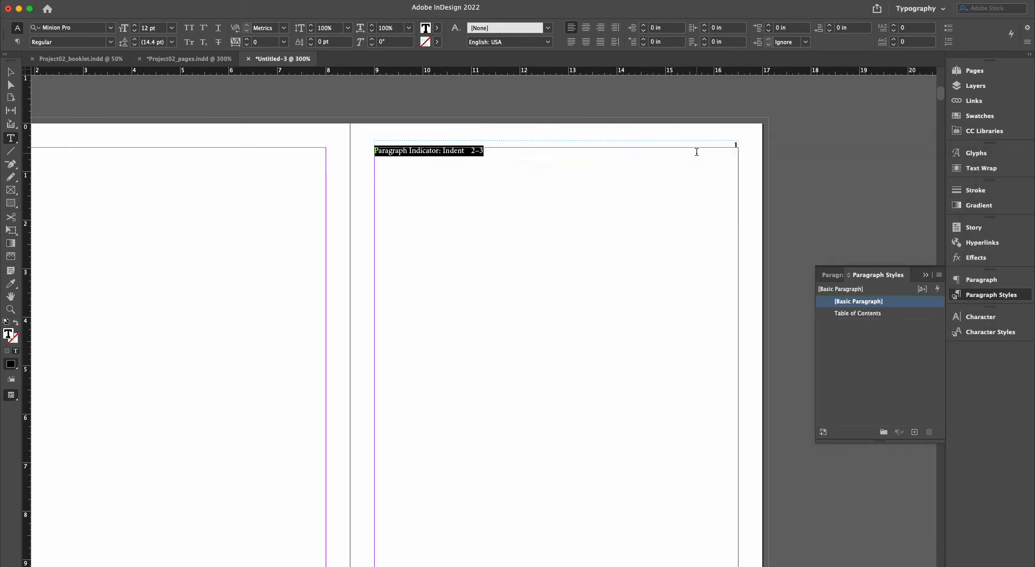
{"action": "double_click", "coordinate": [855, 313]}
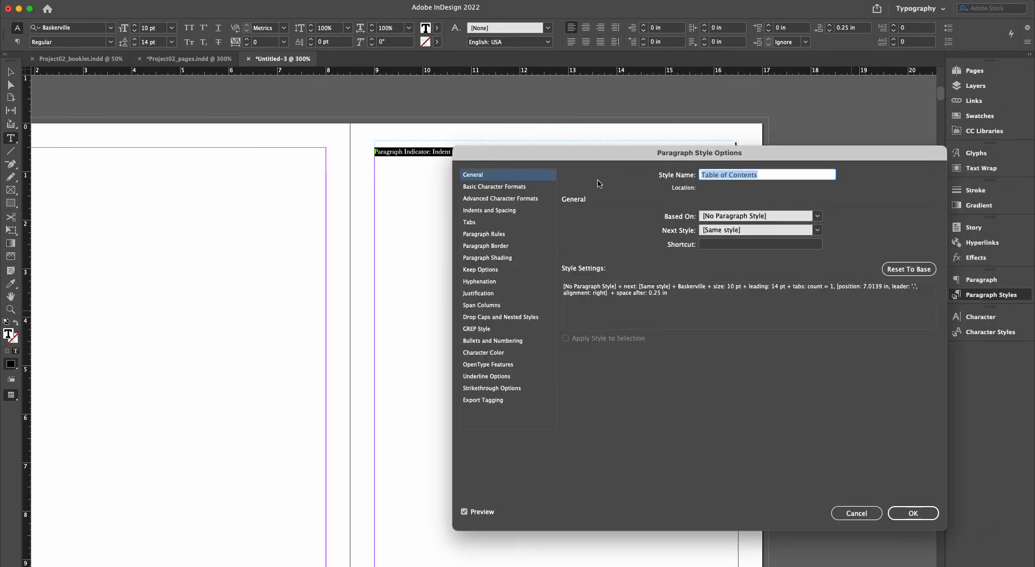
{"action": "left_click_drag", "start_coordinate": [591, 228], "coordinate": [577, 206]}
{"action": "left_click_drag", "start_coordinate": [701, 189], "coordinate": [670, 144]}
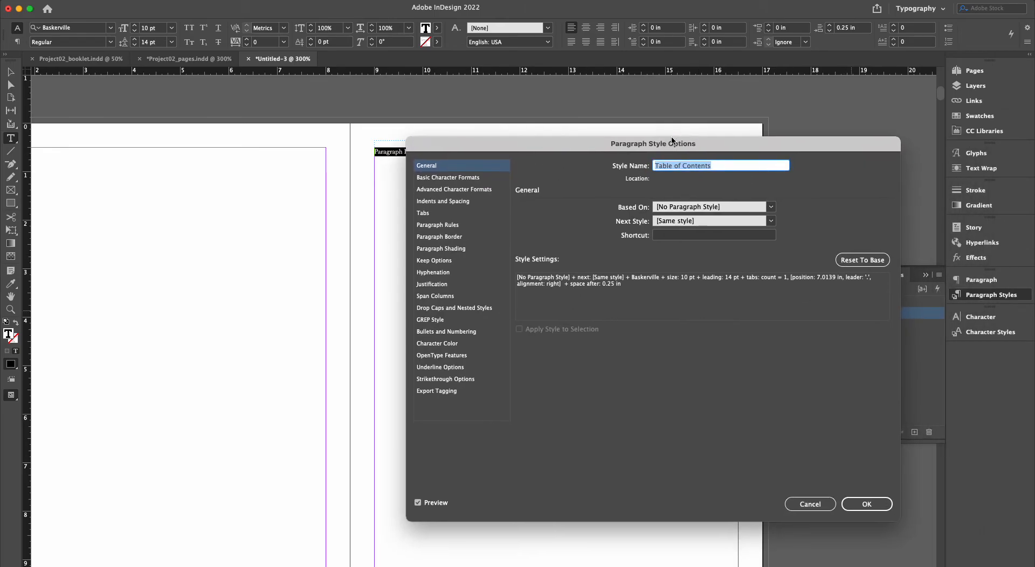
{"action": "left_click", "coordinate": [860, 504]}
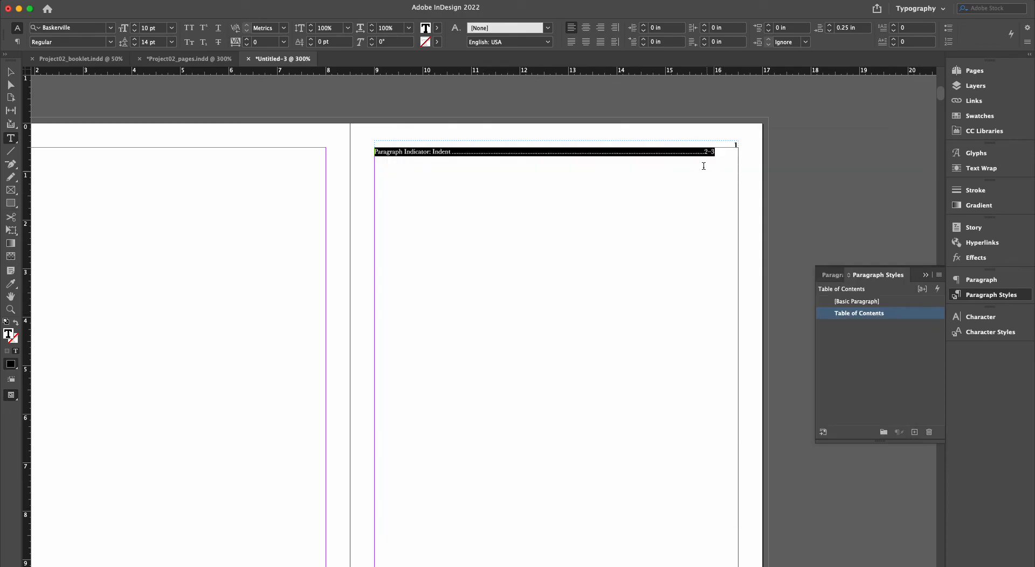
{"action": "left_click", "coordinate": [659, 152]}
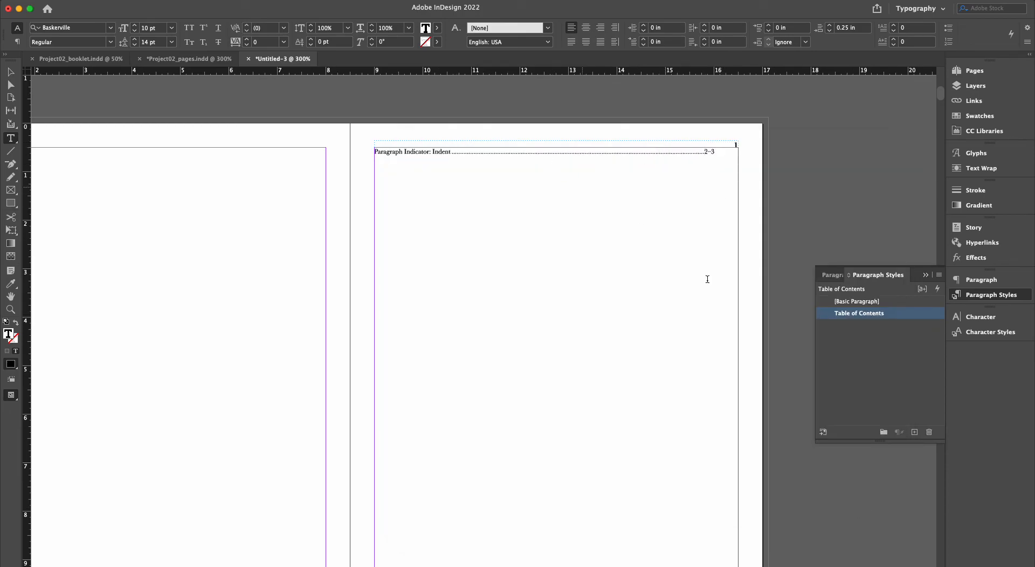
Move the Table of Contents style's right-aligned tab stop to about 7.46 in, near the frame's right edge
{"action": "double_click", "coordinate": [877, 313]}
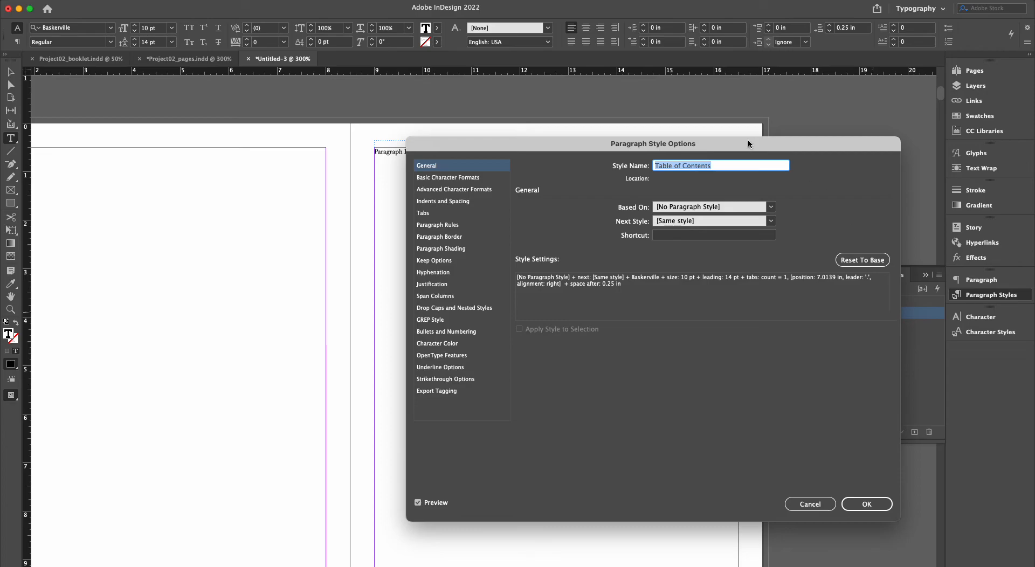
{"action": "left_click_drag", "start_coordinate": [749, 143], "coordinate": [772, 164]}
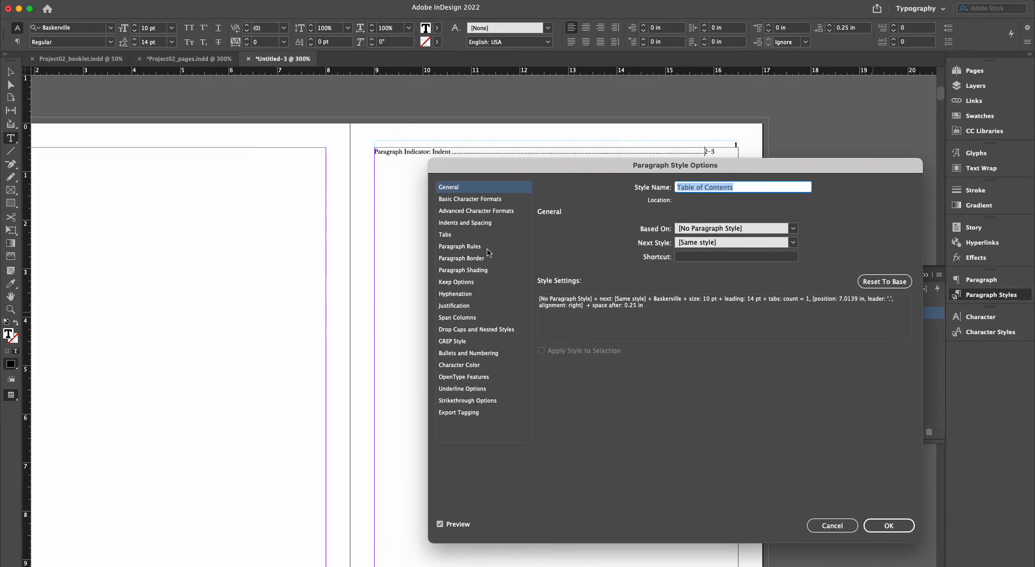
{"action": "left_click", "coordinate": [459, 236]}
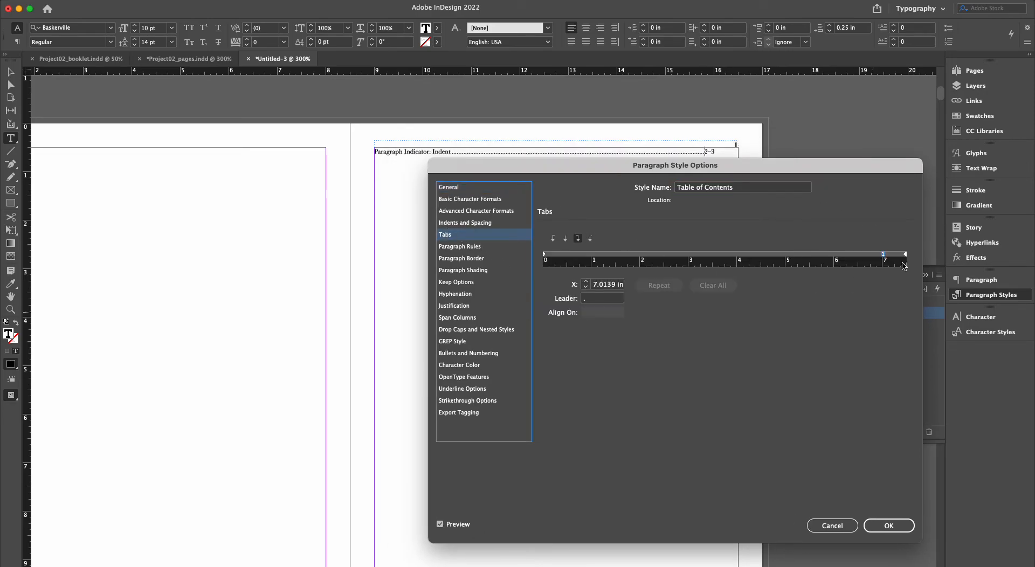
{"action": "left_click_drag", "start_coordinate": [884, 254], "coordinate": [796, 255]}
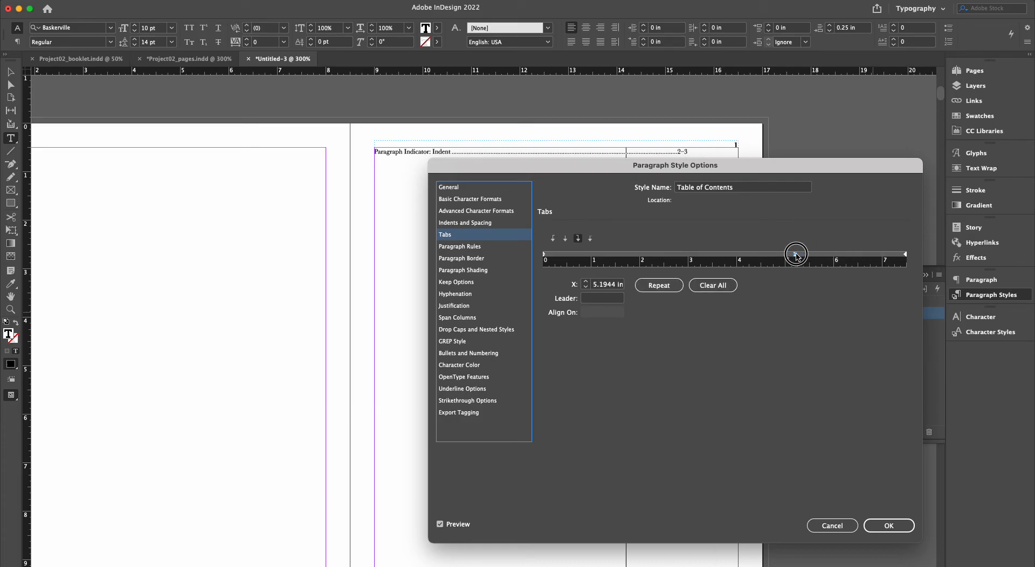
{"action": "left_click_drag", "start_coordinate": [792, 160], "coordinate": [673, 169]}
{"action": "left_click_drag", "start_coordinate": [678, 263], "coordinate": [785, 265]}
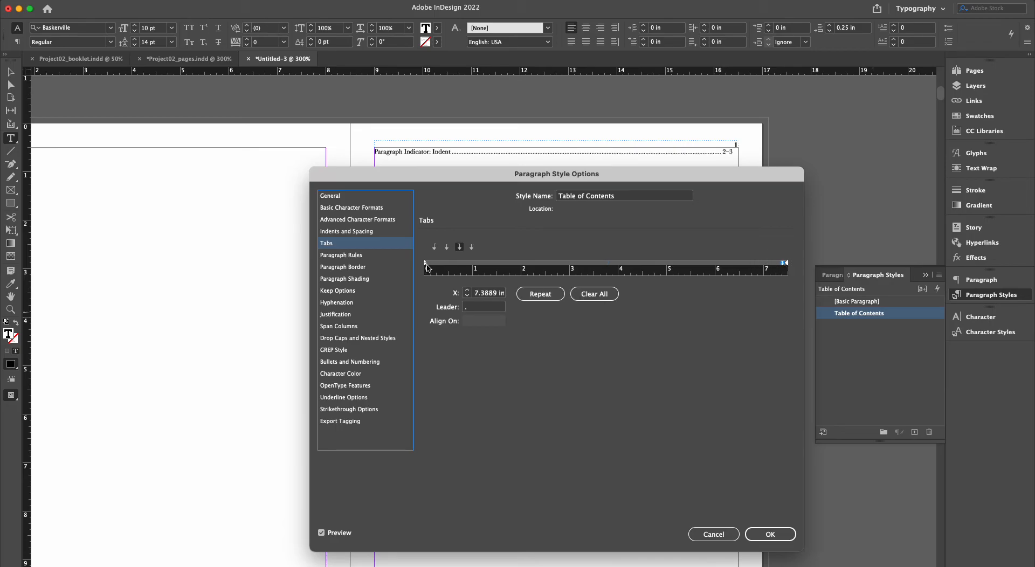
{"action": "left_click", "coordinate": [460, 248]}
{"action": "left_click_drag", "start_coordinate": [784, 264], "coordinate": [666, 265]}
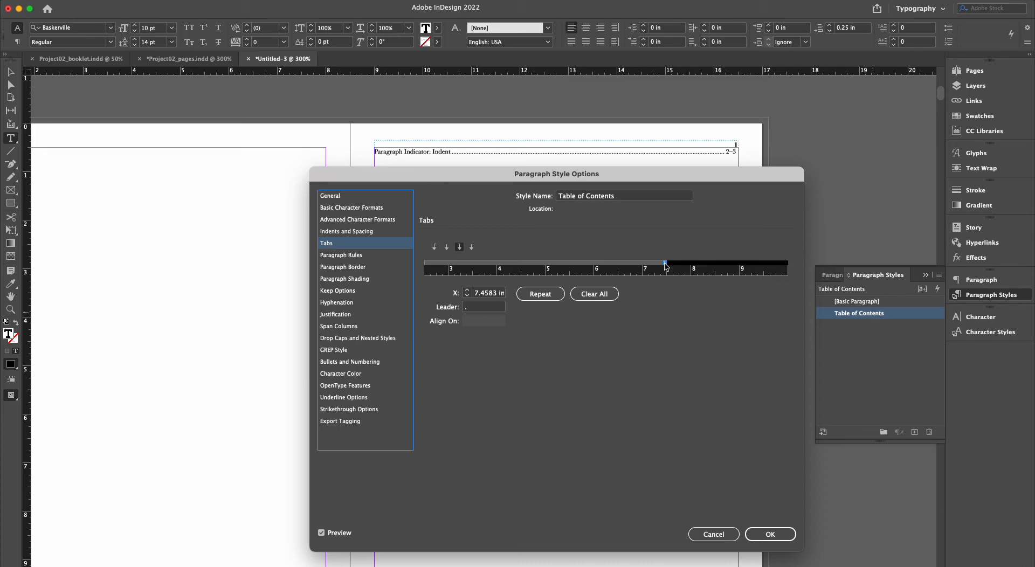
Try a hyphen as the tab stop's leader and restore the period
{"action": "left_click_drag", "start_coordinate": [697, 179], "coordinate": [742, 176]}
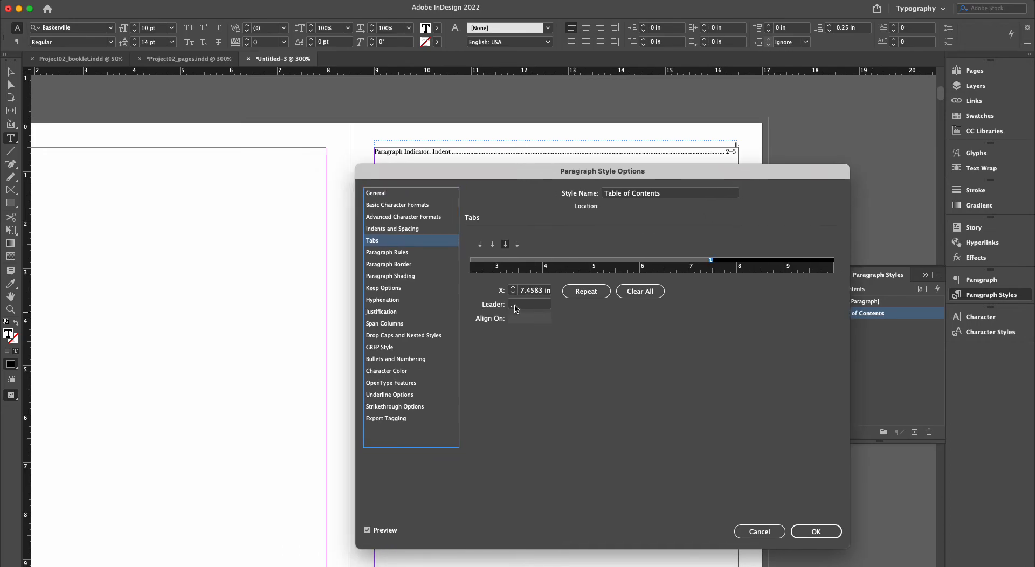
{"action": "left_click_drag", "start_coordinate": [521, 305], "coordinate": [510, 306]}
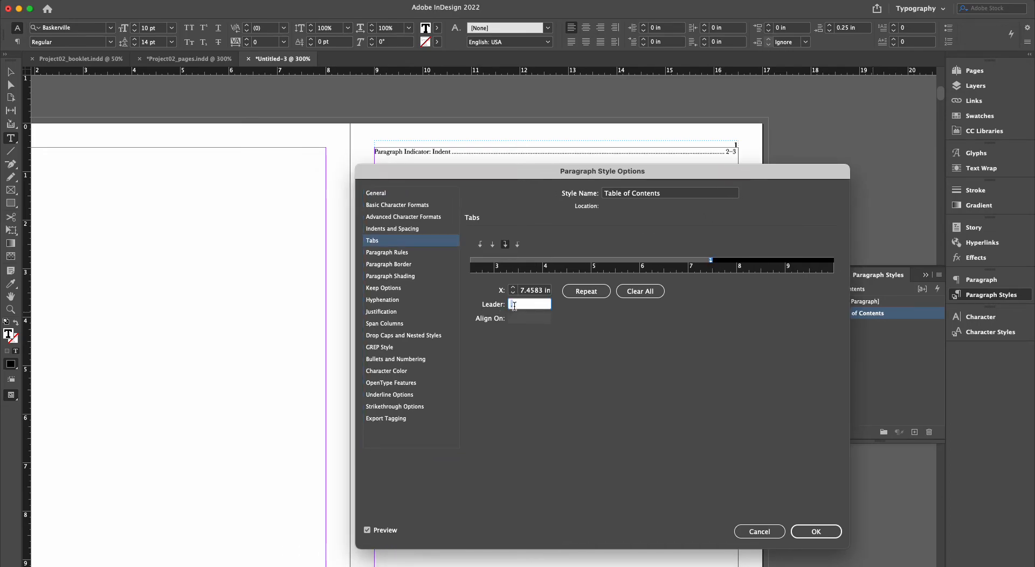
{"action": "left_click_drag", "start_coordinate": [592, 171], "coordinate": [624, 169]}
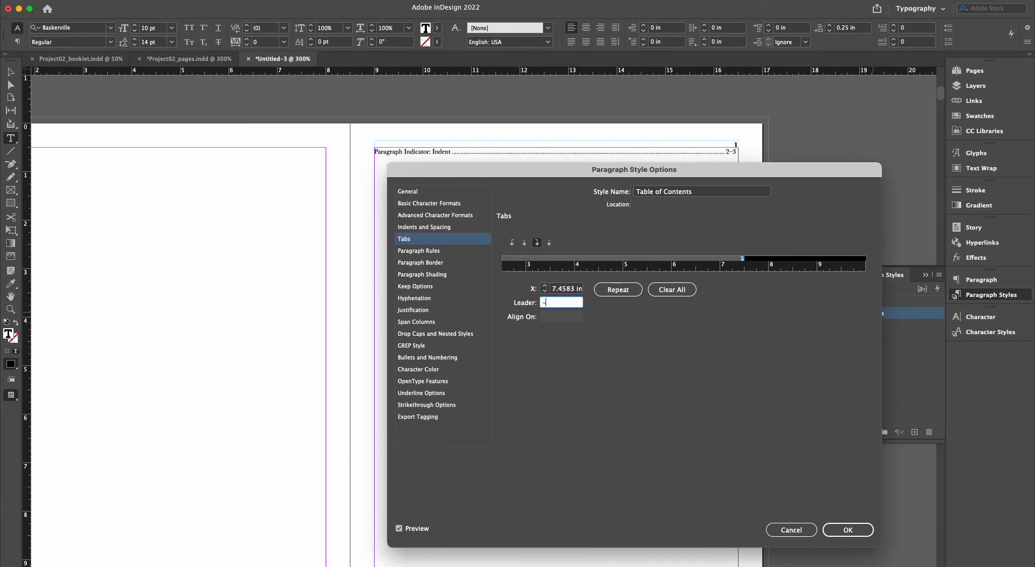
{"action": "type", "text": "-"}
{"action": "key", "text": "Tab"}
{"action": "double_click", "coordinate": [561, 302]}
{"action": "type", "text": "."}
{"action": "key", "text": "Tab"}
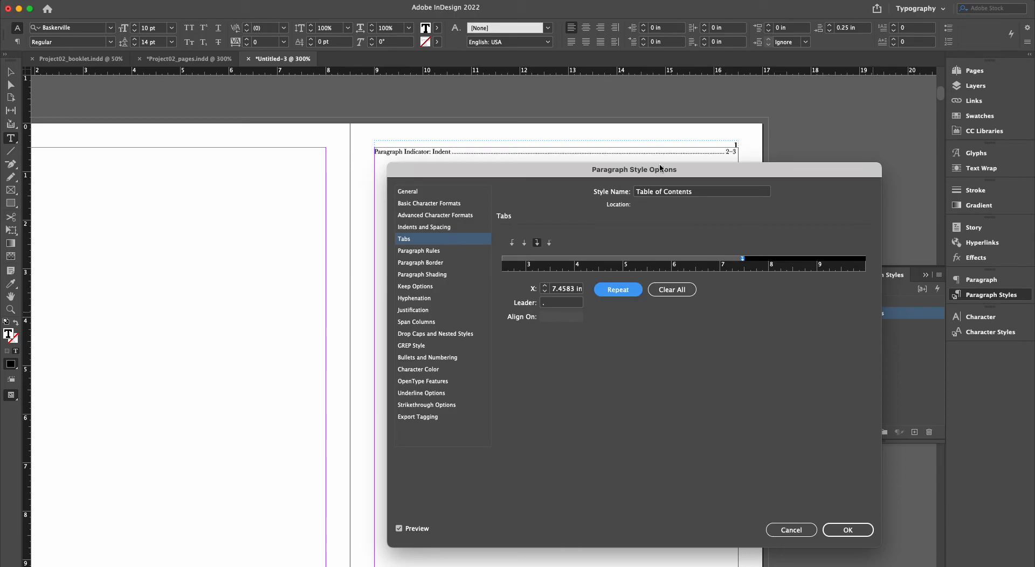
{"action": "left_click_drag", "start_coordinate": [657, 172], "coordinate": [676, 172]}
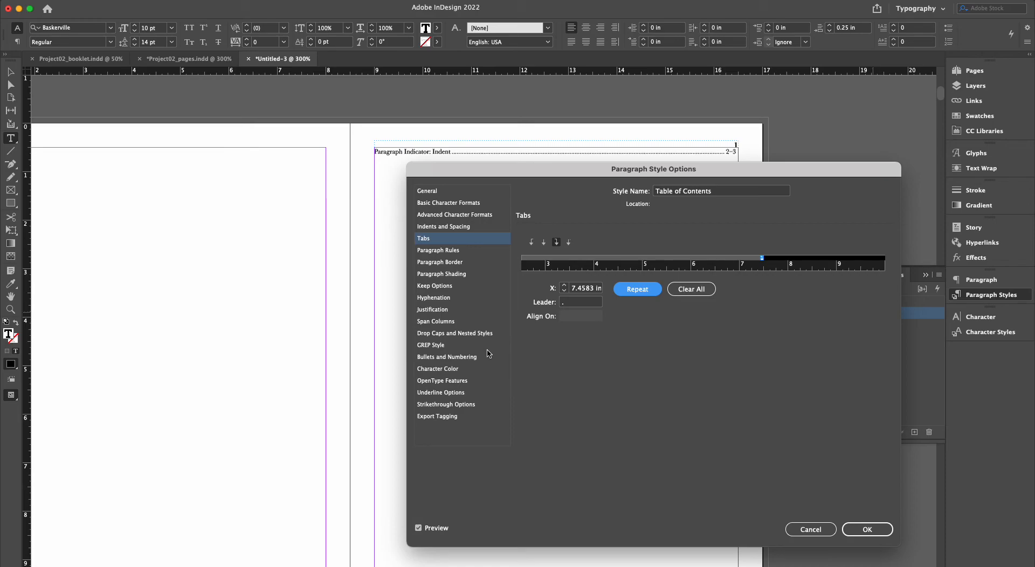
Turn on automatic numbering for the Table of Contents style by setting its list type to Numbers
{"action": "left_click", "coordinate": [461, 263]}
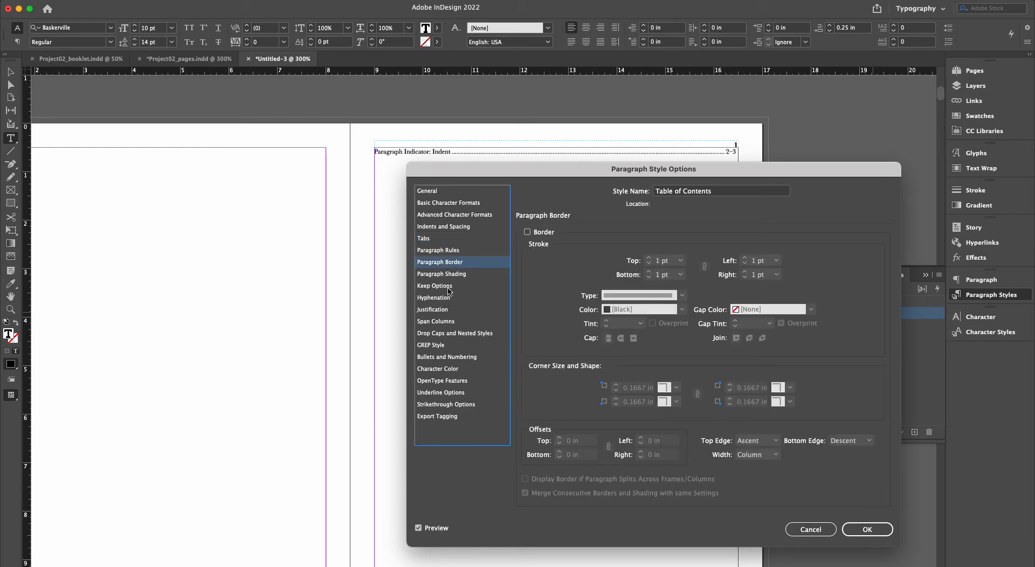
{"action": "left_click", "coordinate": [440, 355]}
{"action": "left_click", "coordinate": [612, 243]}
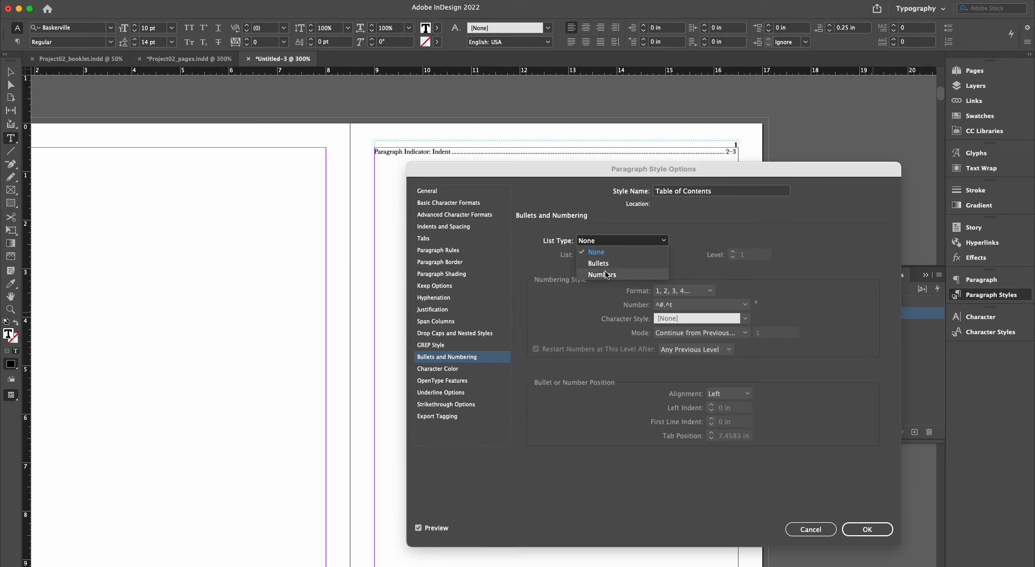
{"action": "left_click", "coordinate": [606, 274]}
{"action": "left_click_drag", "start_coordinate": [694, 175], "coordinate": [675, 149]}
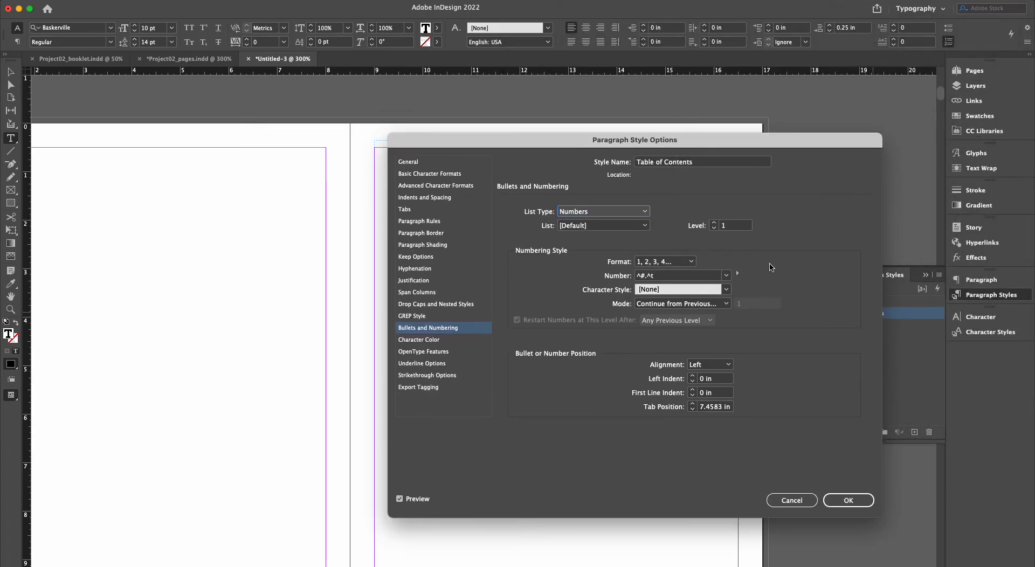
{"action": "left_click_drag", "start_coordinate": [782, 144], "coordinate": [731, 124]}
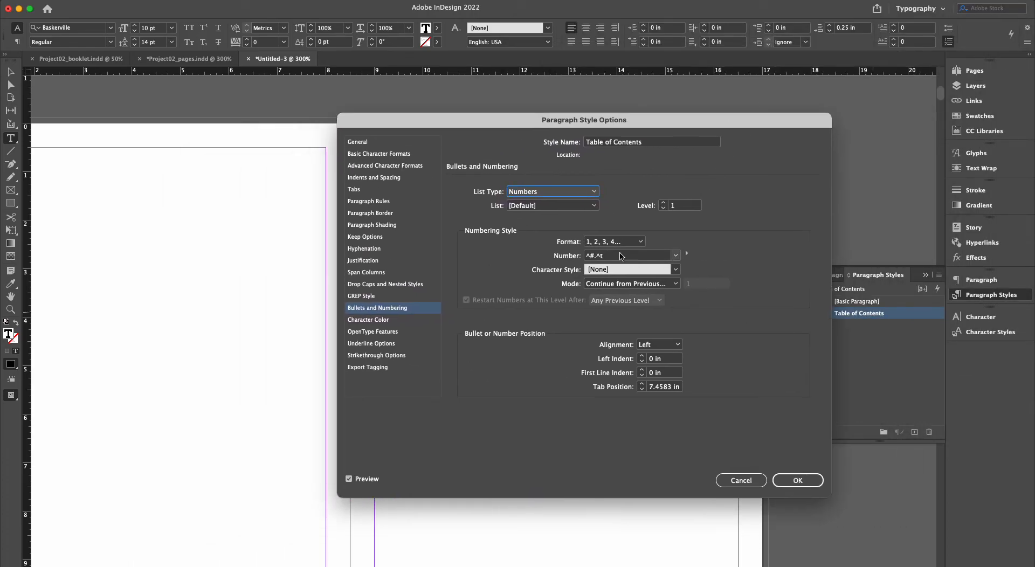
Set the style's number format to "Exploration ^#" and save the style
{"action": "left_click", "coordinate": [618, 256]}
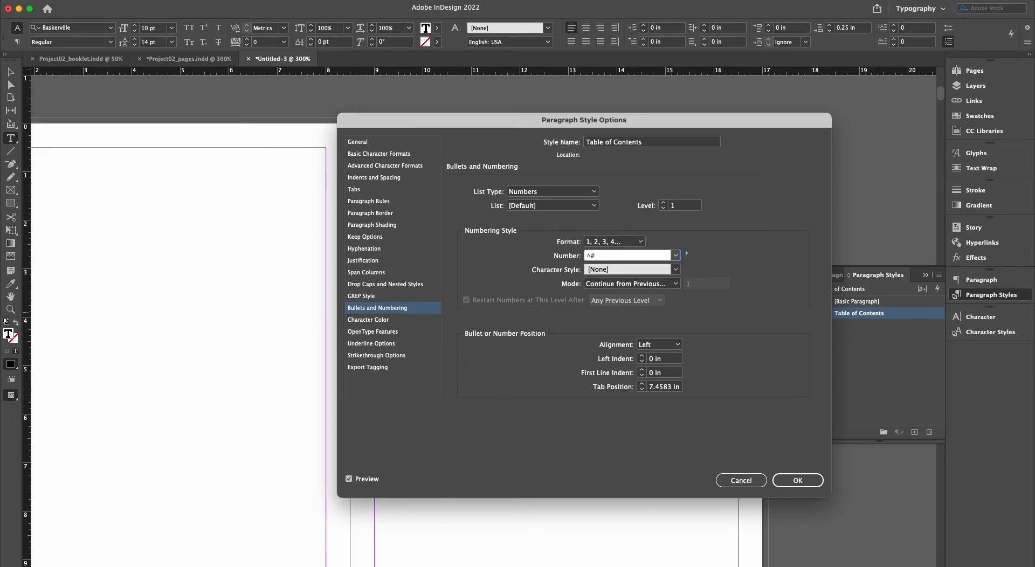
{"action": "type", "text": "ploration"}
{"action": "left_click_drag", "start_coordinate": [698, 120], "coordinate": [848, 131]}
{"action": "key", "text": "Return"}
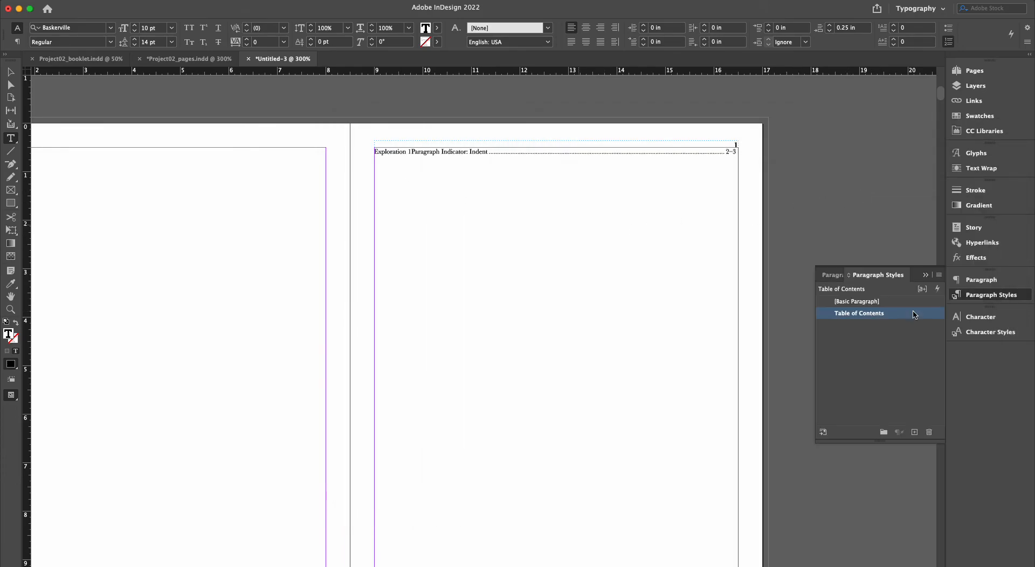
Add a colon and a space after the number in the Table of Contents style's "Exploration ^#" numbering
{"action": "double_click", "coordinate": [879, 313]}
{"action": "left_click_drag", "start_coordinate": [633, 192], "coordinate": [617, 173]}
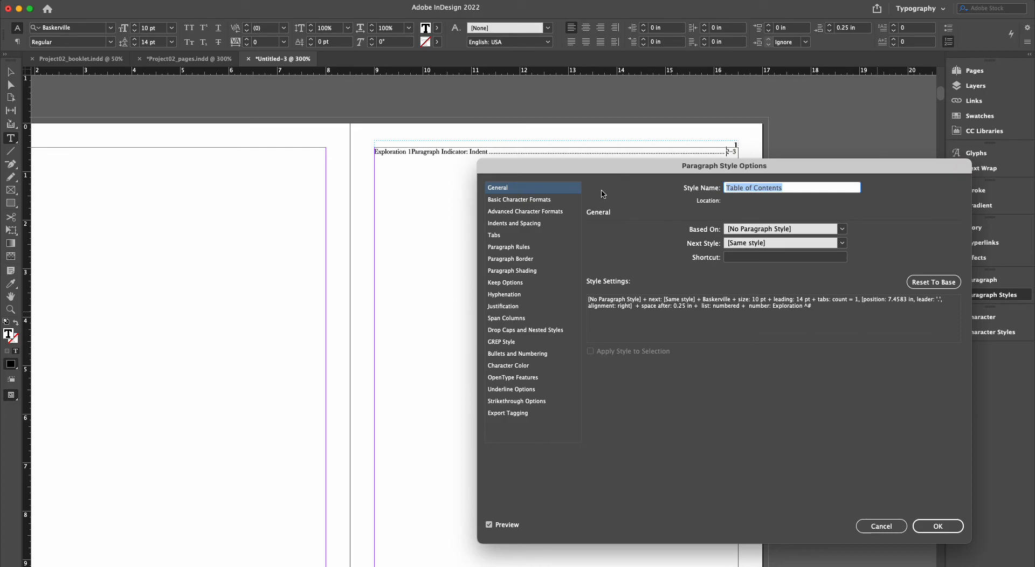
{"action": "left_click", "coordinate": [549, 234]}
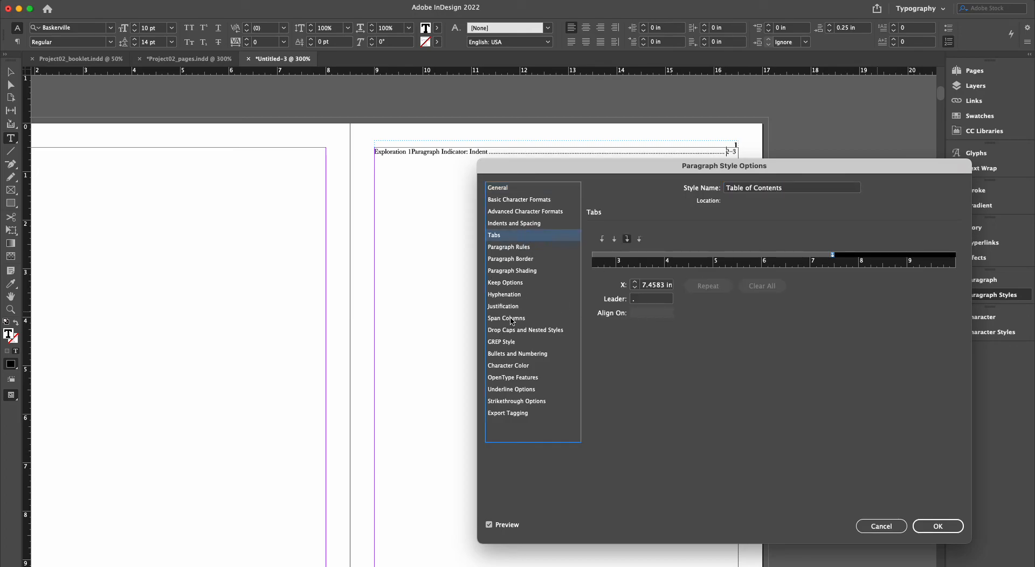
{"action": "left_click", "coordinate": [507, 356]}
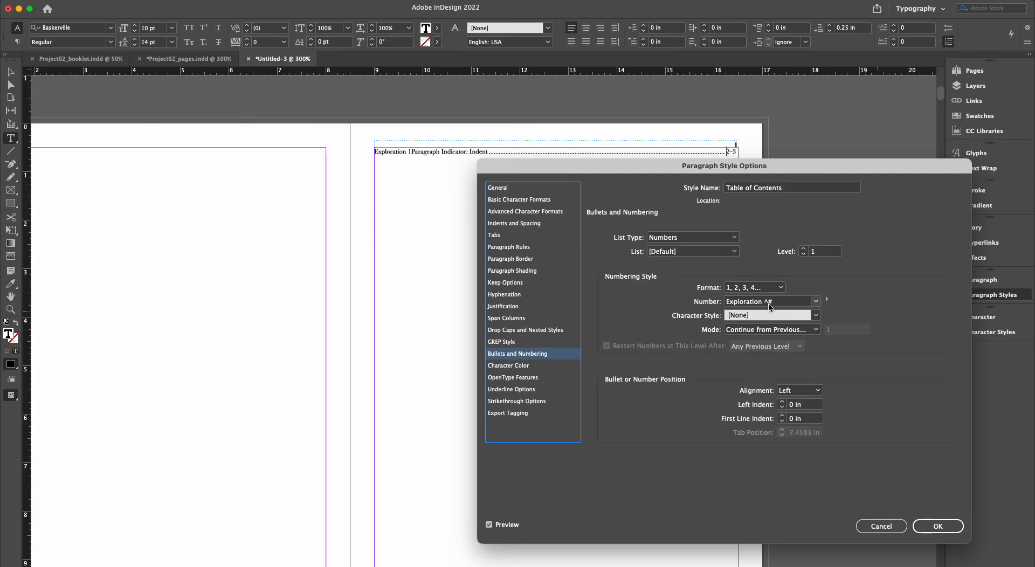
{"action": "left_click", "coordinate": [783, 302]}
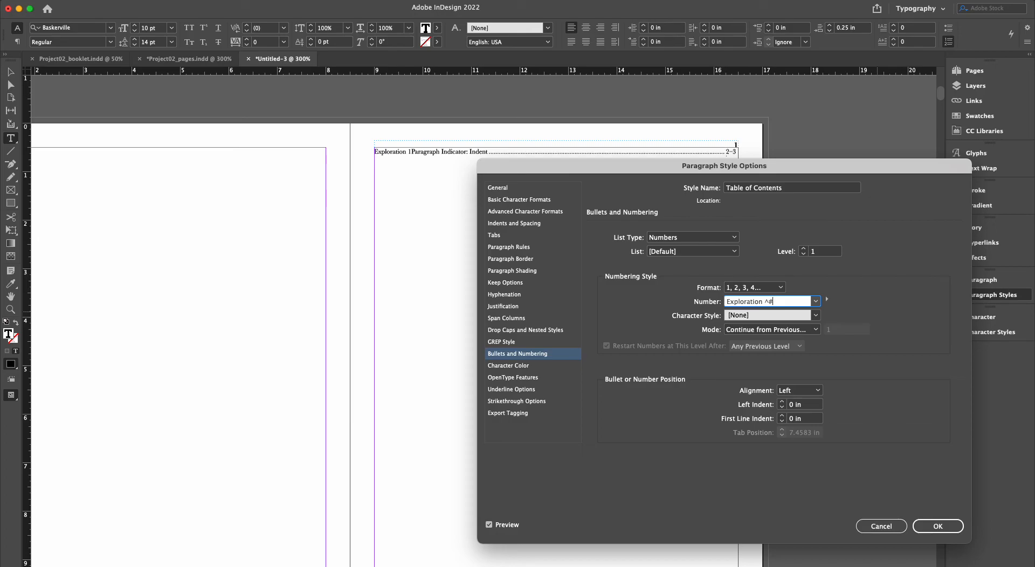
{"action": "type", "text": ":"}
{"action": "key", "text": "Return"}
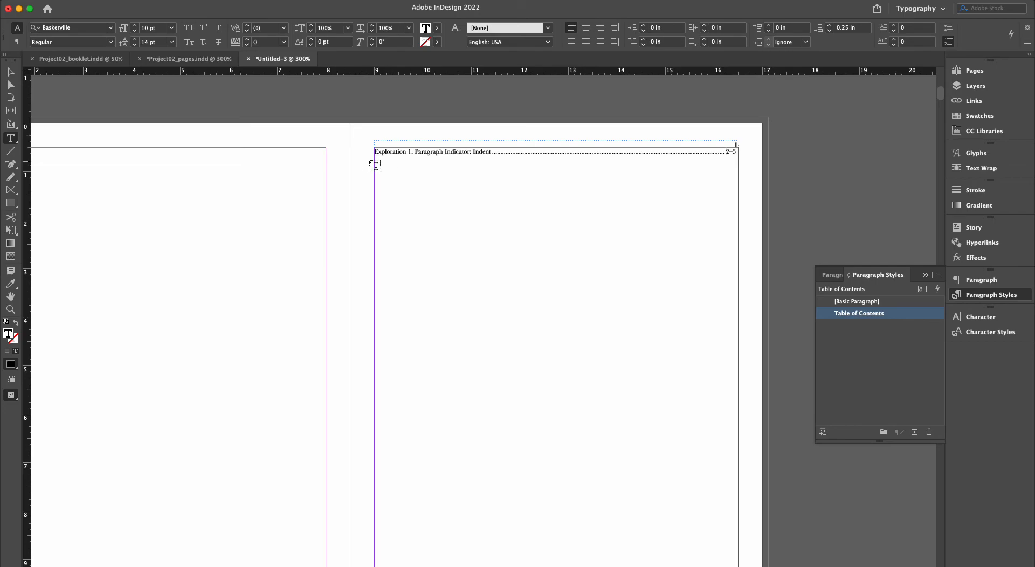
Create a new character style for the Table of Contents numbering and name it "Table of Contents: Exploration"
{"action": "double_click", "coordinate": [874, 315]}
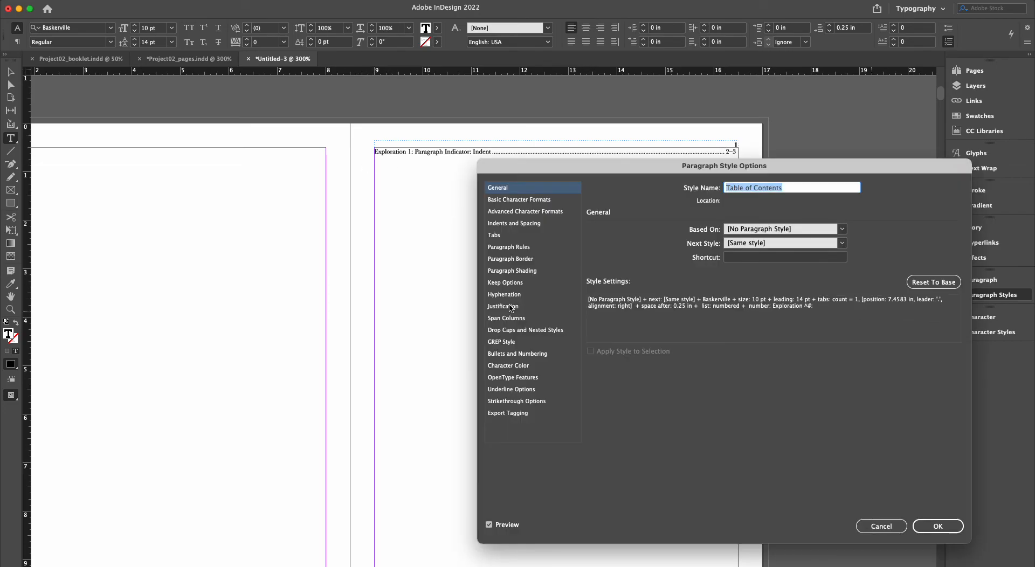
{"action": "left_click", "coordinate": [507, 355]}
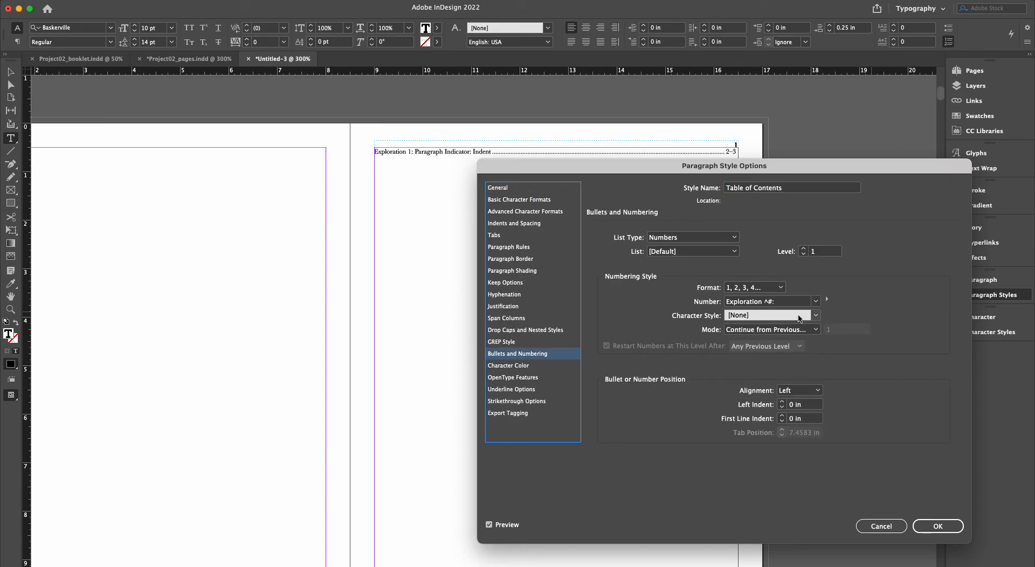
{"action": "left_click", "coordinate": [819, 315]}
{"action": "left_click", "coordinate": [787, 376]}
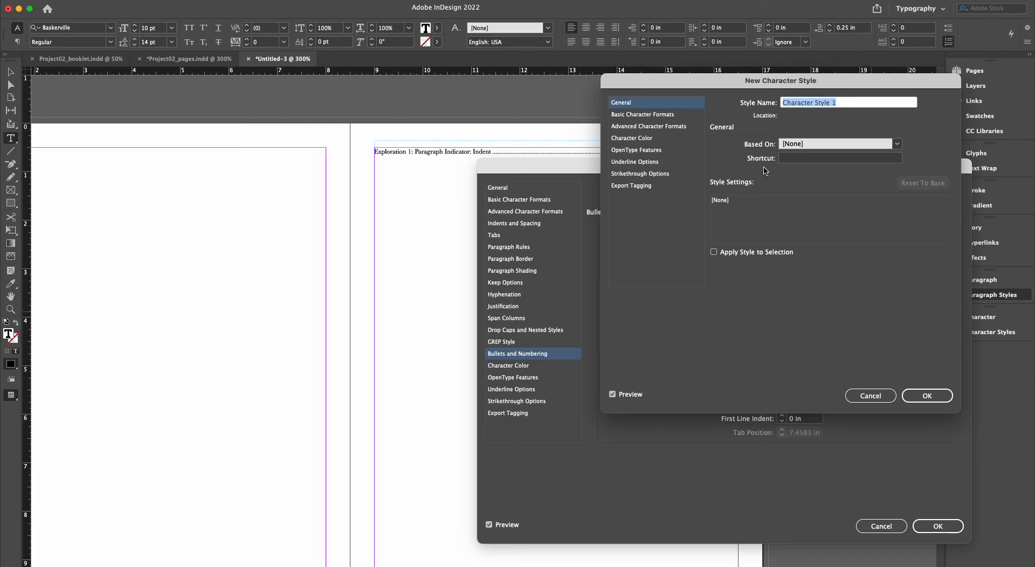
{"action": "type", "text": "Table of Conten"}
{"action": "key", "text": "BackSpace"}
{"action": "key", "text": "BackSpace"}
{"action": "key", "text": "BackSpace"}
{"action": "type", "text": "en"}
{"action": "key", "text": "BackSpace"}
{"action": "key", "text": "BackSpace"}
{"action": "type", "text": "tents: Exploration"}
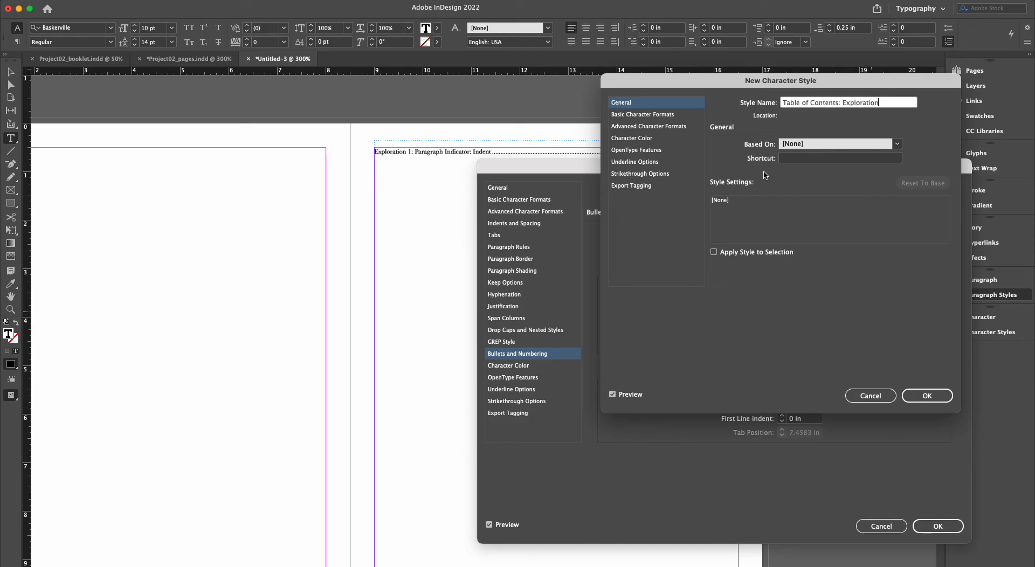
Set the numbering character style to Bold and Small Caps, and save it with the Table of Contents paragraph style
{"action": "left_click", "coordinate": [677, 114]}
{"action": "left_click", "coordinate": [768, 164]}
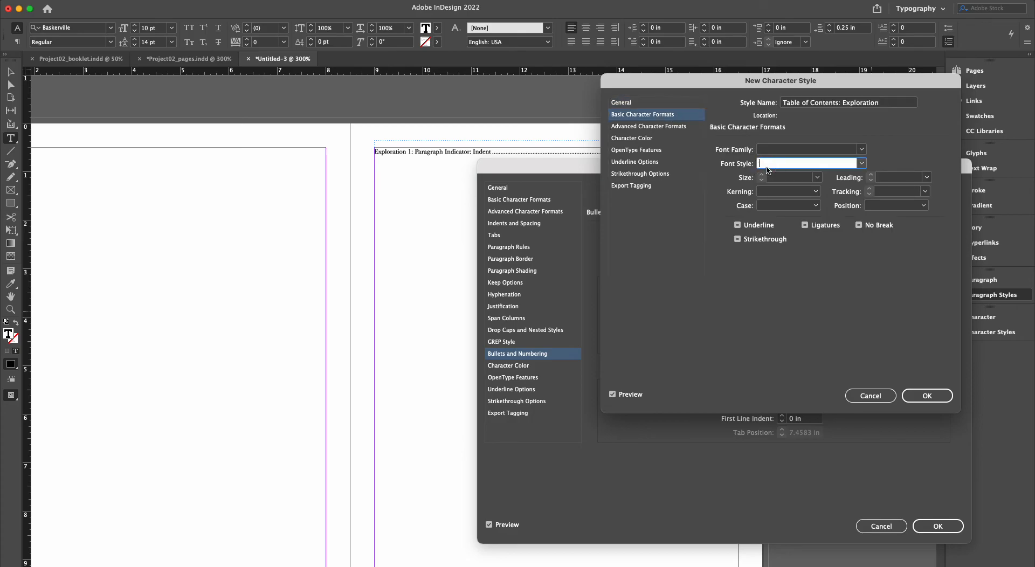
{"action": "type", "text": "Bold"}
{"action": "key", "text": "Tab"}
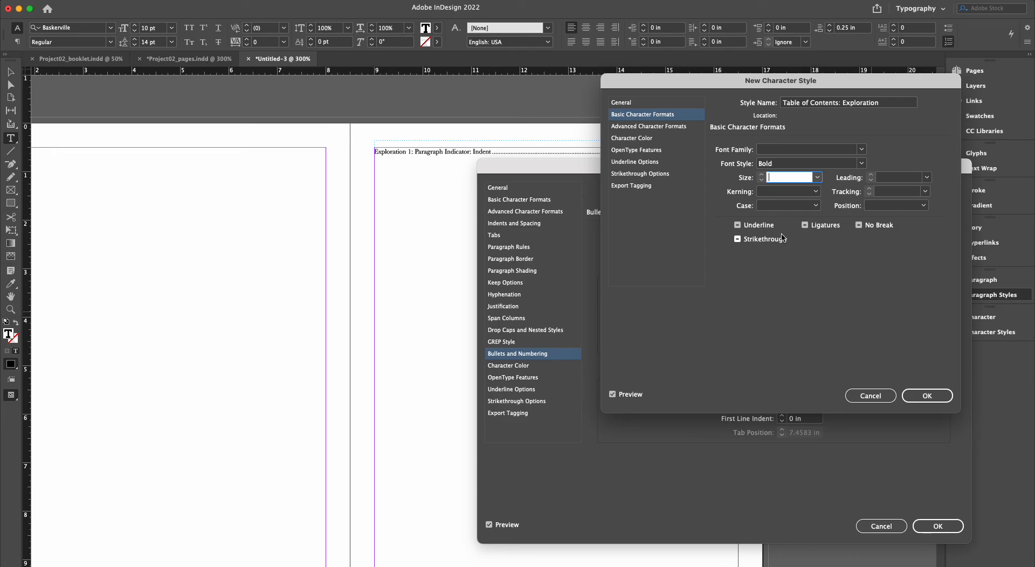
{"action": "left_click", "coordinate": [803, 205]}
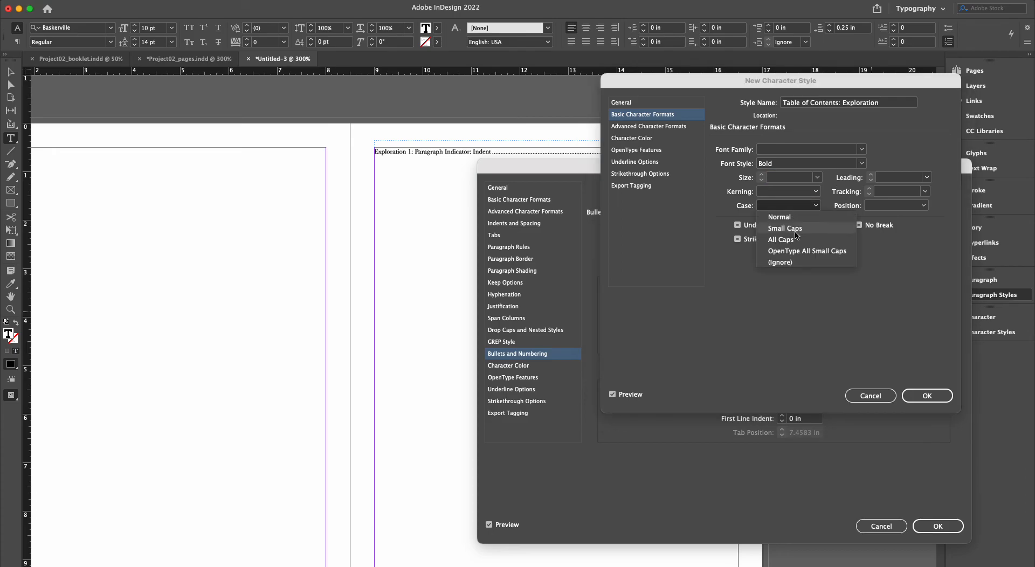
{"action": "left_click", "coordinate": [796, 231]}
{"action": "key", "text": "Return"}
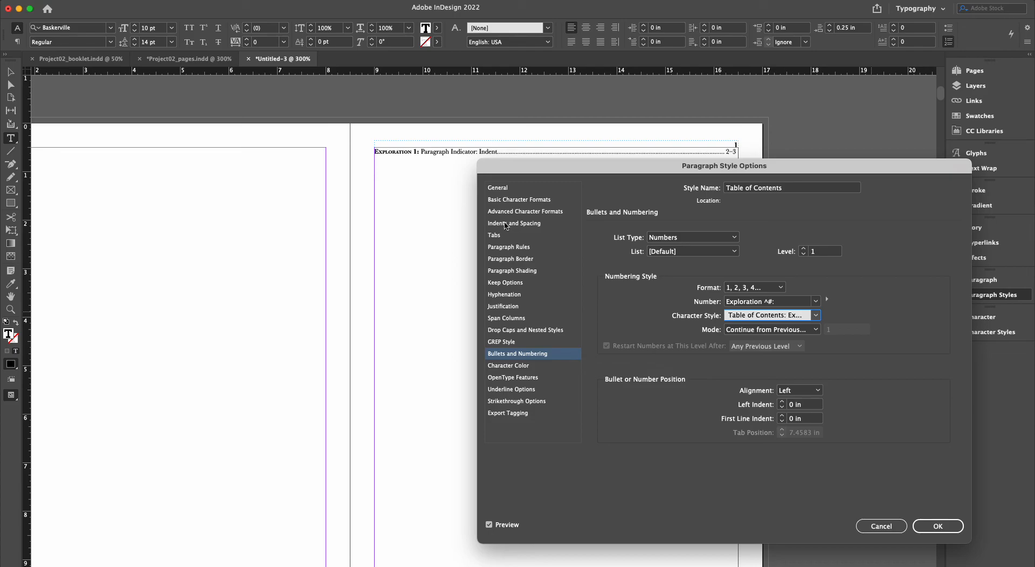
{"action": "left_click_drag", "start_coordinate": [544, 167], "coordinate": [529, 154]}
{"action": "key", "text": "Return"}
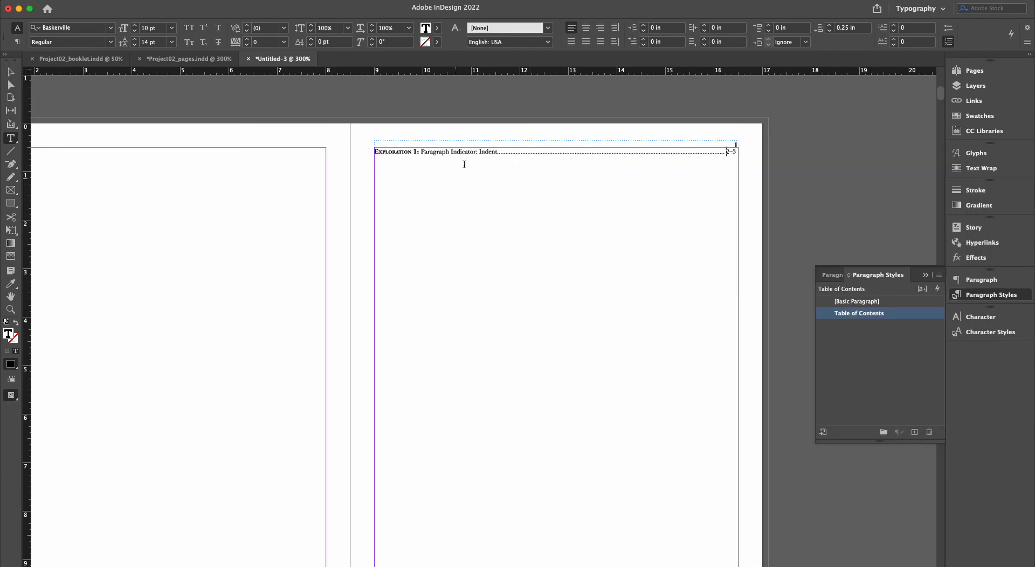
Add a second contents entry reading "Paragraph Indicator: Exdent" with the tabbed page range 4–5
{"action": "left_click", "coordinate": [491, 154]}
{"action": "left_click", "coordinate": [735, 153]}
{"action": "key", "text": "Return"}
{"action": "type", "text": "E"}
{"action": "key", "text": "BackSpace"}
{"action": "type", "text": "P"}
{"action": "type", "text": "aragrpah"}
{"action": "key", "text": "BackSpace"}
{"action": "key", "text": "BackSpace"}
{"action": "key", "text": "BackSpace"}
{"action": "key", "text": "BackSpace"}
{"action": "key", "text": "BackSpace"}
{"action": "type", "text": "graph Indci"}
{"action": "key", "text": "BackSpace"}
{"action": "key", "text": "BackSpace"}
{"action": "type", "text": "icao"}
{"action": "type", "text": "or: Exdent"}
{"action": "key", "text": "Tab"}
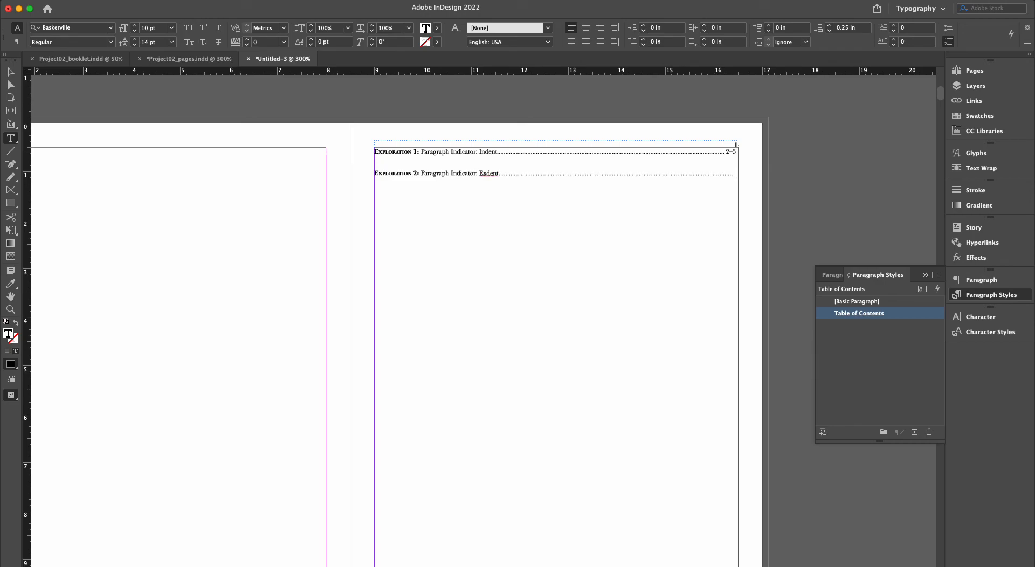
{"action": "type", "text": "4–5"}
Set the Table of Contents paragraph style's Space After to 0.0833 in and save the style
{"action": "left_click", "coordinate": [11, 72]}
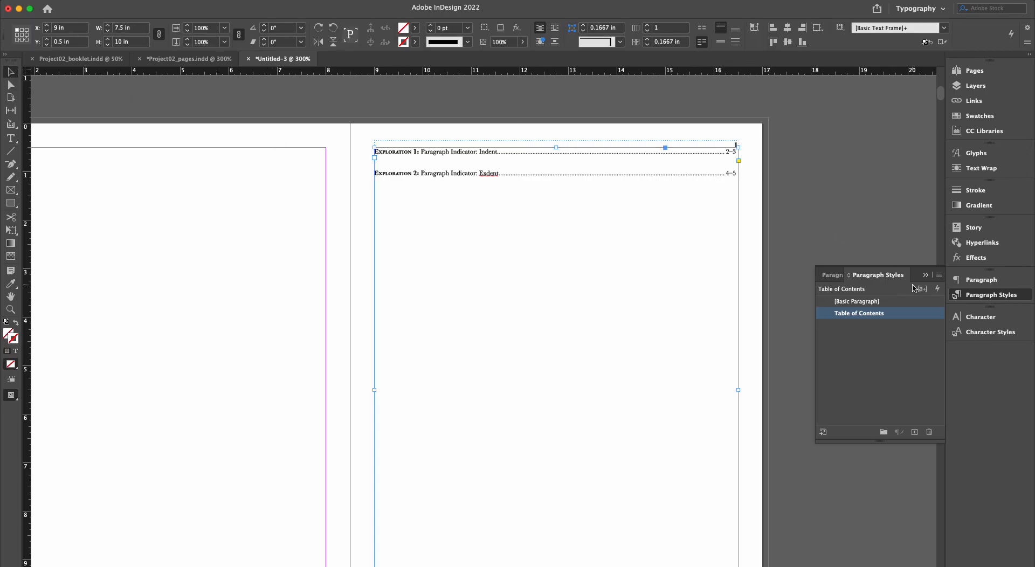
{"action": "left_click", "coordinate": [859, 174]}
{"action": "double_click", "coordinate": [866, 313]}
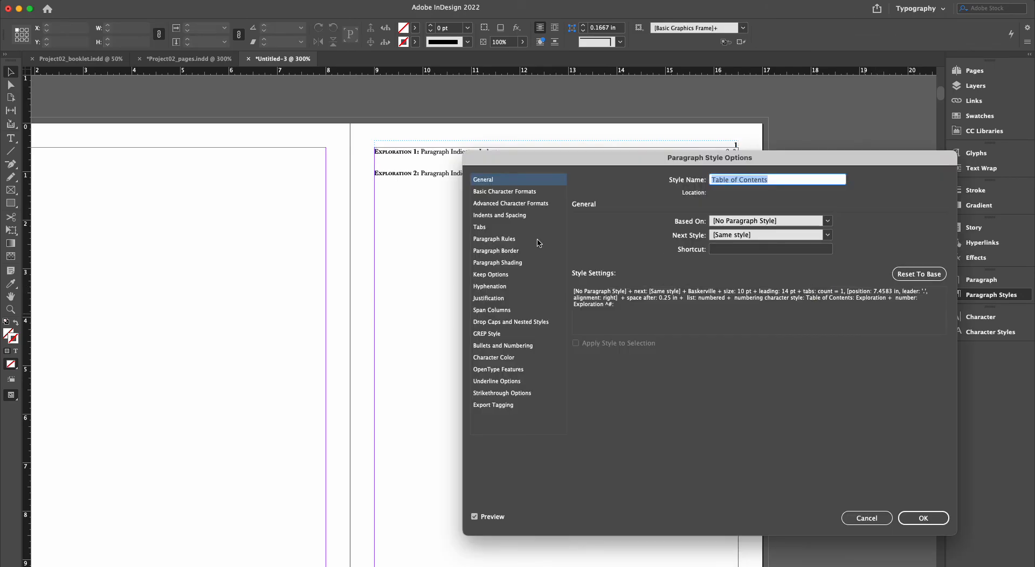
{"action": "left_click", "coordinate": [517, 217]}
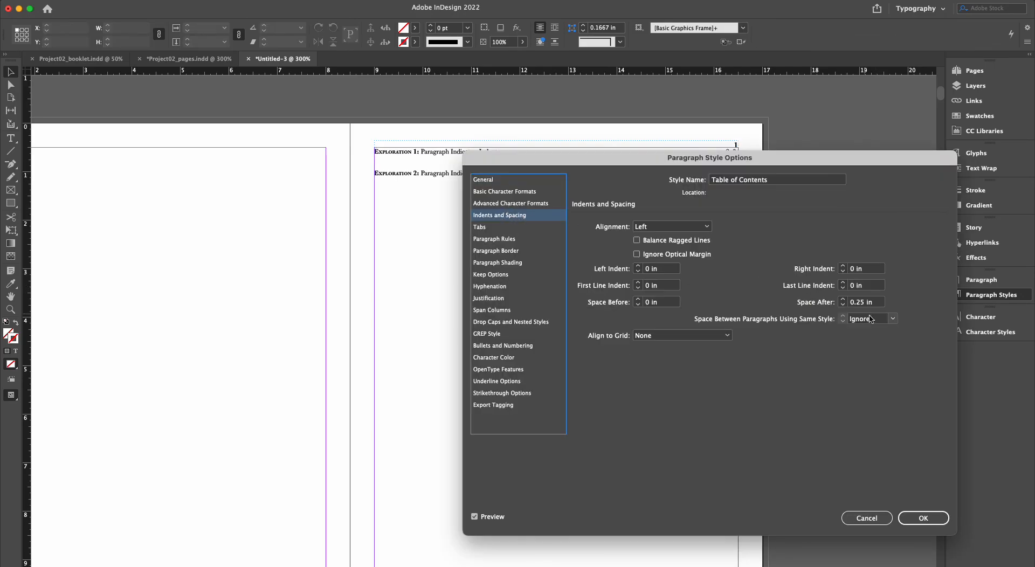
{"action": "left_click_drag", "start_coordinate": [879, 303], "coordinate": [833, 305]}
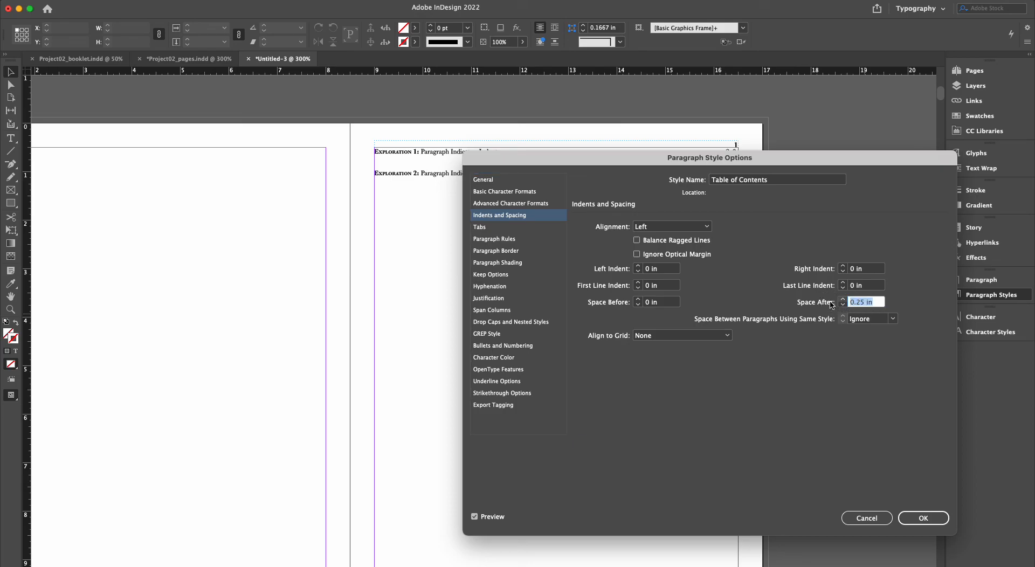
{"action": "type", "text": "0.0833"}
{"action": "key", "text": "Tab"}
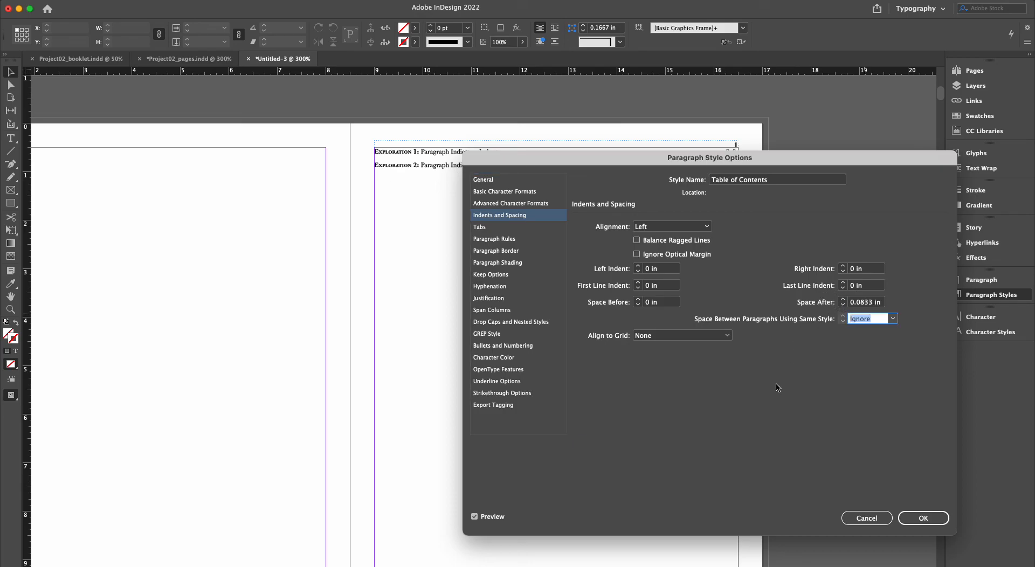
{"action": "key", "text": "Return"}
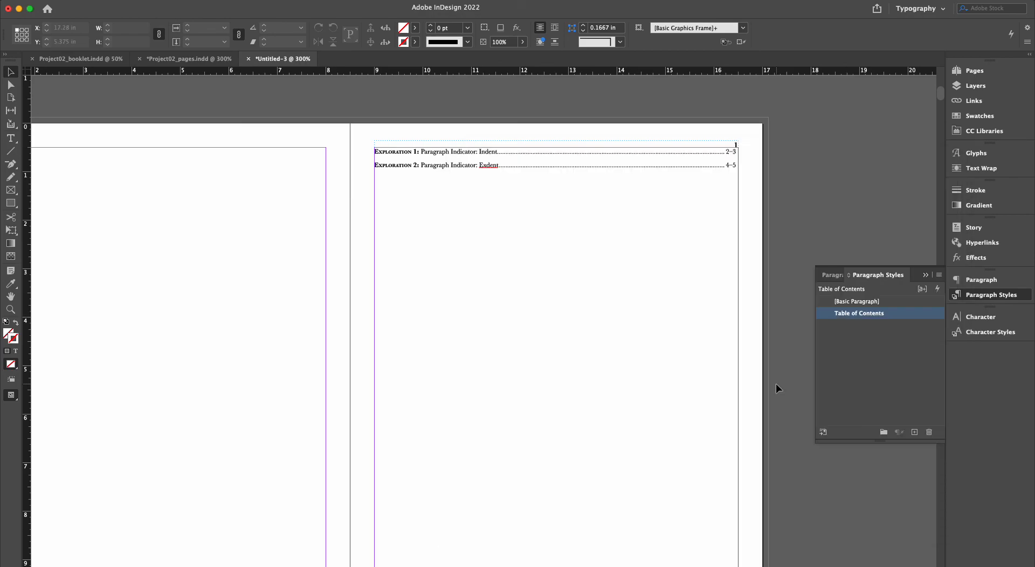
Add a third contents entry reading "Paragraph Indicator: Extra Leading" with the tabbed page range 6–7
{"action": "left_click", "coordinate": [687, 167]}
{"action": "left_click", "coordinate": [712, 171]}
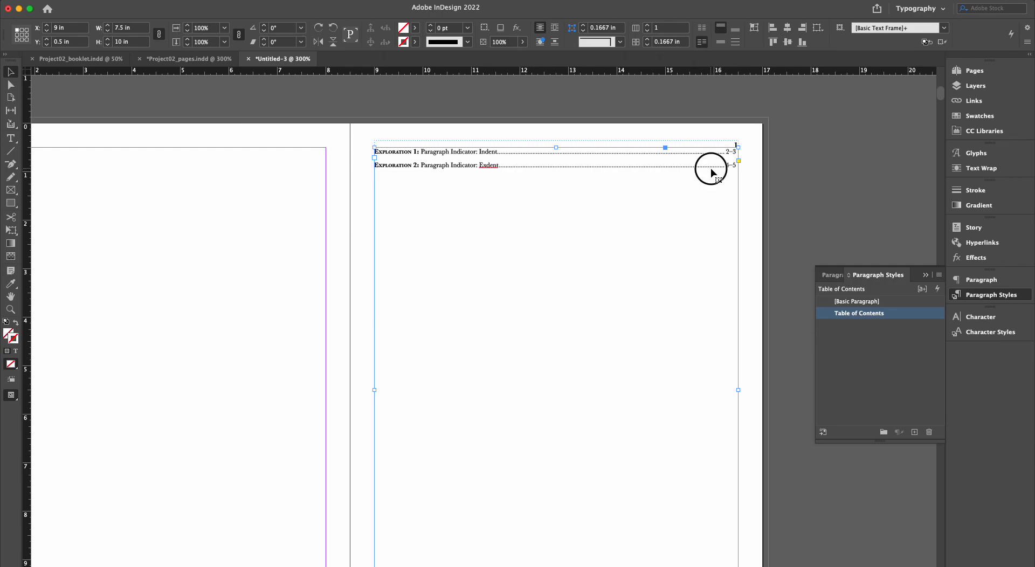
{"action": "double_click", "coordinate": [712, 170]}
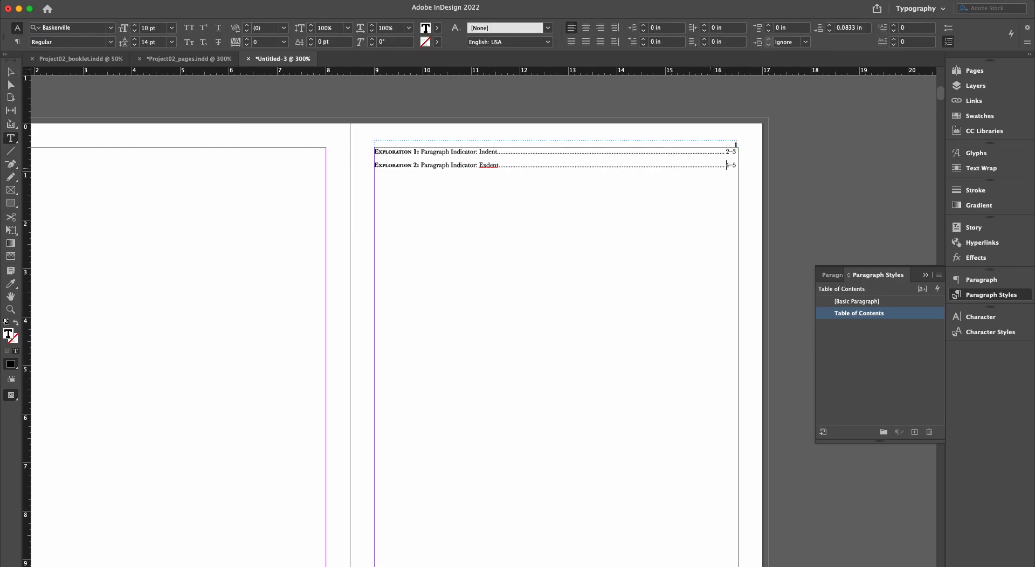
{"action": "left_click", "coordinate": [736, 165]}
{"action": "key", "text": "Return"}
{"action": "type", "text": "Exploration 3: Paragraph In"}
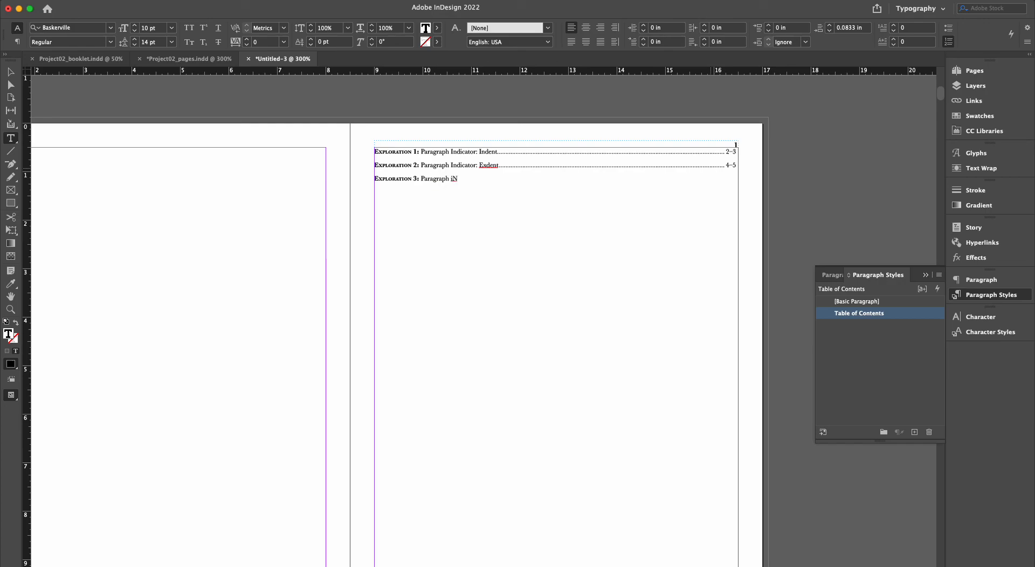
{"action": "type", "text": "dicator: Extra Leading"}
{"action": "key", "text": "Tab"}
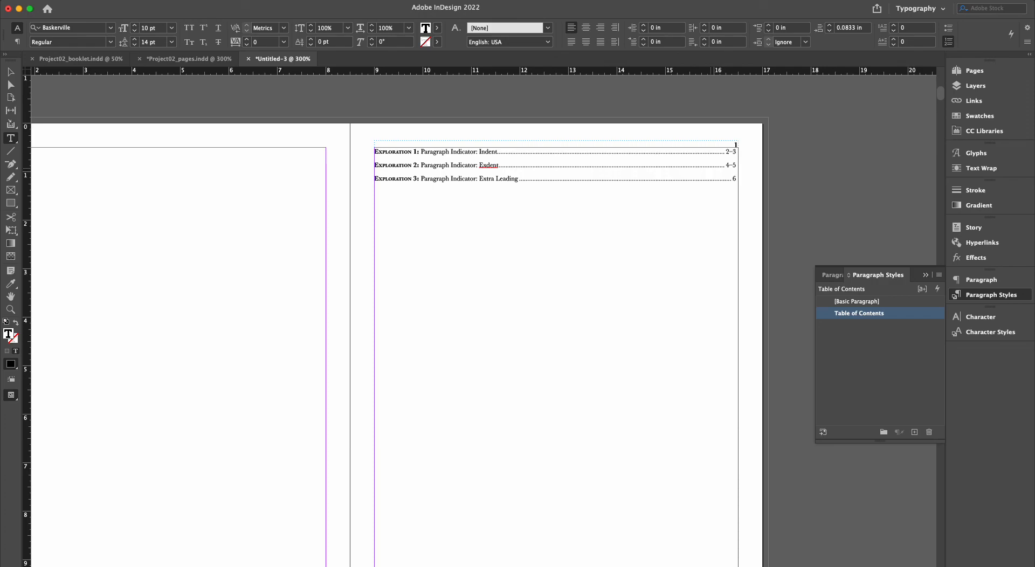
{"action": "type", "text": "6–7"}
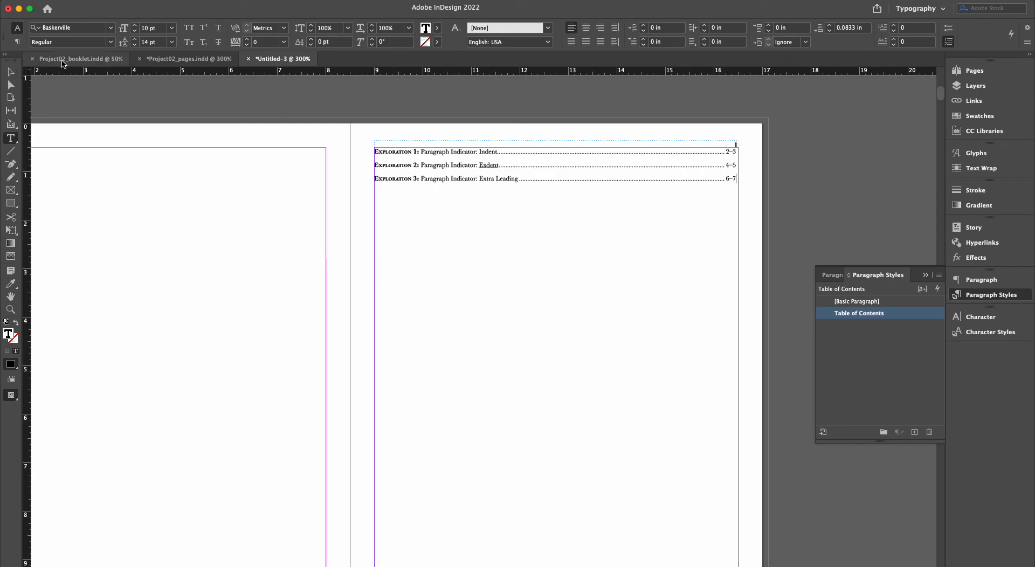
{"action": "left_click", "coordinate": [17, 72]}
{"action": "left_click", "coordinate": [818, 186]}
Copy the three contents entries and paste them repeatedly below until the list runs to Exploration 24
{"action": "scroll", "coordinate": [809, 185], "scroll_direction": "down", "scroll_amount": 1}
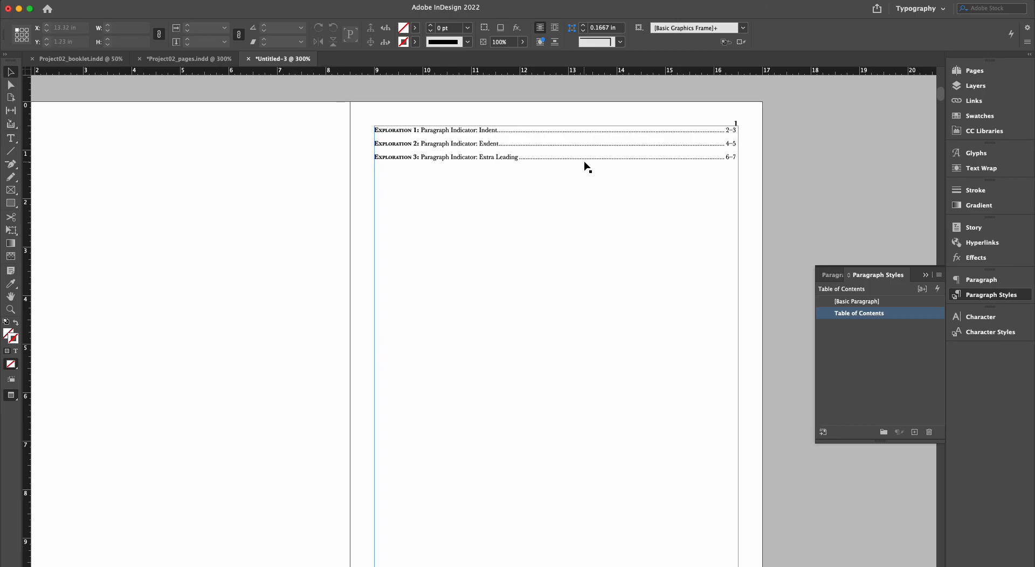
{"action": "key", "text": "super+minus"}
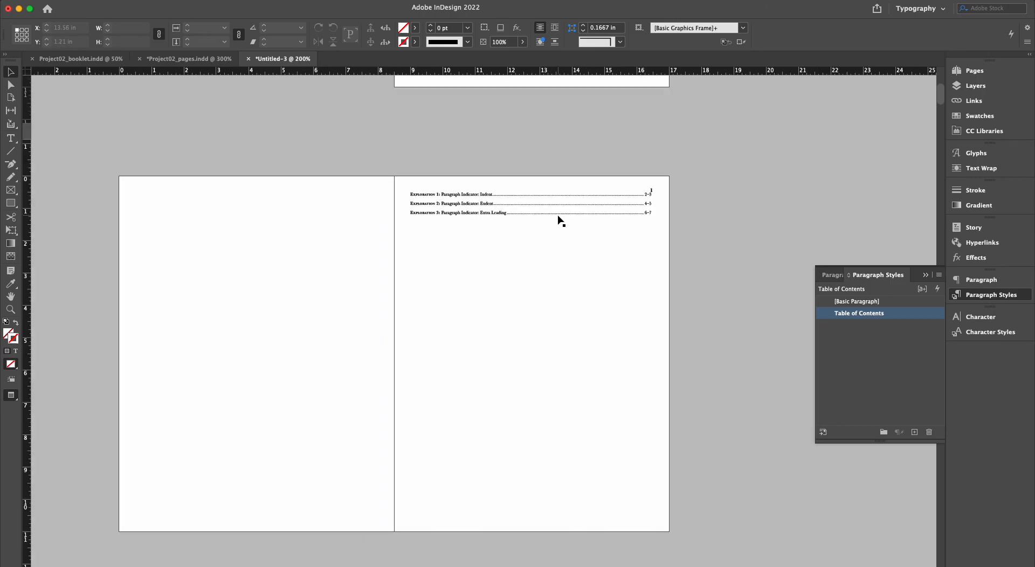
{"action": "double_click", "coordinate": [461, 204]}
{"action": "left_click_drag", "start_coordinate": [441, 194], "coordinate": [657, 220]}
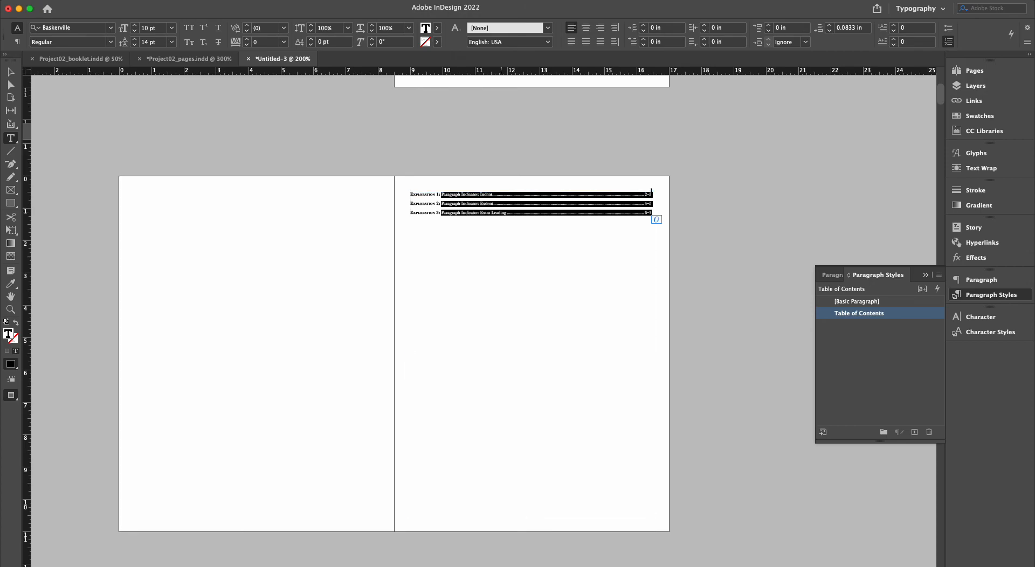
{"action": "left_click", "coordinate": [502, 212]}
{"action": "key", "text": "super+v"}
{"action": "key", "text": "super+v"}
{"action": "key", "text": "super+v"}
{"action": "key", "text": "super+v"}
{"action": "type", "text": "Exploration 16: Paragraph Indicator: Indent\t2–3 Exploration 17: Paragraph Indicator: Exdent\t4–5 Exploration 18: Paragraph Indicator: Extra Leading\t6–7"}
{"action": "type", "text": "Exploration 19: Paragraph Indicator: Indent\t2–3 Exploration 20: Paragraph Indicator: Exdent\t4–5 Exploration 21: Paragraph Indicator: Extra Leading\t6–7"}
{"action": "type", "text": "Exploration 22: Paragraph Indicator: Indent\t2–3 Exploration 23: Paragraph Indicator: Exdent\t4–5 Exploration 24: Paragraph Indicator: Extra Leading\t6–7"}
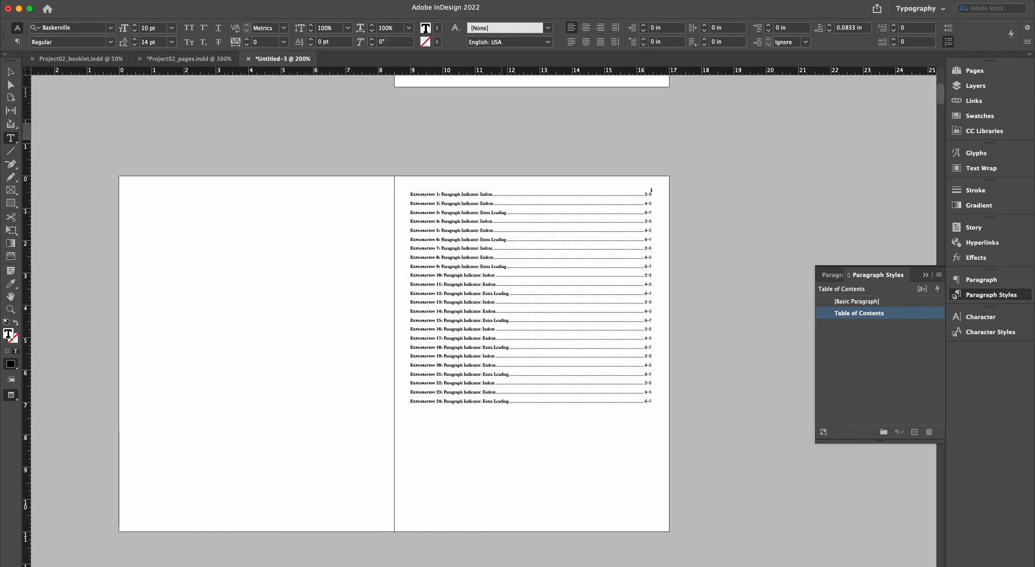
Fit the contents text frame's height to its text and move the frame down to Y 1.75 in
{"action": "left_click", "coordinate": [16, 82]}
{"action": "left_click", "coordinate": [12, 73]}
{"action": "double_click", "coordinate": [533, 516]}
{"action": "left_click_drag", "start_coordinate": [580, 312], "coordinate": [578, 351]}
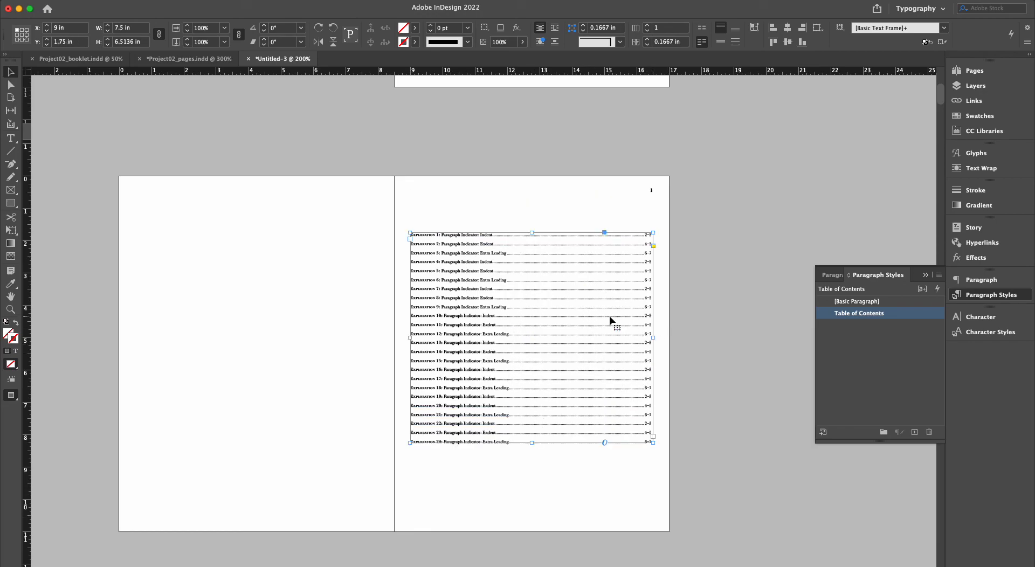
{"action": "left_click", "coordinate": [707, 322]}
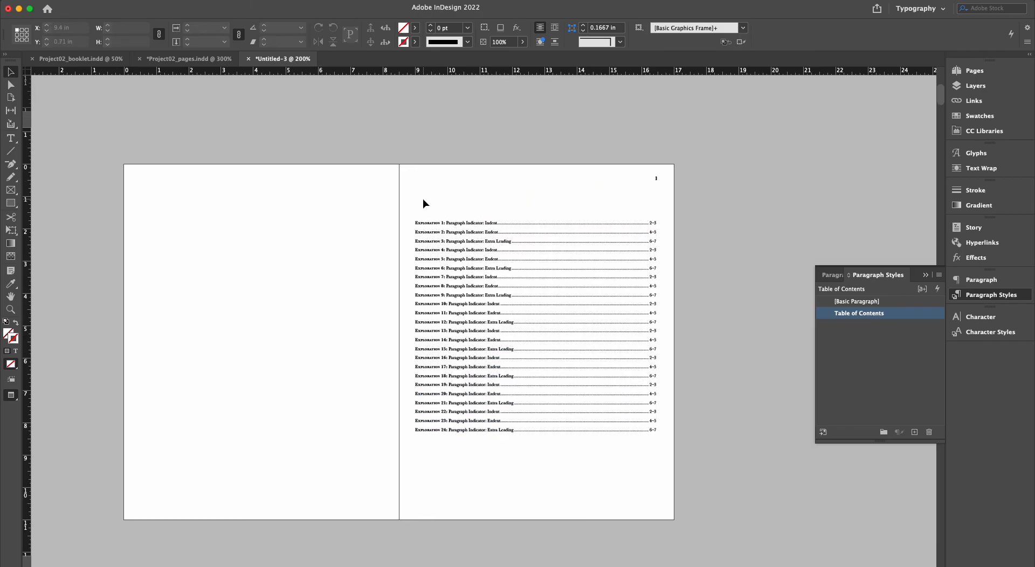
{"action": "scroll", "coordinate": [424, 202], "scroll_direction": "down", "scroll_amount": 2}
{"action": "scroll", "coordinate": [469, 286], "scroll_direction": "down", "scroll_amount": 8}
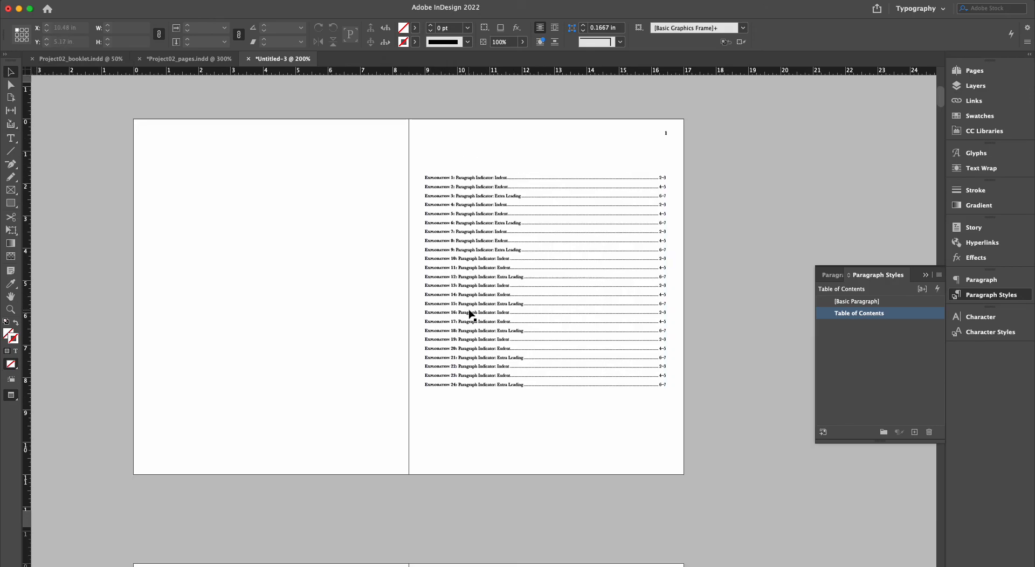
{"action": "scroll", "coordinate": [402, 445], "scroll_direction": "down", "scroll_amount": 15}
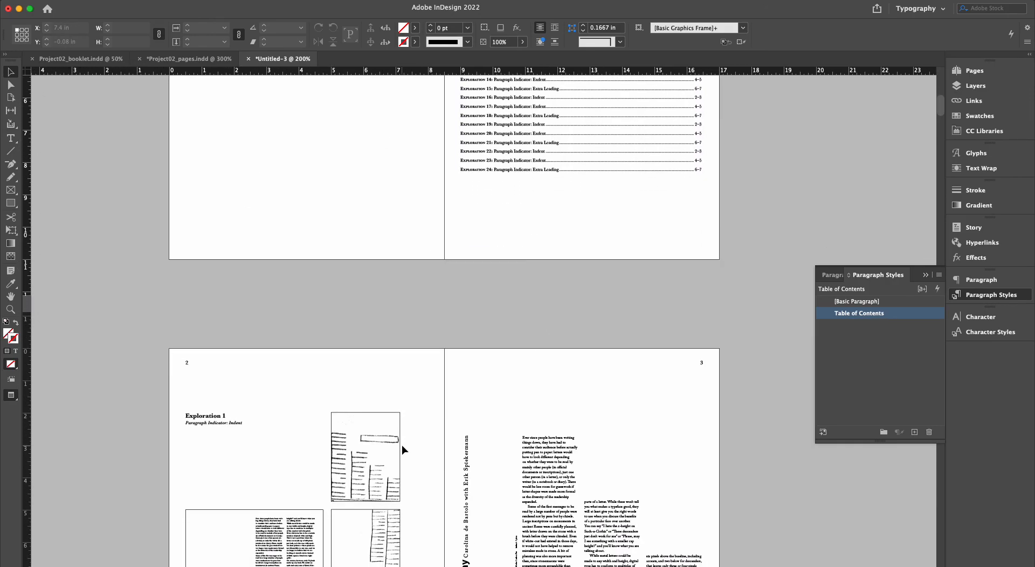
{"action": "scroll", "coordinate": [402, 445], "scroll_direction": "up", "scroll_amount": 20}
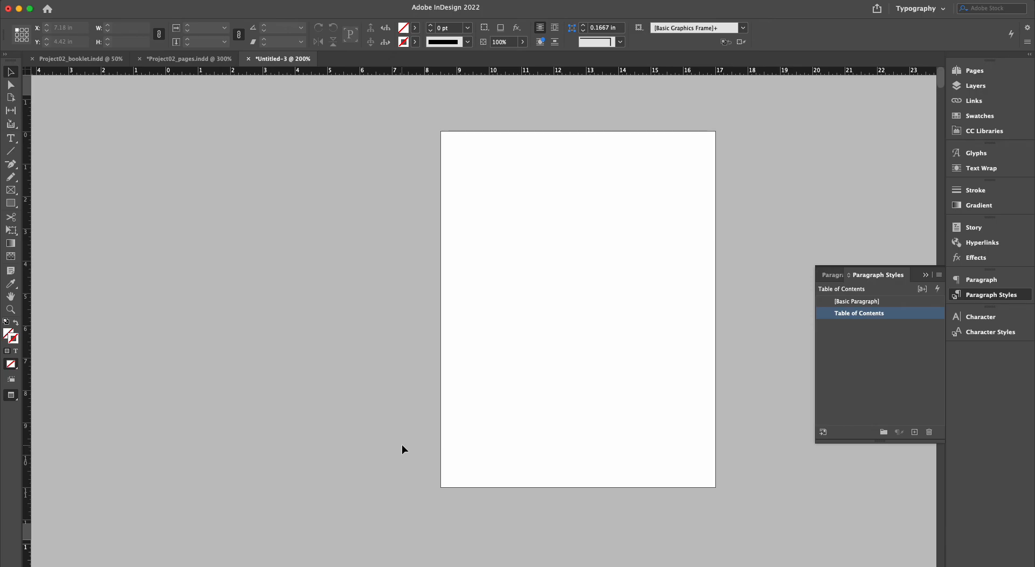